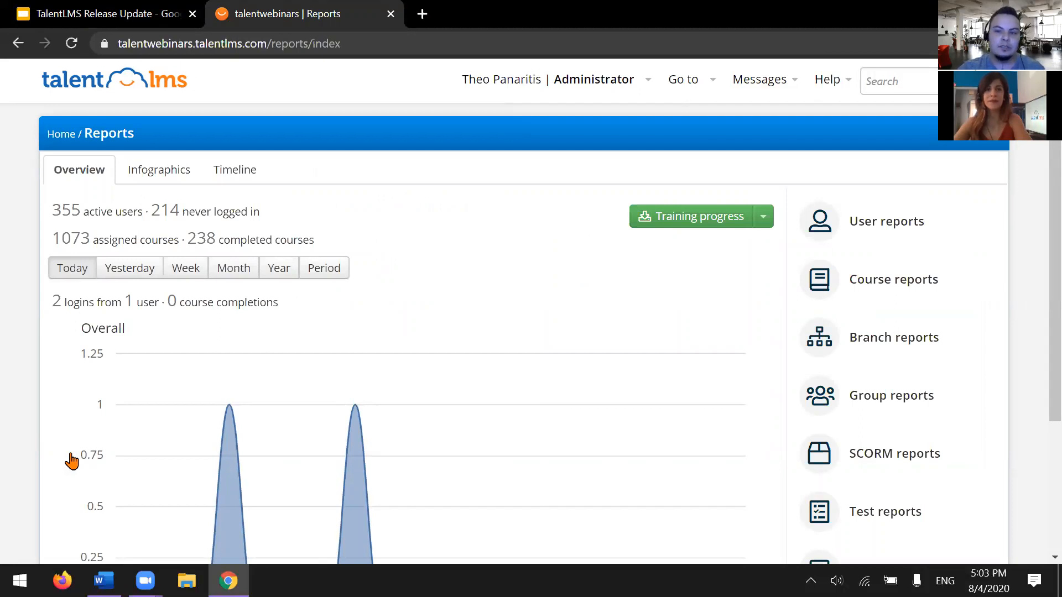
Open the Content and Advertising Exam report from the list of test reports
scroll(673, 424, down, 3)
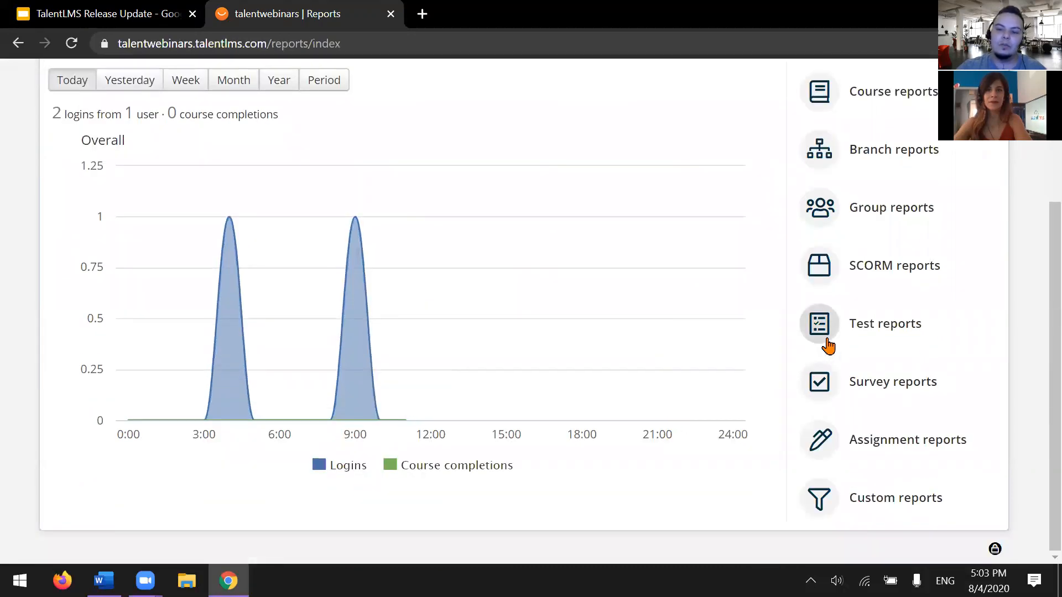
click(828, 346)
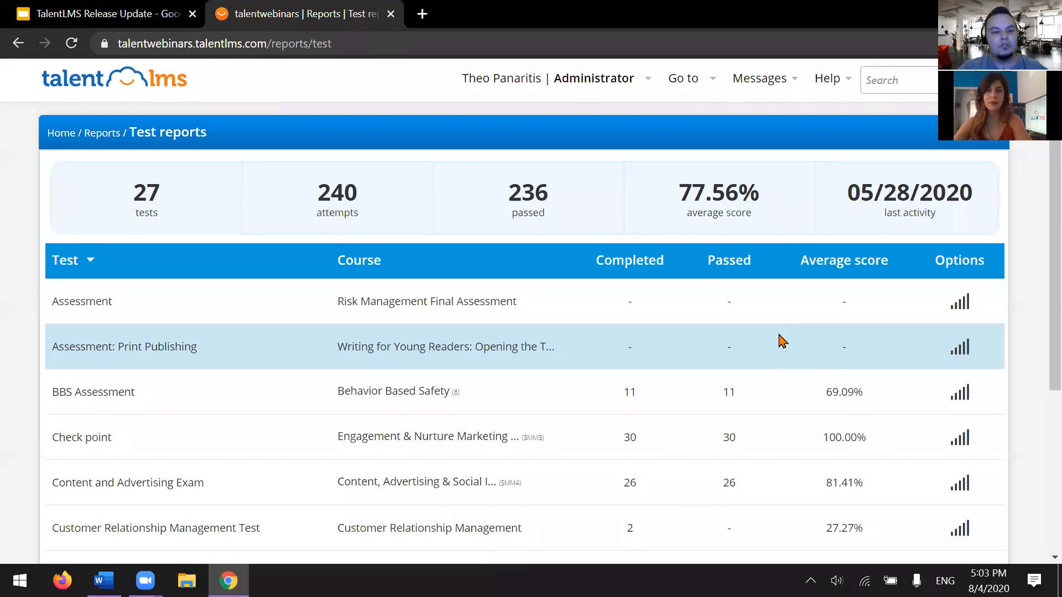
scroll(781, 340, down, 1)
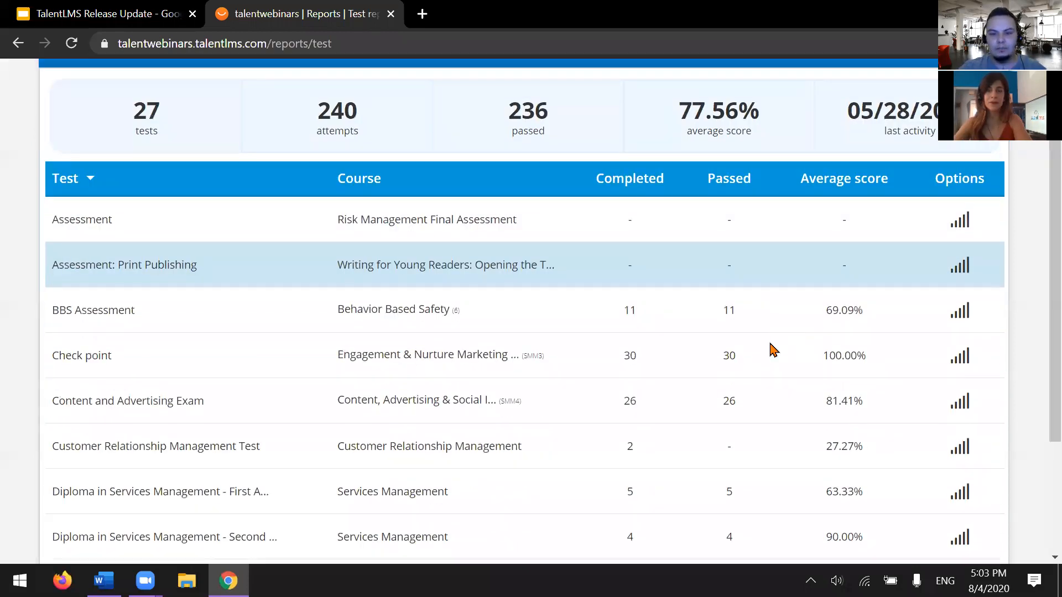
scroll(768, 348, down, 1)
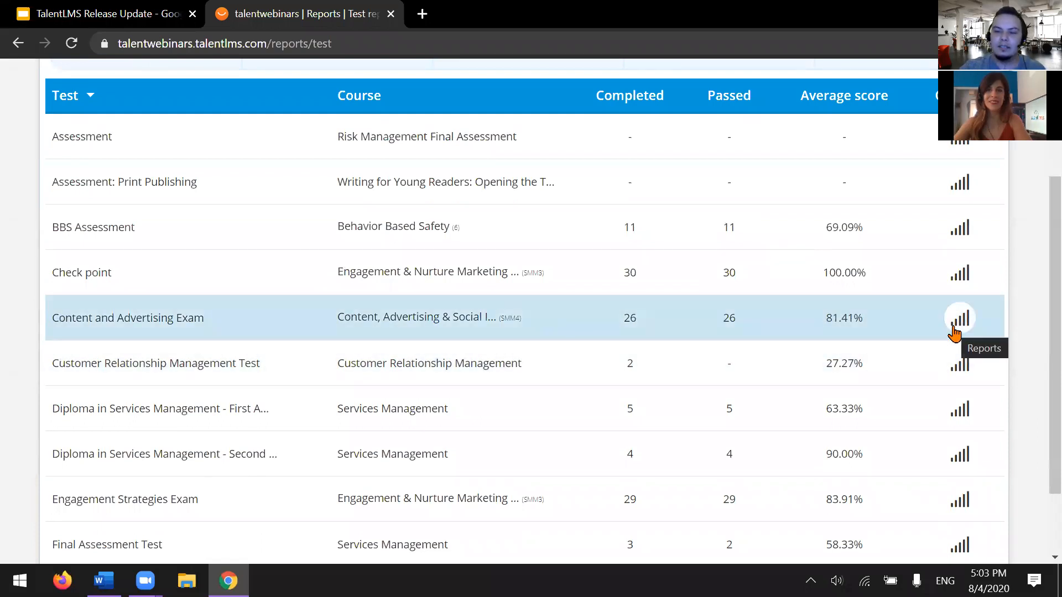
click(955, 331)
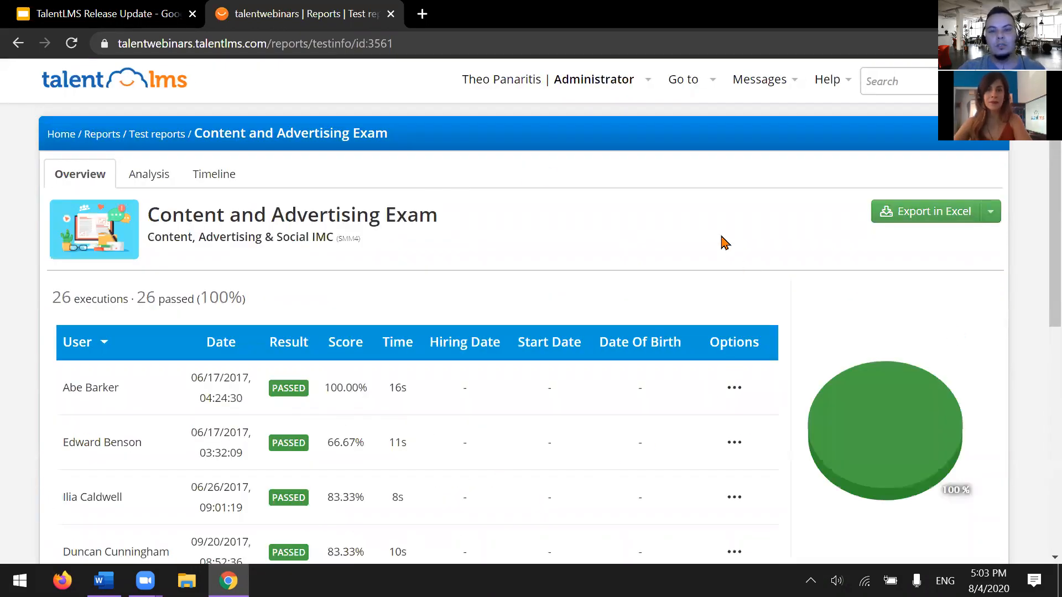
Export the Content and Advertising Exam report to Excel and open the downloaded workbook
click(901, 220)
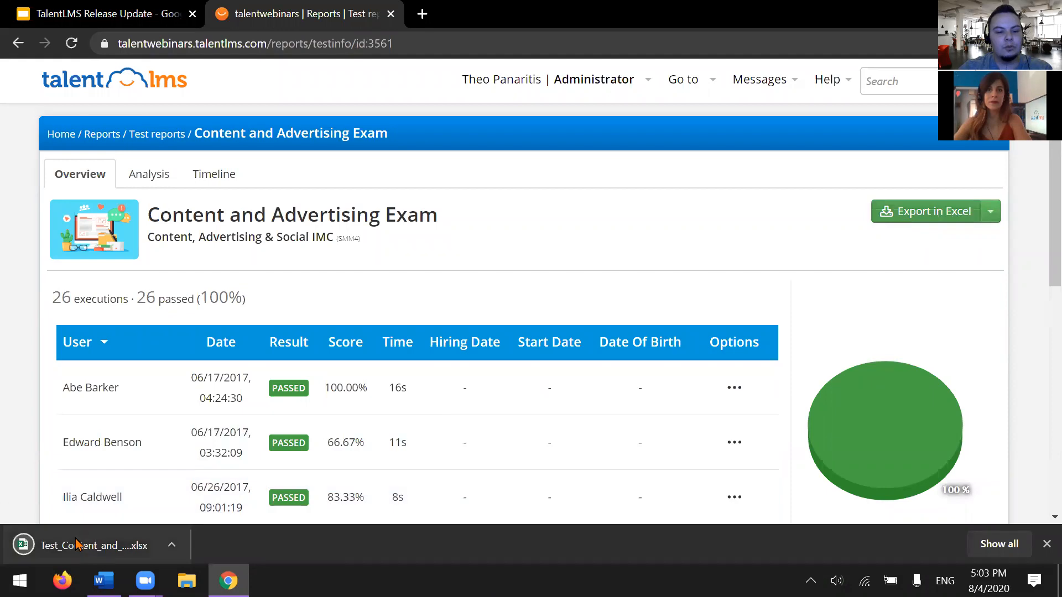
click(110, 545)
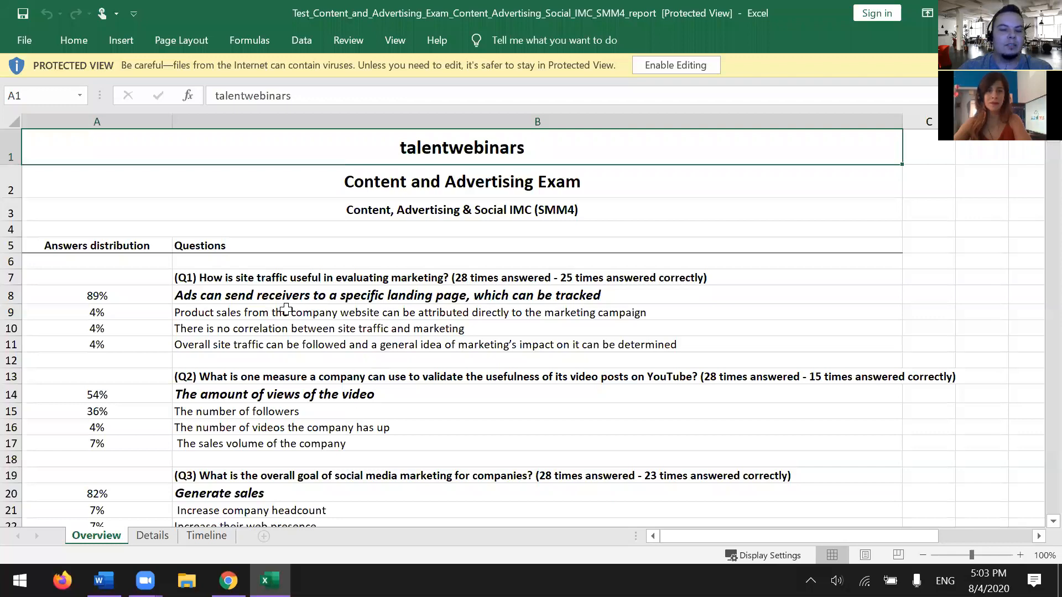
scroll(226, 359, down, 1)
scroll(227, 359, up, 1)
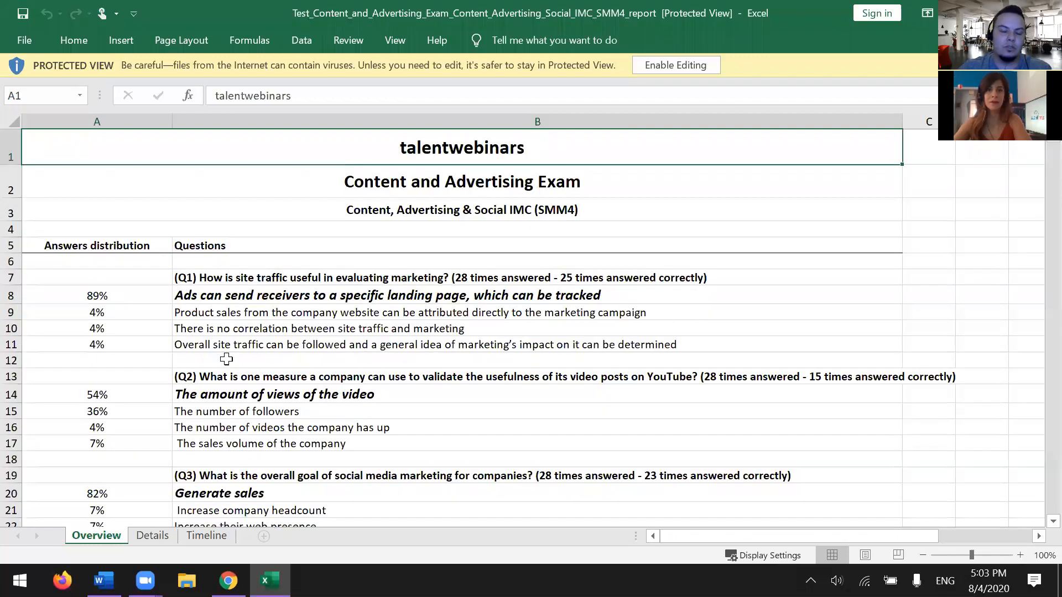
Show the workbook's Details sheet and open the submission linked in row 8, allowing hyperlinks when asked
click(153, 536)
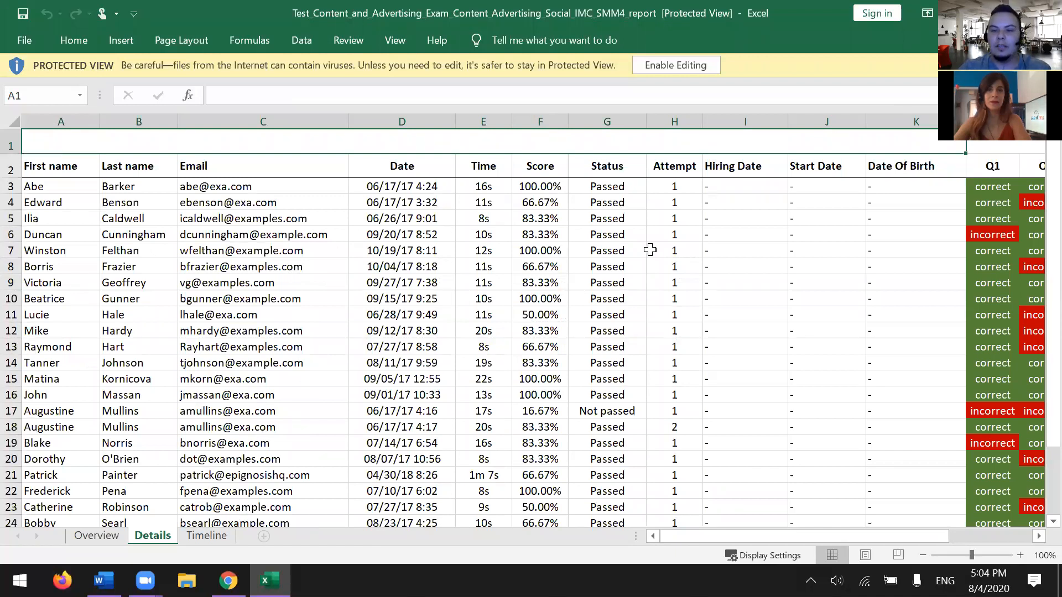
drag(721, 540, 896, 191)
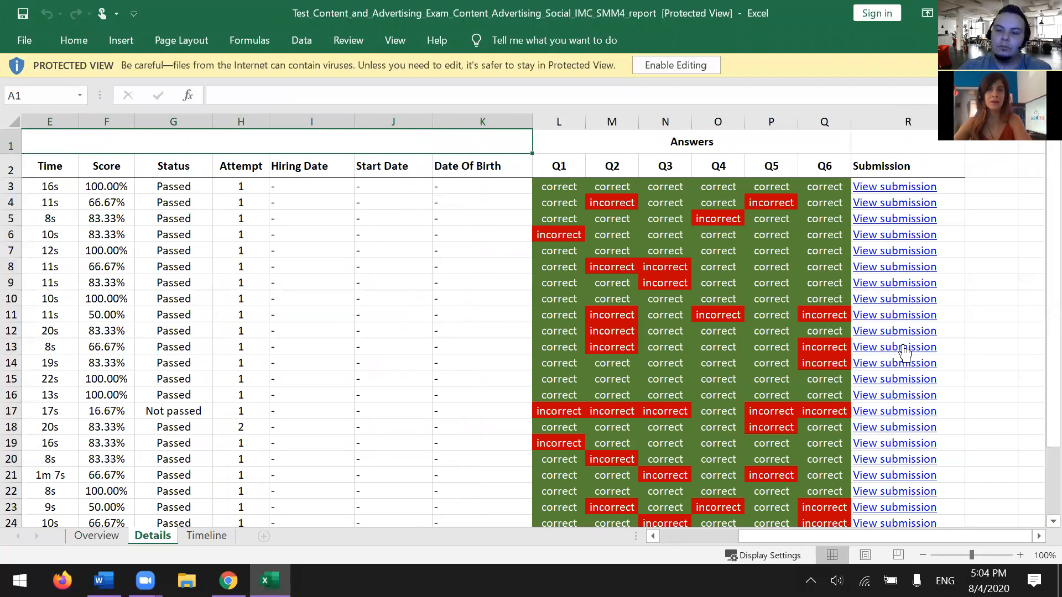
click(896, 271)
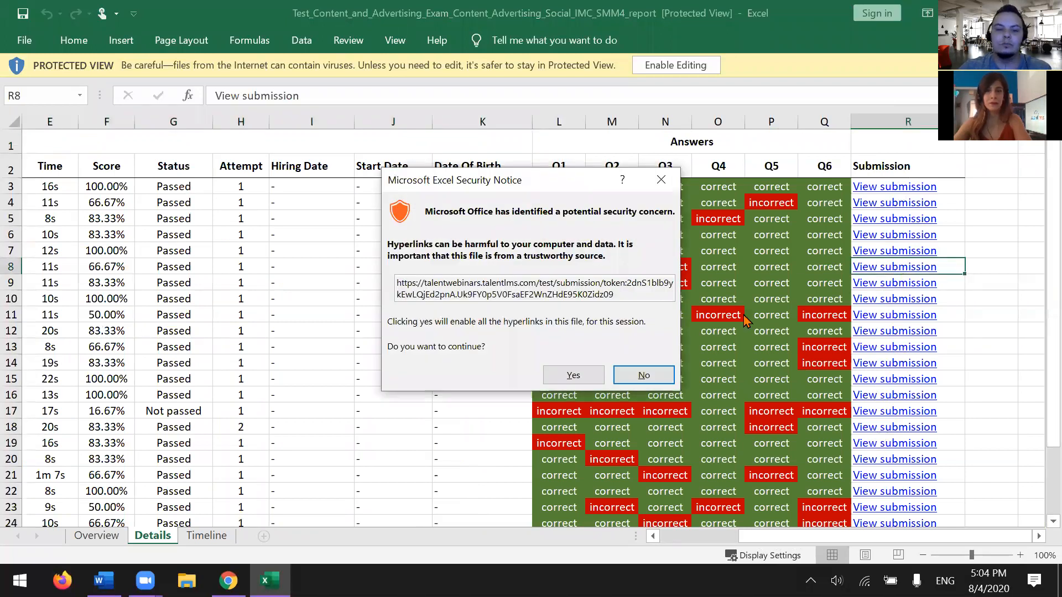
click(587, 375)
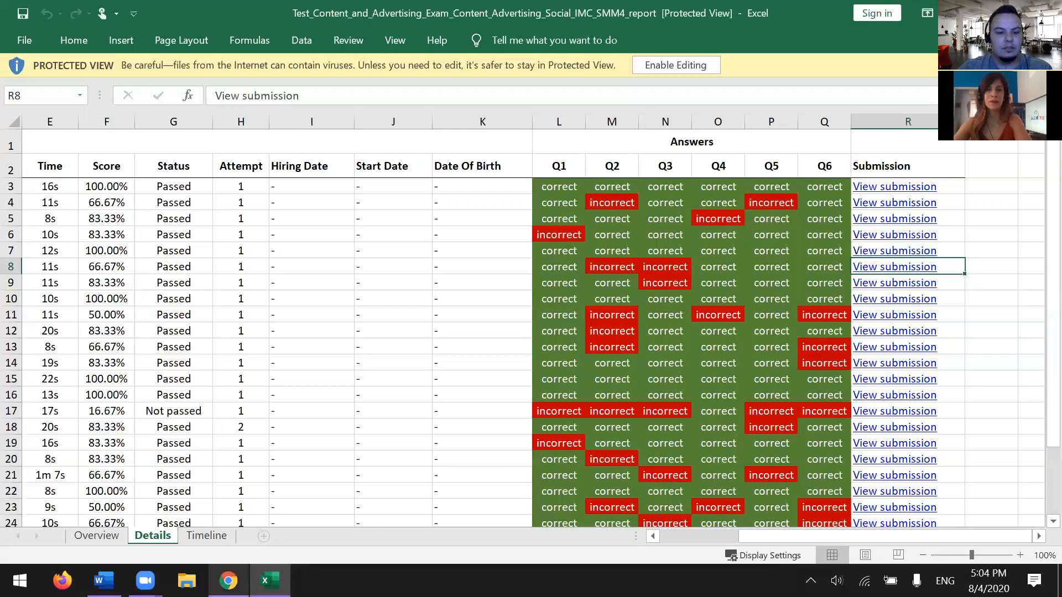
click(228, 580)
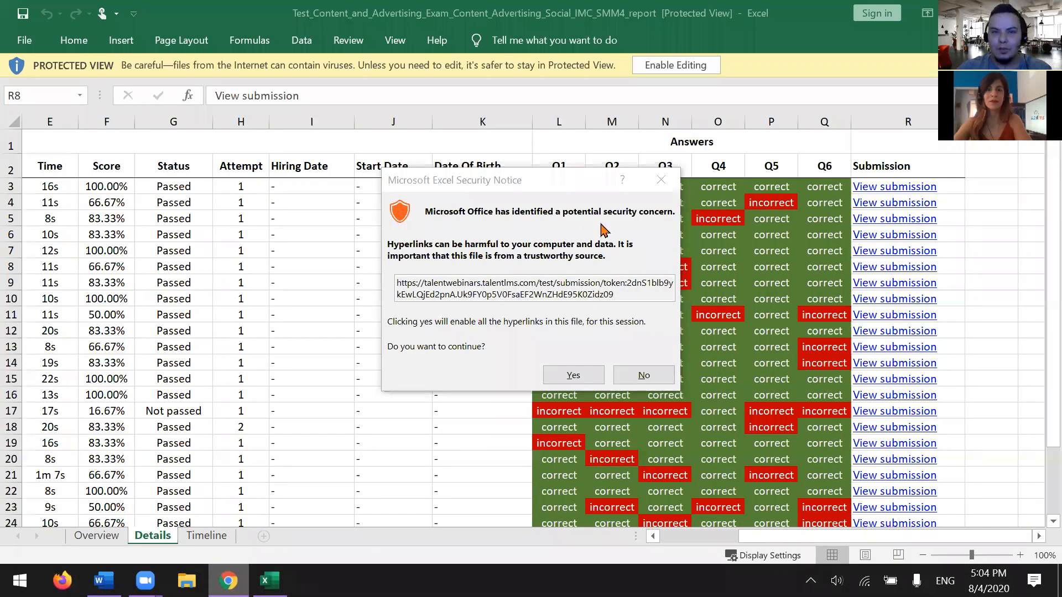
key(Return)
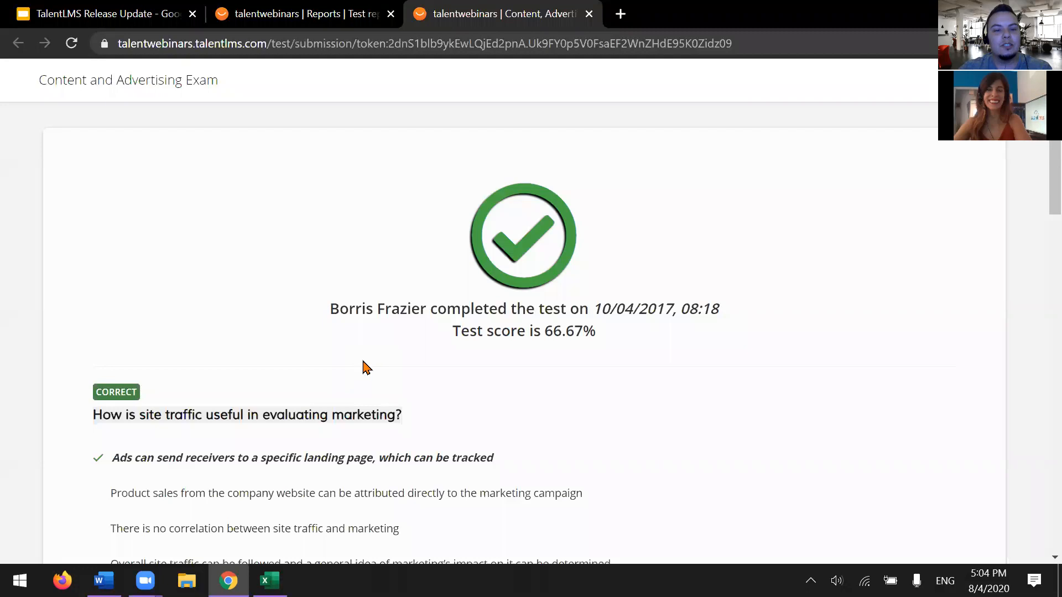
Review the answers in the learner's exam submission, and close the submission page
scroll(469, 255, down, 4)
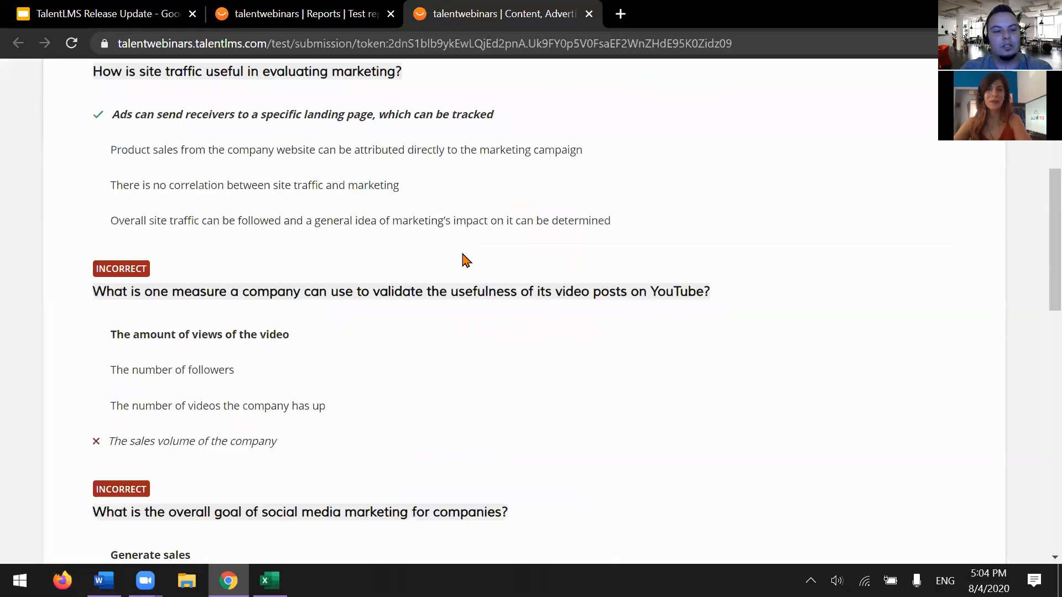
scroll(463, 265, down, 8)
scroll(462, 270, up, 15)
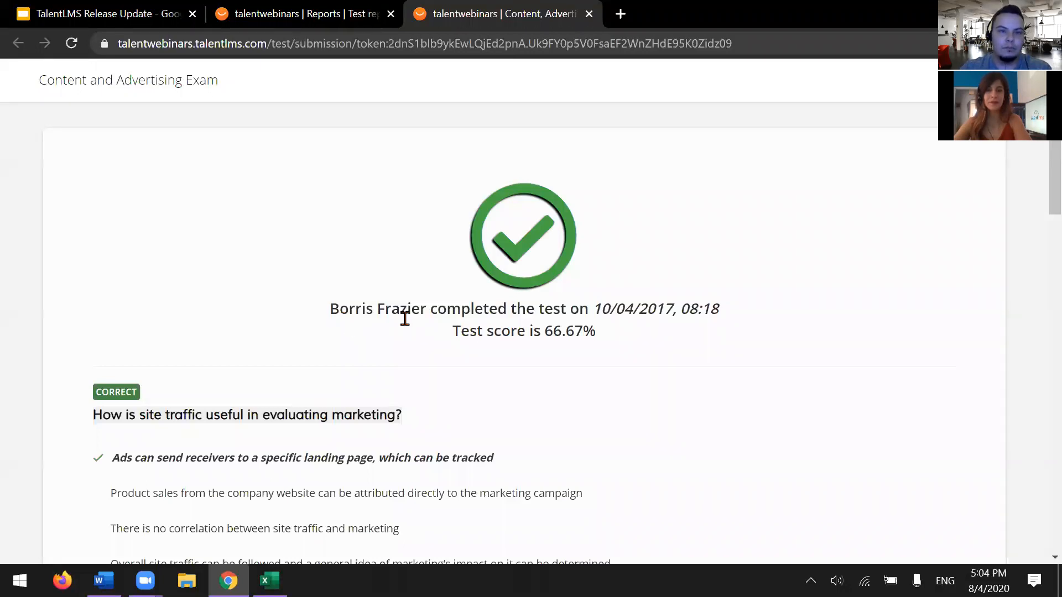
click(588, 14)
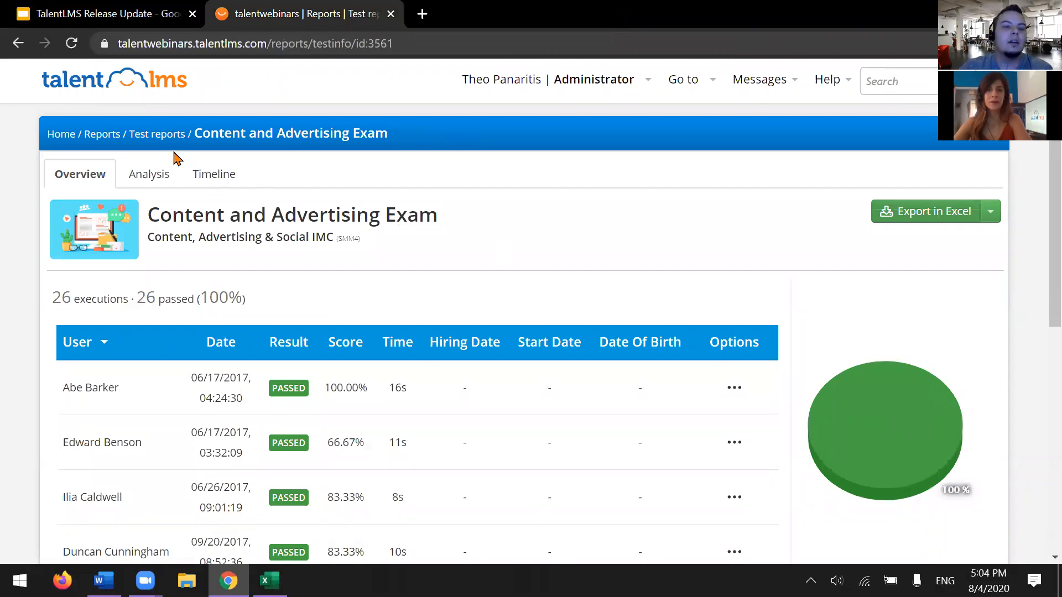
Return to Reports and open the Advertising Assignment report from the assignment reports
click(103, 145)
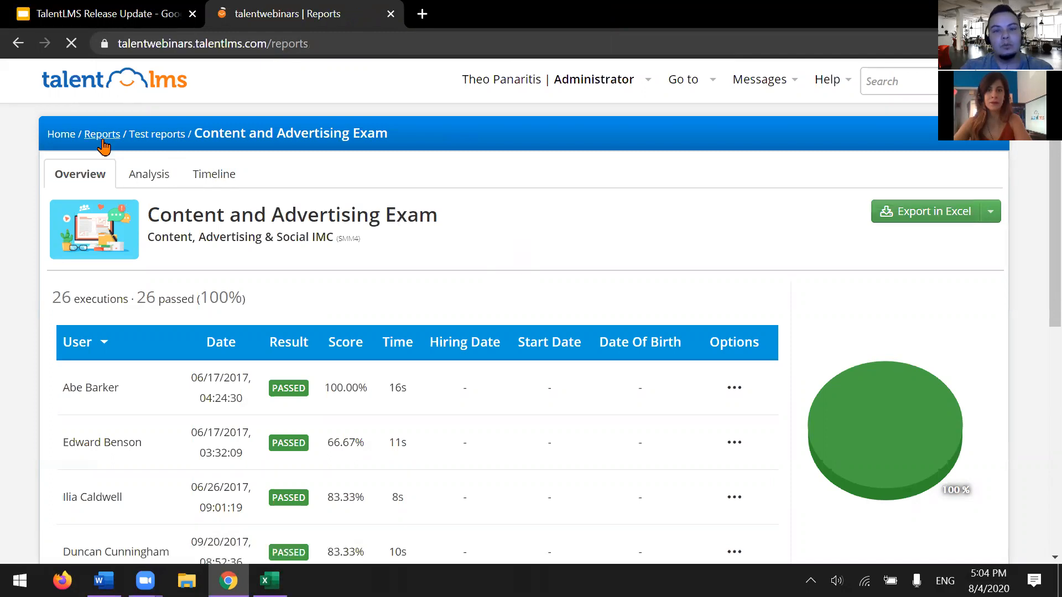
scroll(720, 372, down, 3)
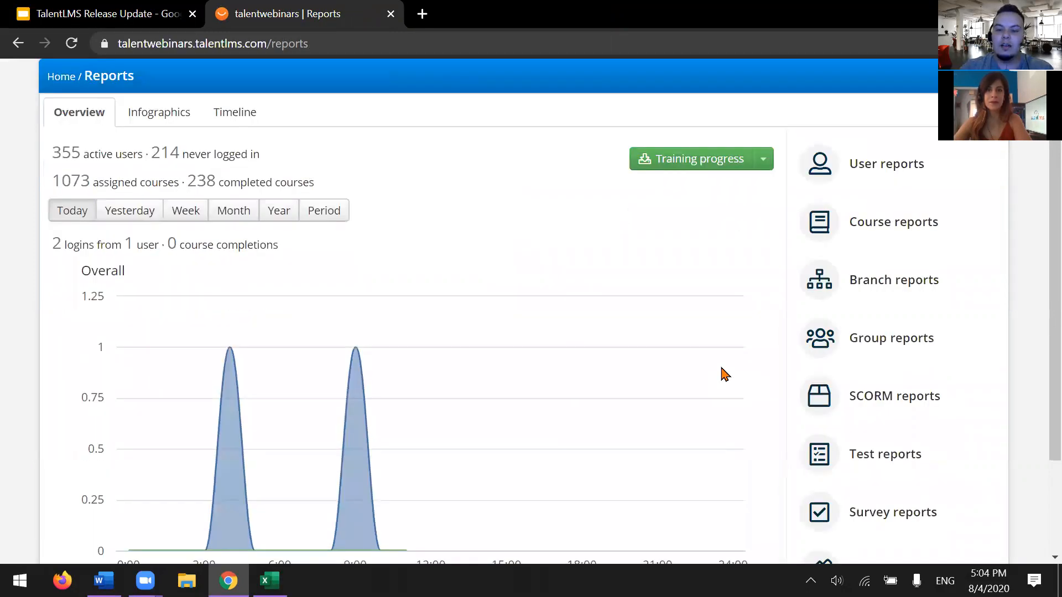
click(818, 461)
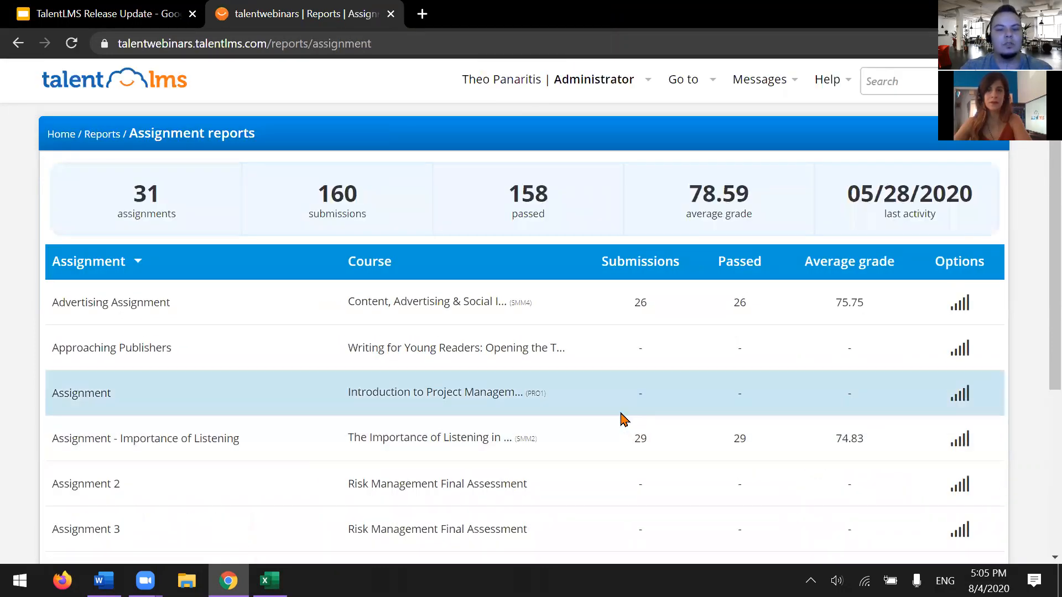
scroll(622, 418, down, 3)
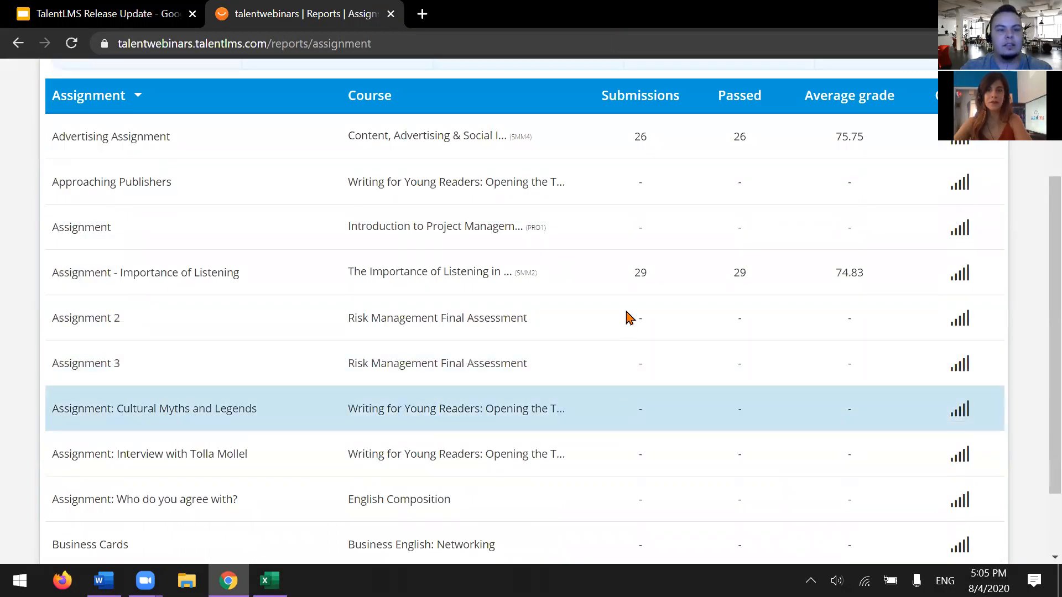
scroll(627, 312, up, 3)
click(955, 318)
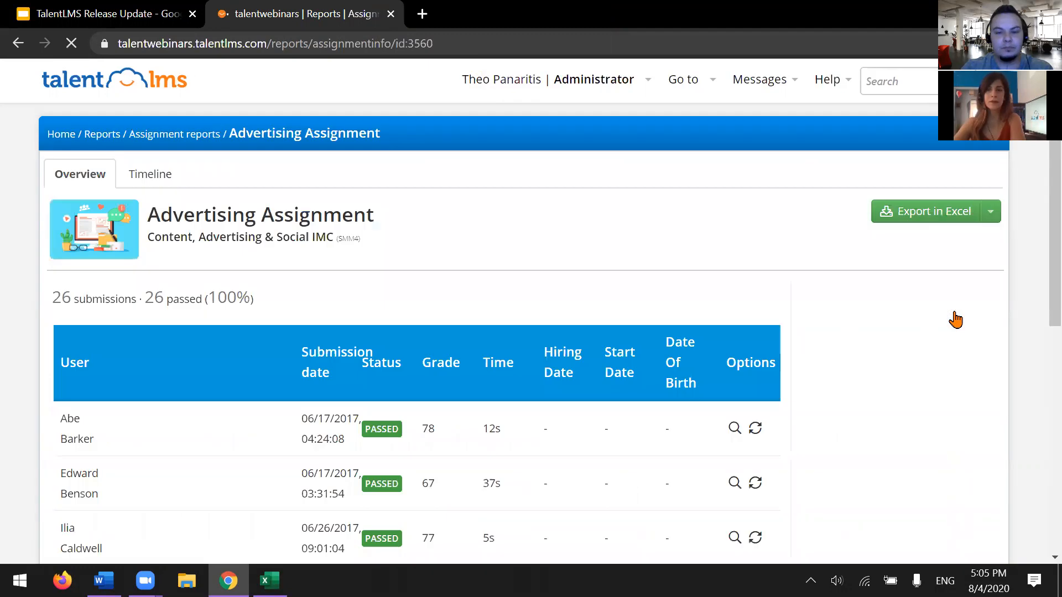
Export the Advertising Assignment report to Excel, accept the pending hyperlink notice, close the reopened exam submission and bring up the assignment workbook
click(910, 215)
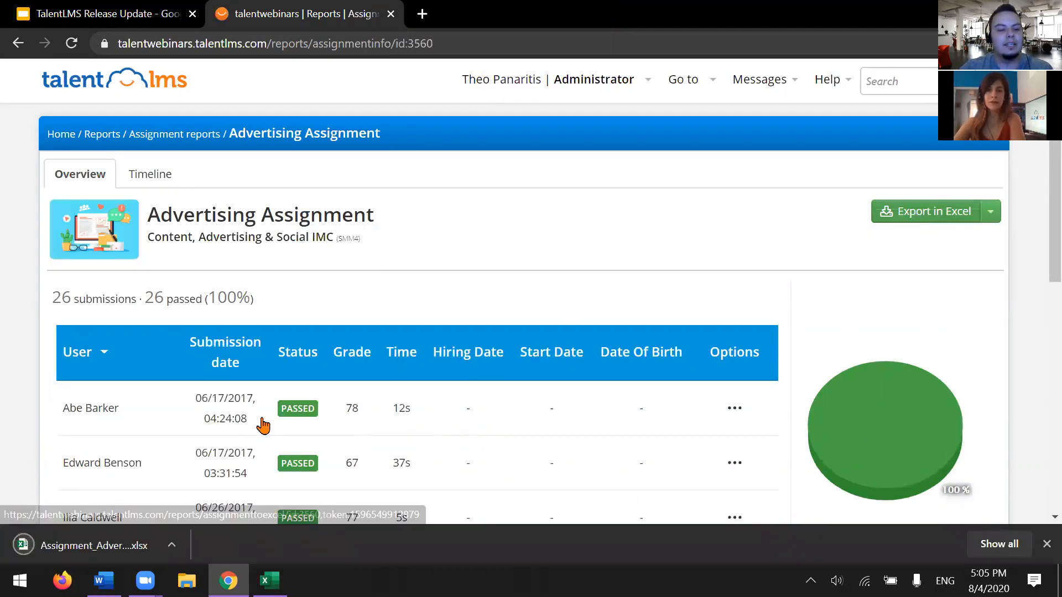
click(118, 549)
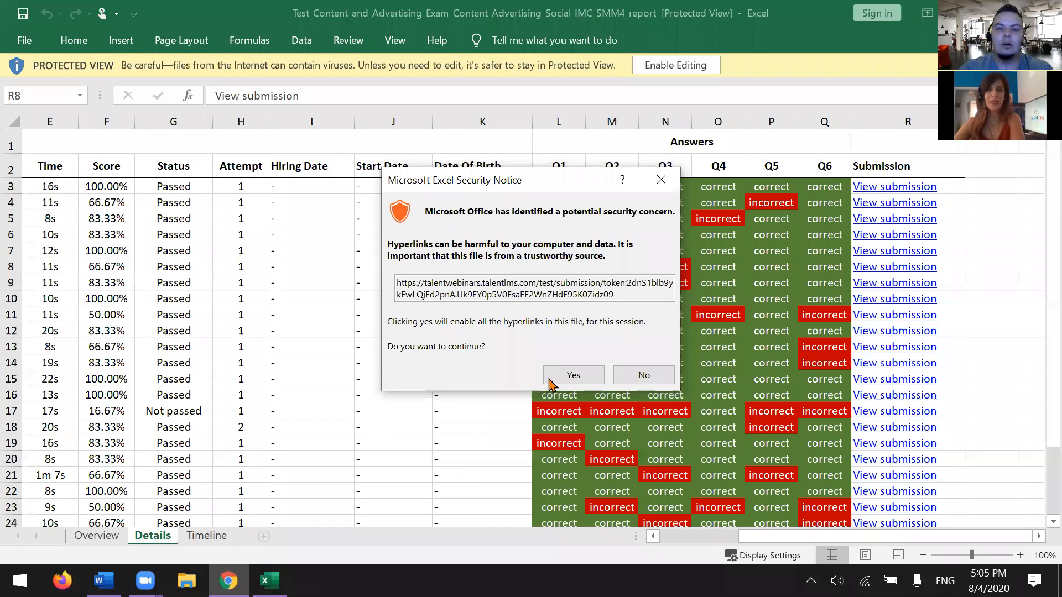
click(550, 379)
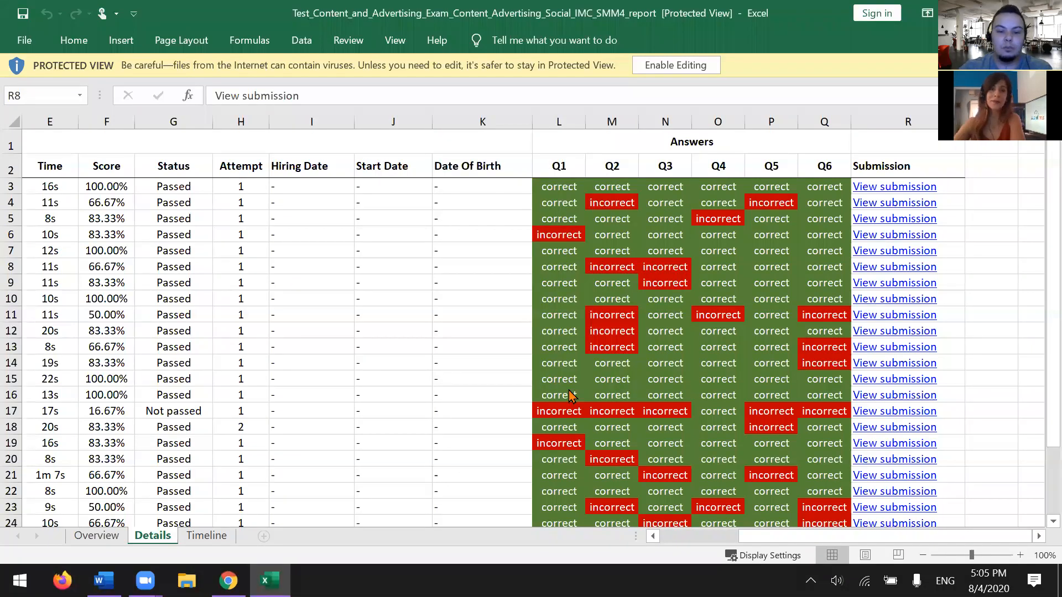
key(alt+Tab)
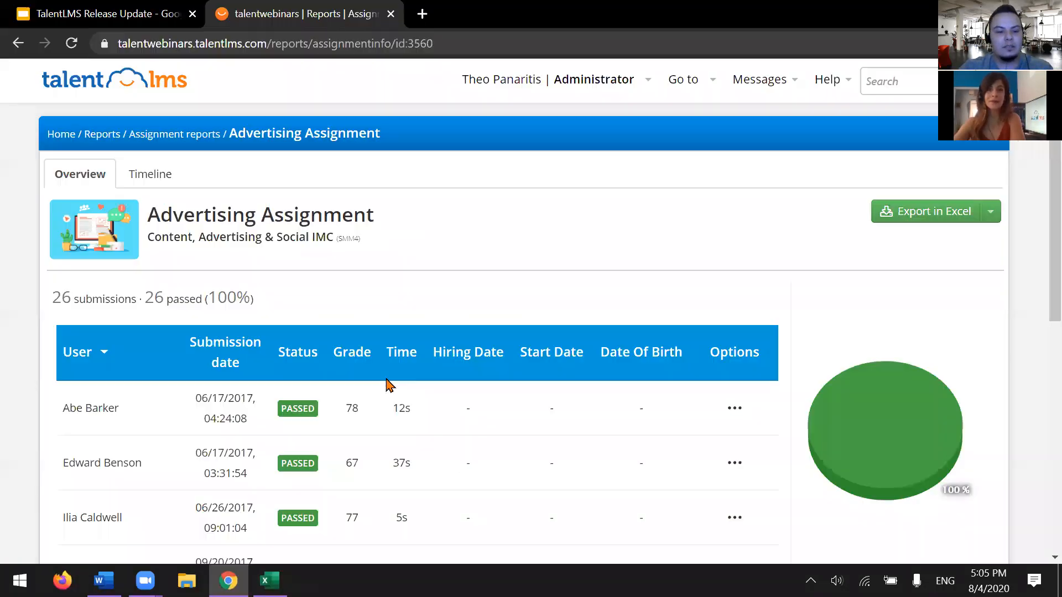
click(389, 386)
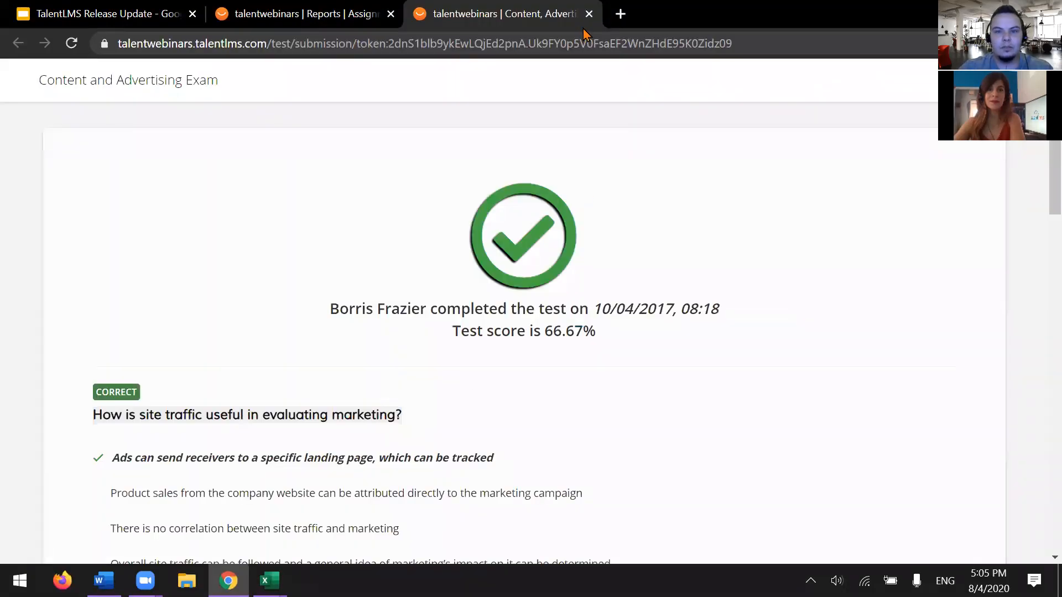
click(588, 14)
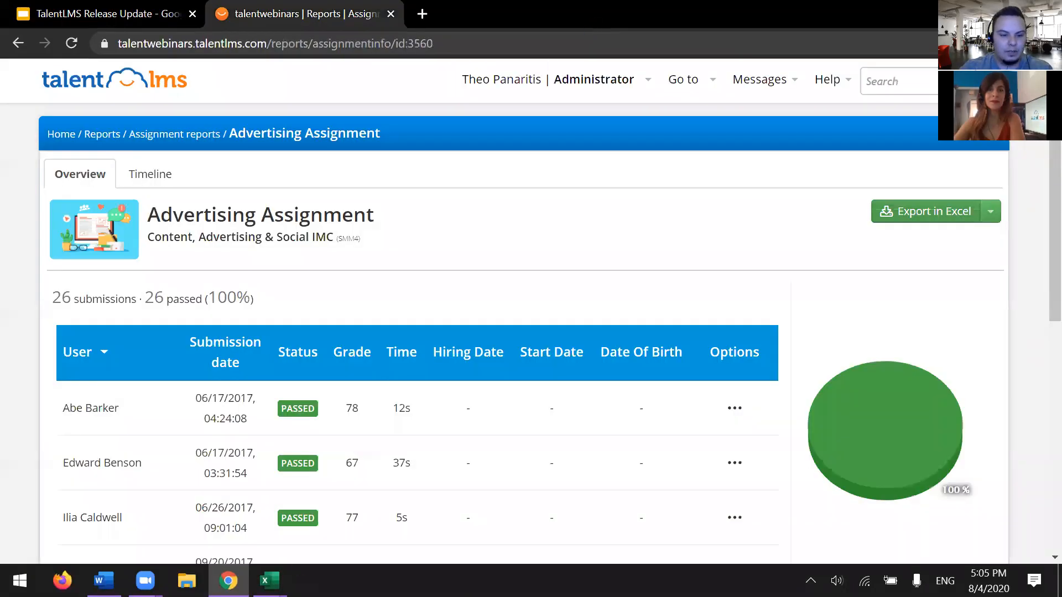
mouse_move(270, 580)
click(340, 520)
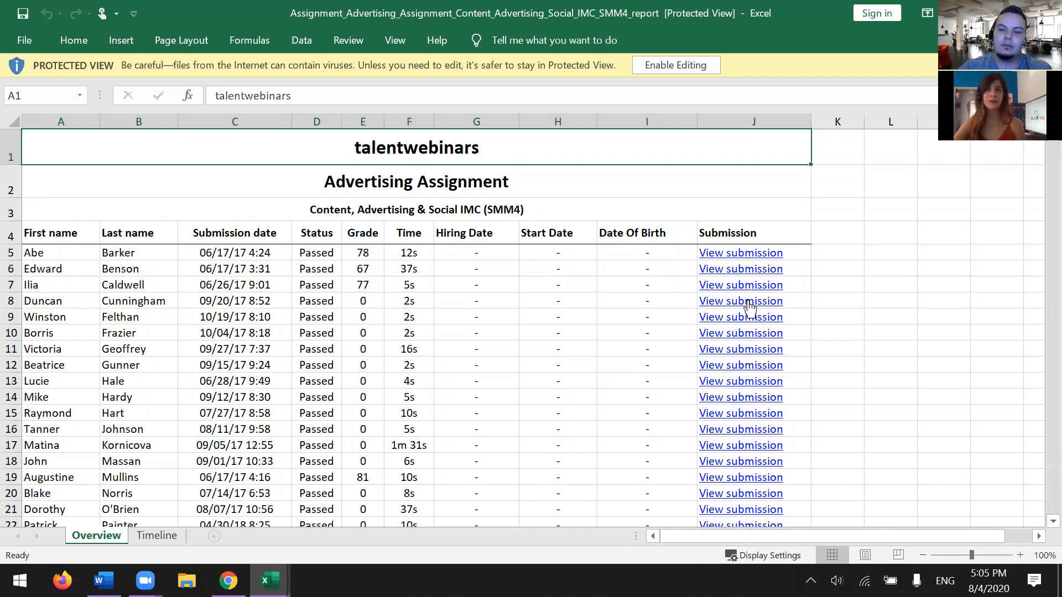
Open the assignment submission linked in row 8, allowing hyperlinks, read through it and close its page
click(749, 307)
click(572, 375)
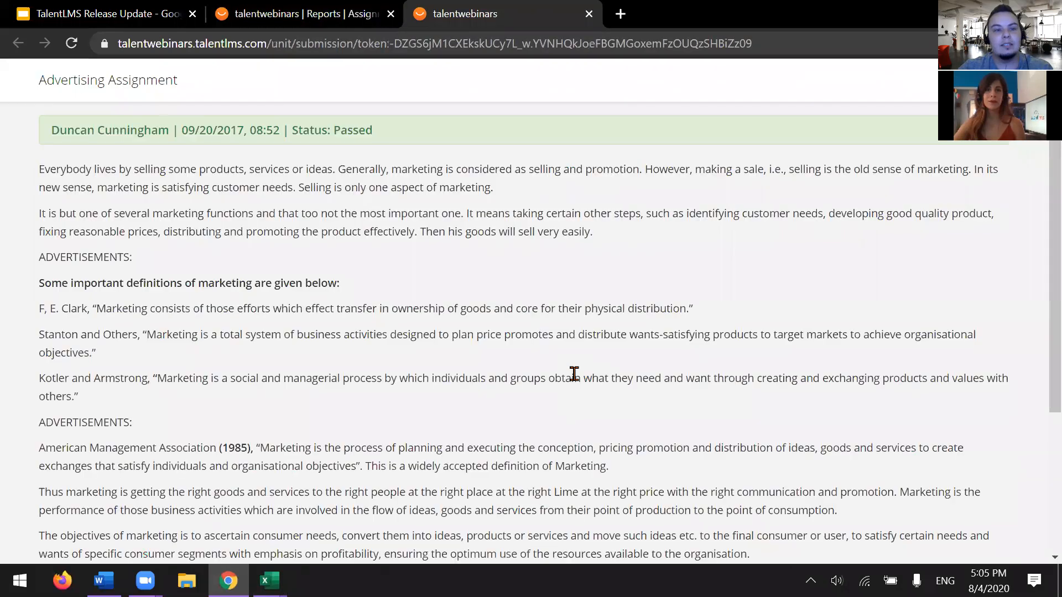
scroll(232, 408, down, 3)
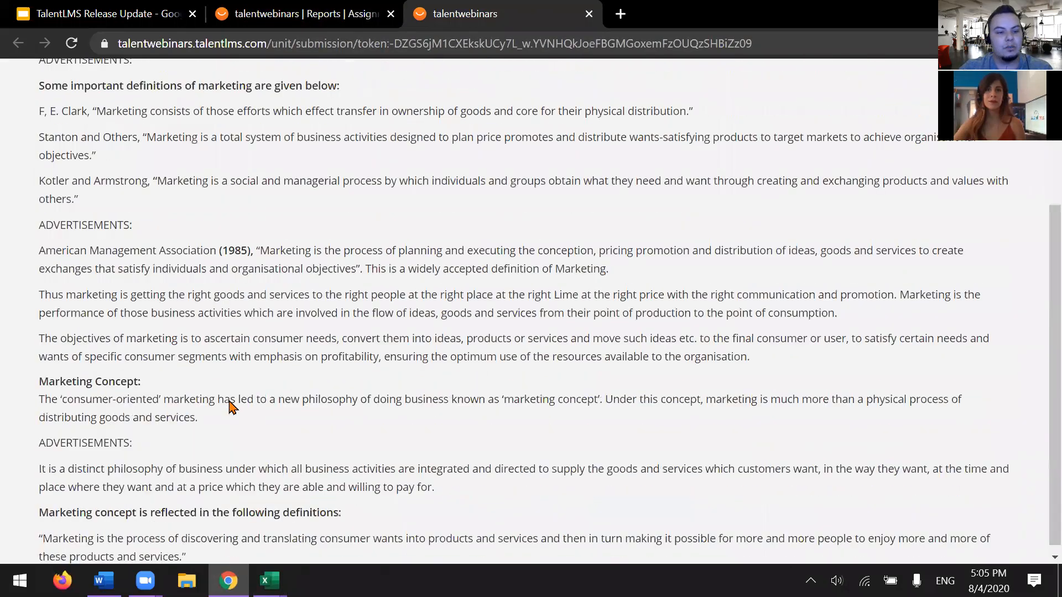
scroll(81, 150, up, 3)
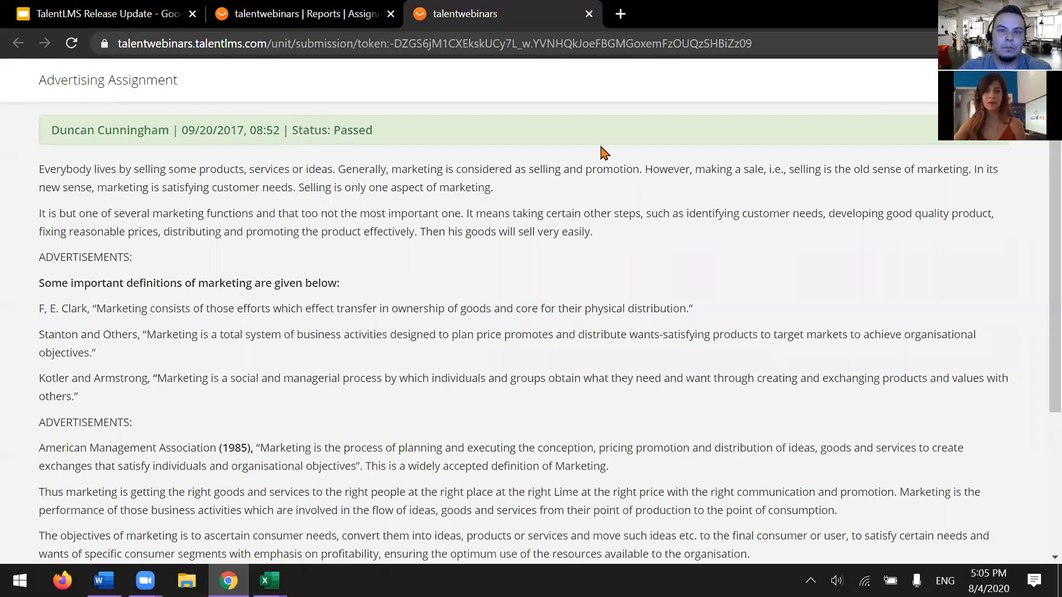
click(589, 14)
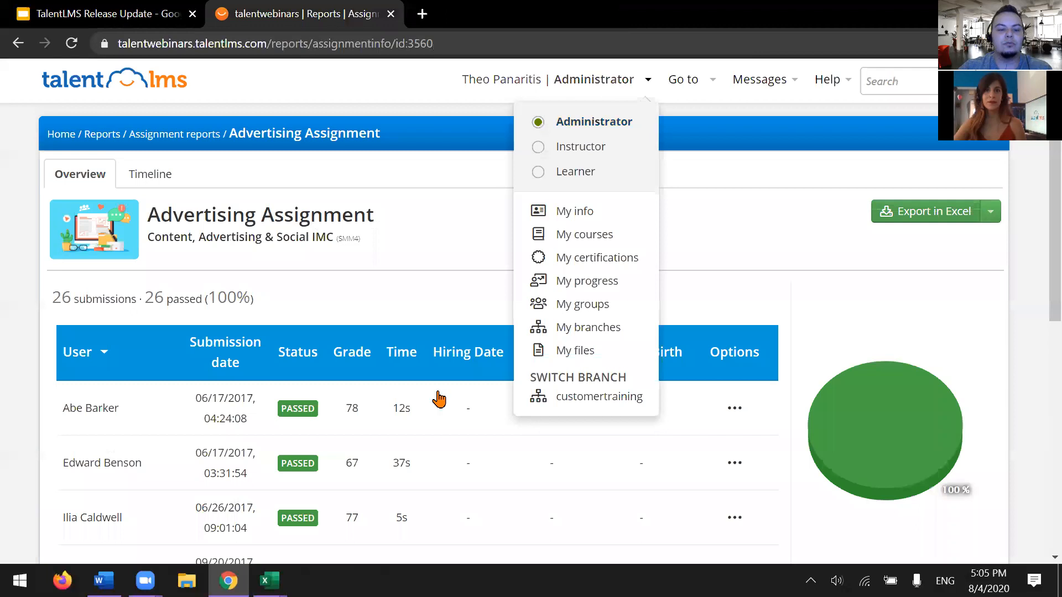
Switch back to the Advertising Assignment workbook in Excel and show its Timeline sheet
mouse_move(270, 581)
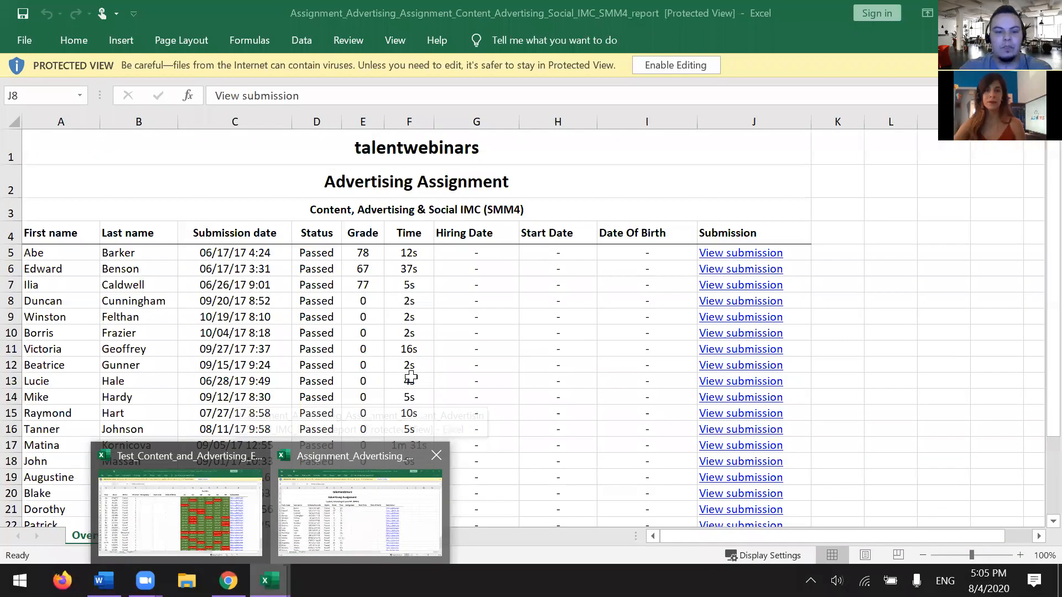
click(161, 541)
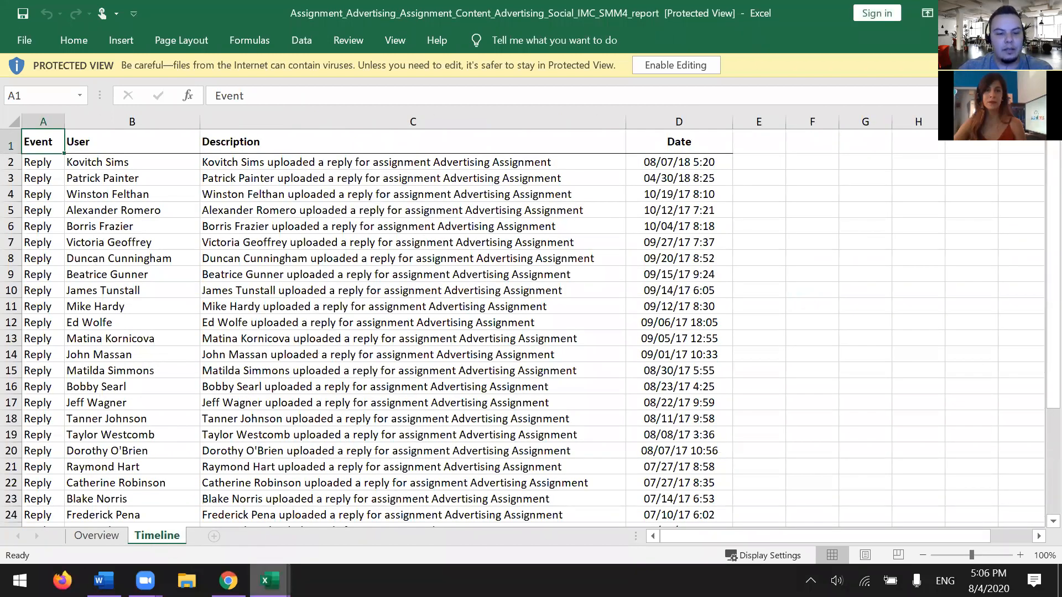
Look at the Content and Advertising Exam workbook's Timeline sheet in Excel, and return to the TalentLMS Reports overview in Chrome
click(270, 581)
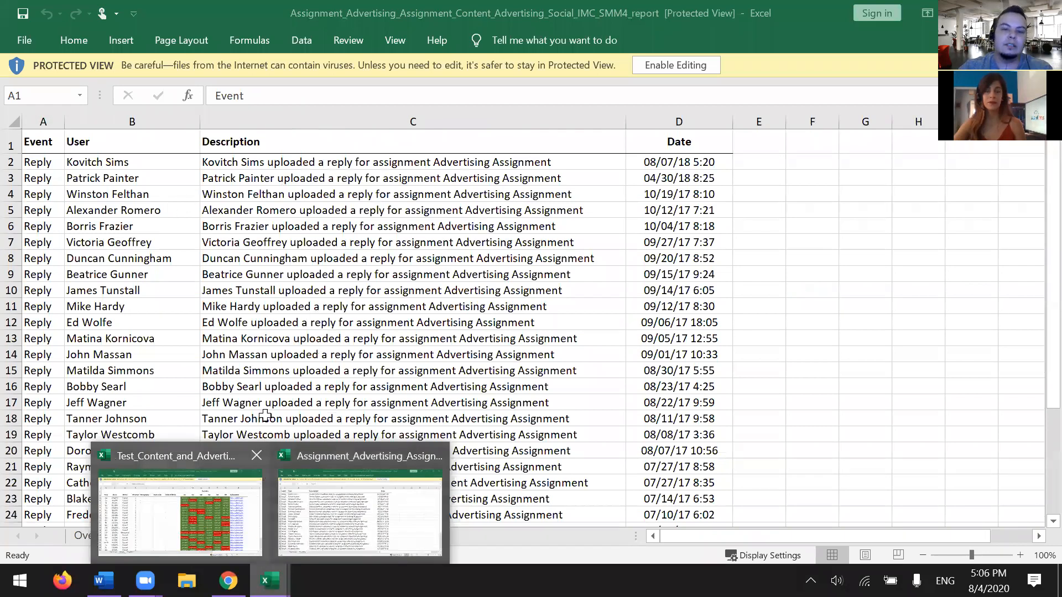
click(205, 511)
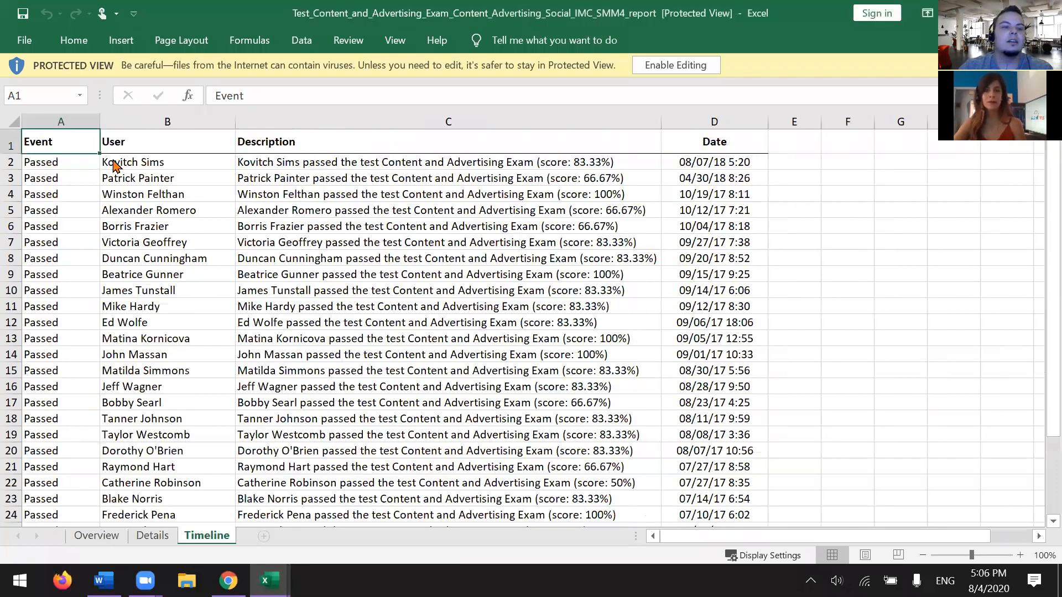
key(alt+Tab)
click(108, 141)
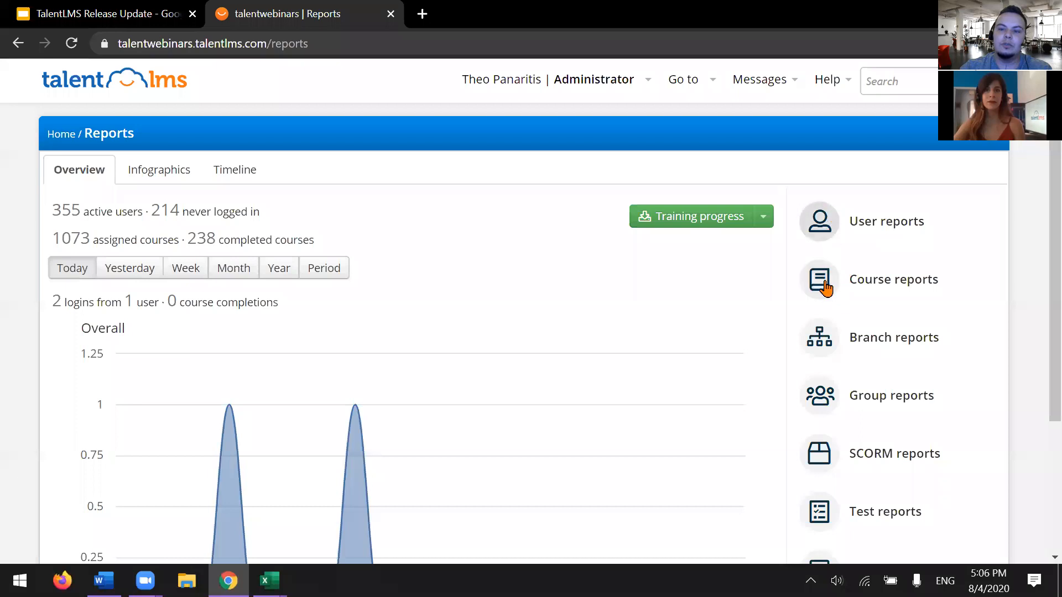
Open the User reports and show the individual report of the learner with 12 assigned and 3 completed courses
click(809, 231)
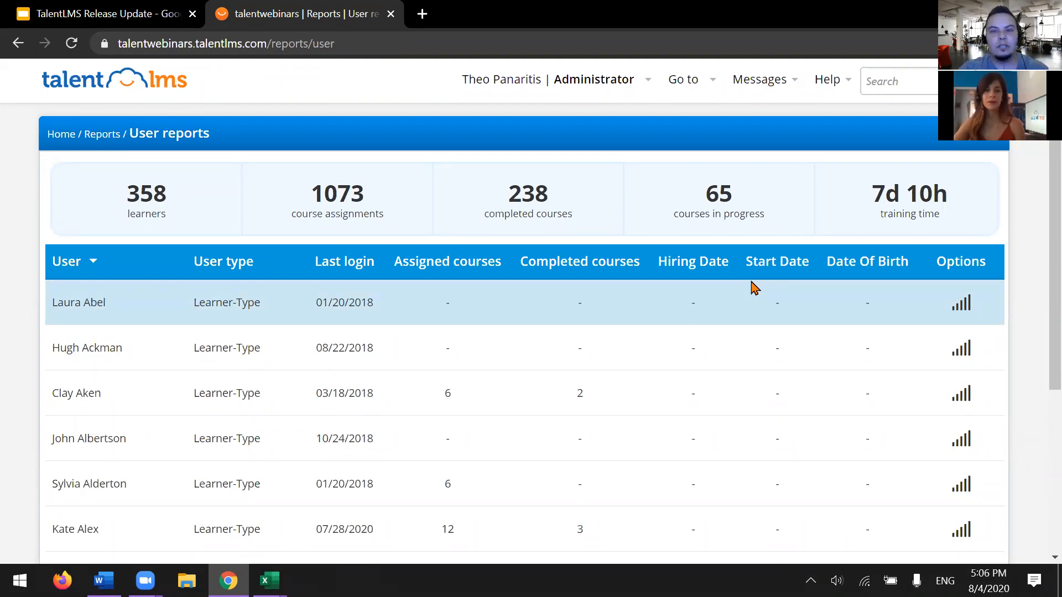
scroll(753, 288, down, 3)
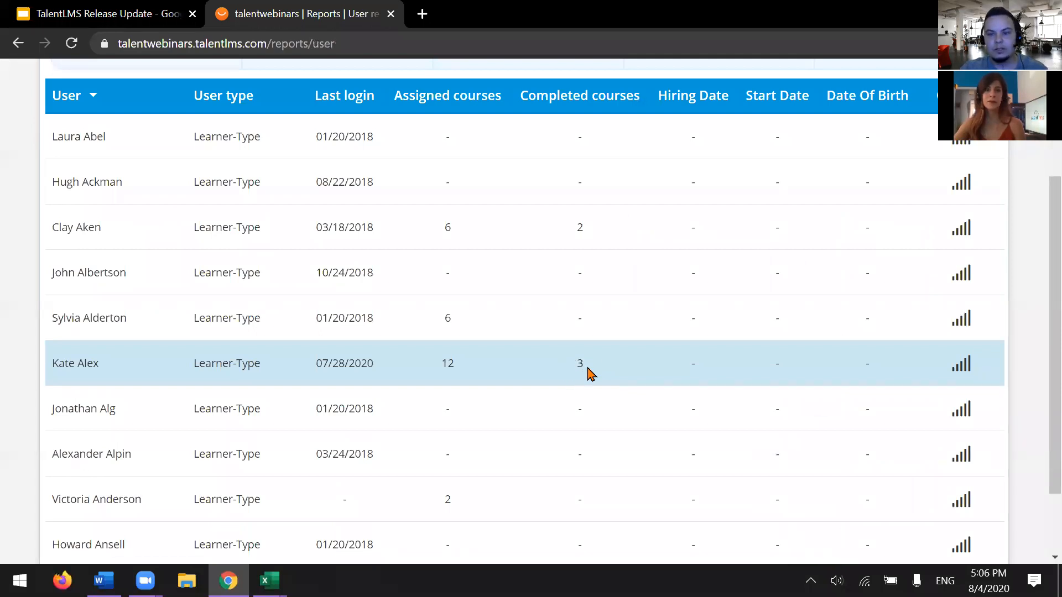
click(956, 377)
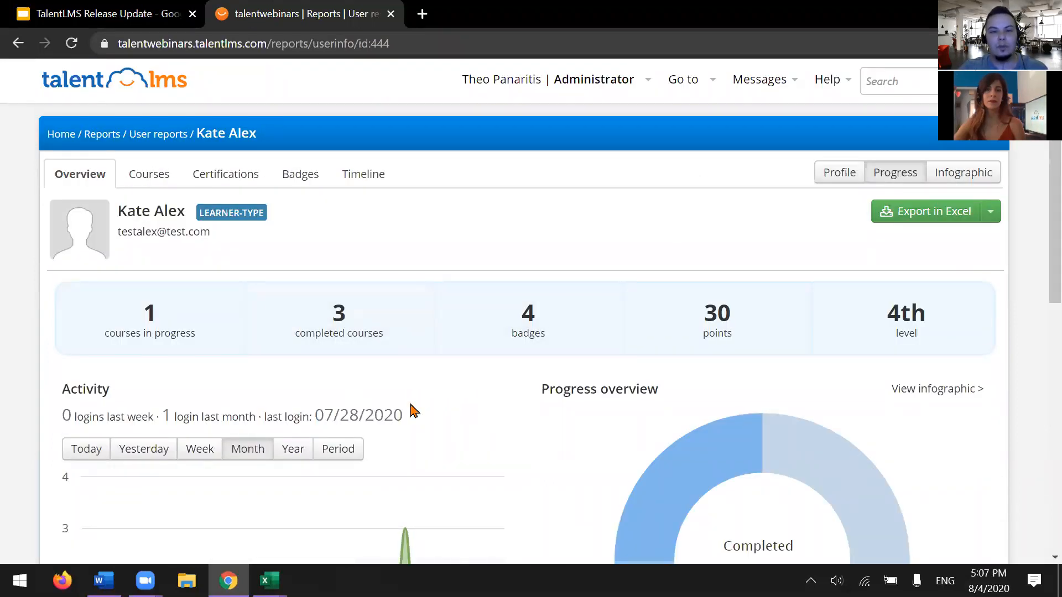
Export the learner's report to Excel, open the downloaded workbook and show its Certifications sheet
click(882, 216)
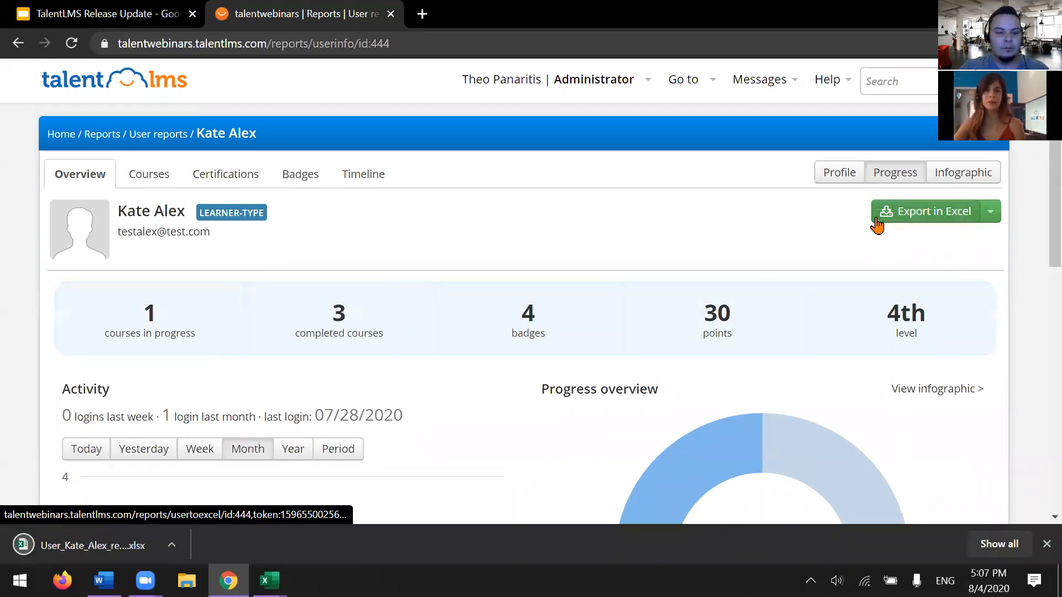
click(109, 546)
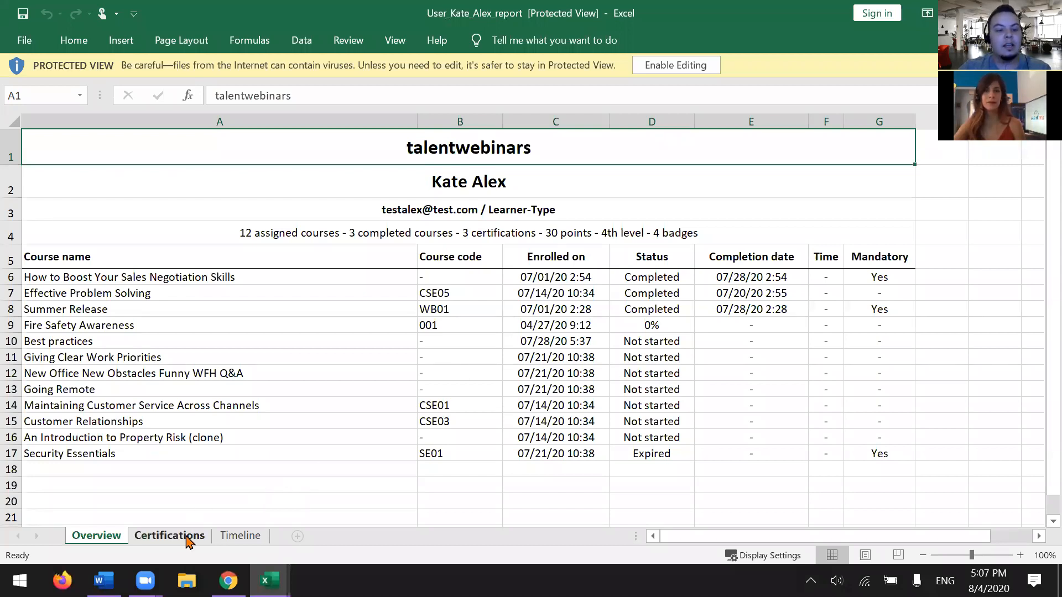
click(185, 543)
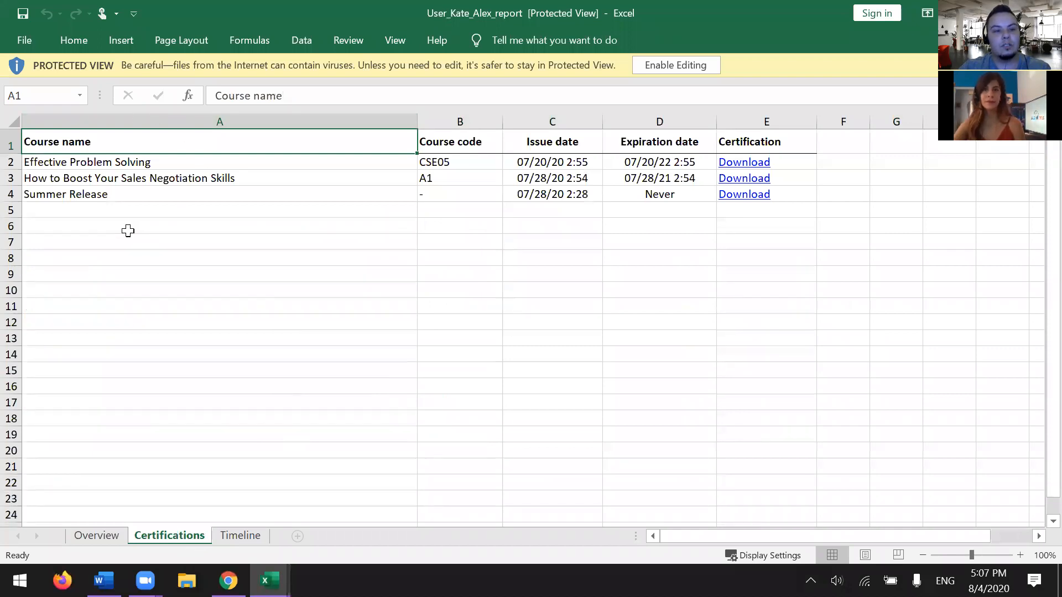
Download the How to Boost Your Sales Negotiation Skills certificate linked in row 3, allowing hyperlinks, and open the PDF
click(725, 185)
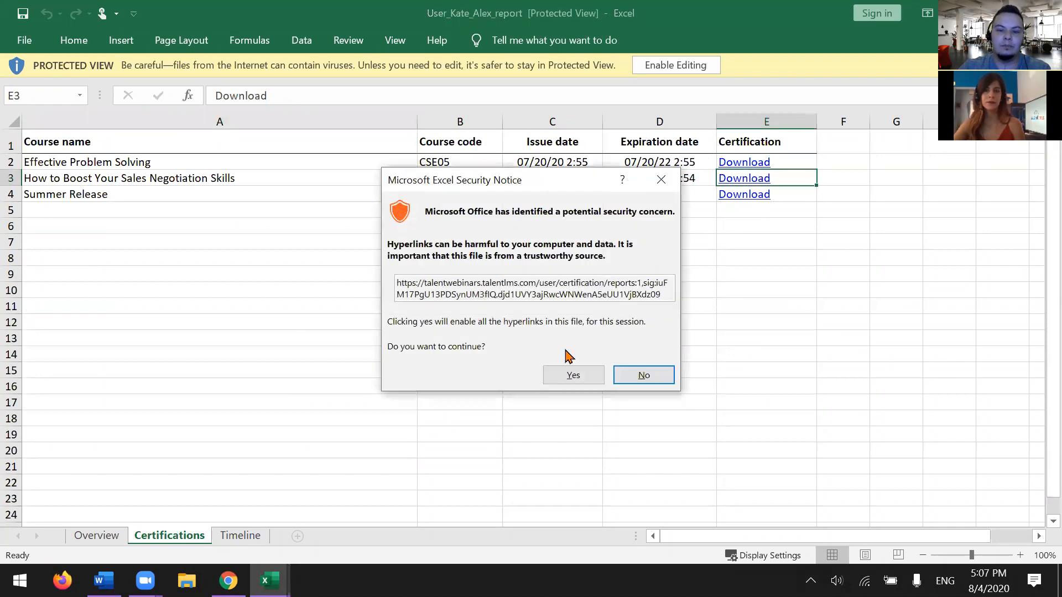
click(553, 371)
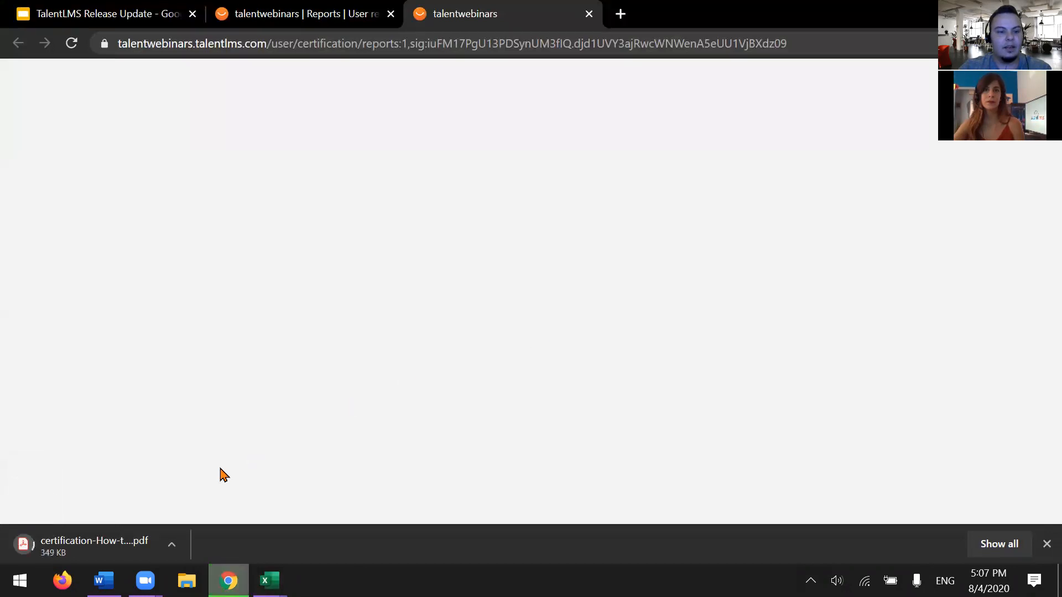
click(94, 546)
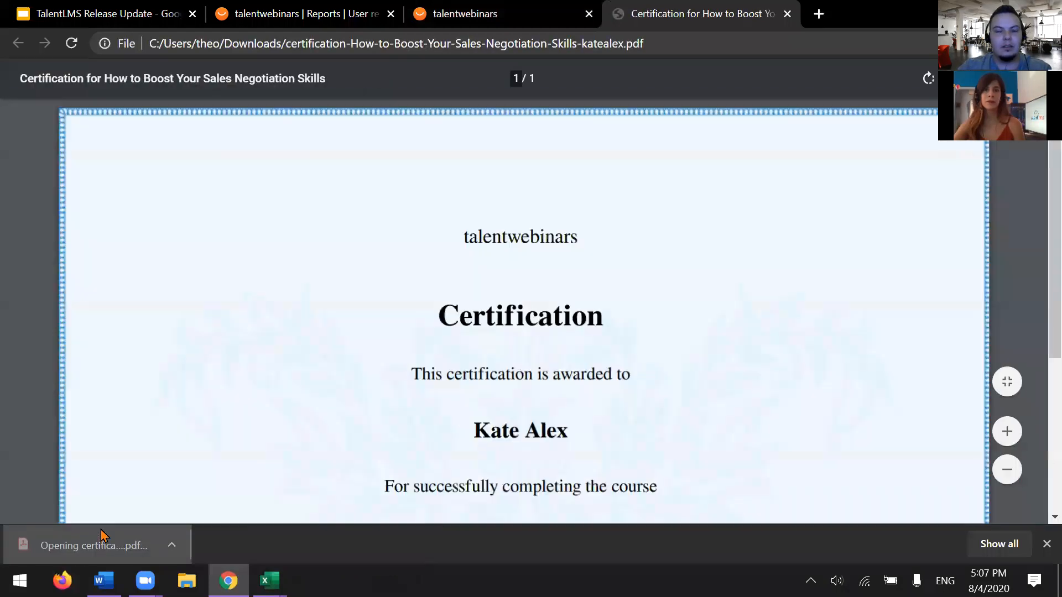
Read through the sales negotiation certificate, return to the learner's report and close the download and certificate pages
scroll(815, 318, down, 3)
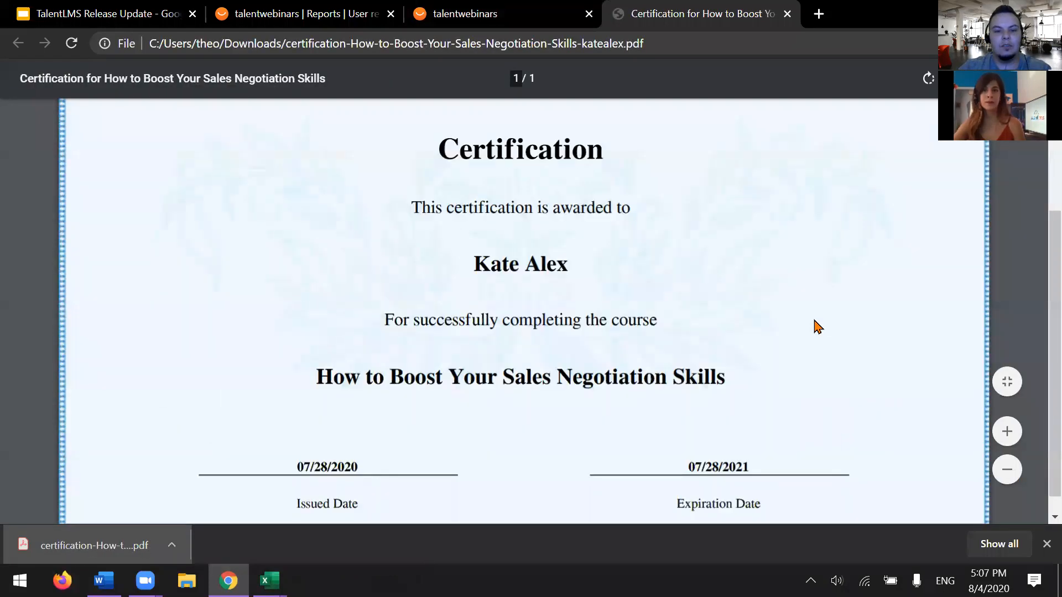
scroll(815, 327, down, 2)
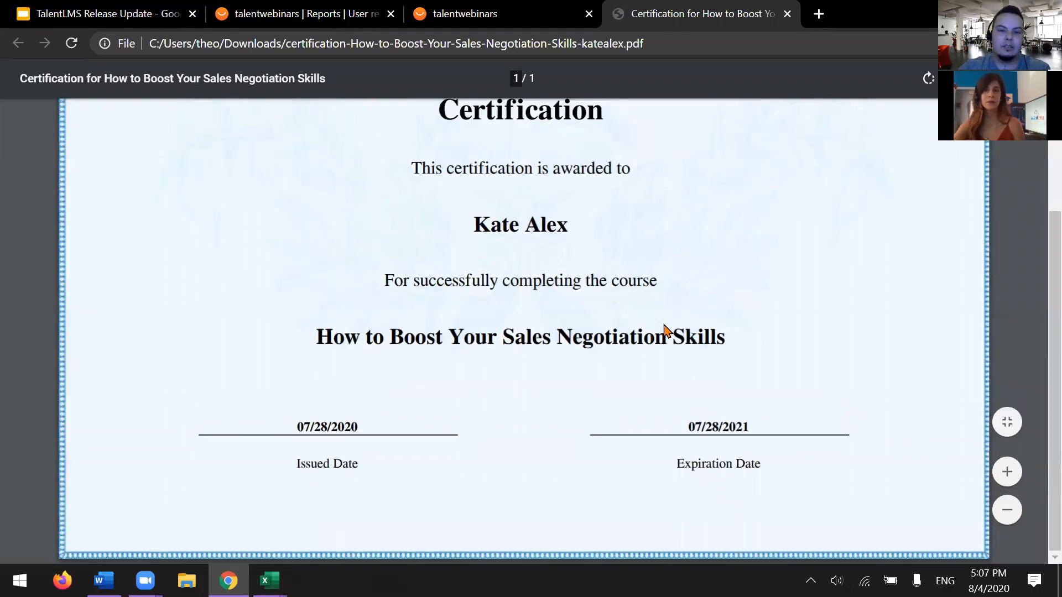
scroll(664, 330, up, 4)
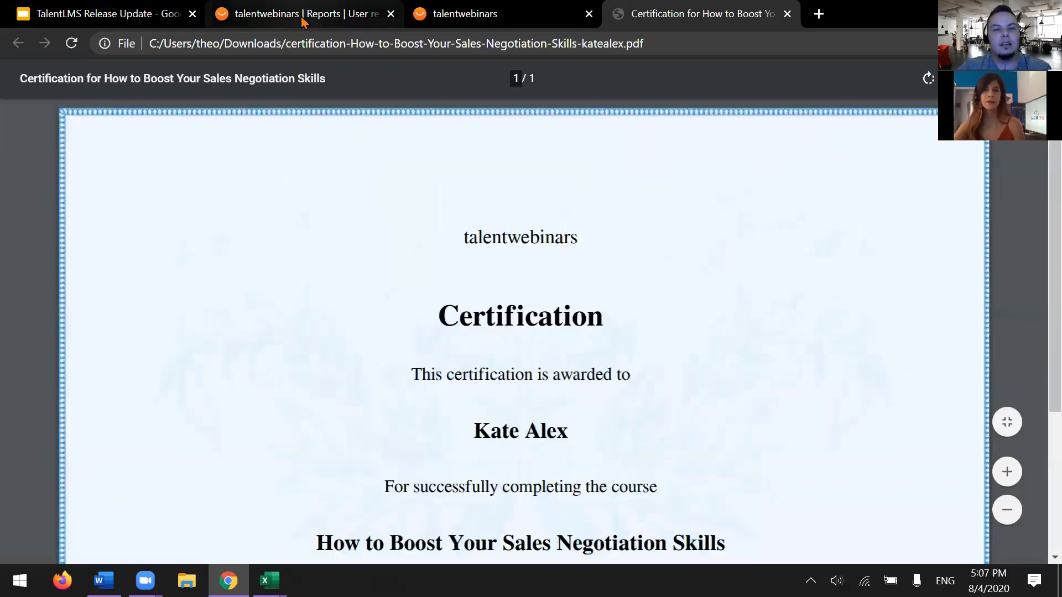
click(304, 21)
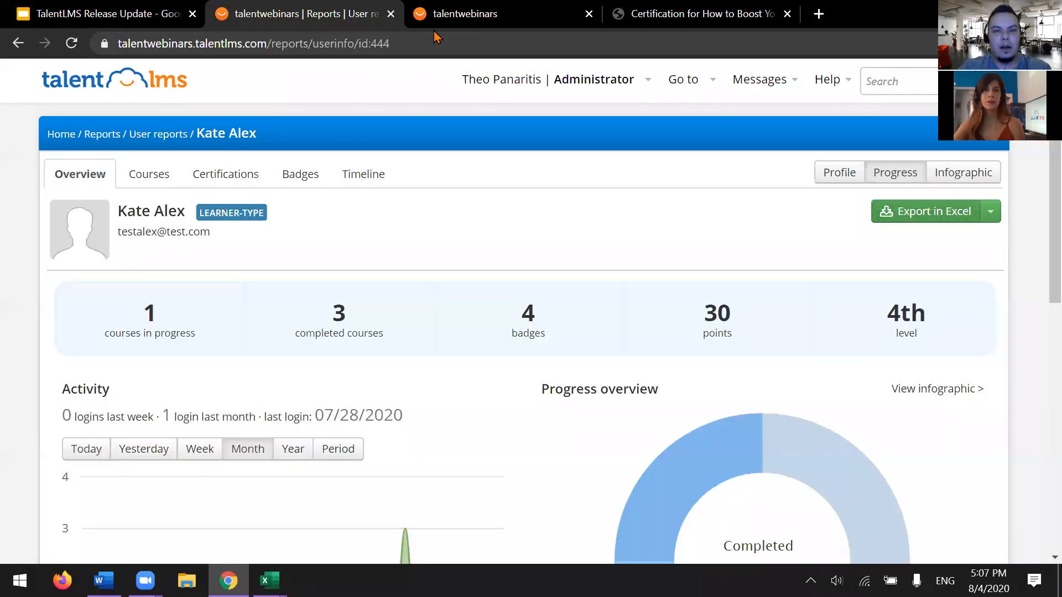
click(588, 20)
click(588, 20)
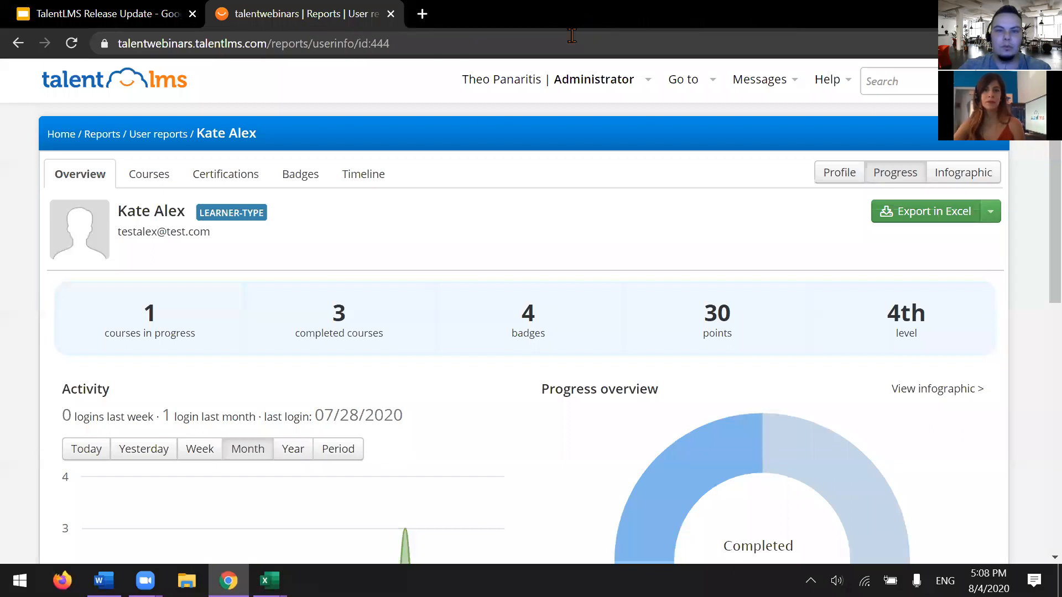
Return to Reports and open the Behavior Based Safety report from the course reports
click(98, 142)
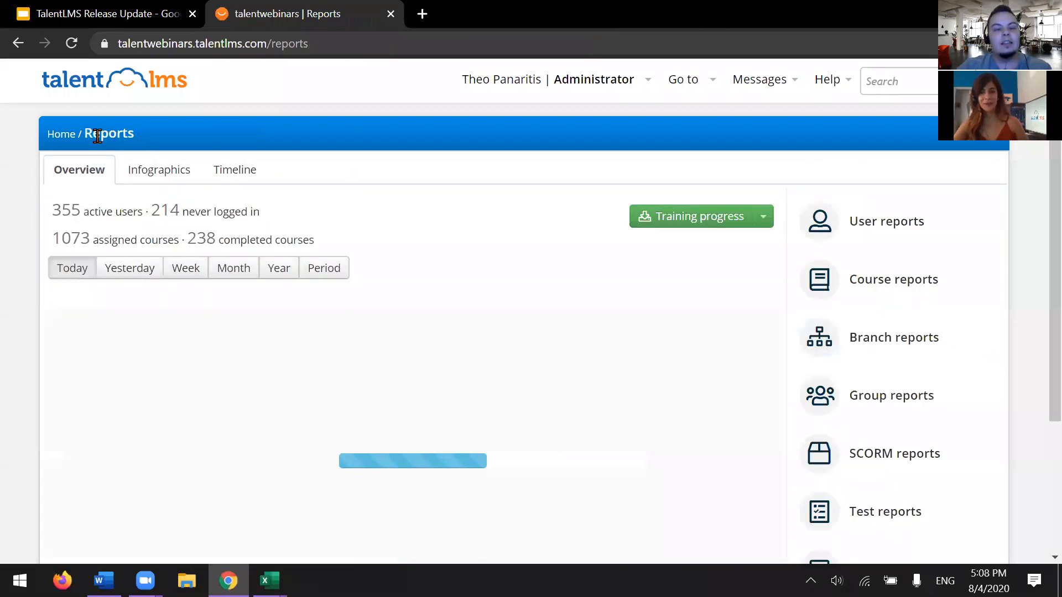
click(828, 298)
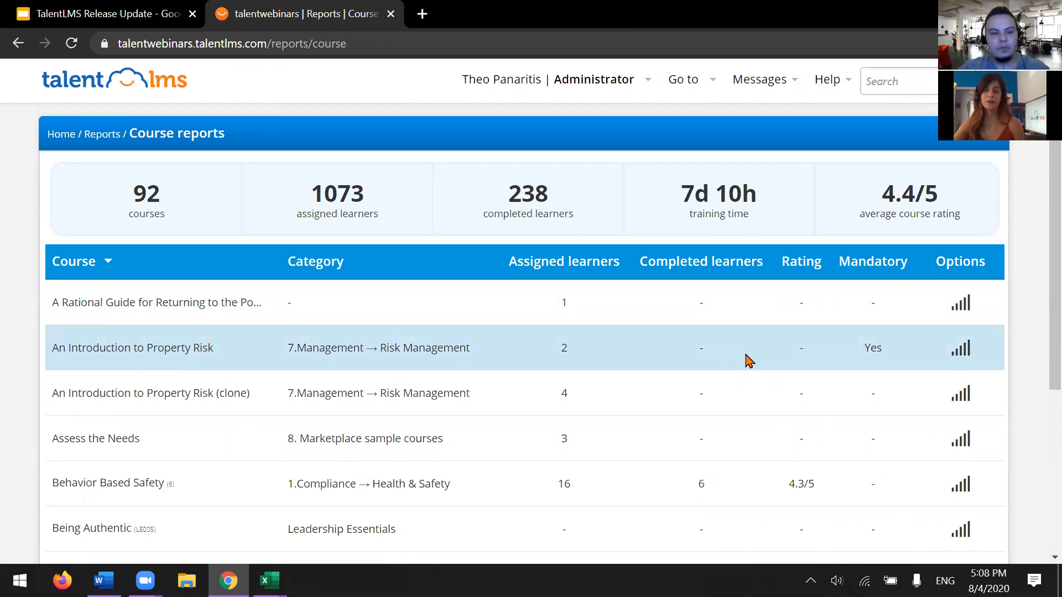
scroll(750, 361, down, 1)
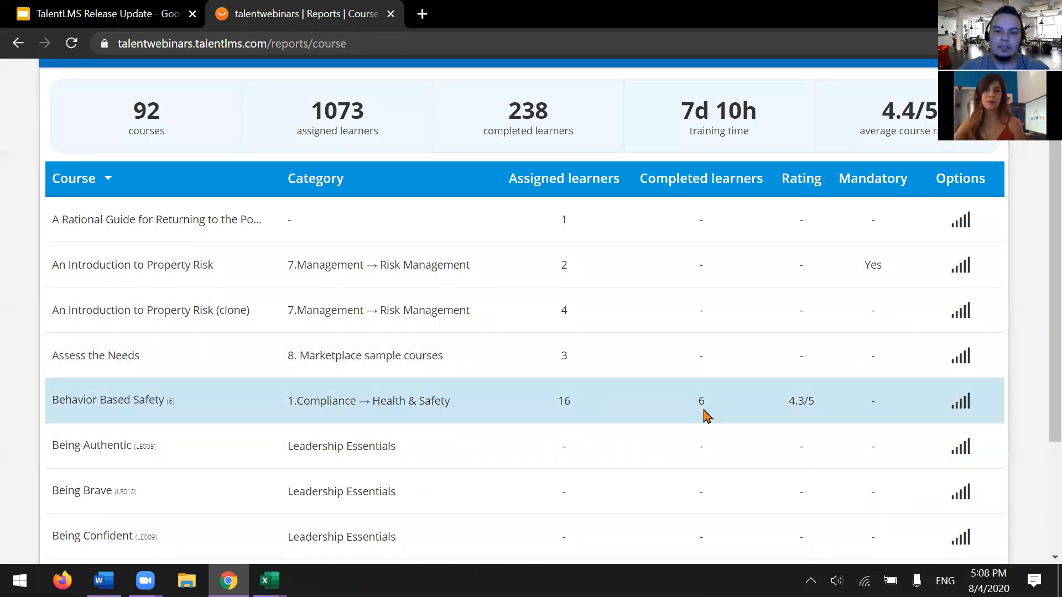
click(960, 416)
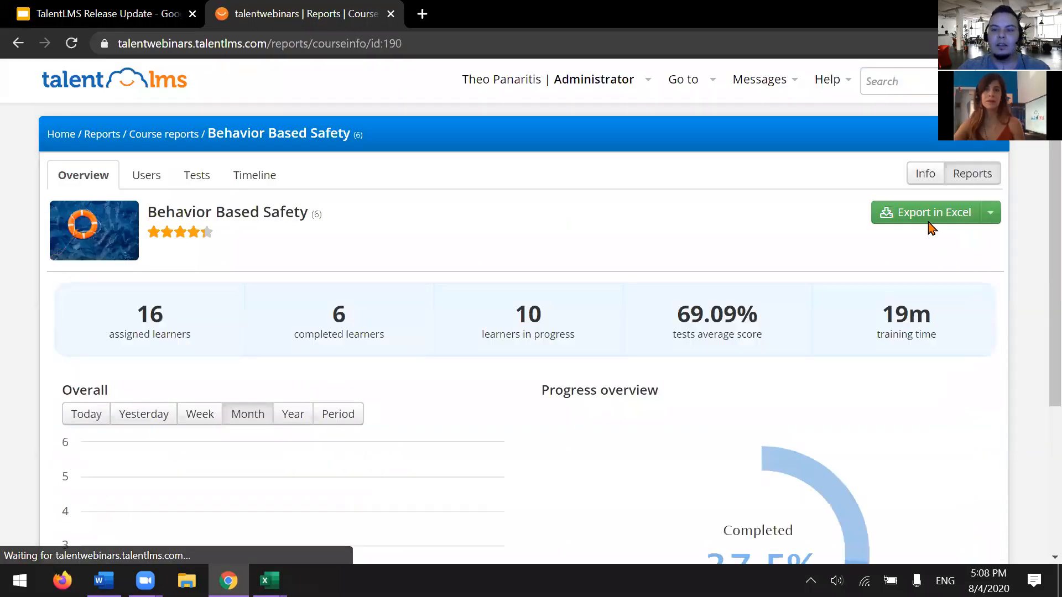
Export the Behavior Based Safety report to Excel, open the workbook and review its Overview sheet across to the Certification column
click(918, 227)
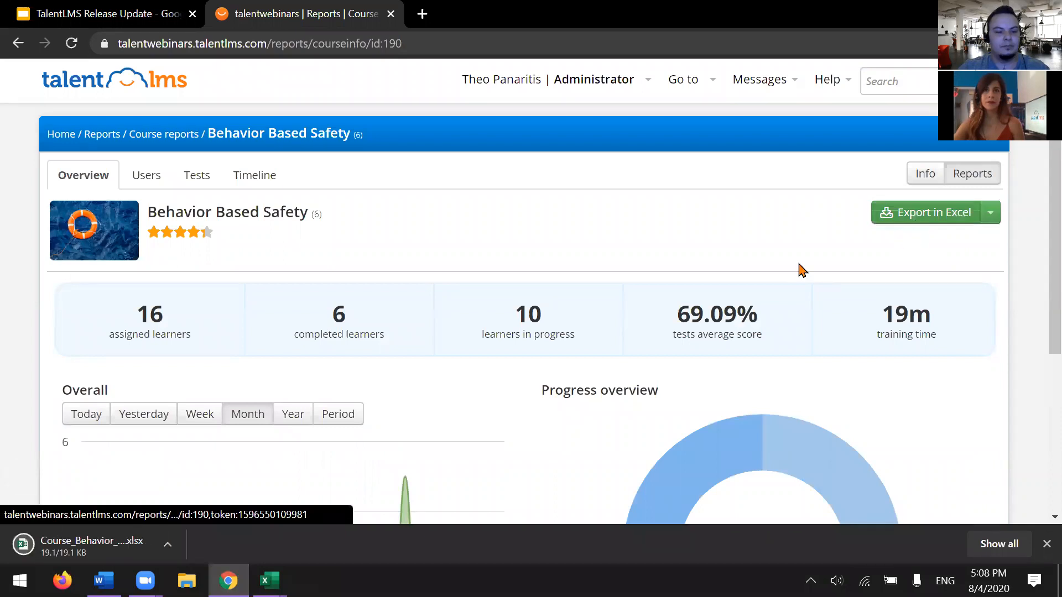
click(83, 545)
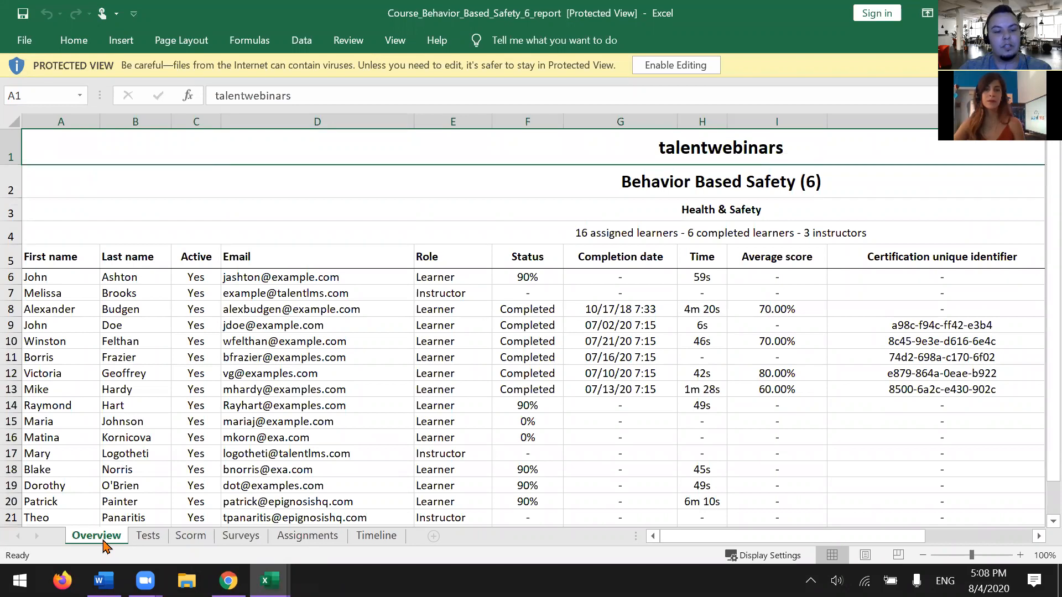
scroll(166, 343, down, 2)
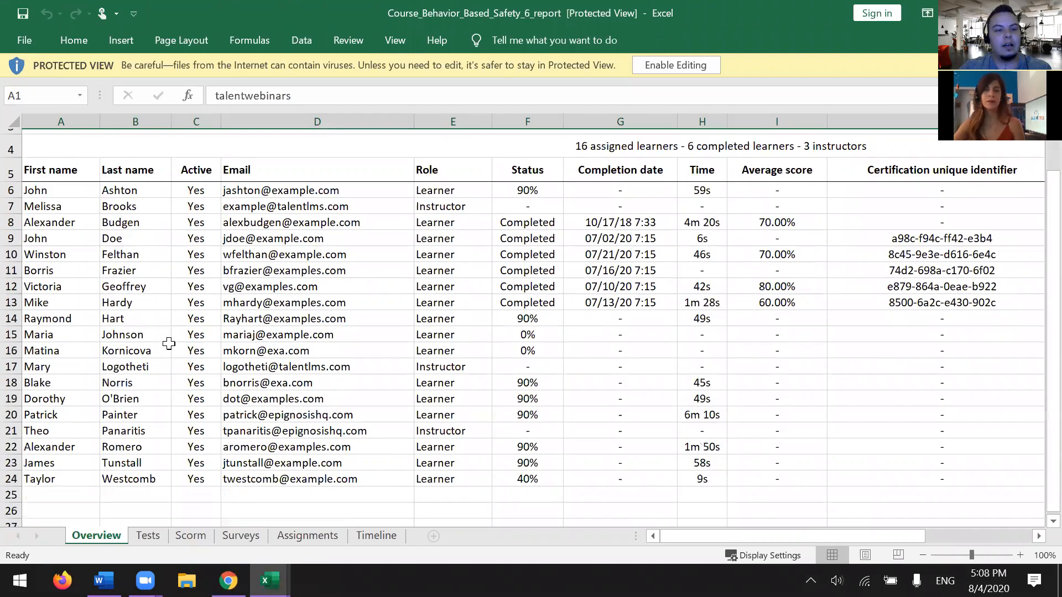
scroll(83, 277, up, 1)
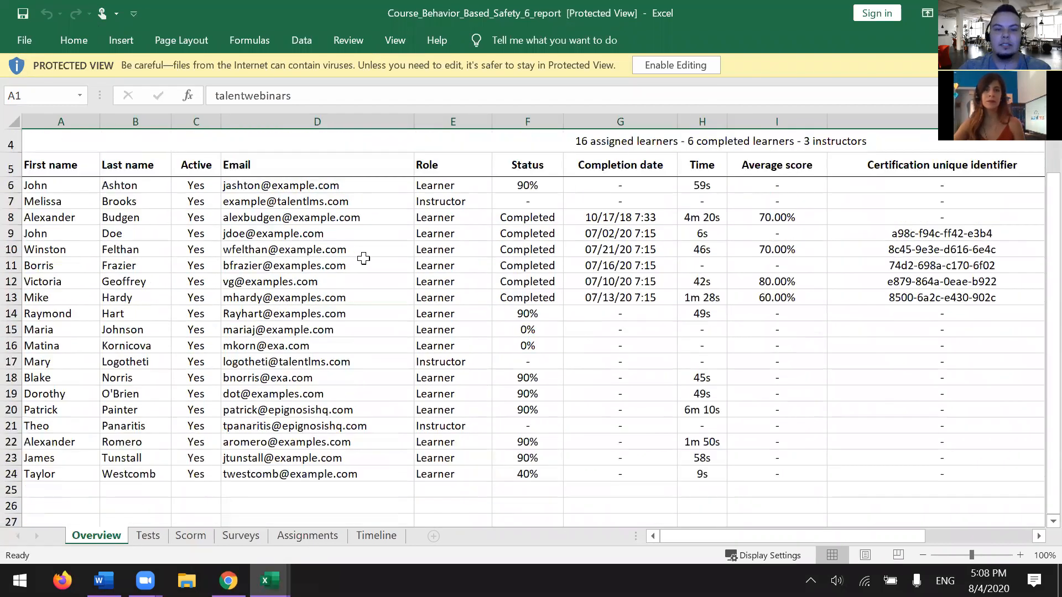
scroll(805, 381, up, 1)
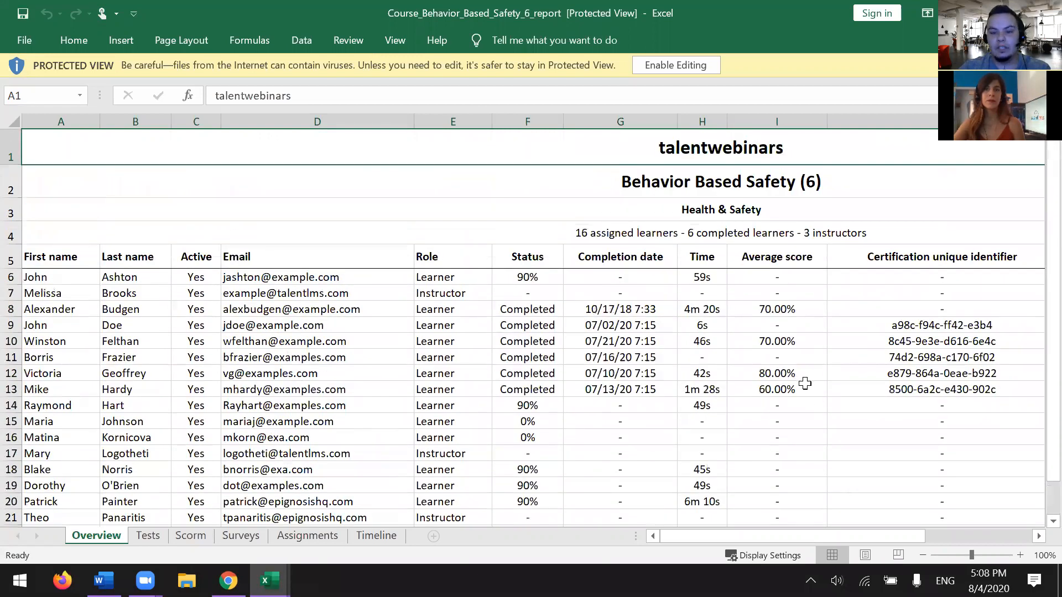
drag(727, 536, 805, 540)
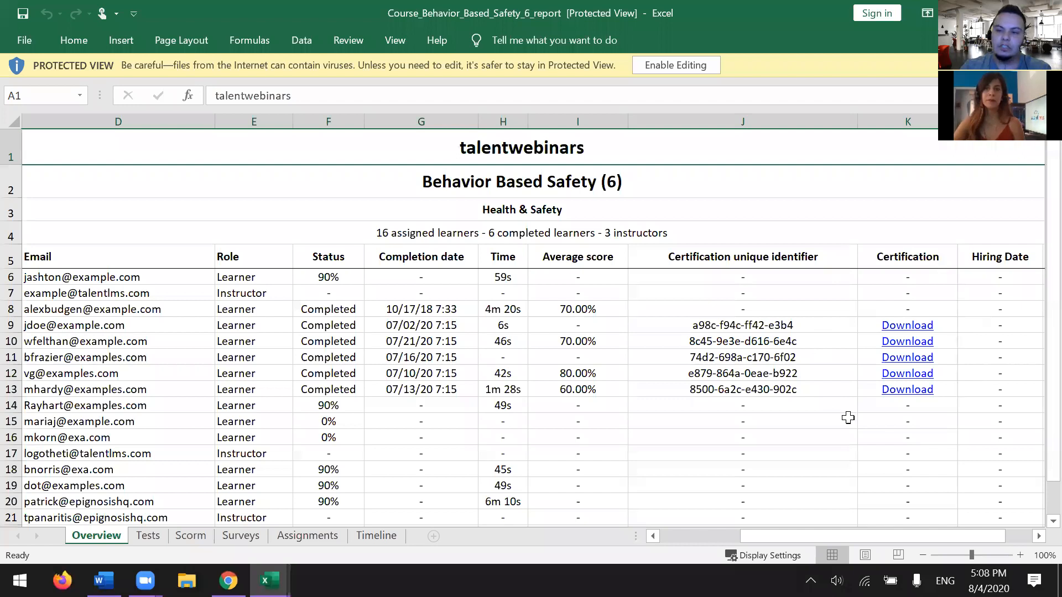
Download the Behavior Based Safety certificate linked in row 9, allowing hyperlinks, and open the PDF
click(904, 328)
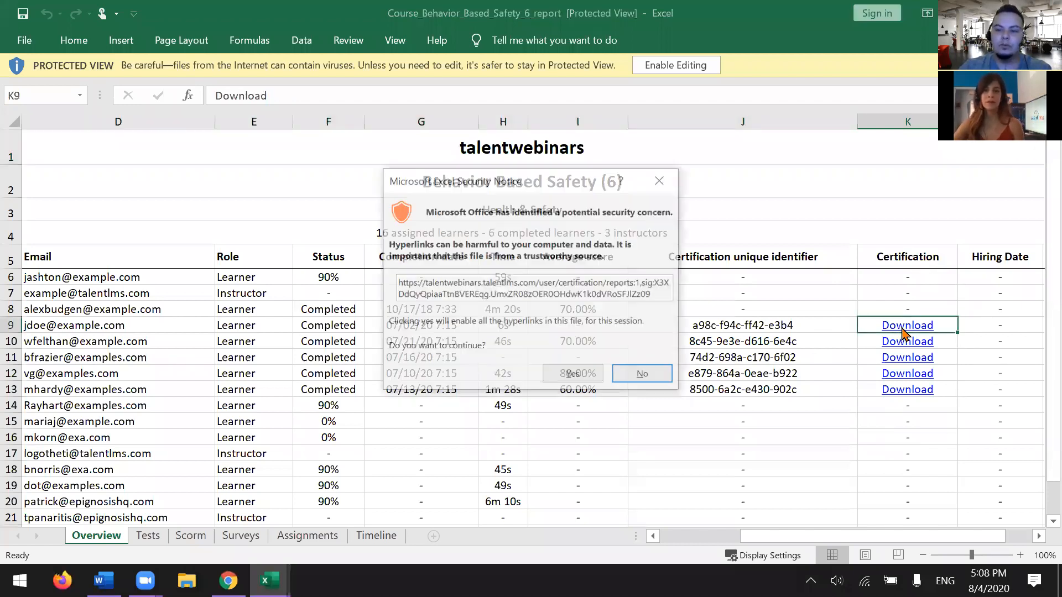
click(553, 376)
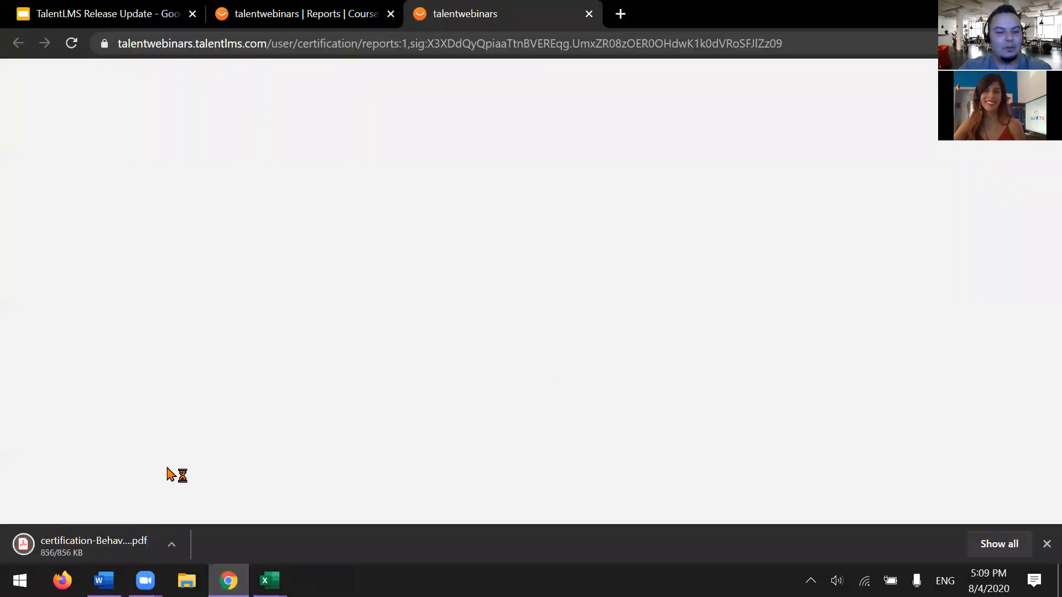
click(90, 547)
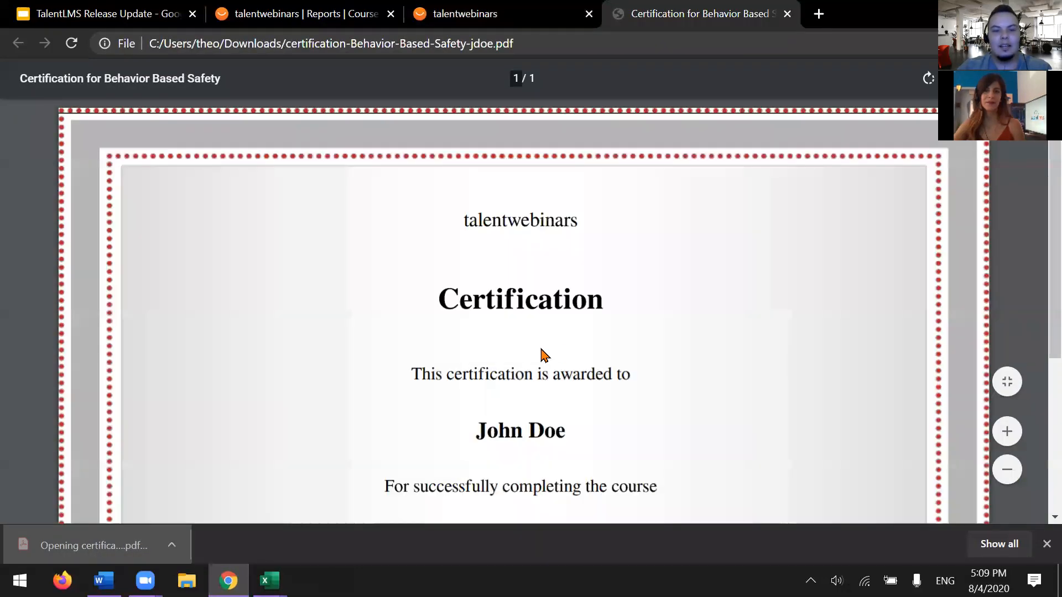
Read through the Behavior Based Safety certificate, return to the course report and close the download and certificate pages
scroll(633, 348, down, 3)
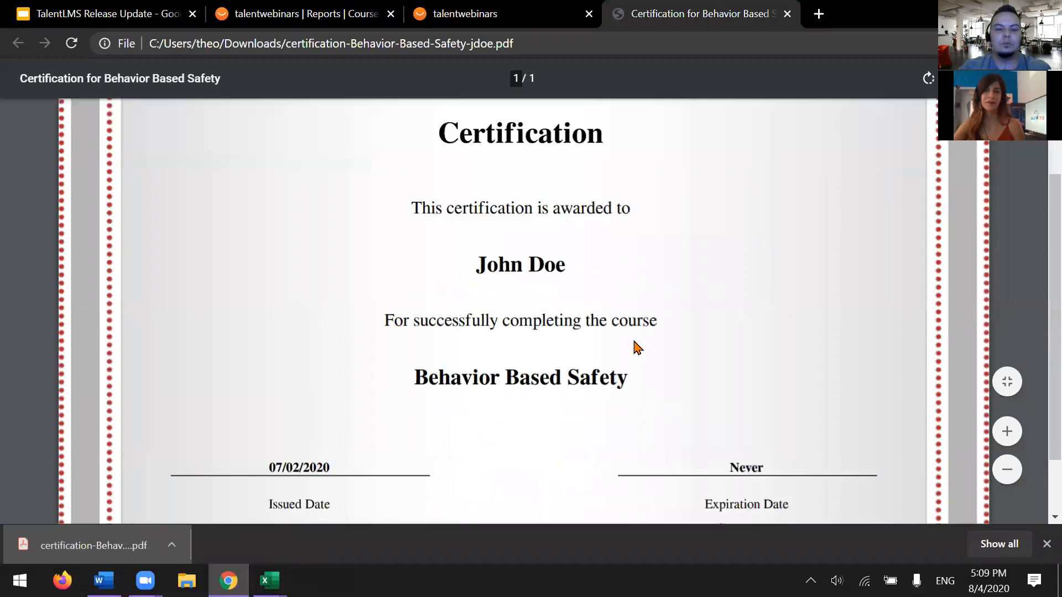
scroll(634, 341, down, 2)
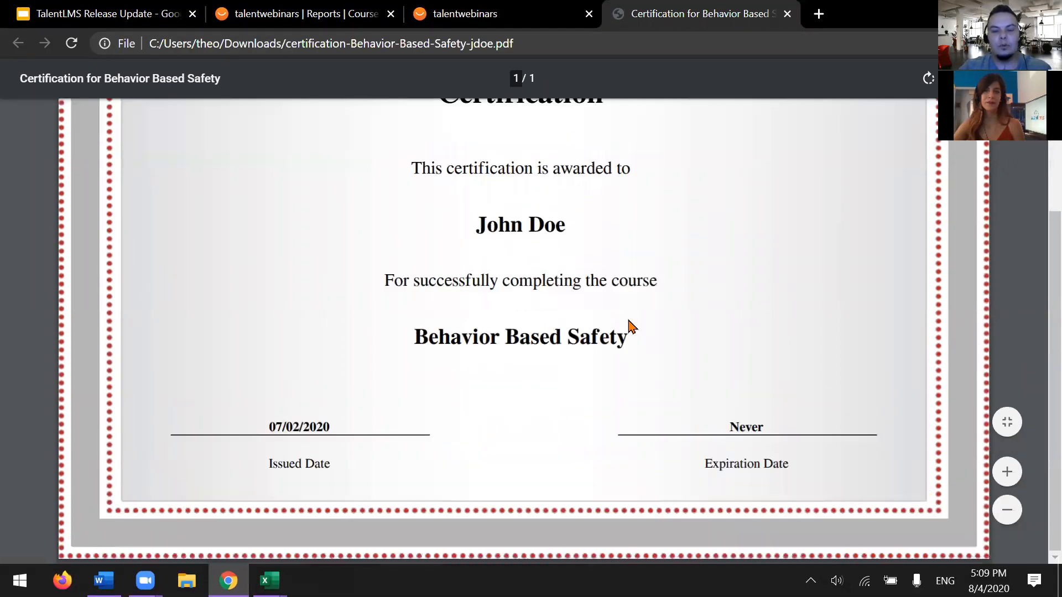
scroll(448, 188, up, 4)
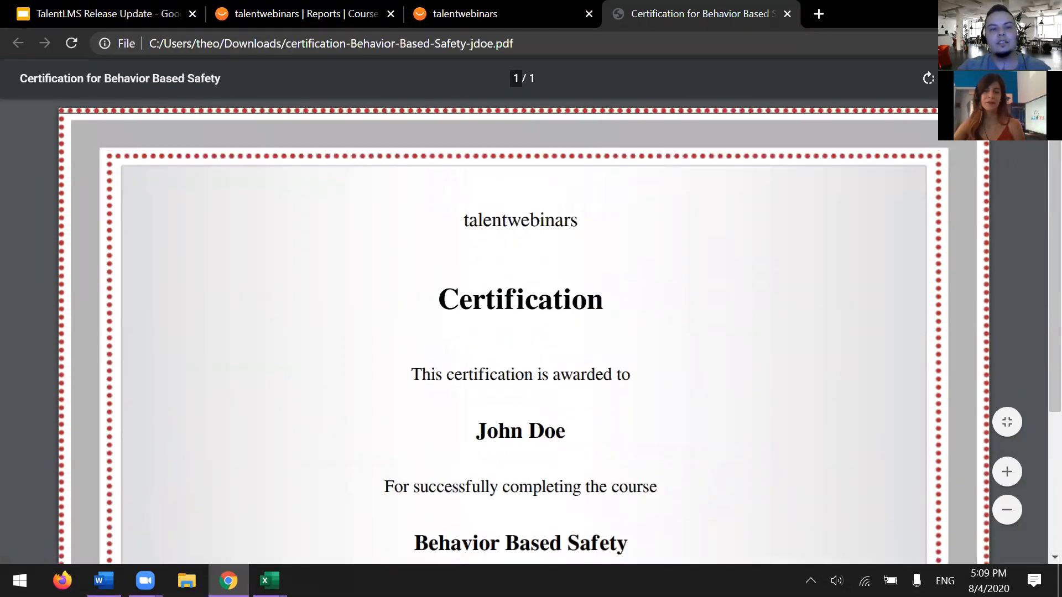
click(301, 16)
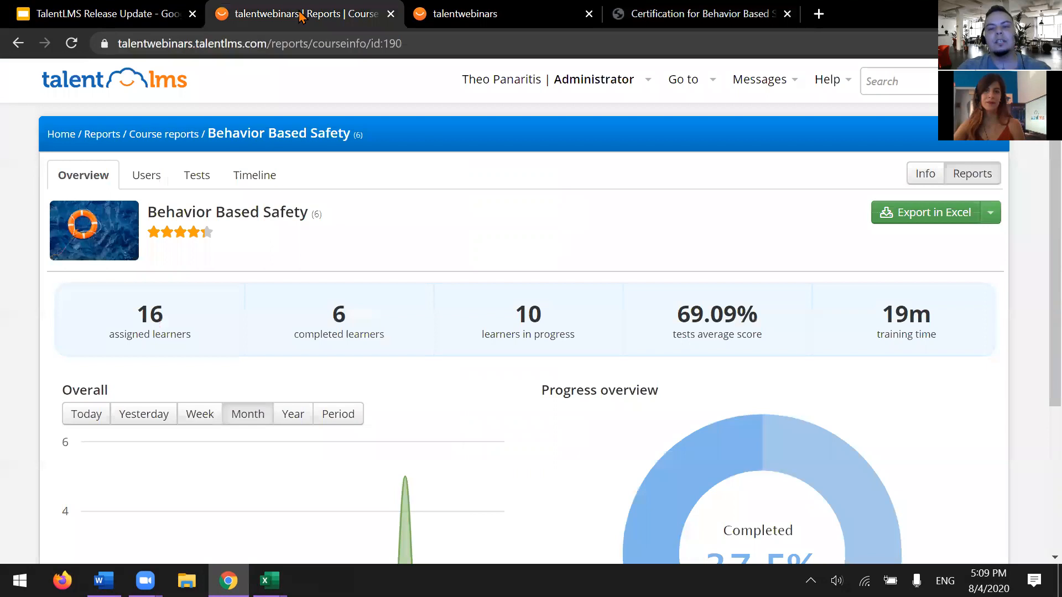
click(588, 13)
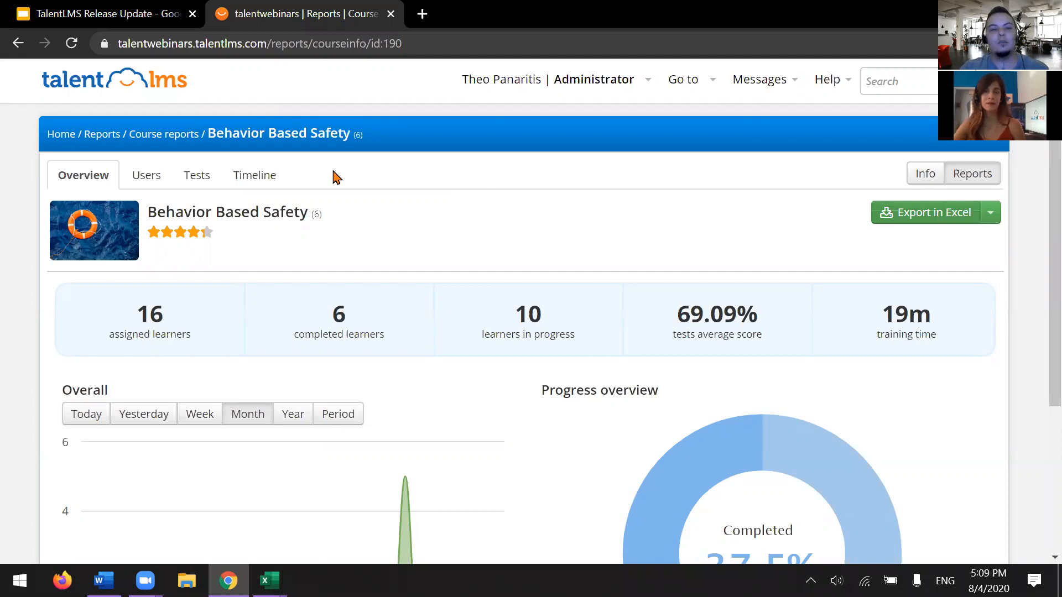
Return to the Reports overview and check the options available for the Training progress export
click(100, 142)
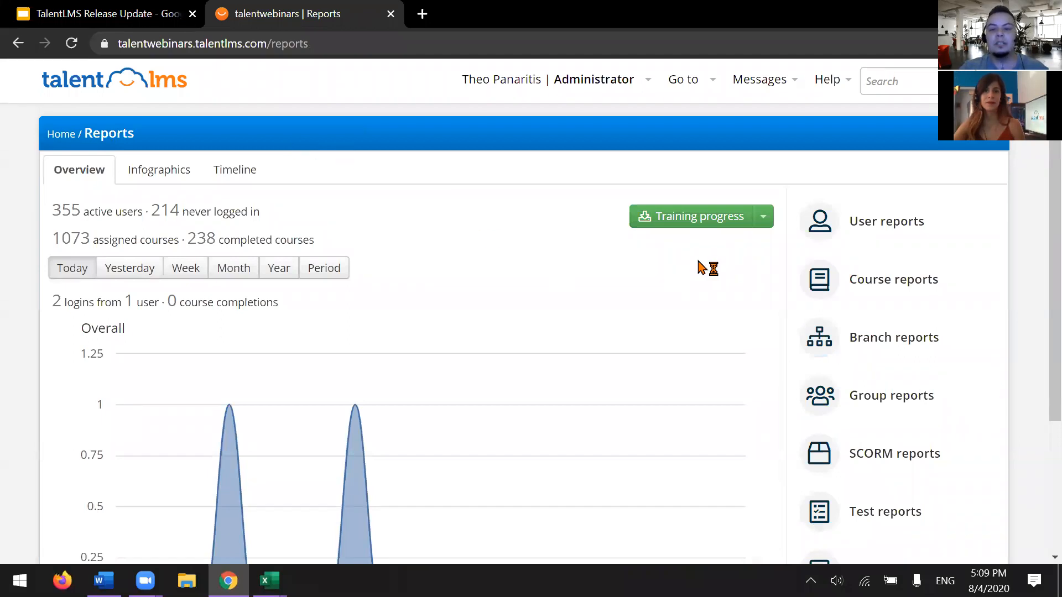
click(764, 218)
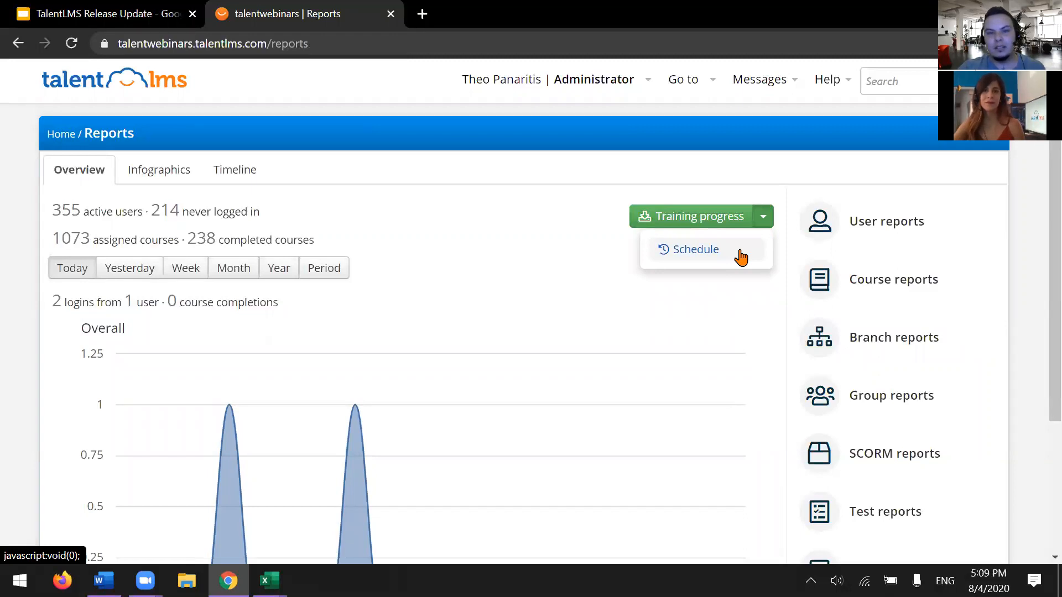
click(540, 192)
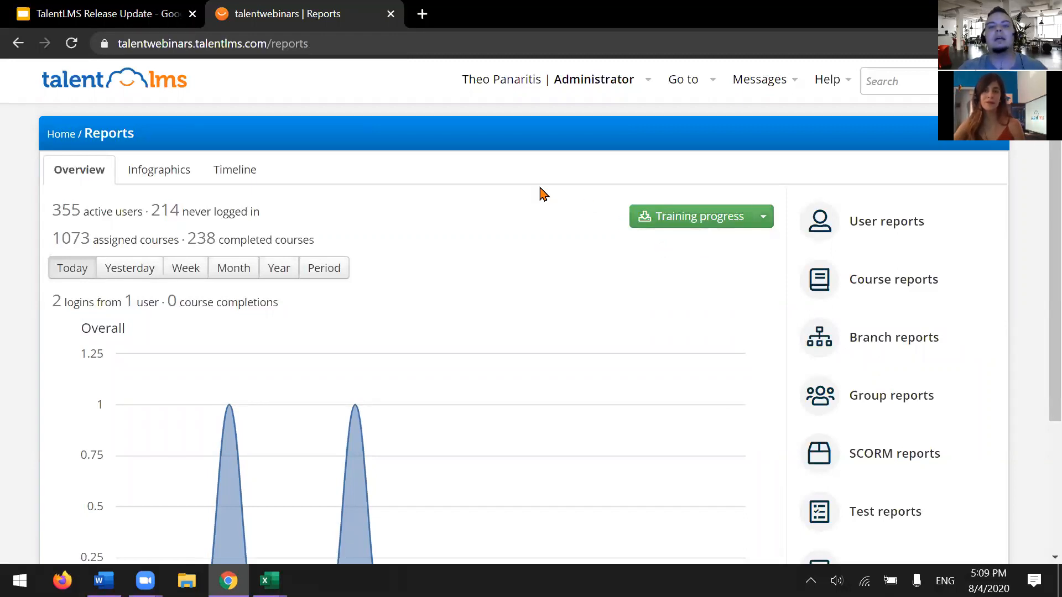
click(785, 114)
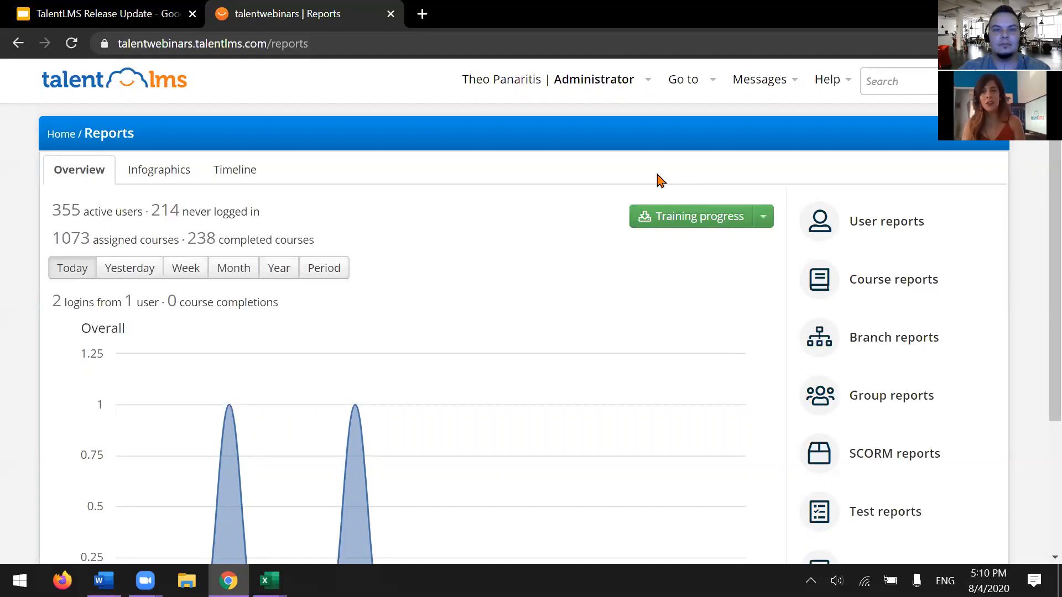
Open the Training progress schedule, review its sending frequency, weekday and custom recipients settings, and close it without scheduling
click(764, 224)
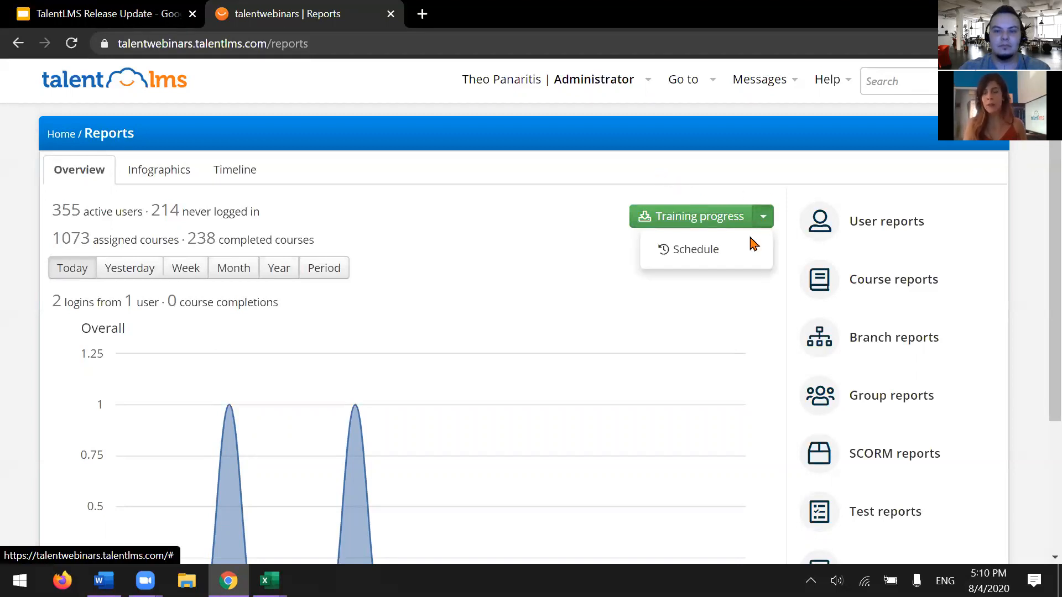
click(724, 255)
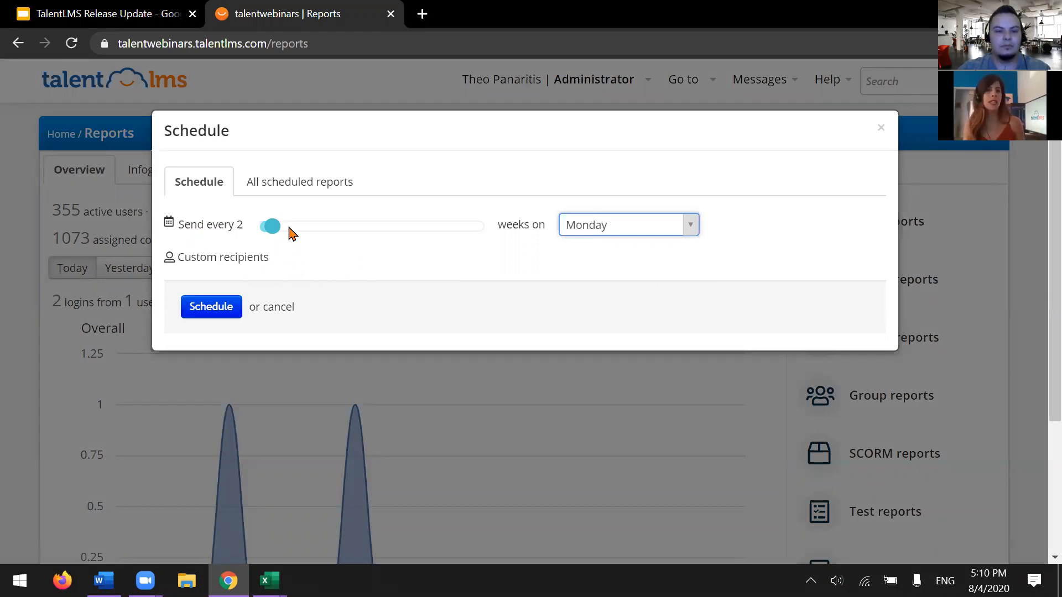
click(597, 238)
click(248, 257)
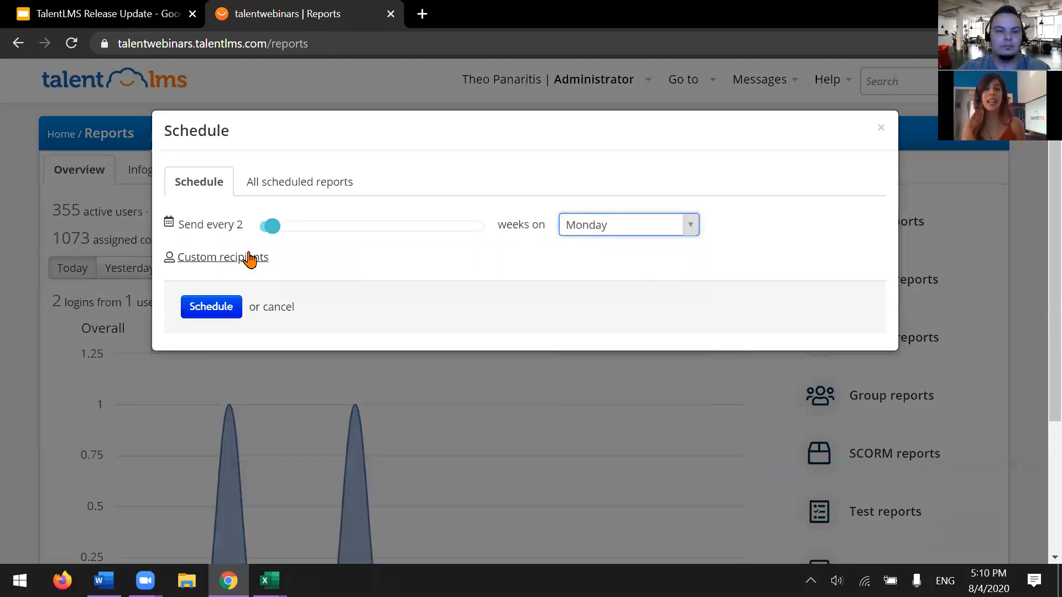
click(251, 259)
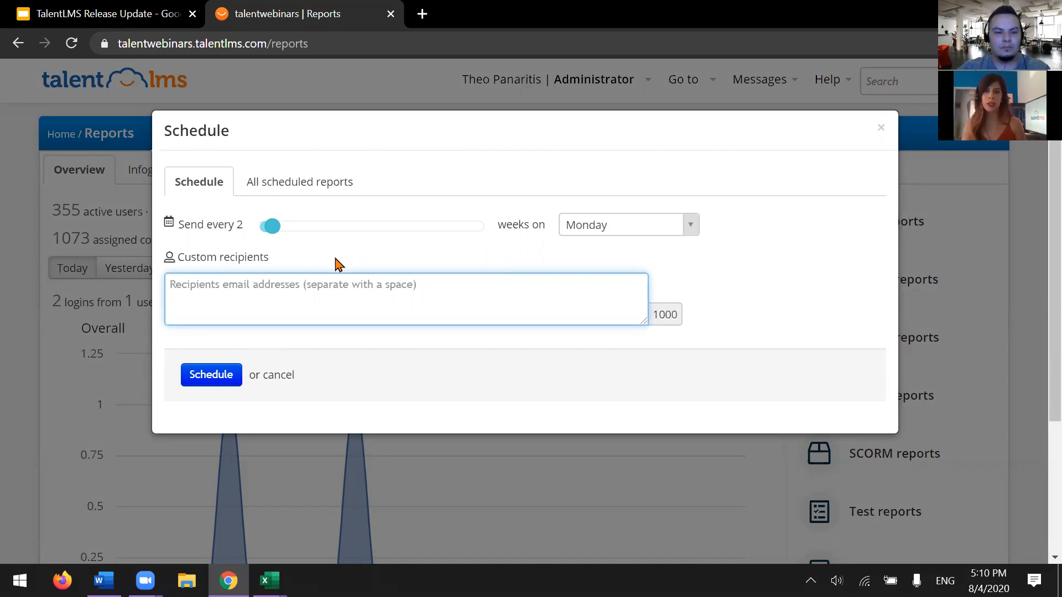
click(22, 347)
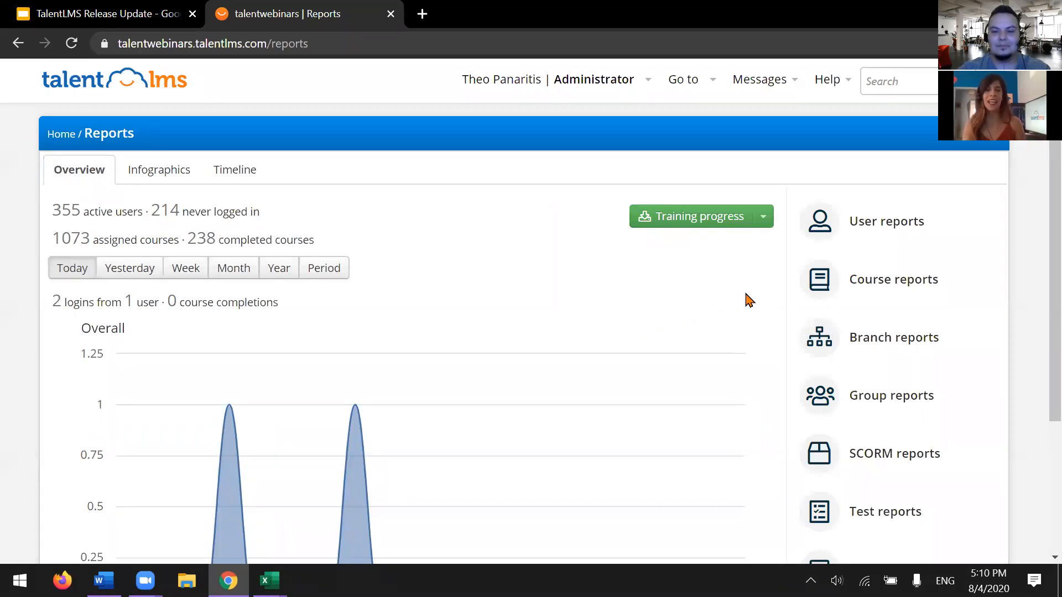
Open the custom reports and start adding a report named "New report"
scroll(749, 299, down, 3)
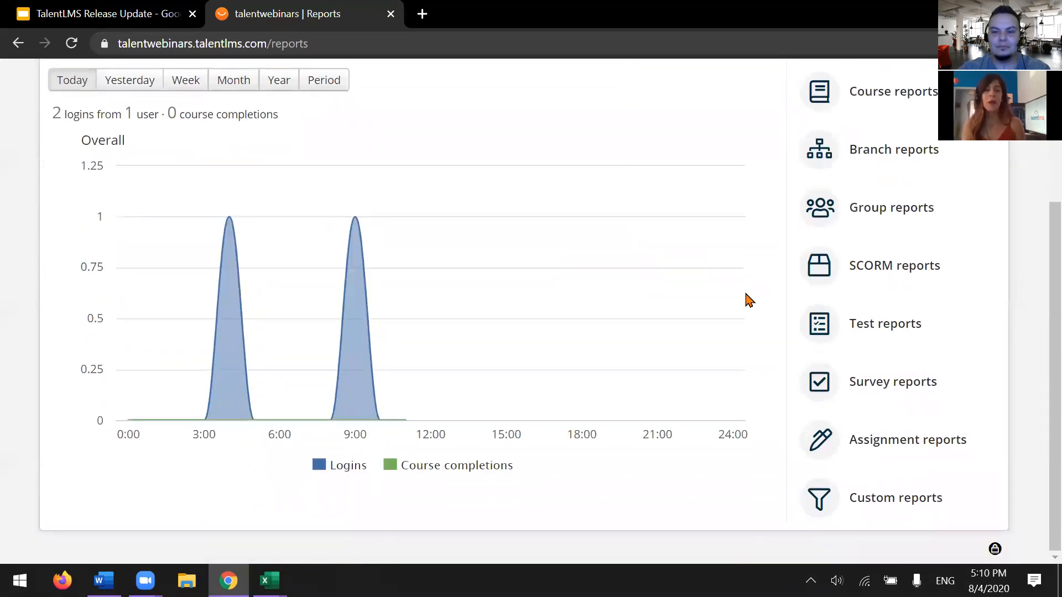
click(818, 512)
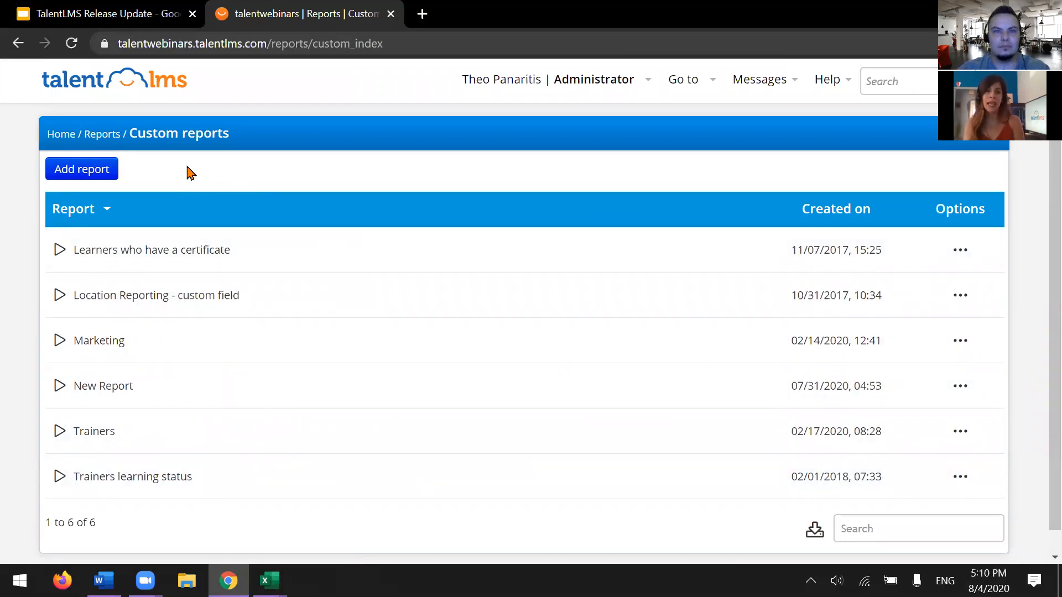
click(107, 178)
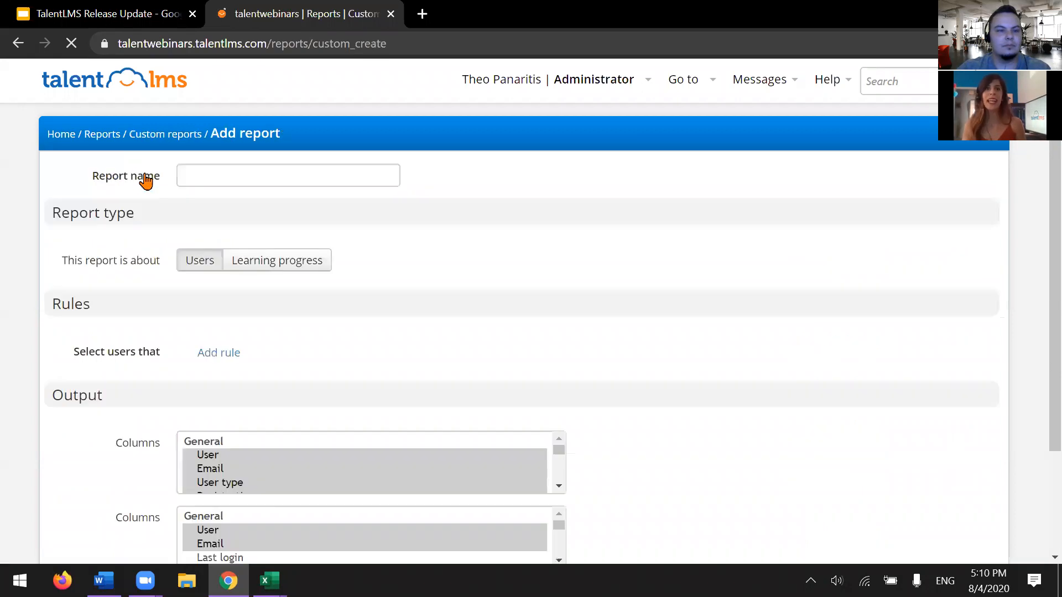
click(235, 178)
text(New report)
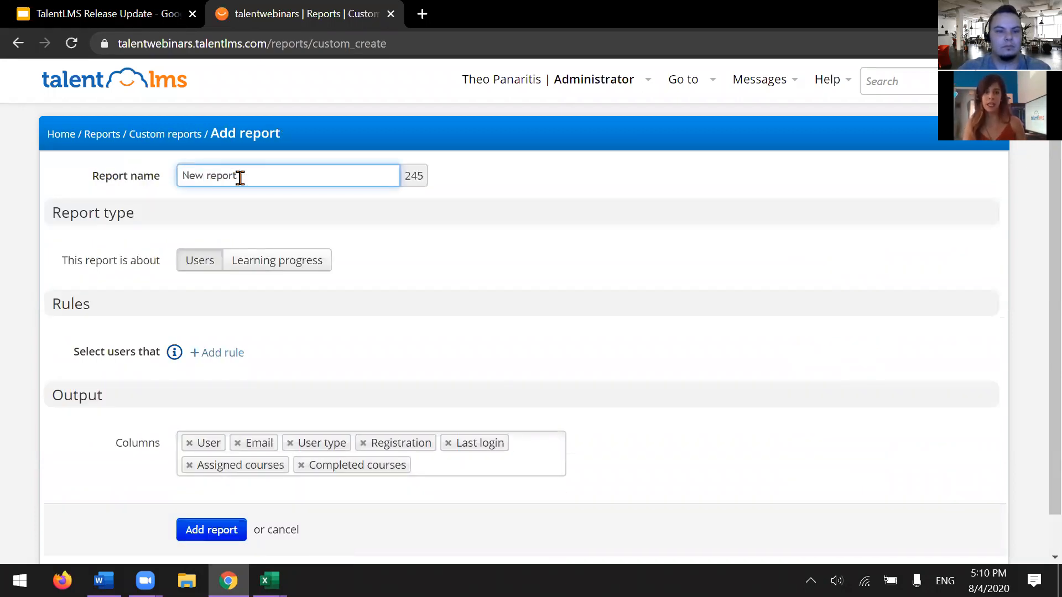
Add a rule selecting users that "Have been assigned to a course within a period of time", after reviewing the available rules
scroll(229, 332, down, 2)
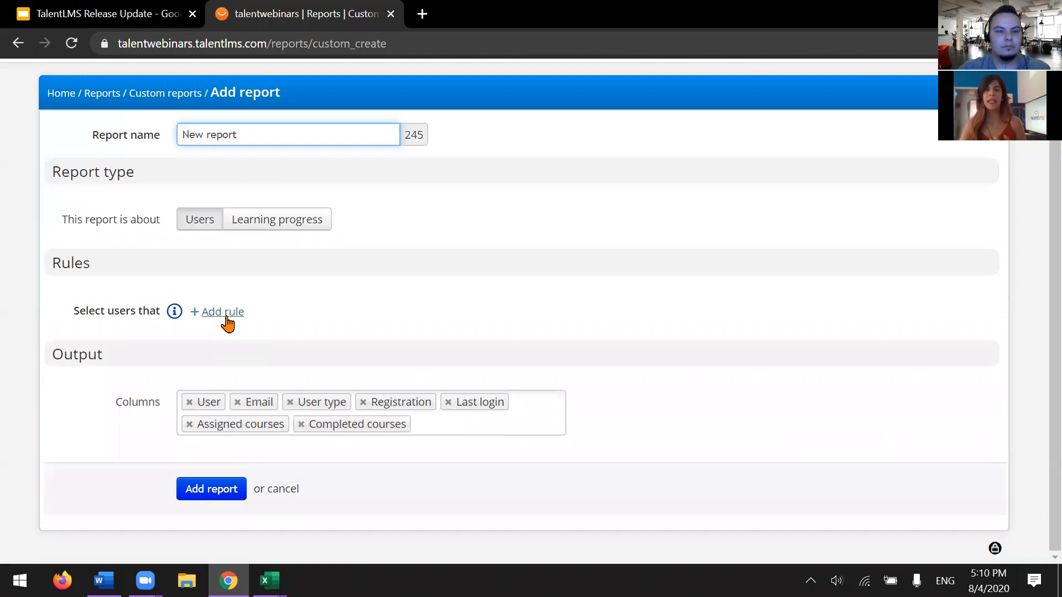
click(223, 312)
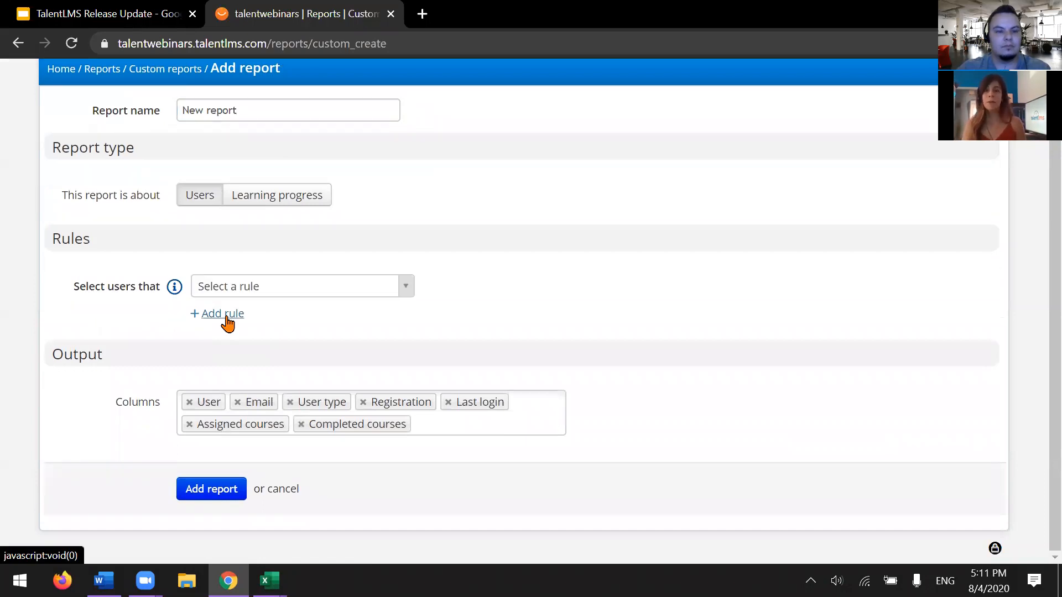
click(331, 294)
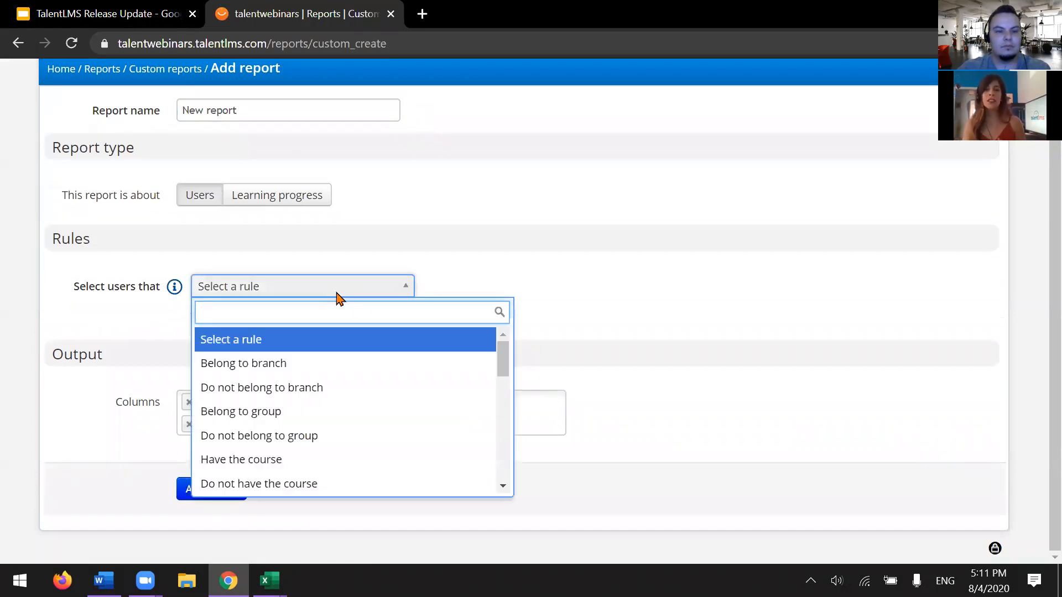
scroll(437, 358, down, 2)
scroll(437, 358, down, 2)
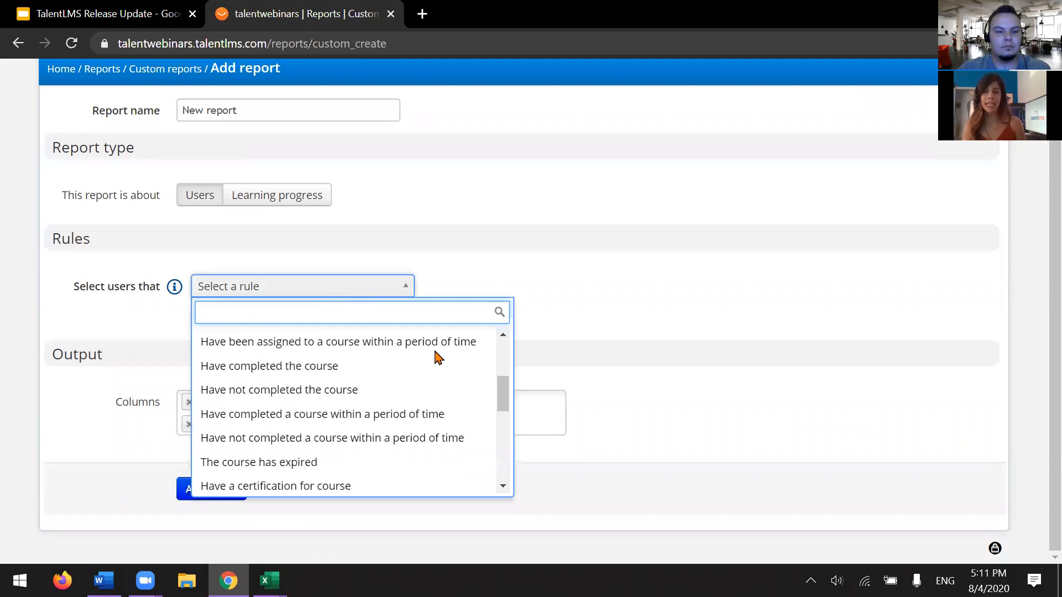
scroll(438, 358, down, 2)
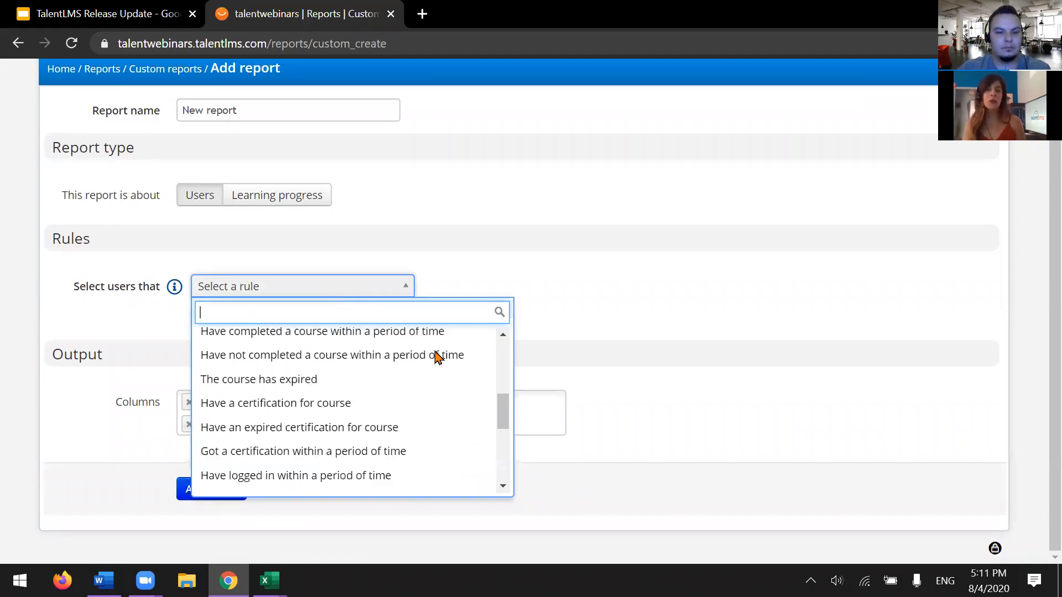
scroll(437, 358, down, 2)
scroll(438, 358, down, 1)
scroll(438, 358, up, 5)
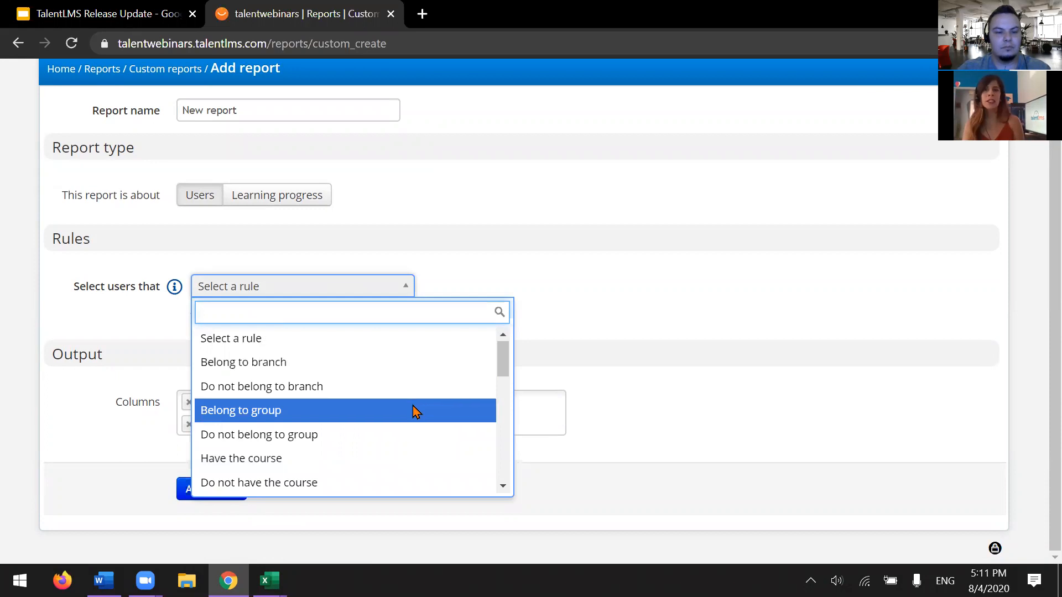
scroll(416, 412, down, 1)
scroll(416, 412, down, 1)
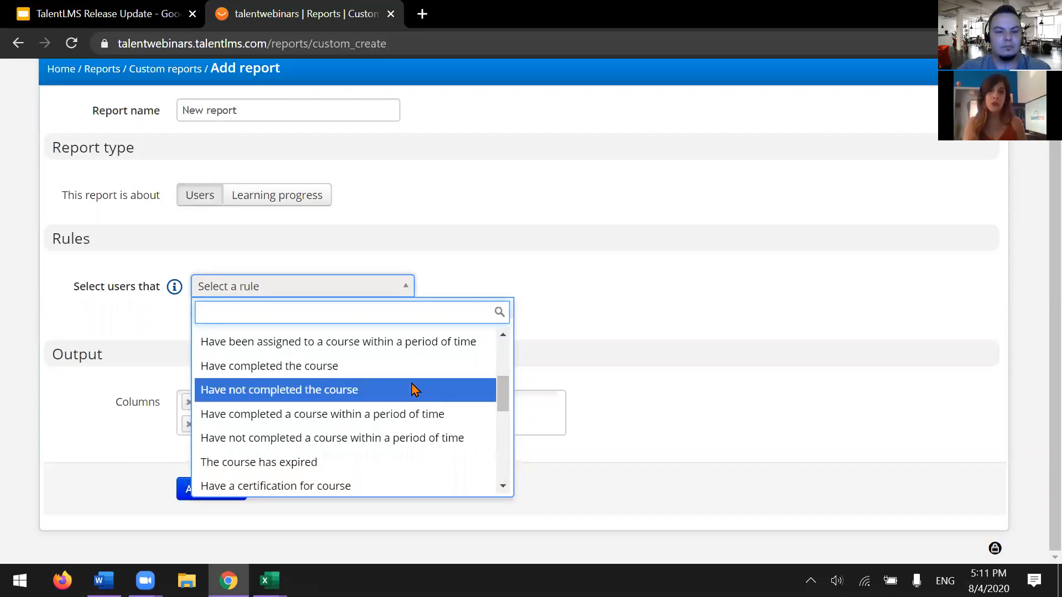
scroll(416, 388, up, 1)
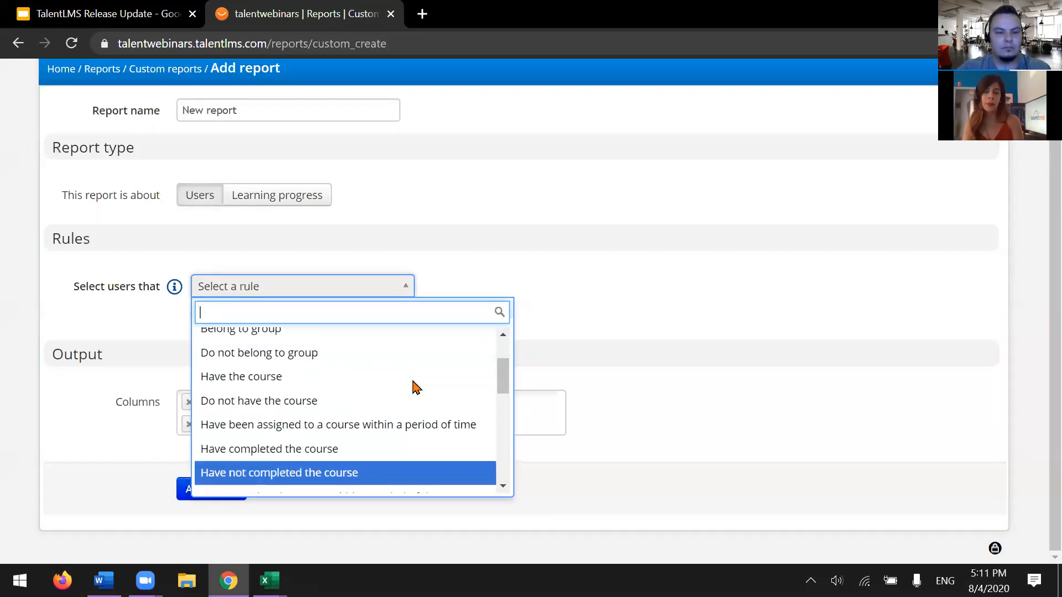
click(416, 437)
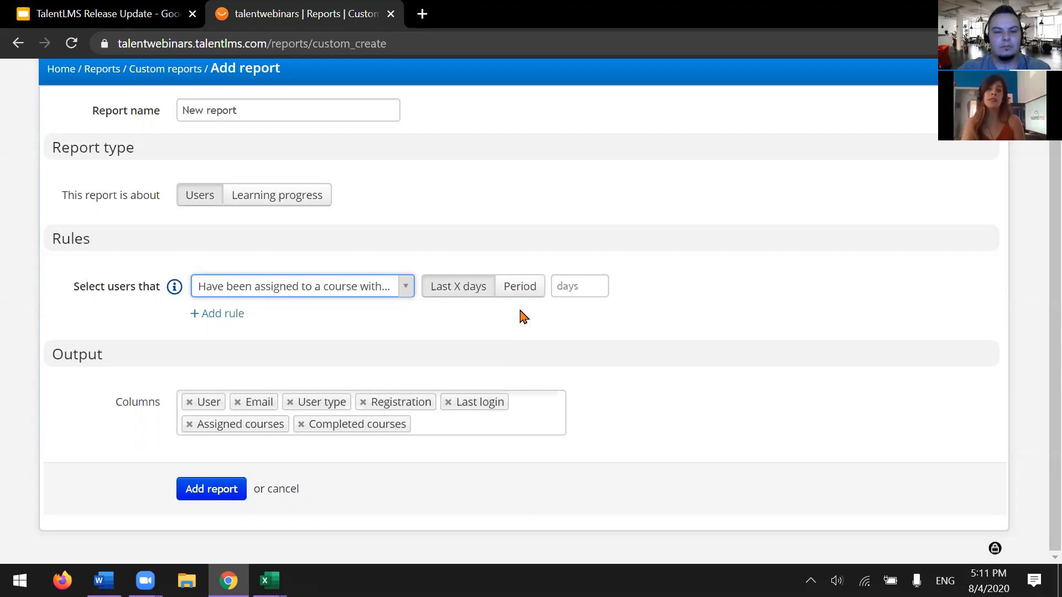
Limit the course-assignment rule to the last 30 days
click(589, 285)
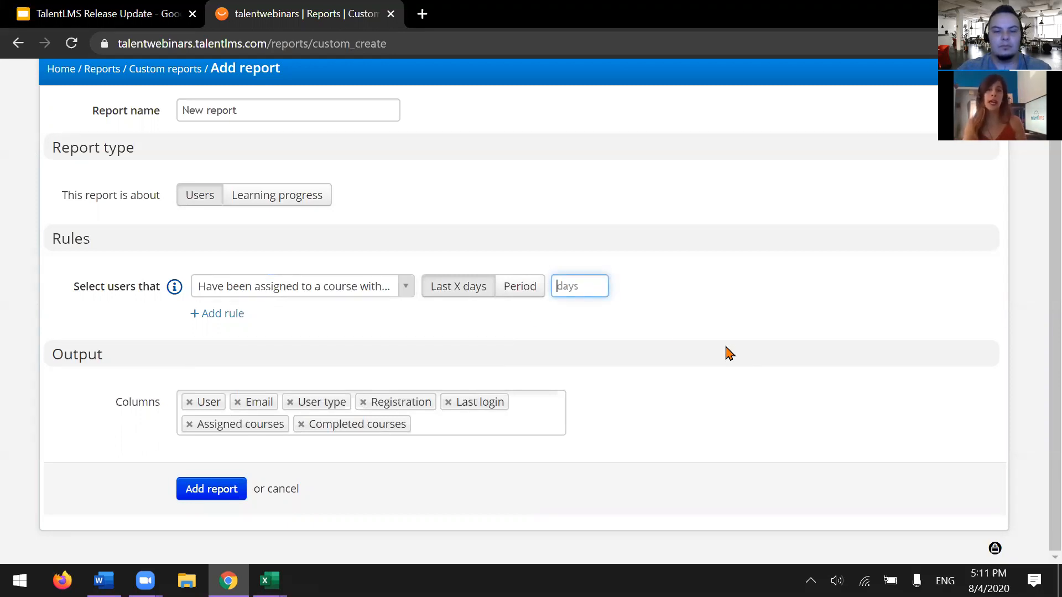
text(5)
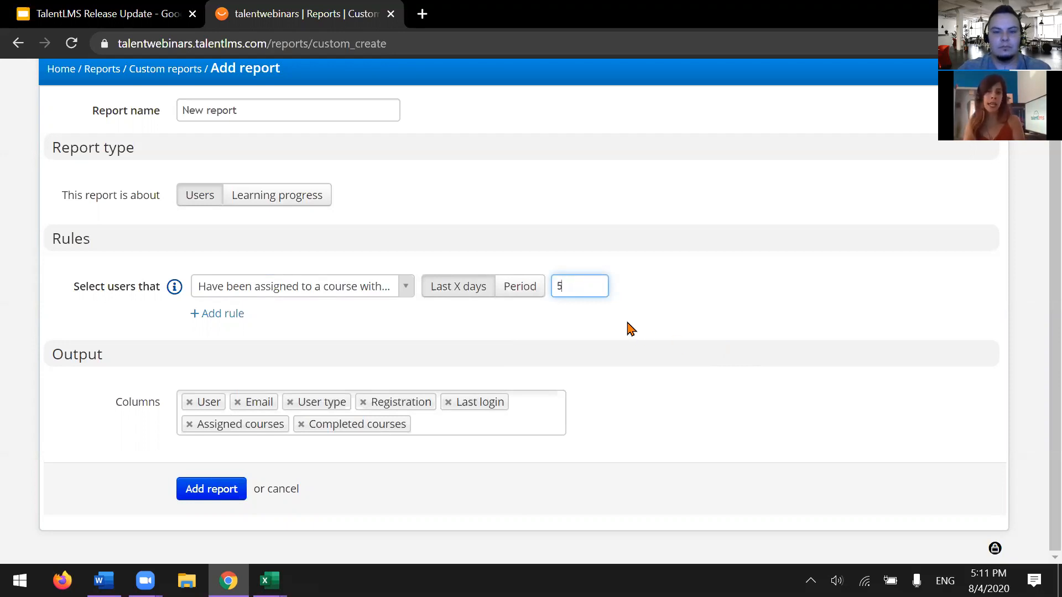
key(BackSpace)
text(30)
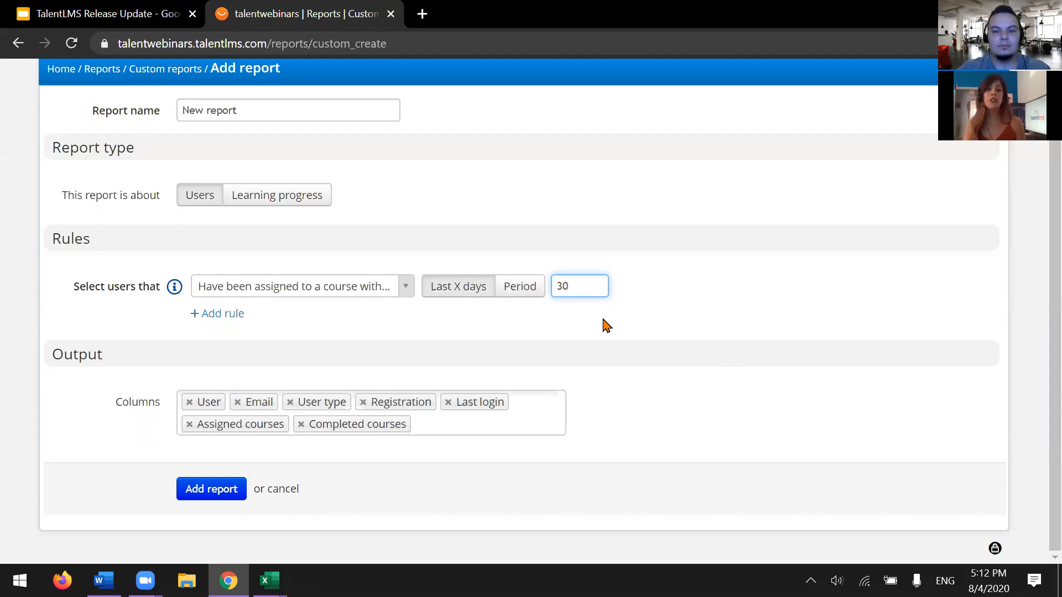
Try the rule's Period option with its From and To date fields, and switch back to Last X days
click(520, 288)
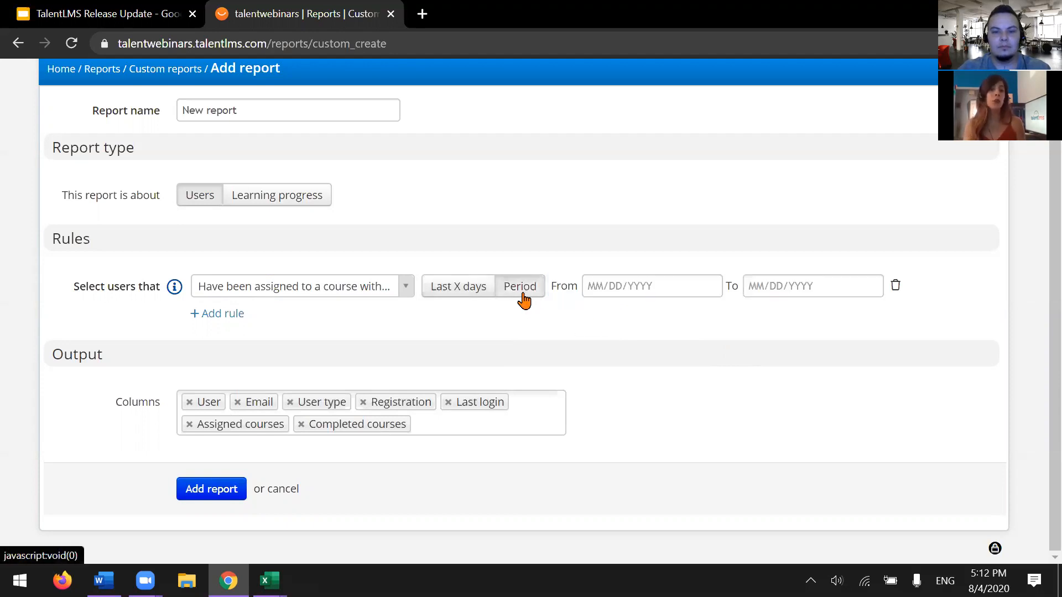
click(453, 292)
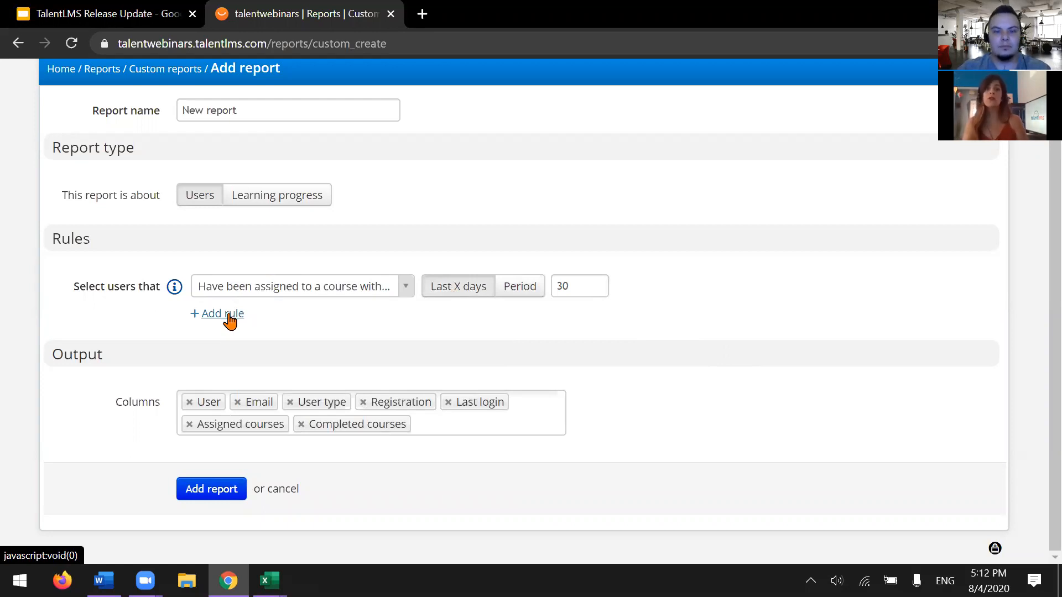
click(524, 295)
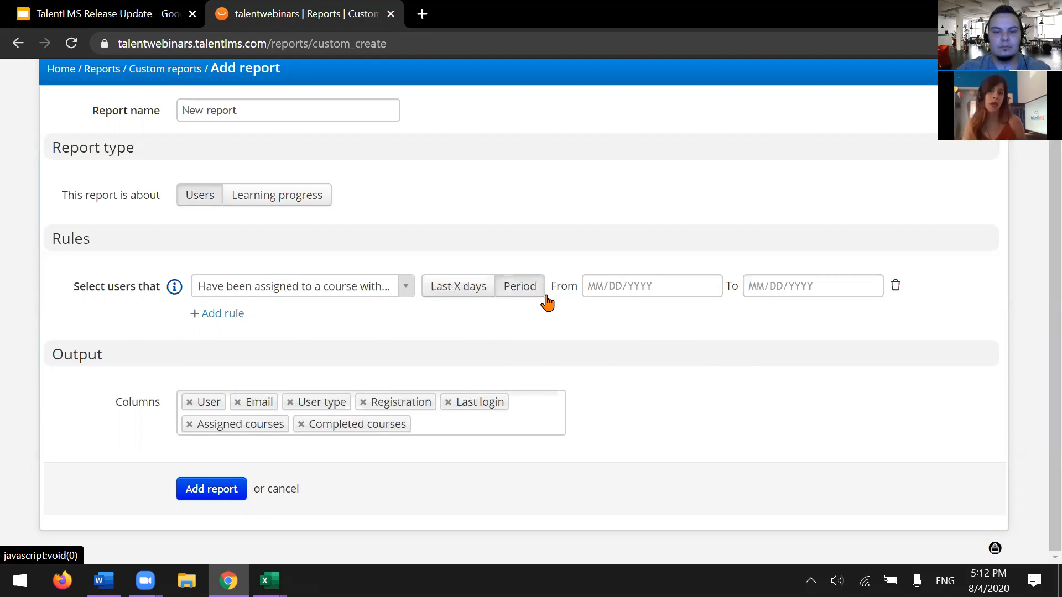
click(675, 291)
click(823, 291)
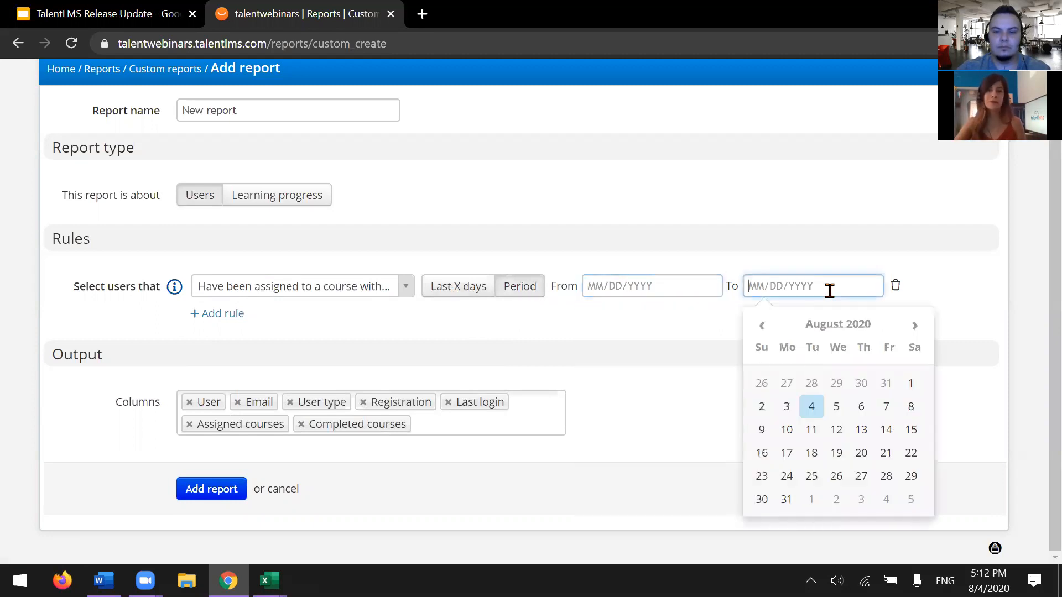
click(451, 292)
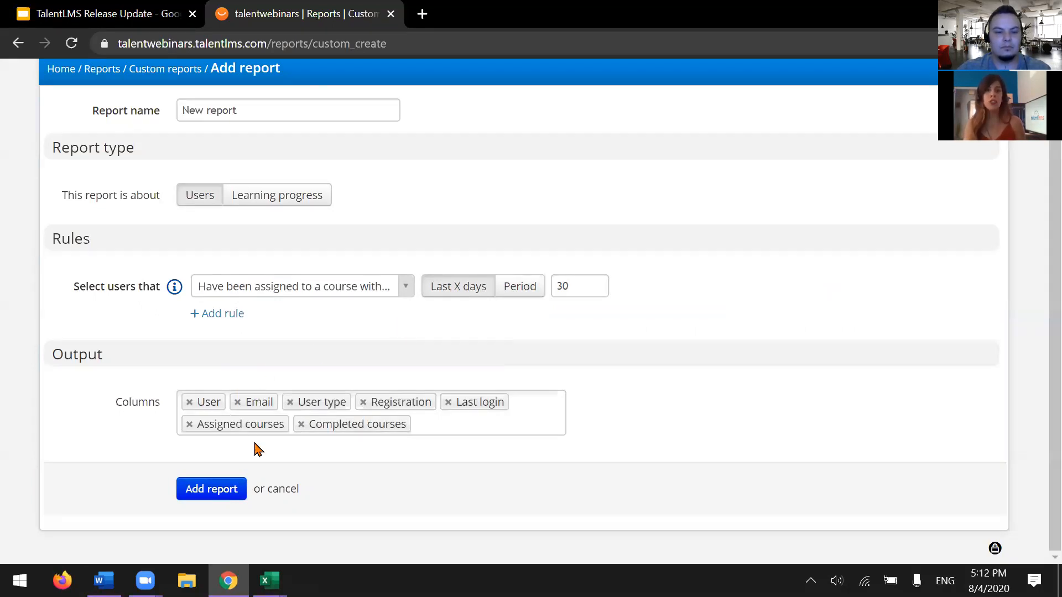
Review the additional output columns offered for the report, including the custom user fields
click(457, 430)
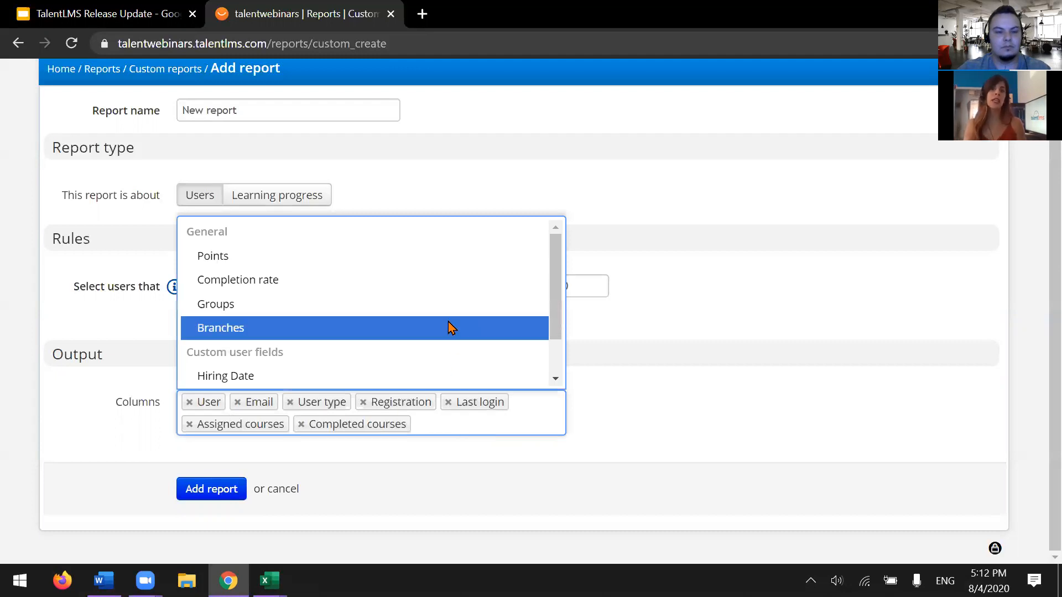
scroll(451, 328, down, 1)
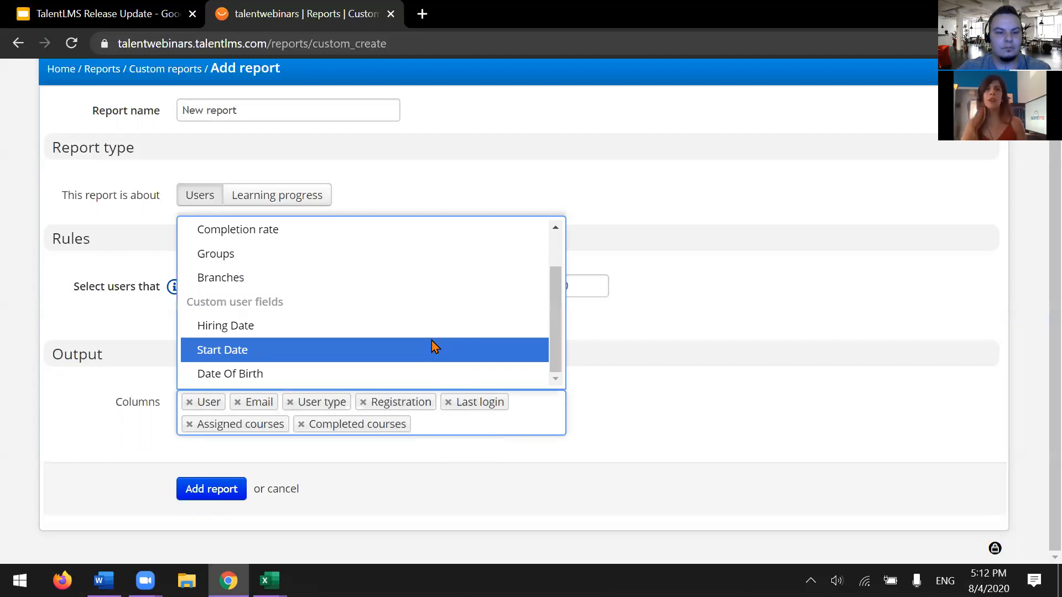
click(441, 463)
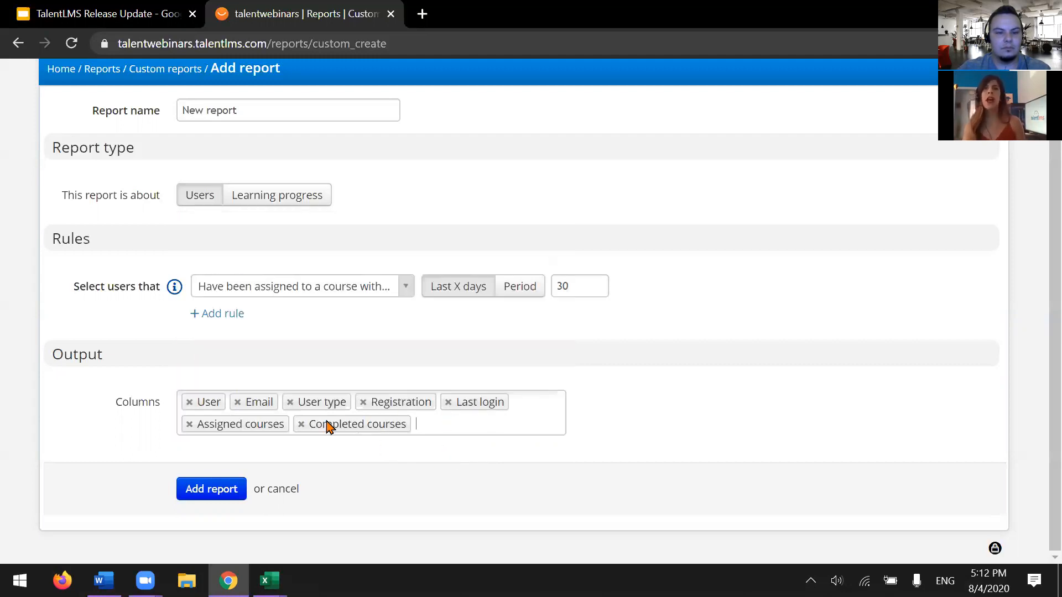
Remove the User type and Registration columns from the output and create the report
click(290, 403)
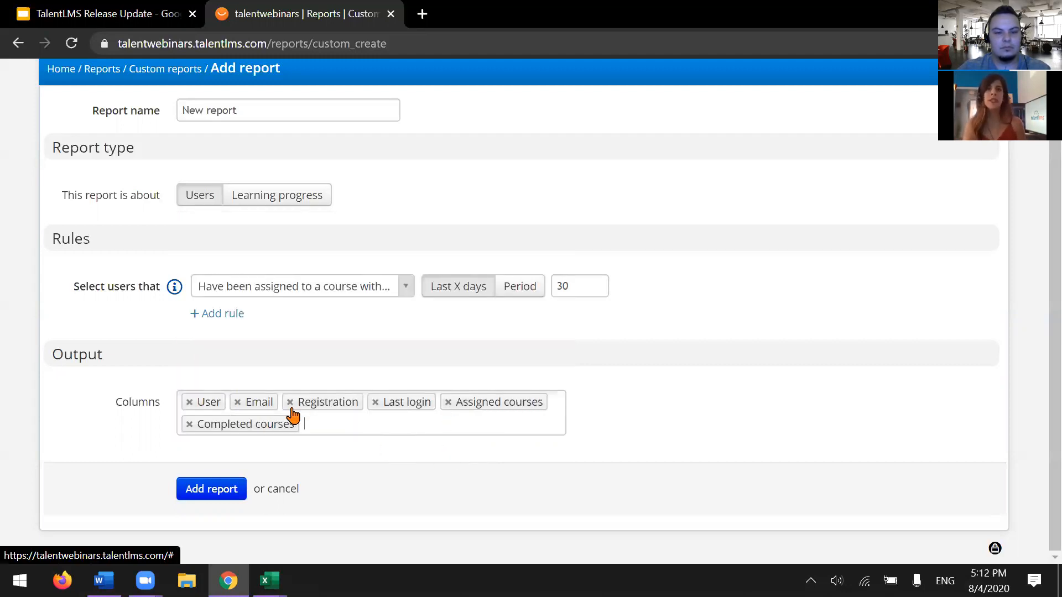
click(290, 402)
click(209, 489)
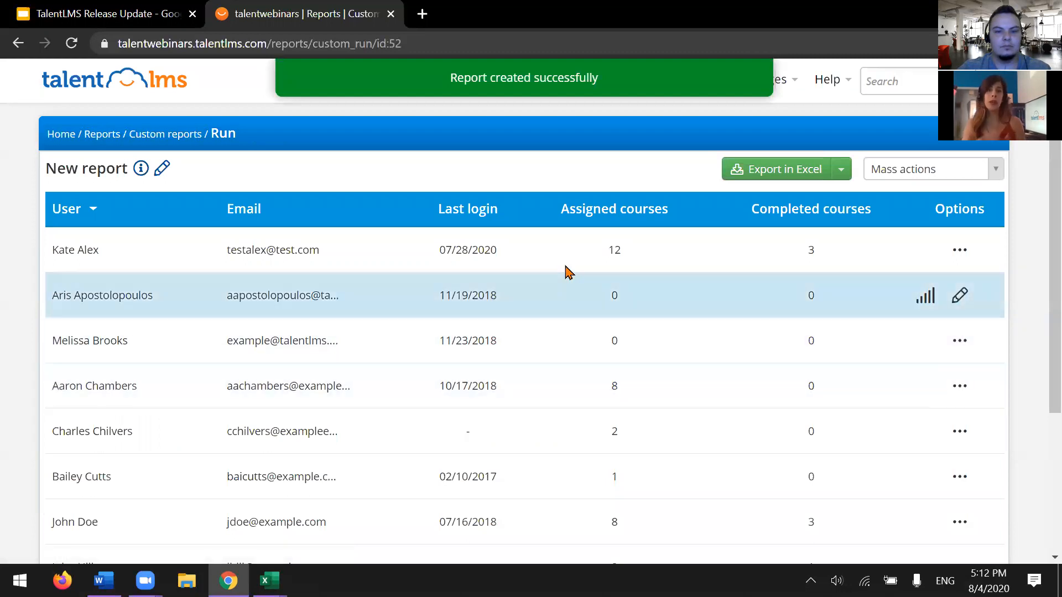
Review the new report's rows and its scheduling options, including custom recipients, and leave without scheduling it
scroll(569, 303, down, 4)
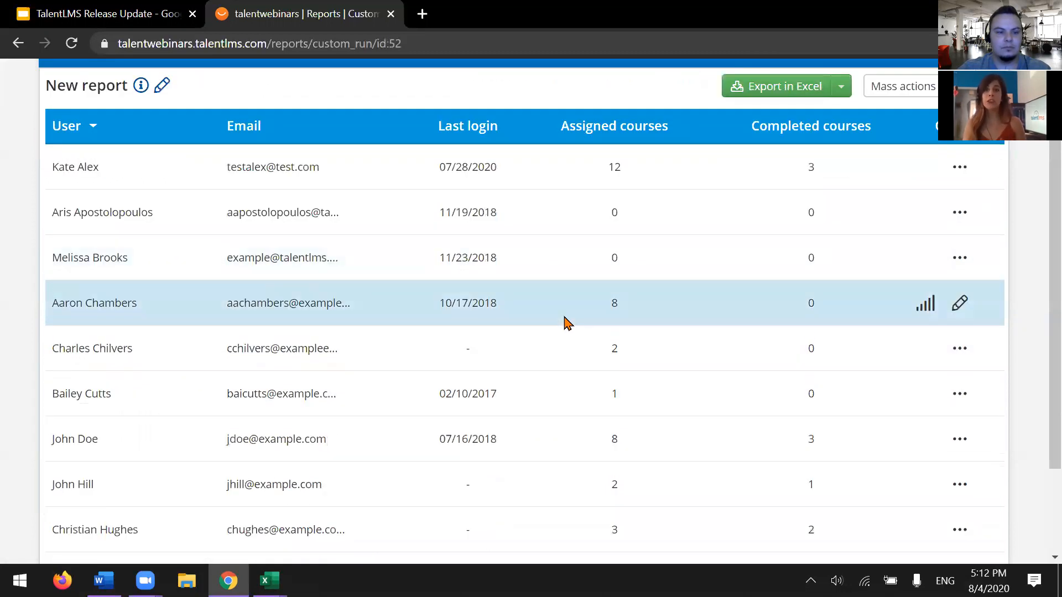
scroll(568, 324, up, 4)
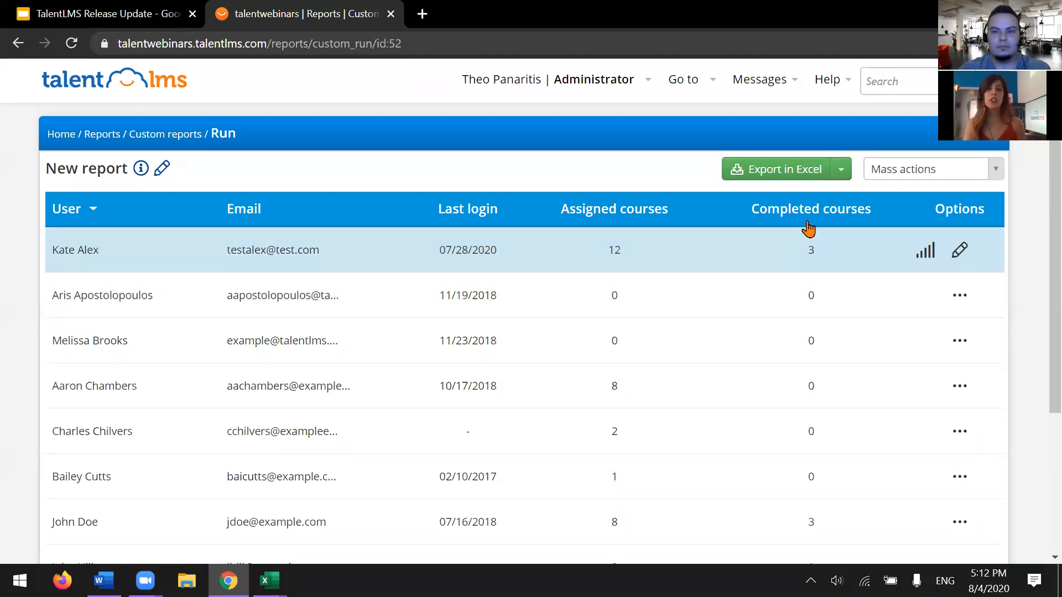
click(845, 176)
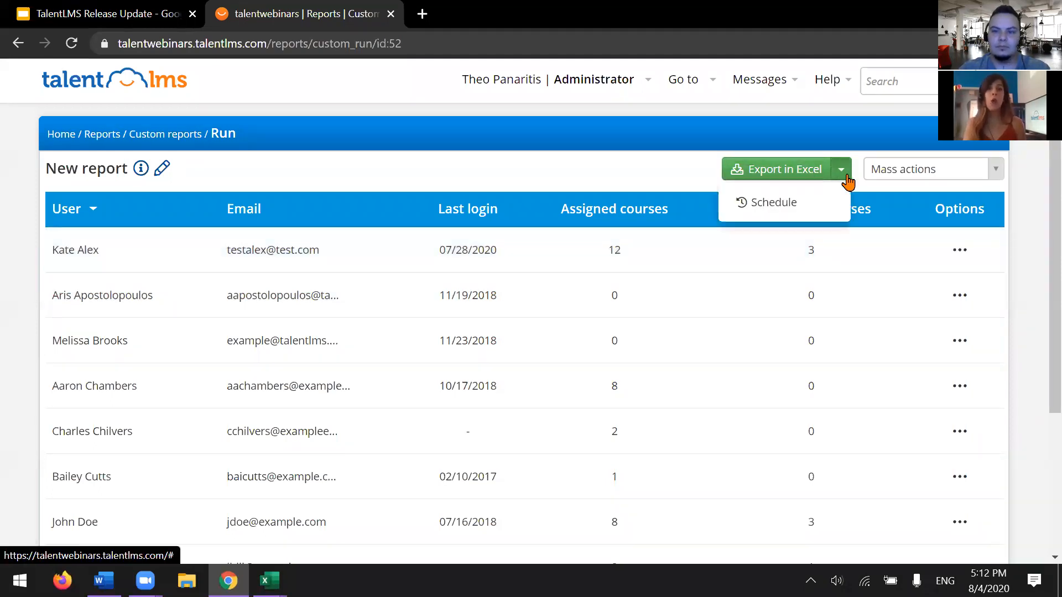
click(835, 208)
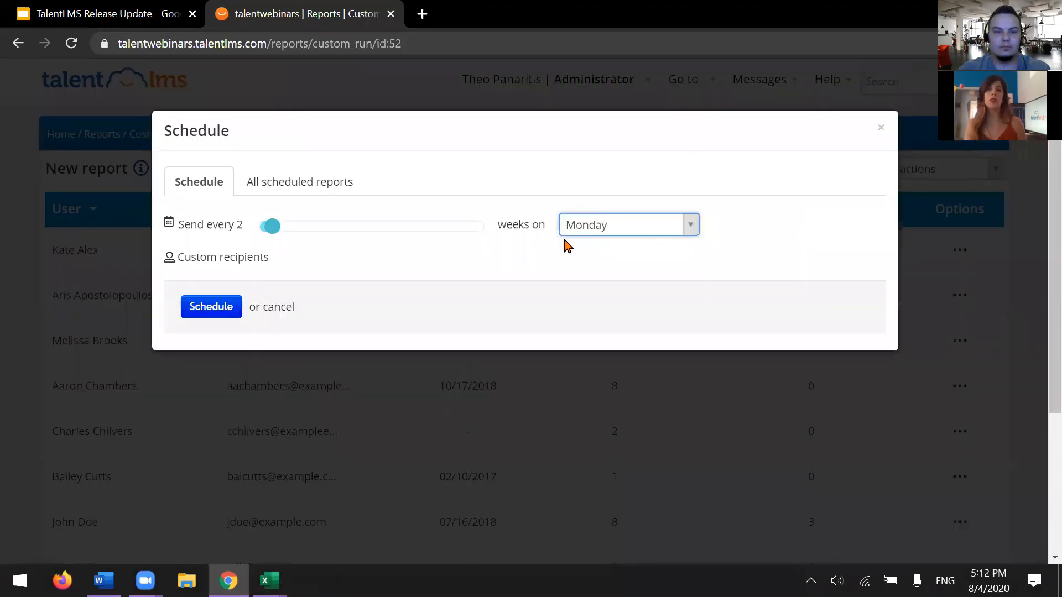
click(254, 259)
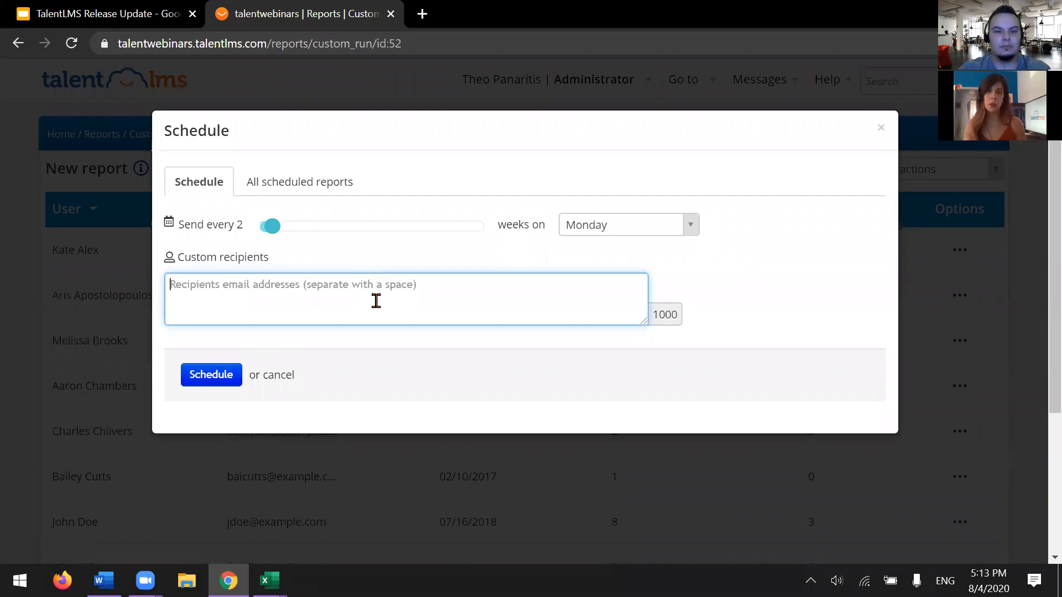
click(25, 337)
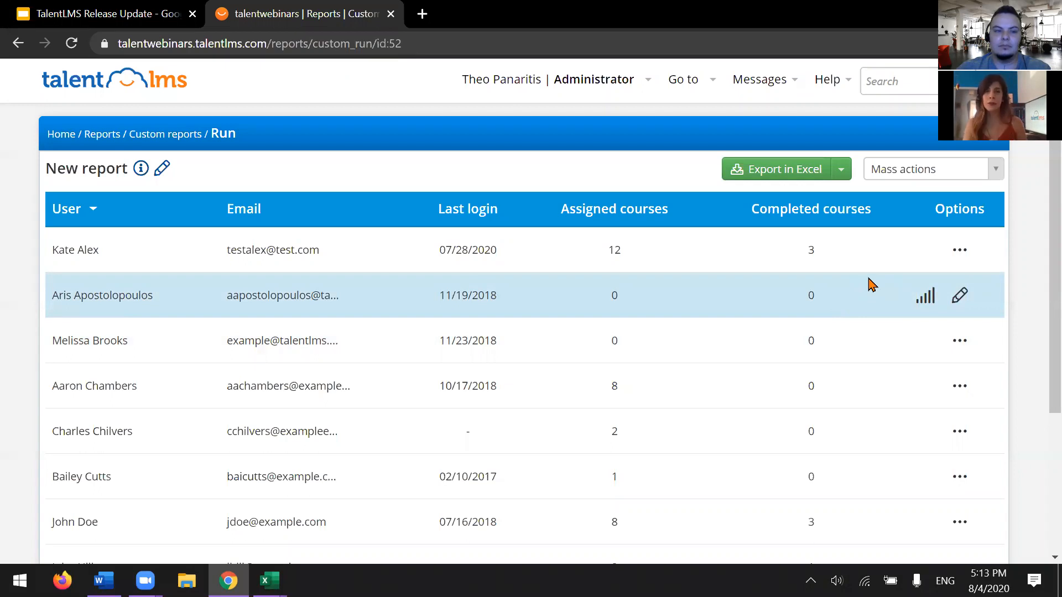
Examine the mass actions available for the report's users, from sending a message to resetting course progress
click(990, 173)
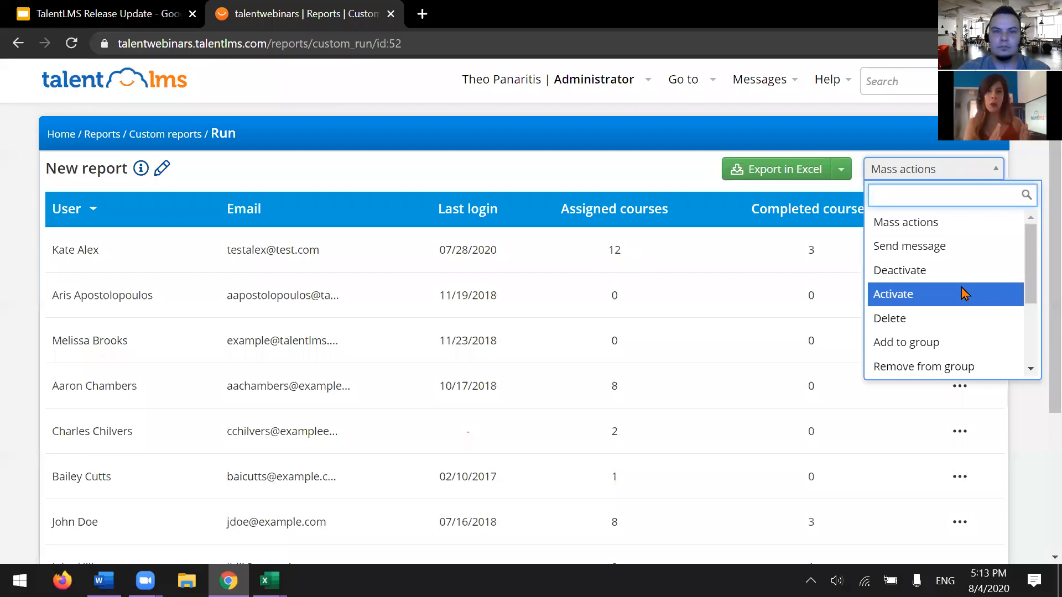
scroll(965, 294, down, 3)
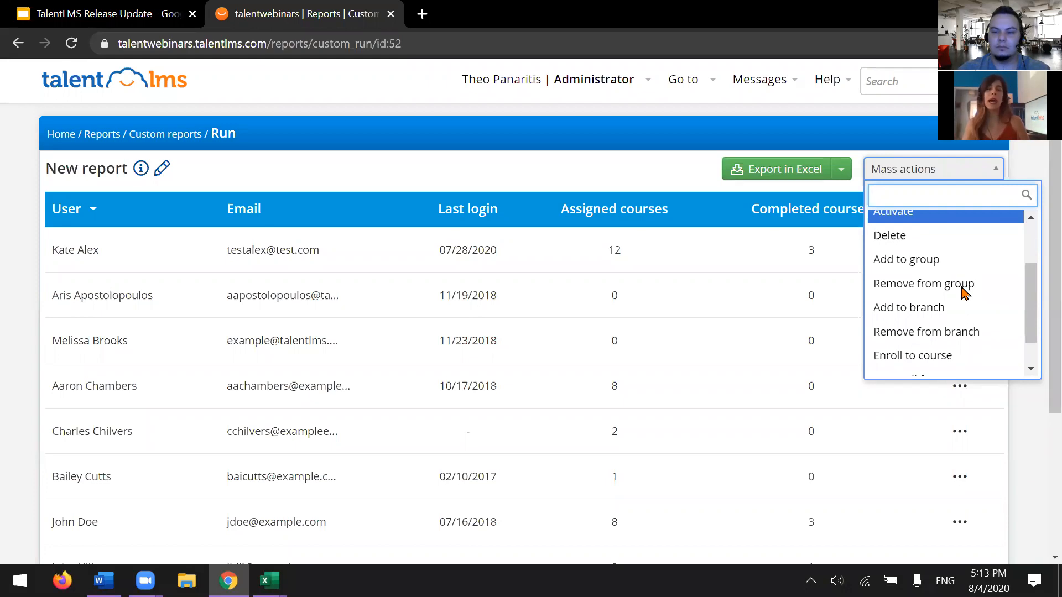
scroll(958, 318, down, 1)
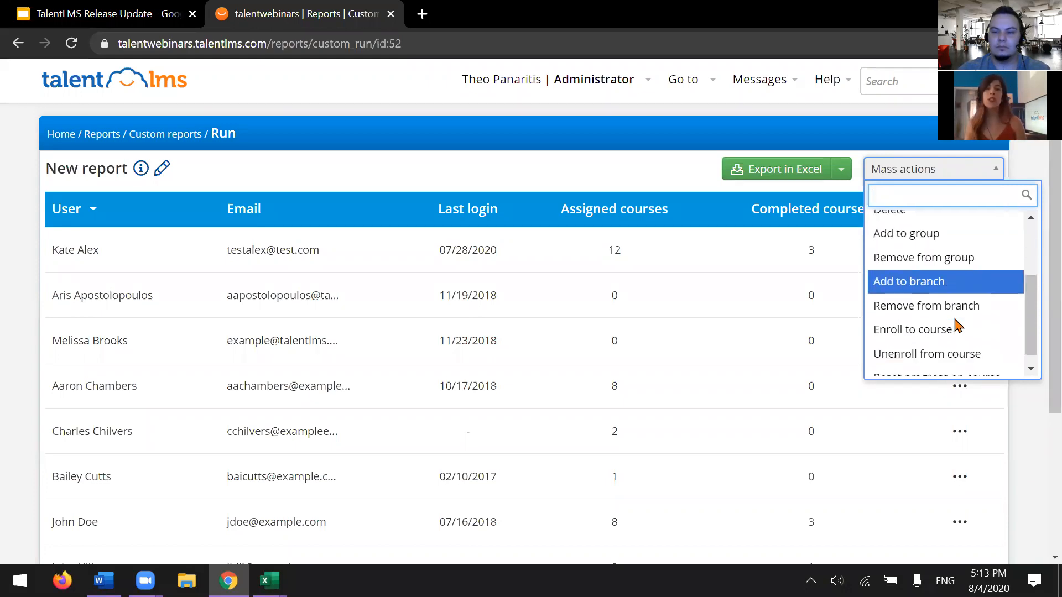
scroll(958, 327, down, 1)
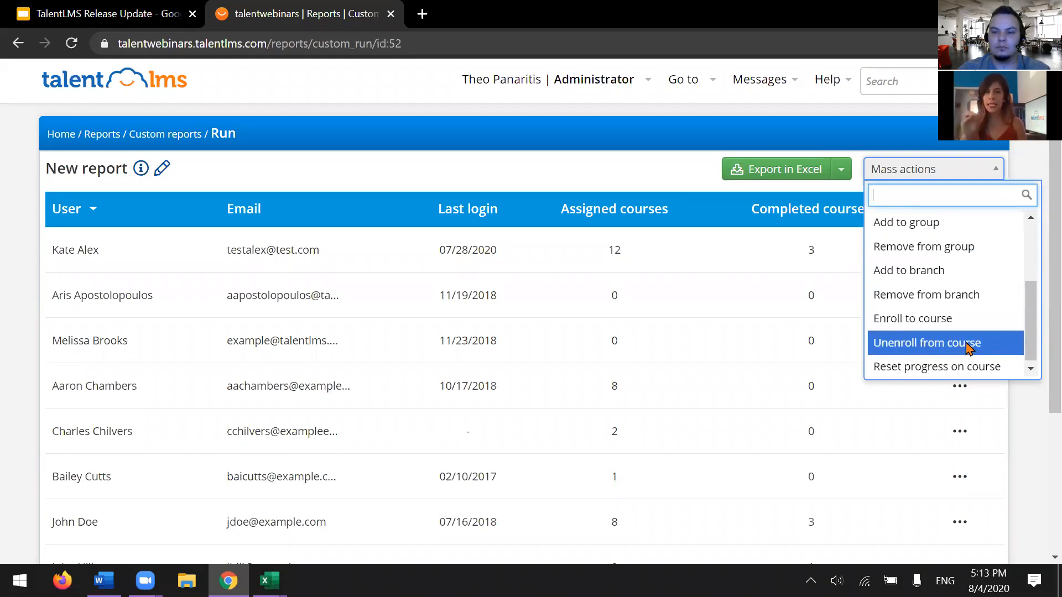
scroll(968, 349, up, 3)
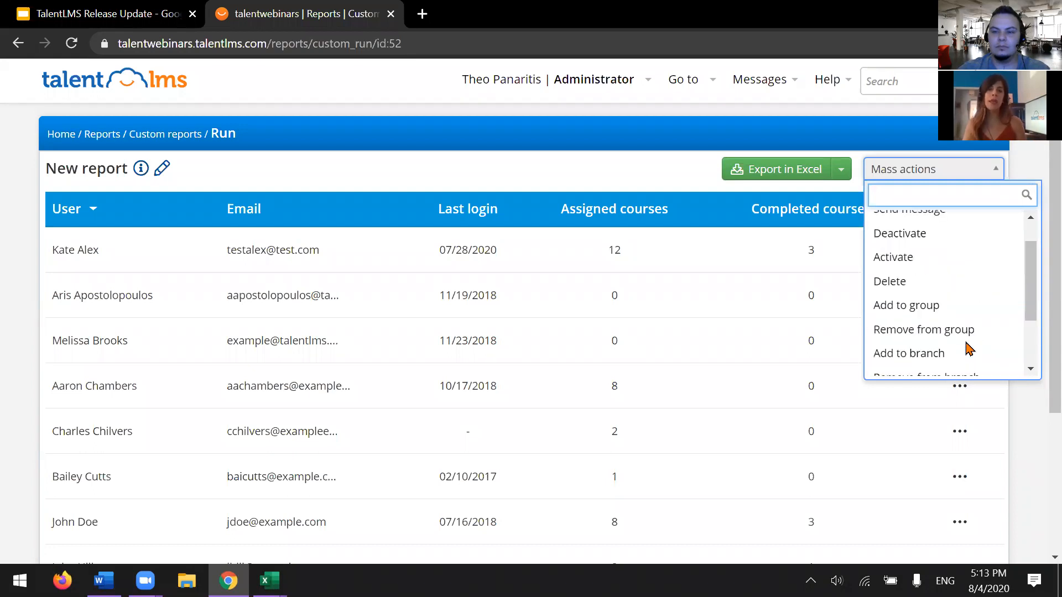
scroll(969, 348, up, 1)
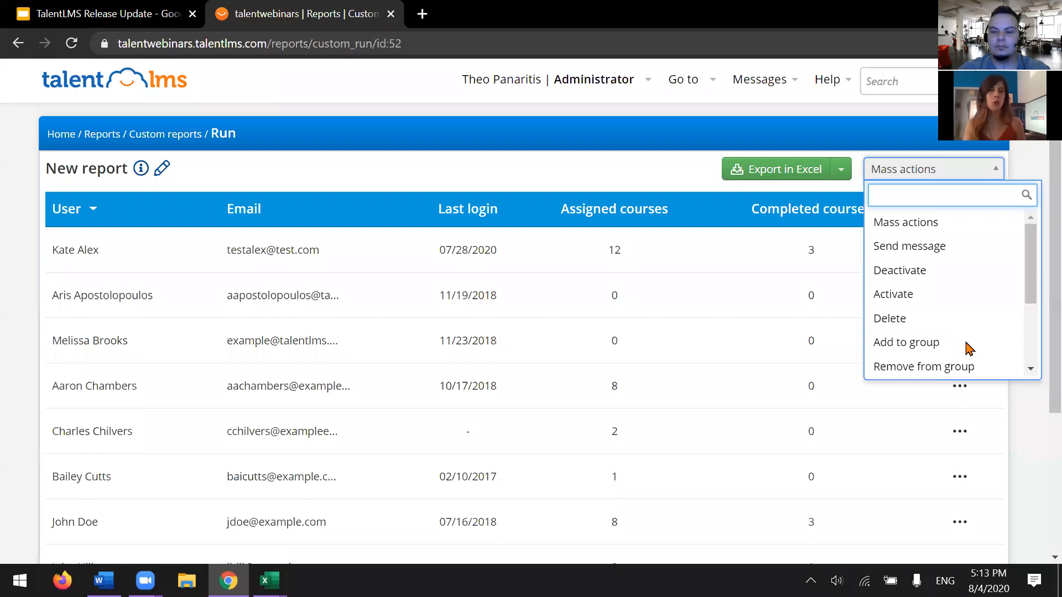
scroll(969, 349, down, 5)
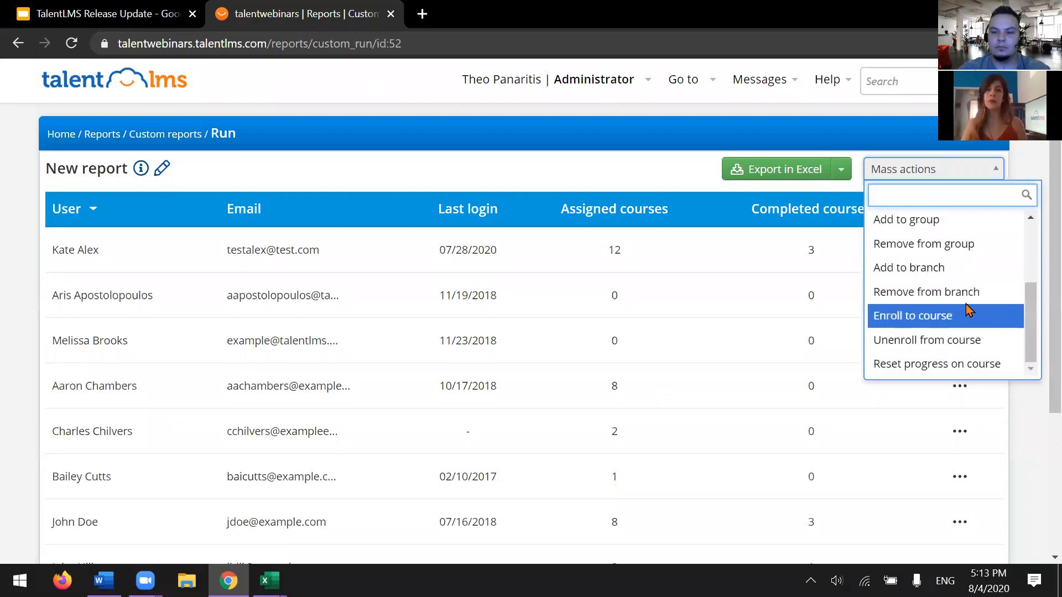
scroll(963, 271, up, 3)
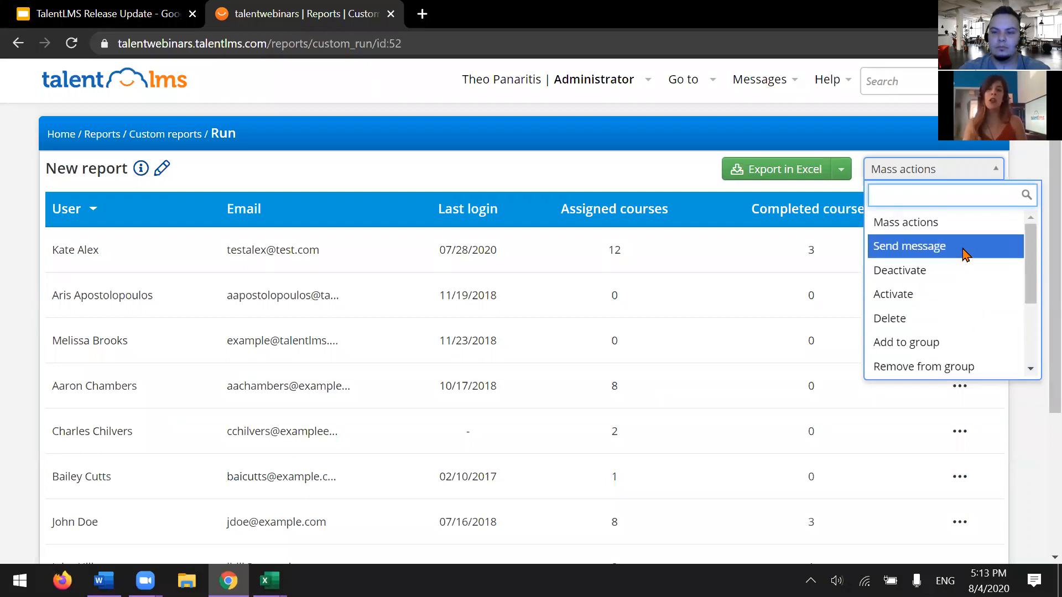
click(679, 176)
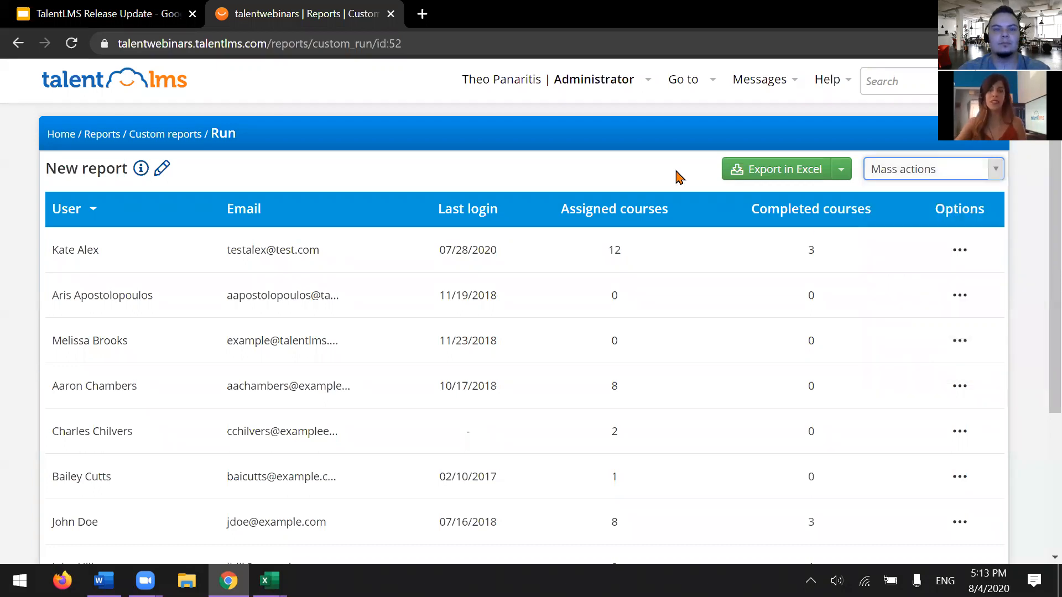
Start a new automation from the home dashboard with the type "Z hours after course X completion, assign course(s) Y"
click(143, 90)
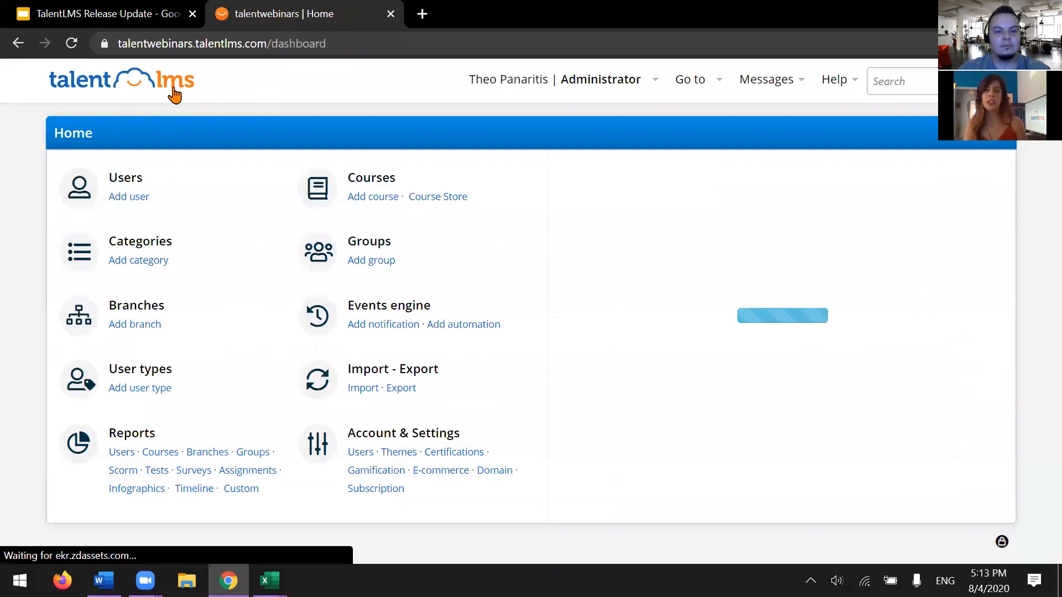
click(472, 327)
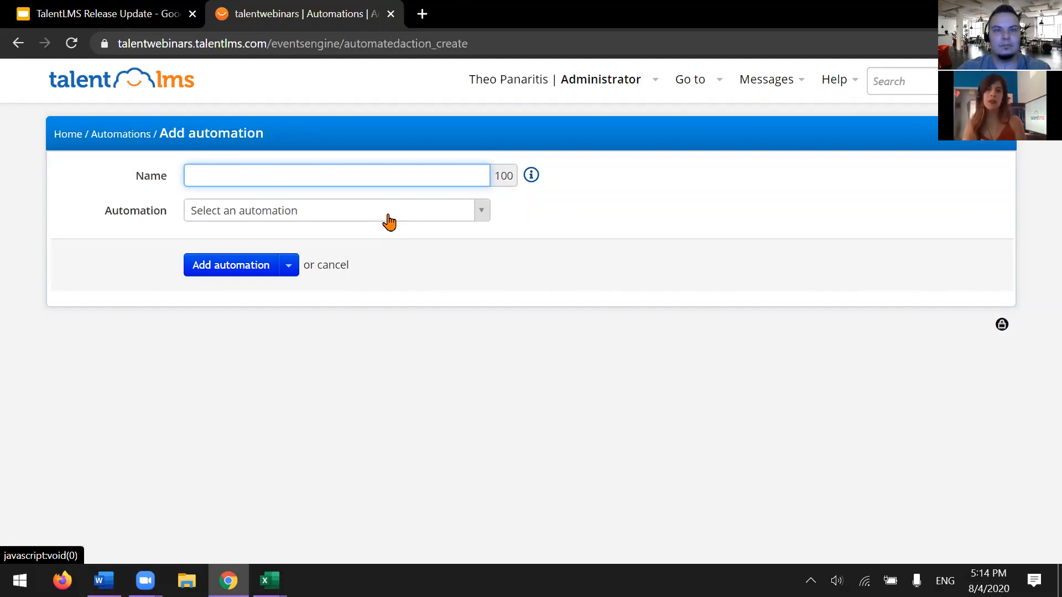
click(388, 221)
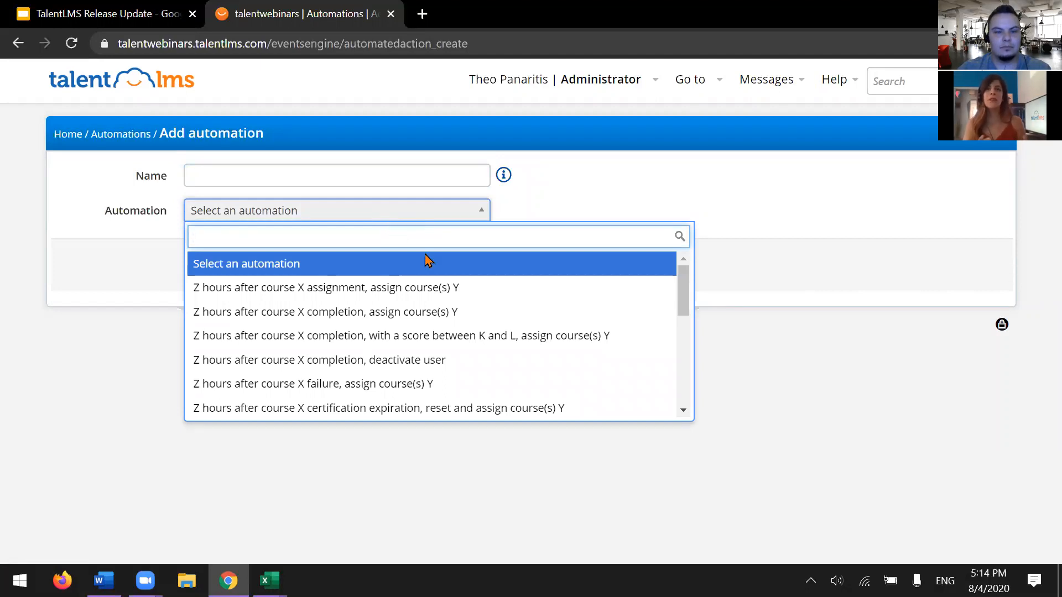
click(486, 317)
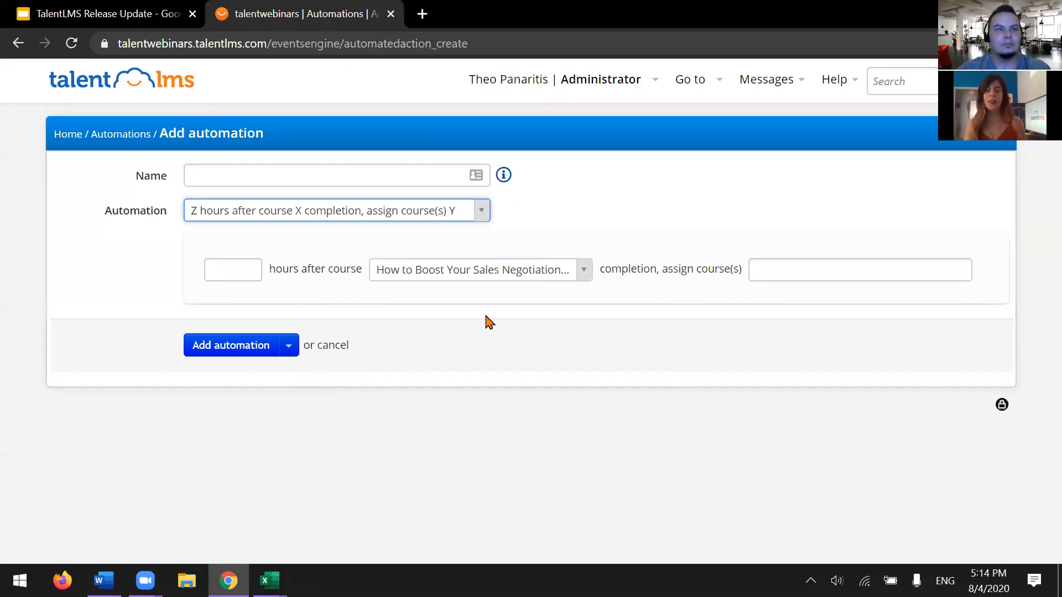
Try the automation type "Z hours after course X completion, deactivate user" with a delay of 5 hours
click(434, 217)
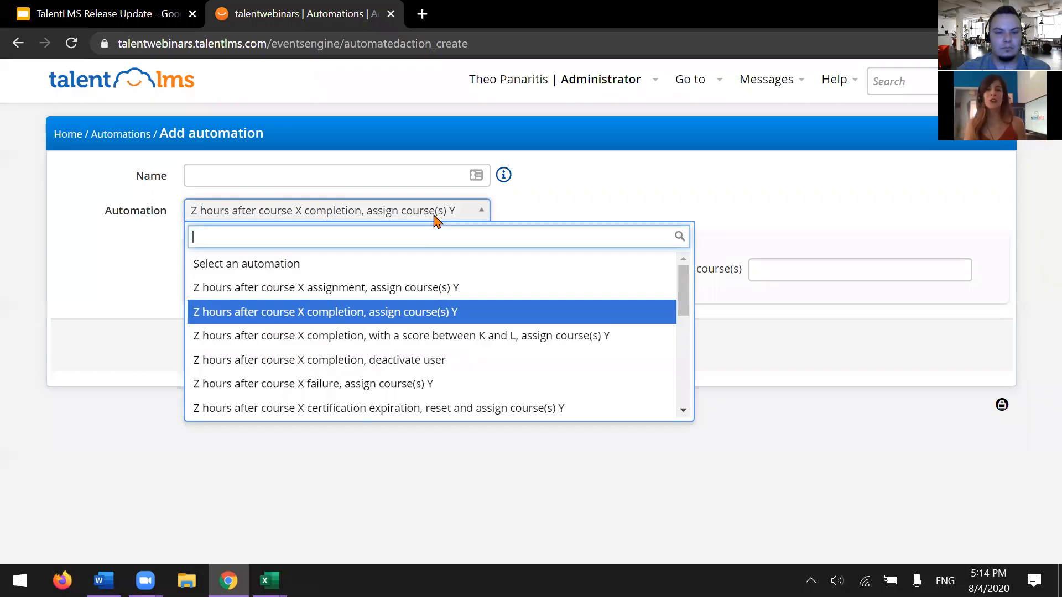
click(453, 362)
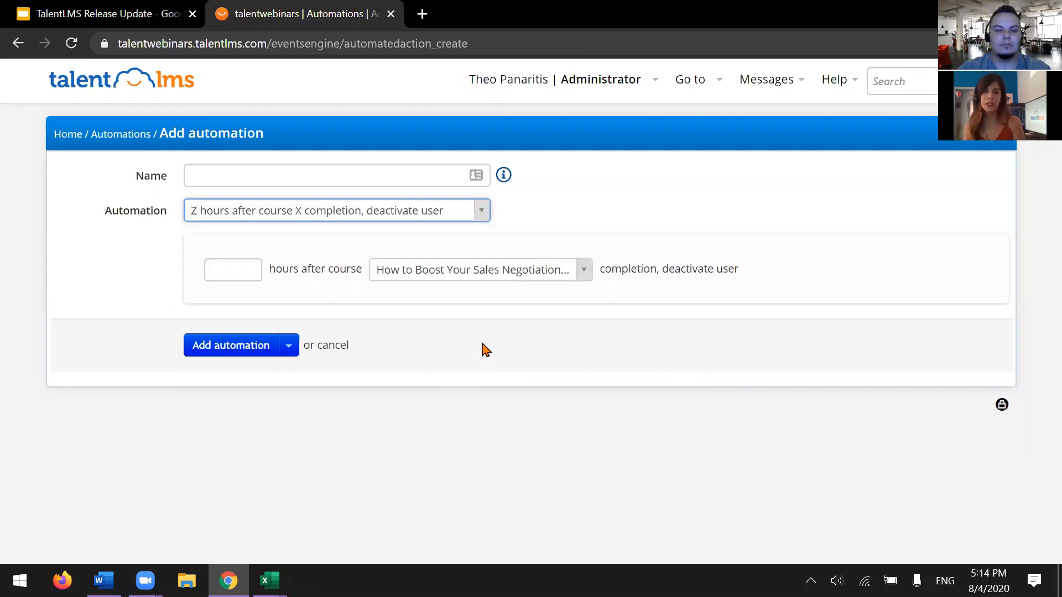
click(225, 267)
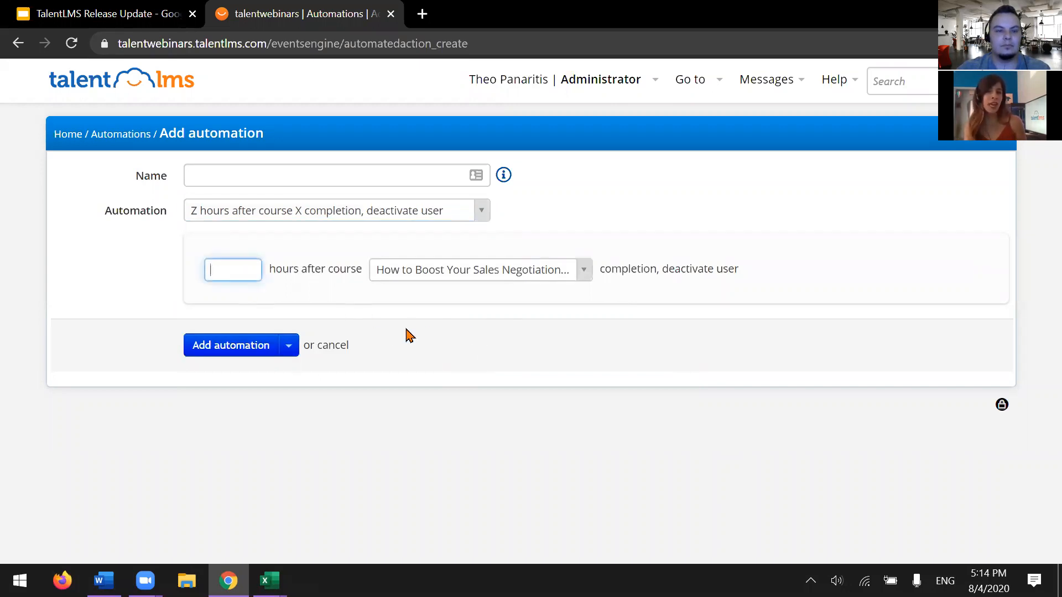
text(5)
click(408, 335)
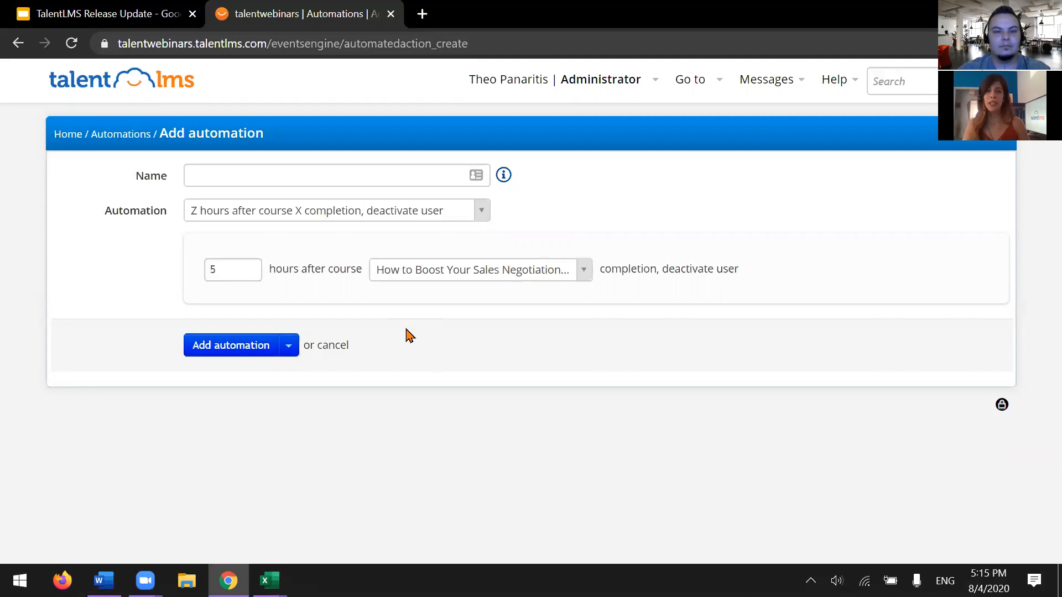
Search the automation types for "hour" and choose "Z hours after course X assignment, assign course(s) Y"
click(406, 219)
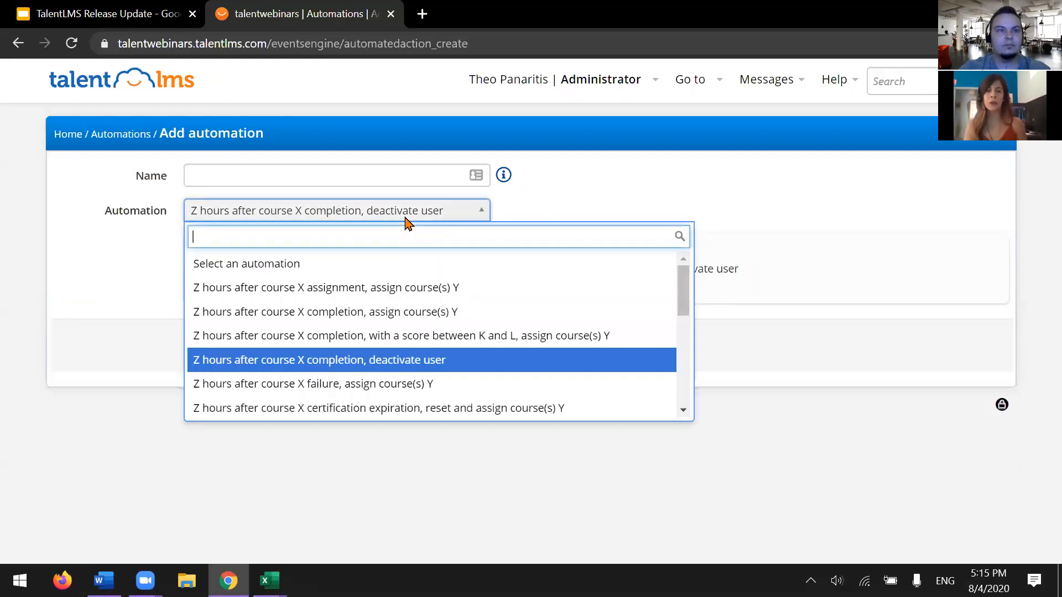
text(hour)
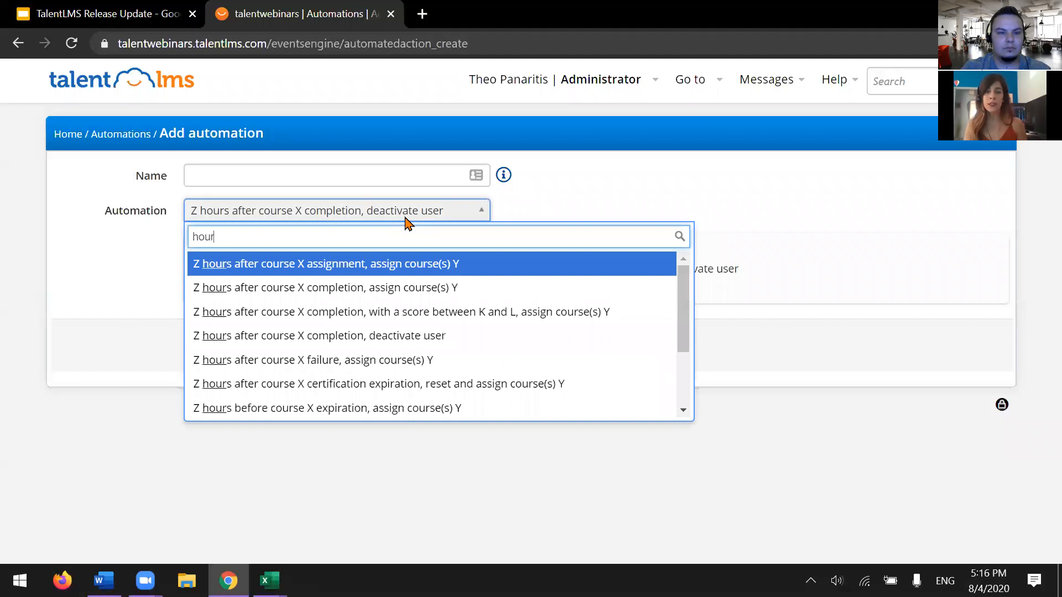
click(473, 270)
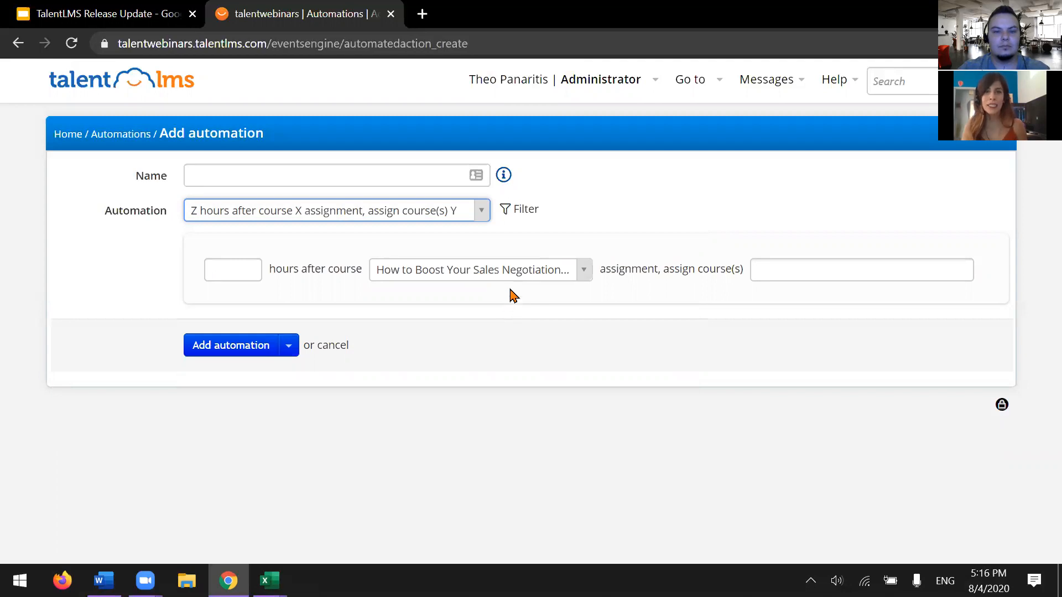
Add the groups/branches filter to the automation and examine which groups and branches it can be limited to
click(523, 213)
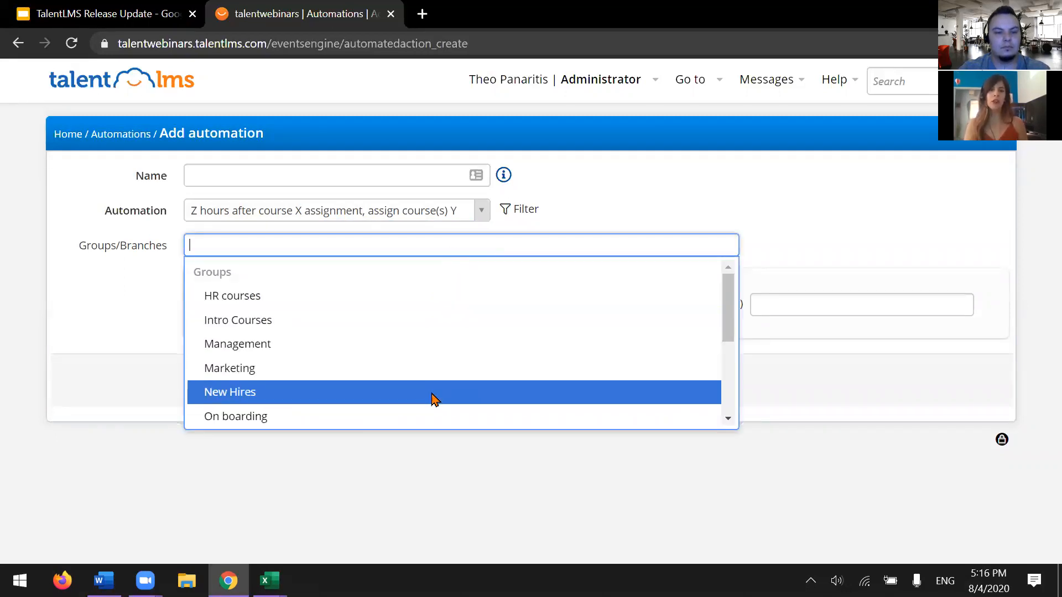
scroll(455, 314, down, 2)
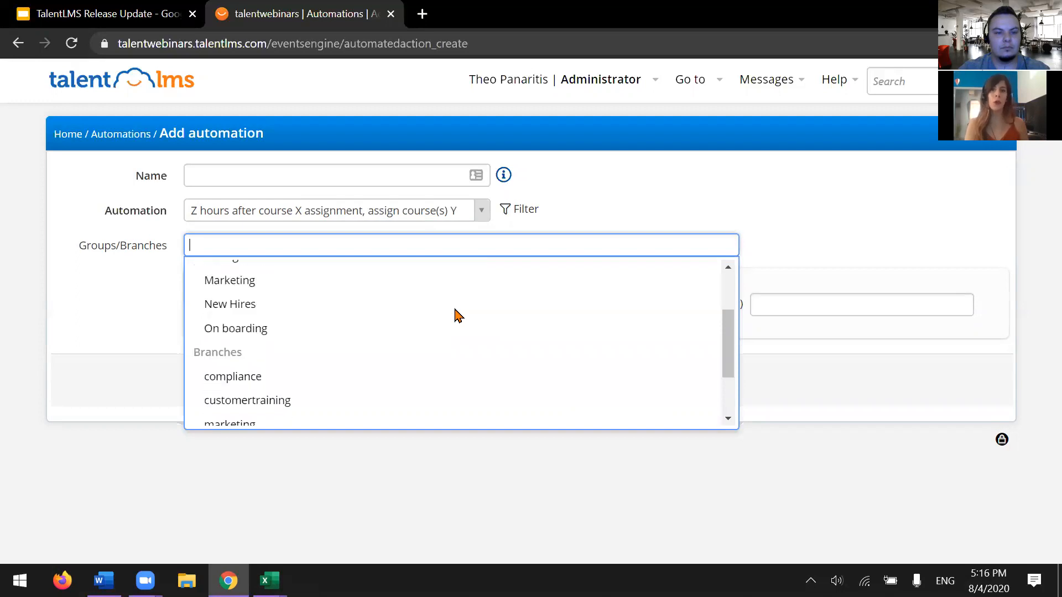
scroll(454, 314, down, 2)
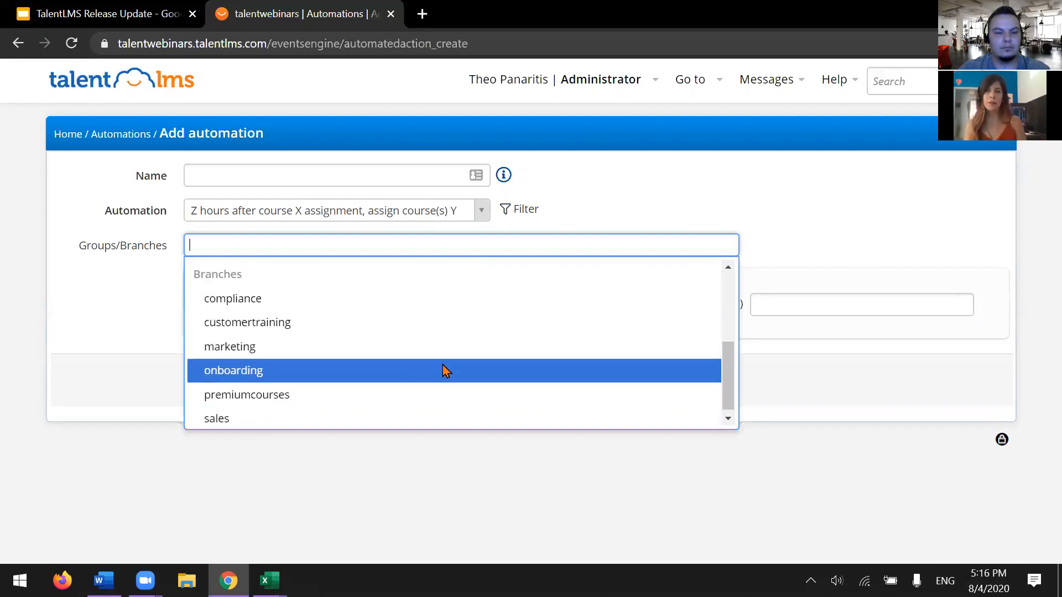
scroll(445, 370, up, 2)
scroll(445, 368, up, 2)
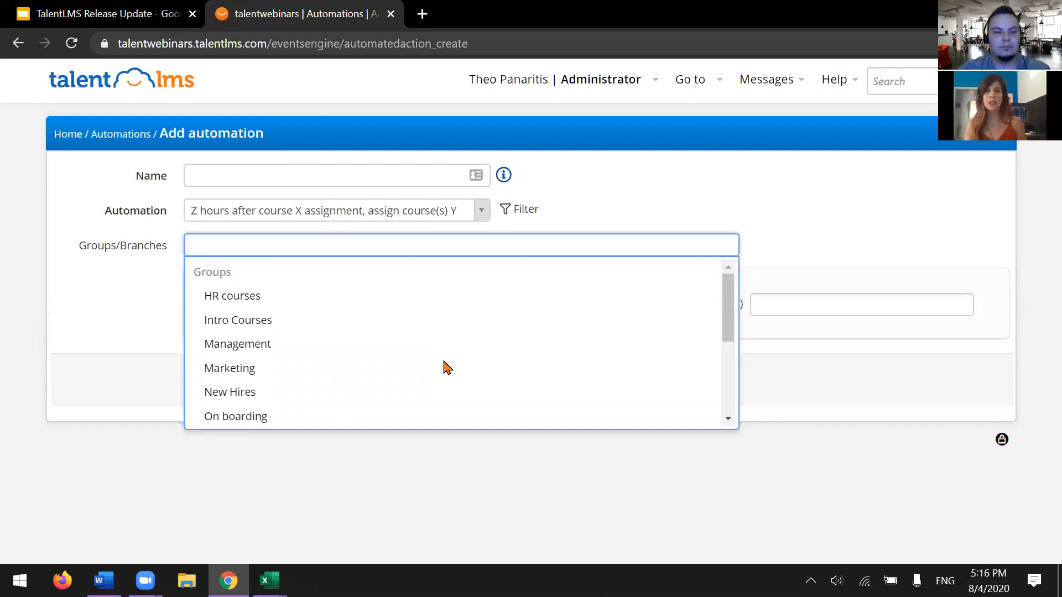
scroll(447, 368, down, 2)
scroll(447, 367, down, 2)
scroll(447, 368, up, 4)
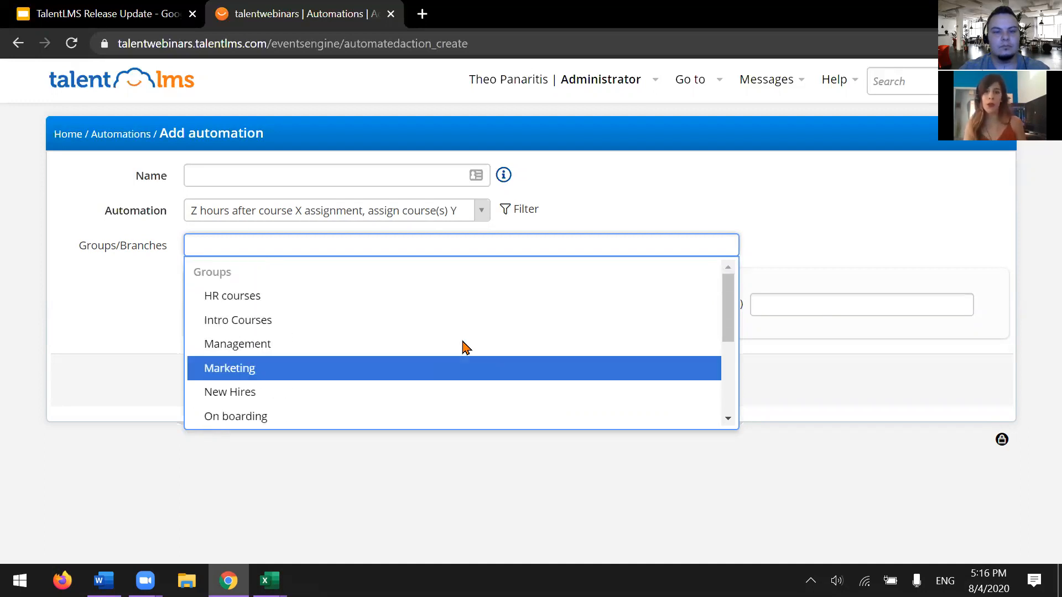
click(611, 207)
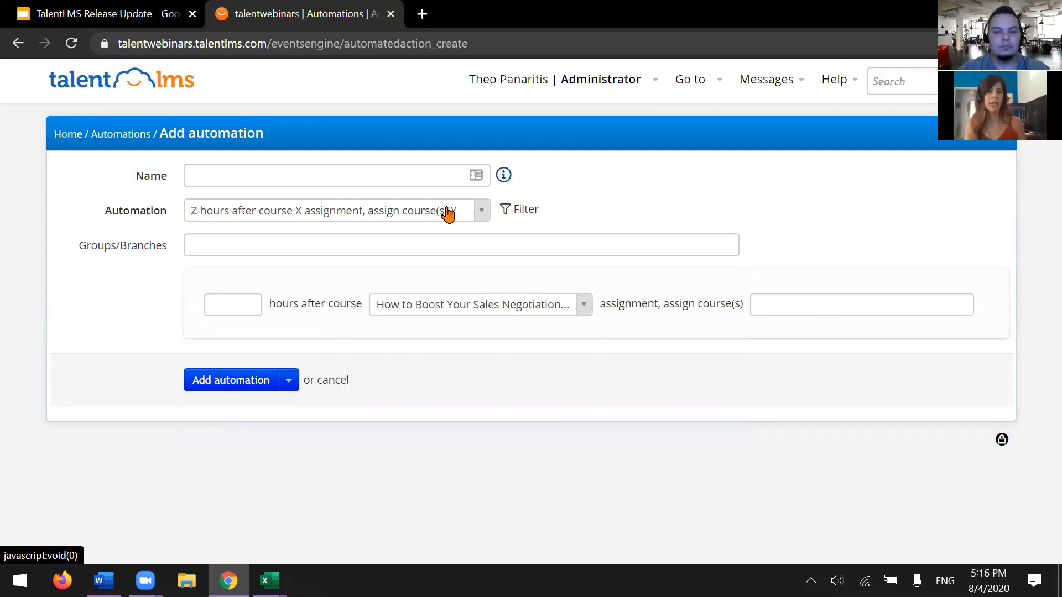
click(438, 245)
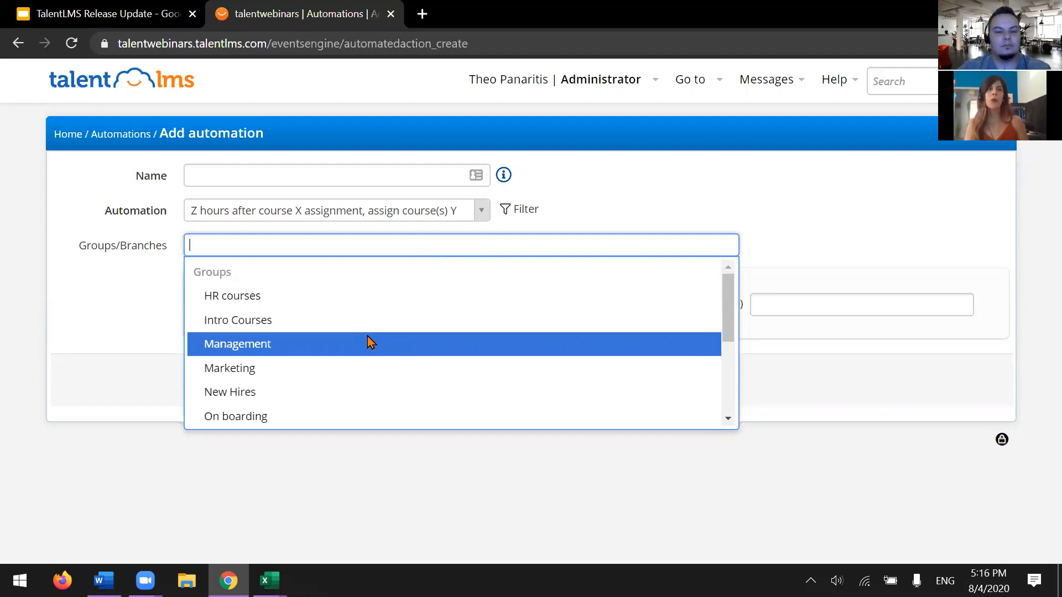
scroll(369, 342, down, 3)
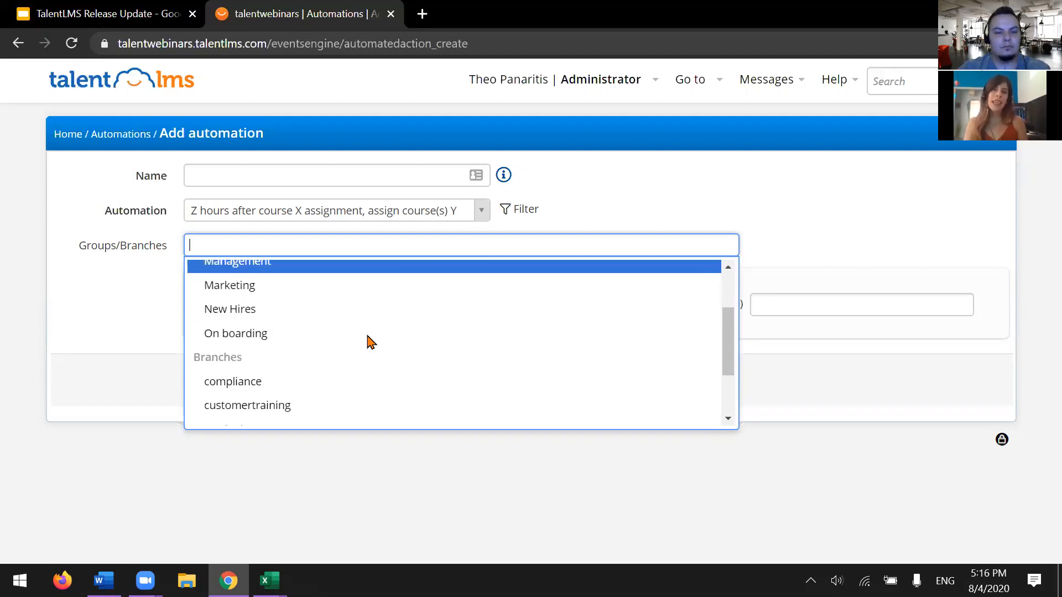
scroll(370, 342, down, 3)
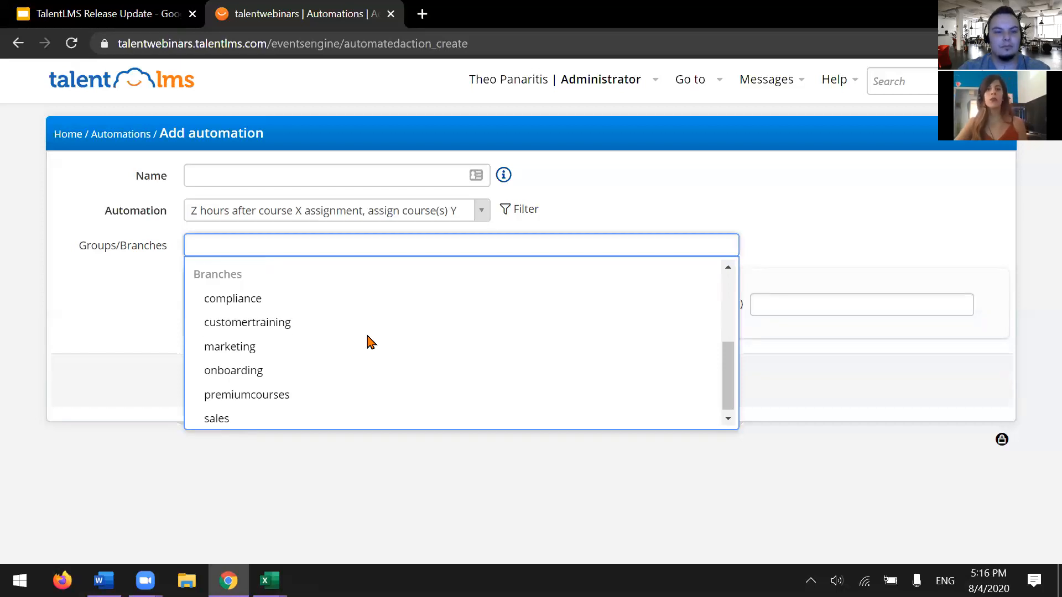
Set the automation to assign Summer Release (WB01) after assignment of the course "How to Boost Your Sales Negotiation Skills"
scroll(369, 342, up, 3)
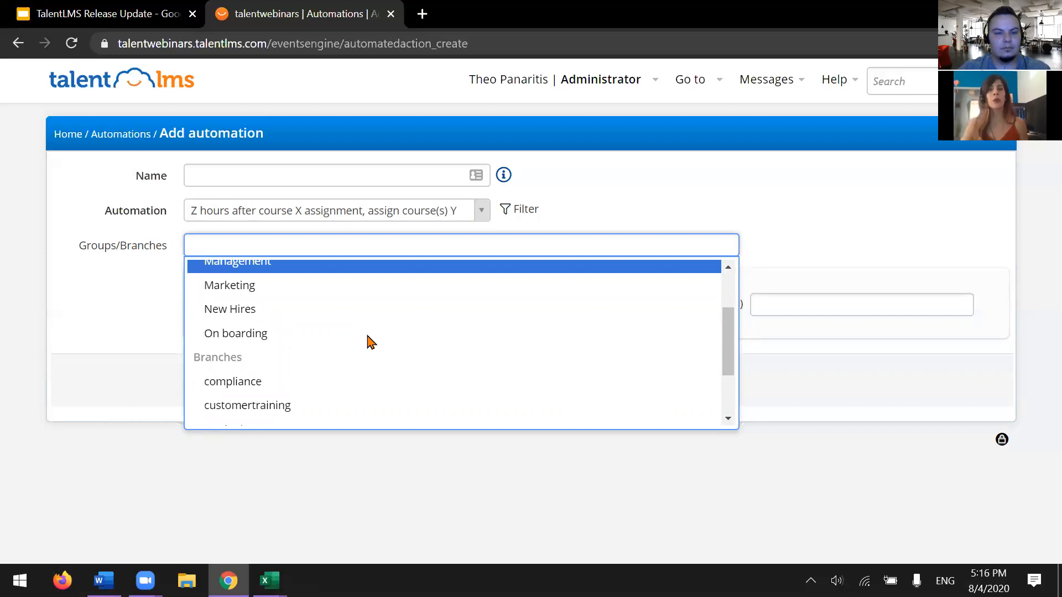
click(123, 308)
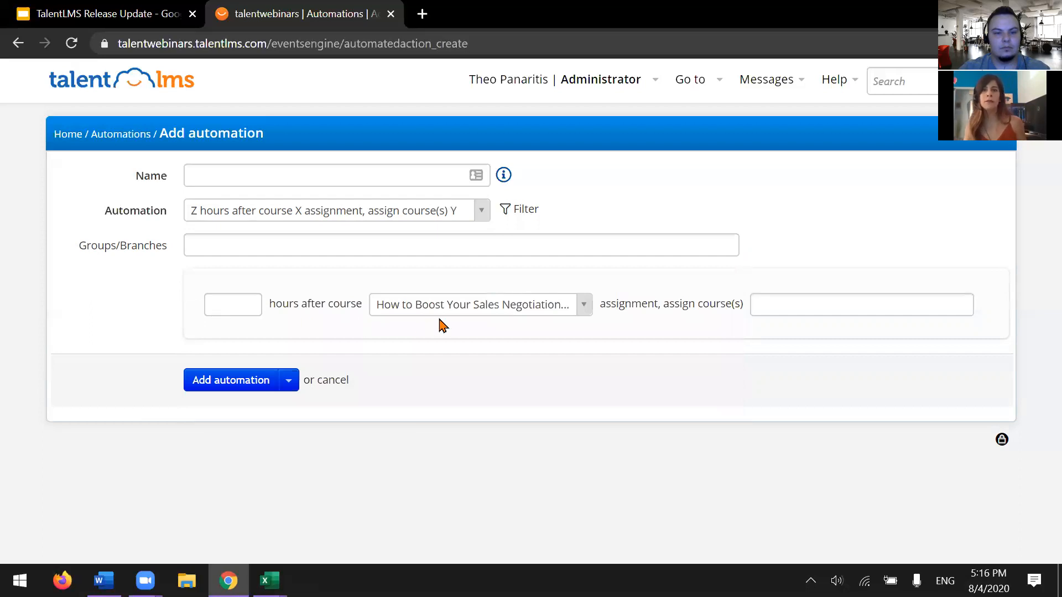
click(458, 310)
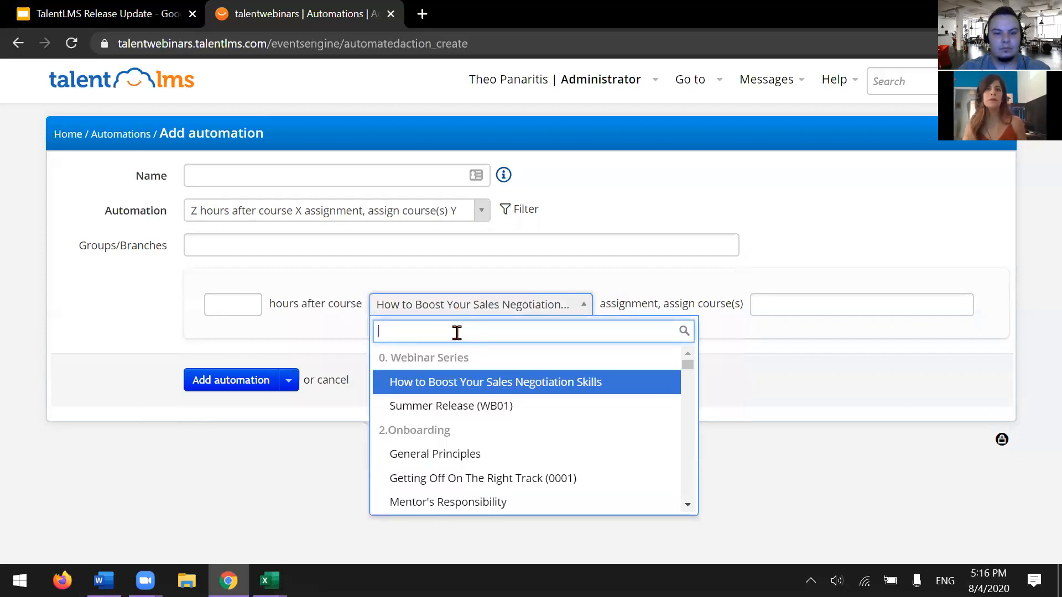
click(462, 389)
click(821, 305)
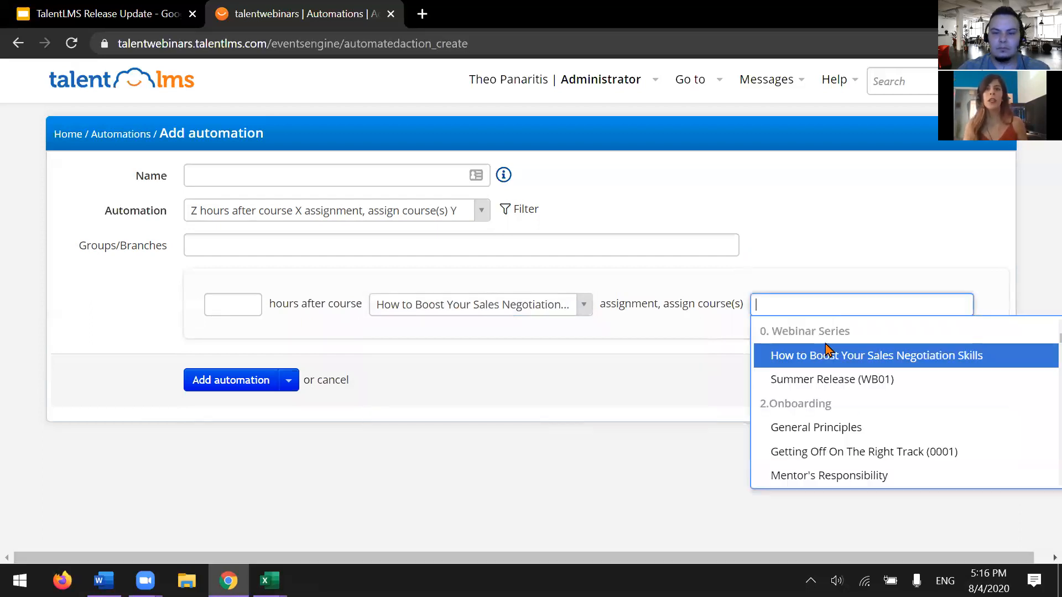
click(826, 379)
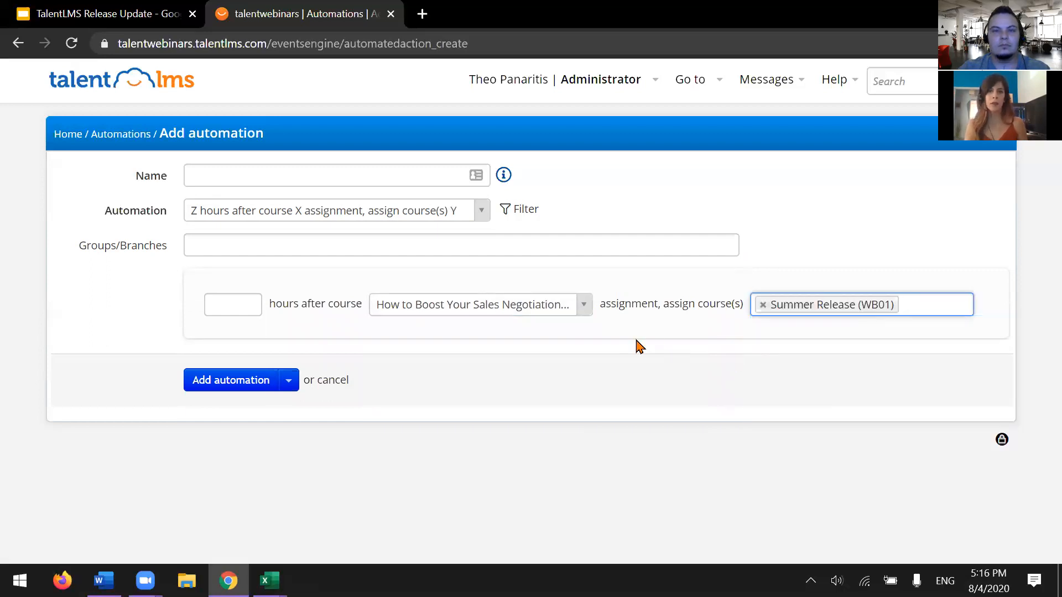
Limit the automation to the Intro Courses group and name it "New automation"
click(456, 246)
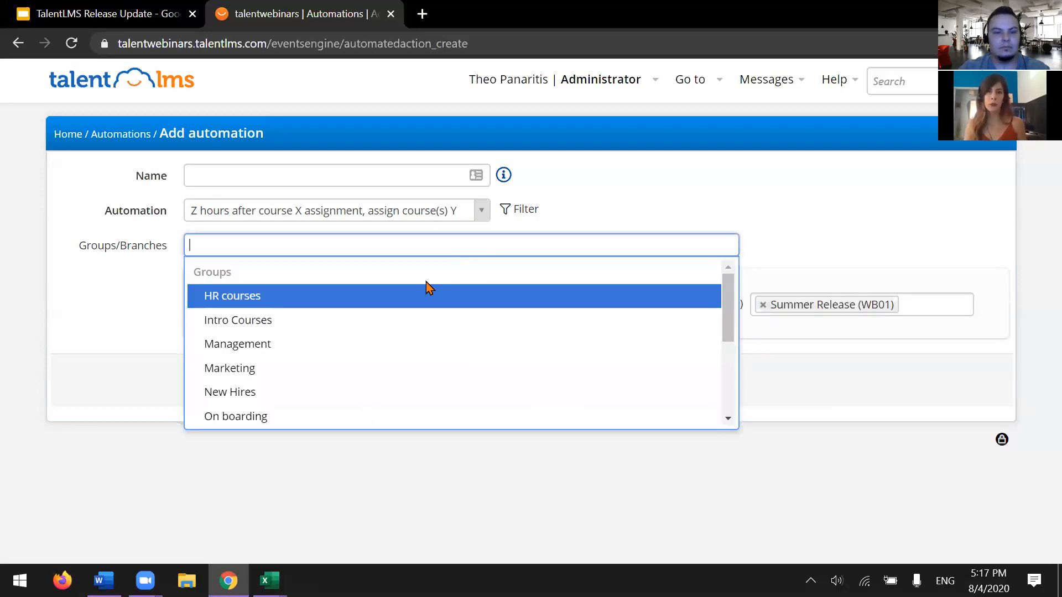
click(401, 324)
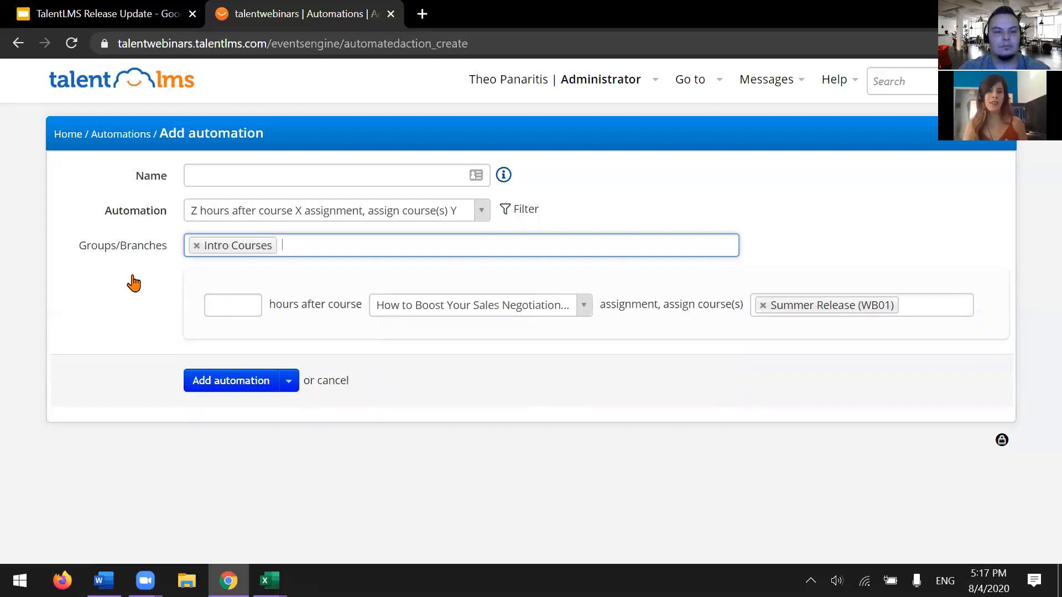
click(285, 175)
text(New automation)
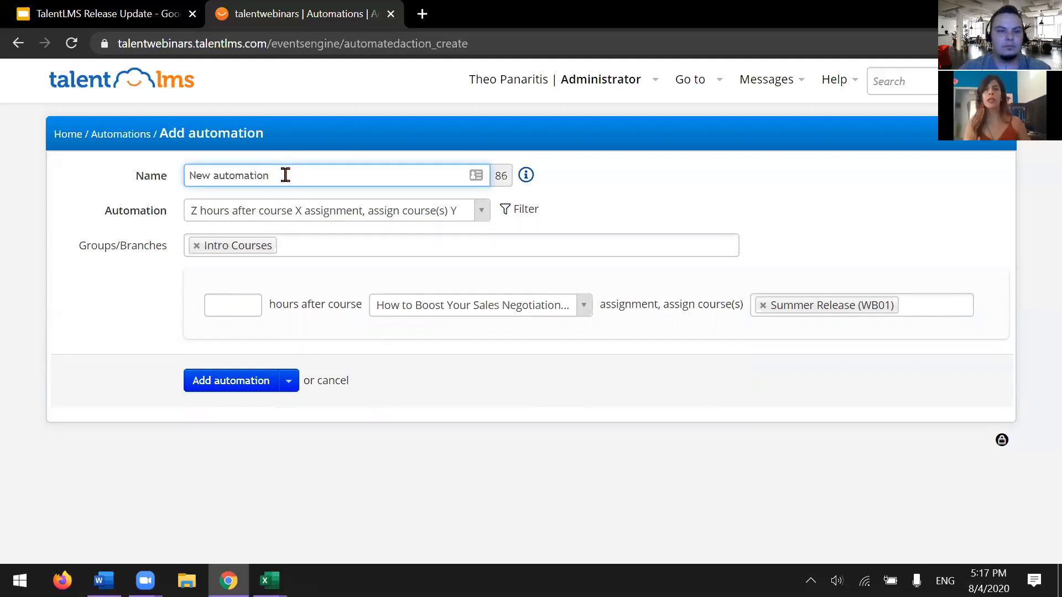
Set the automation's delay to 1 hour after course assignment and save the automation
click(233, 304)
text(1)
click(98, 313)
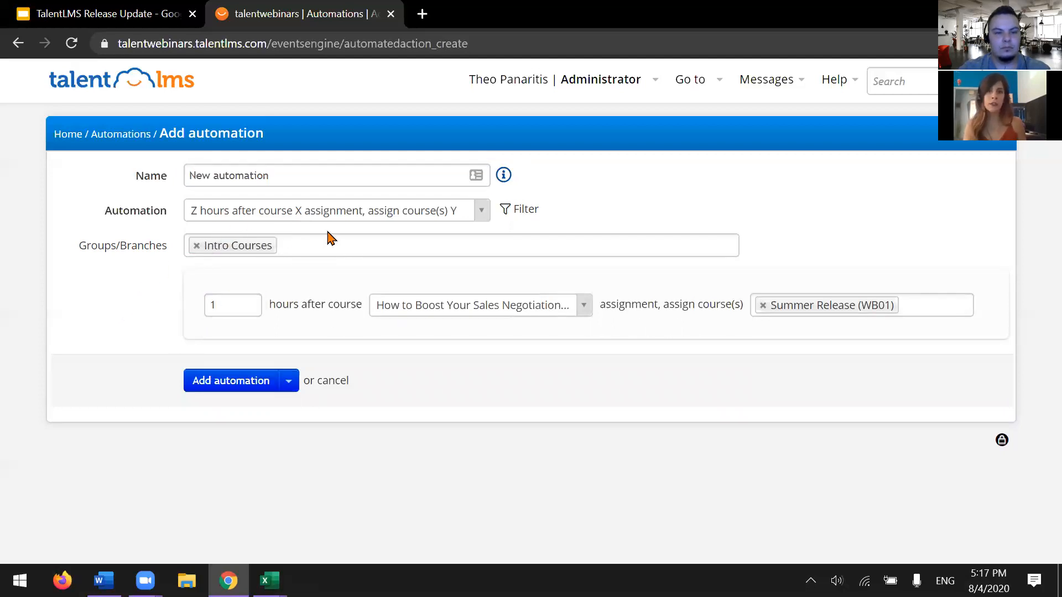
click(223, 381)
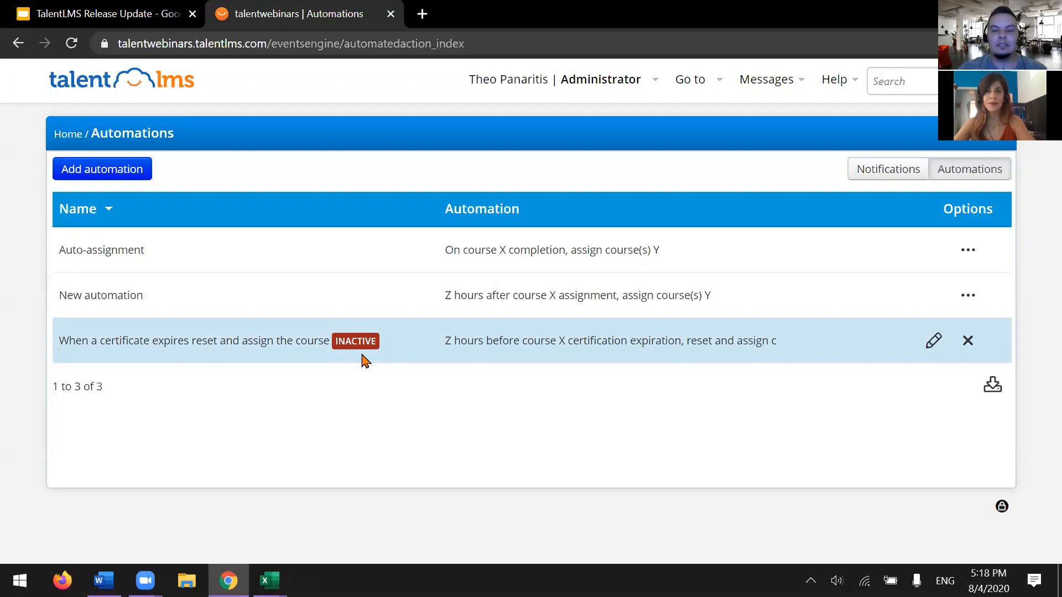
Activate the automation "When a certificate expires reset and assign the course" and return to the automations list
click(284, 348)
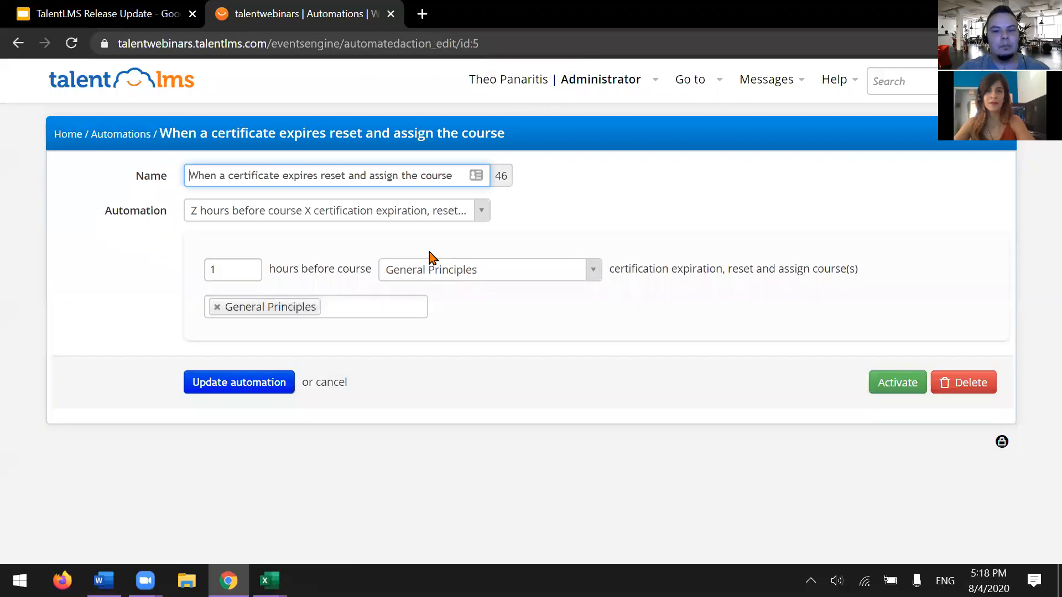
click(900, 394)
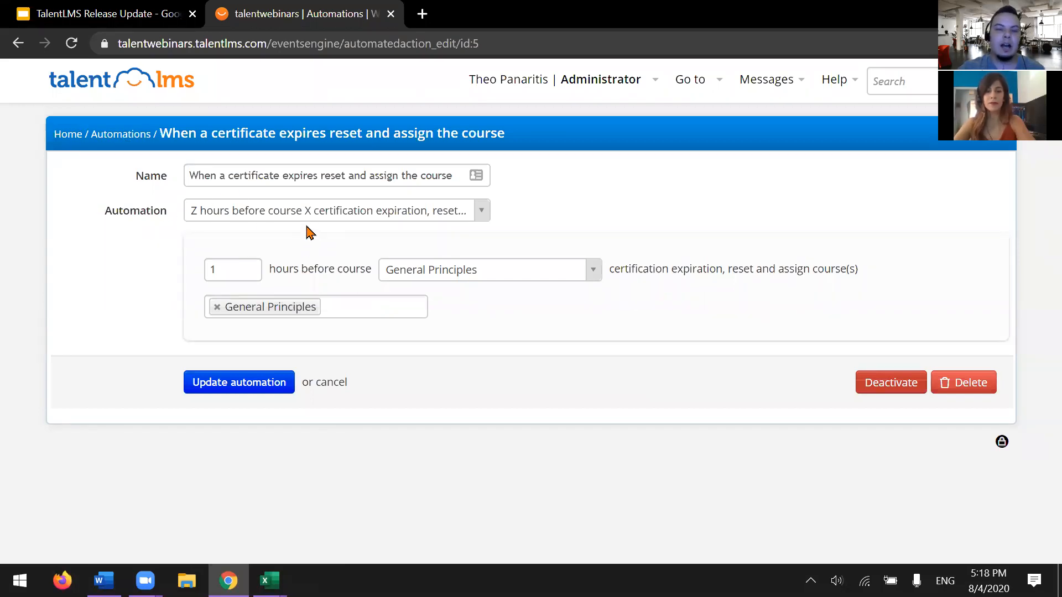
click(129, 137)
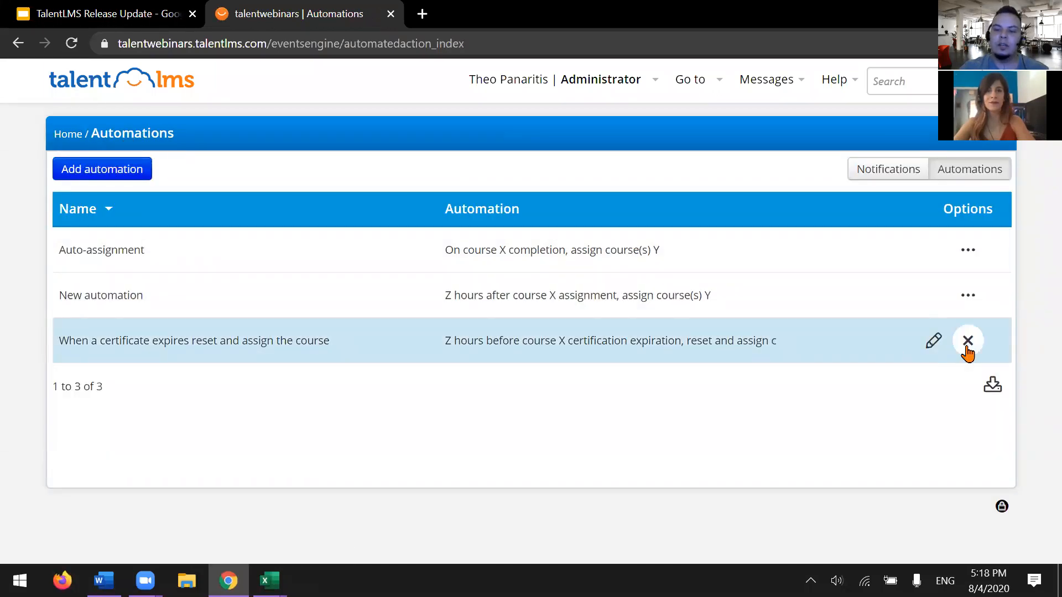
click(968, 340)
click(644, 269)
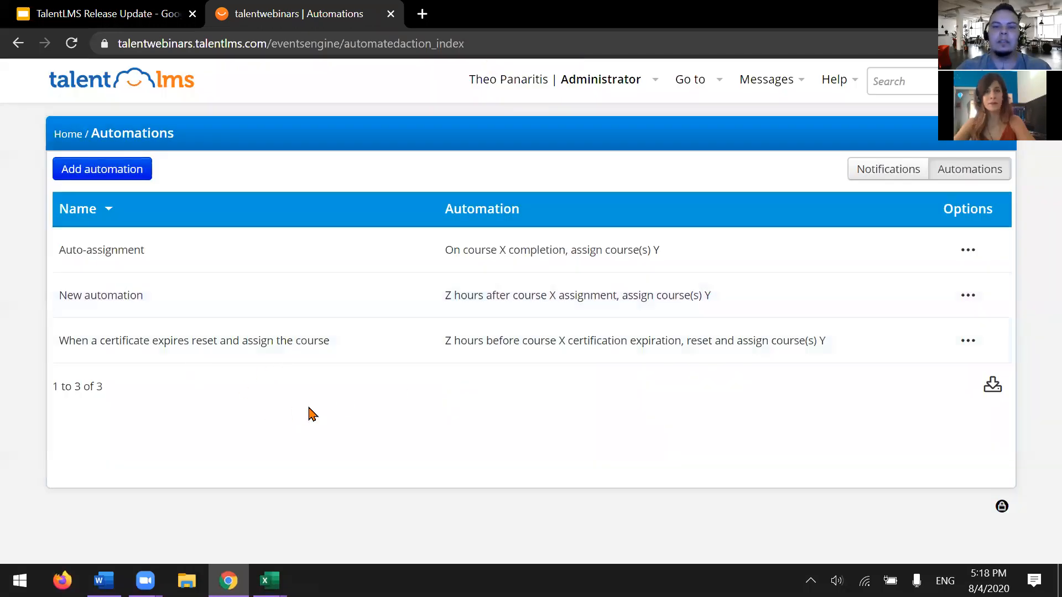
Switch from the Administrator to the Instructor role and open the Summer Release (WB01) course
click(182, 91)
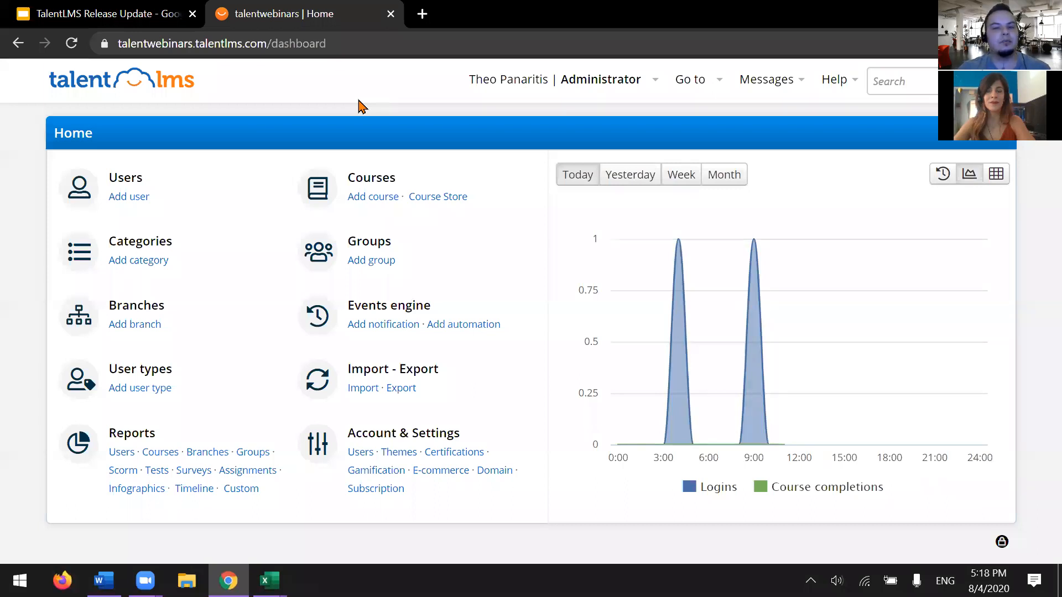
click(601, 91)
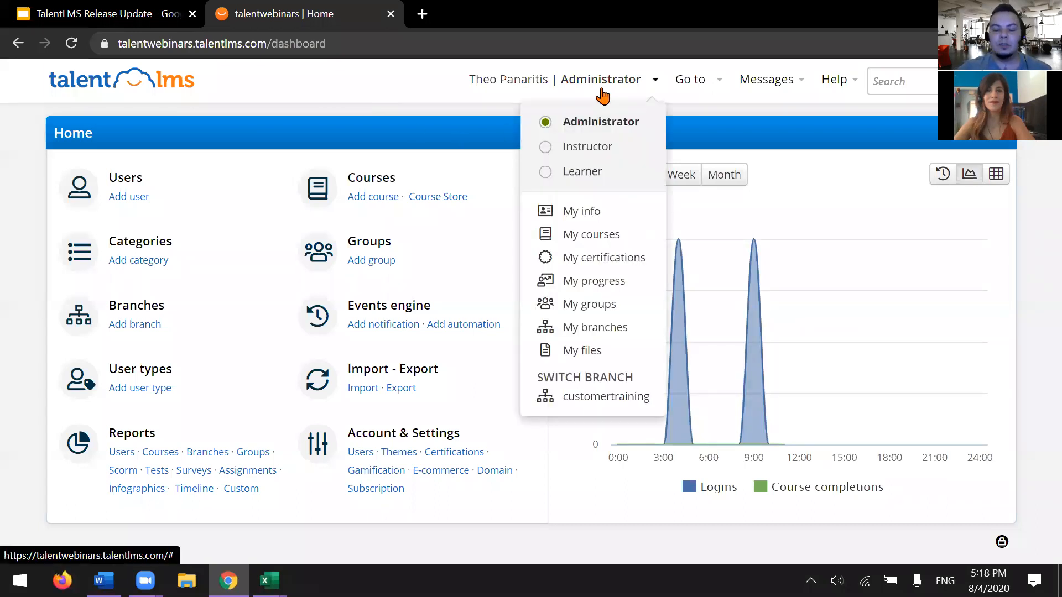
click(595, 148)
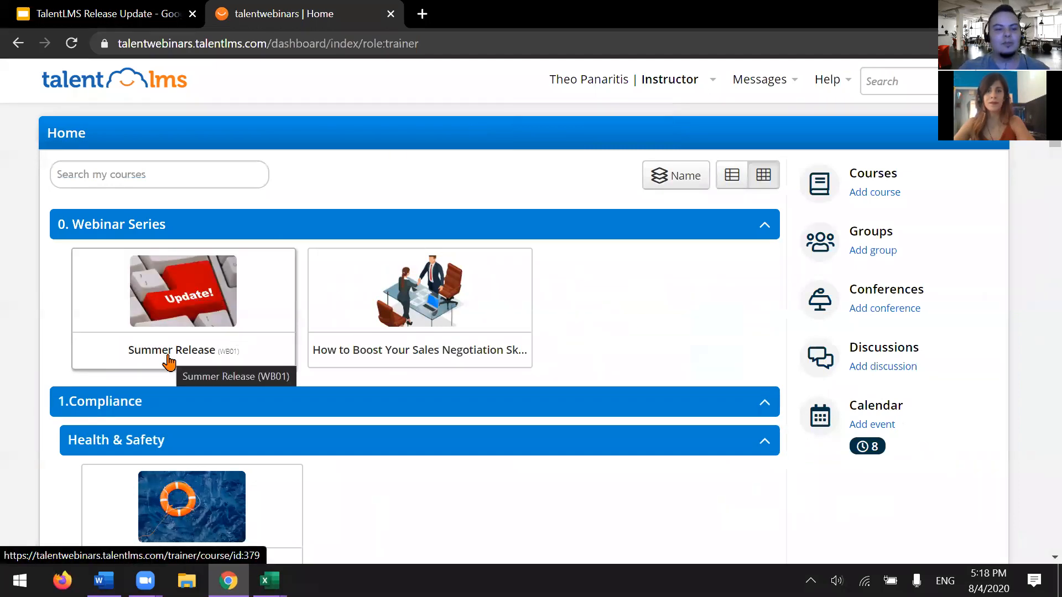
click(157, 299)
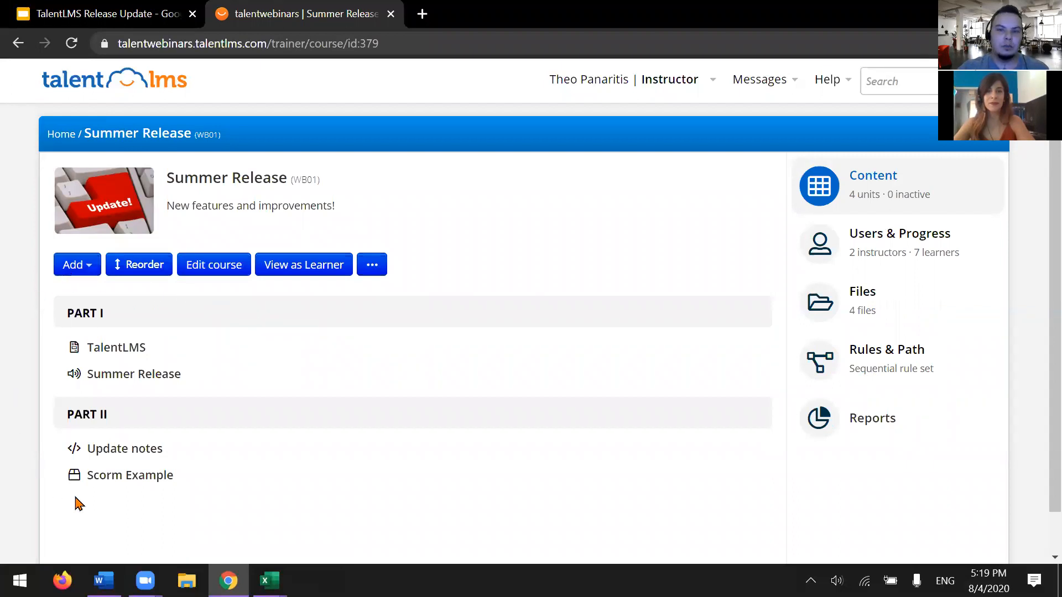
Add an instructor-led training unit named "Online class" to the Summer Release course
click(81, 268)
scroll(101, 337, down, 2)
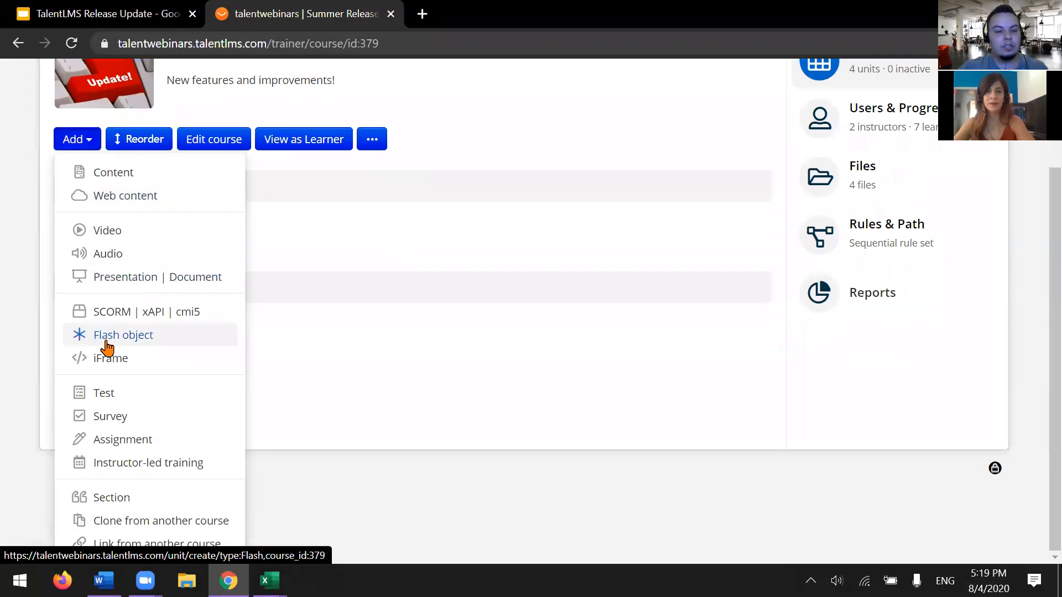
click(208, 465)
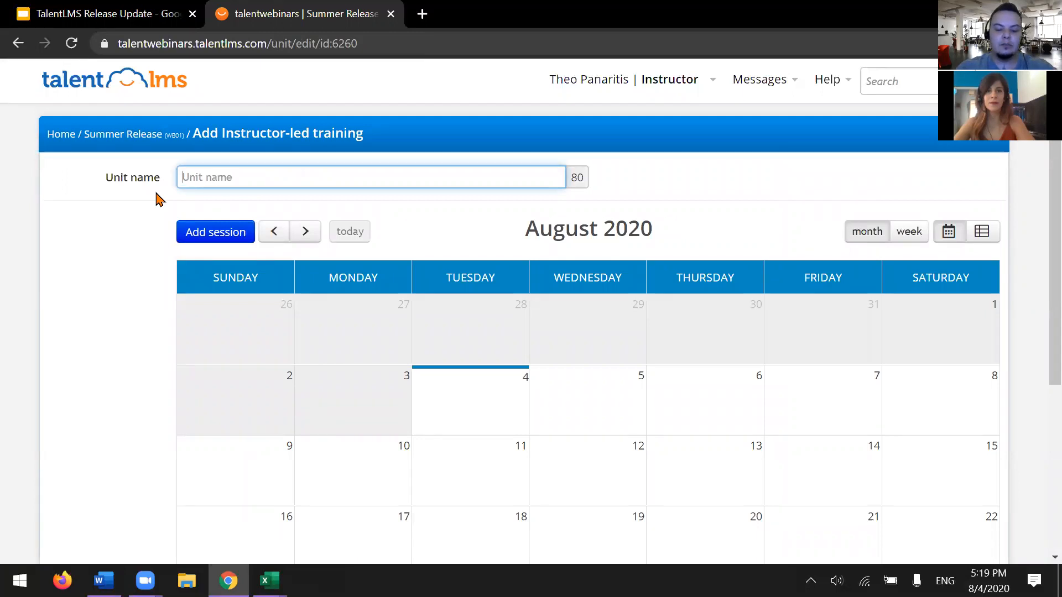
text(Online class)
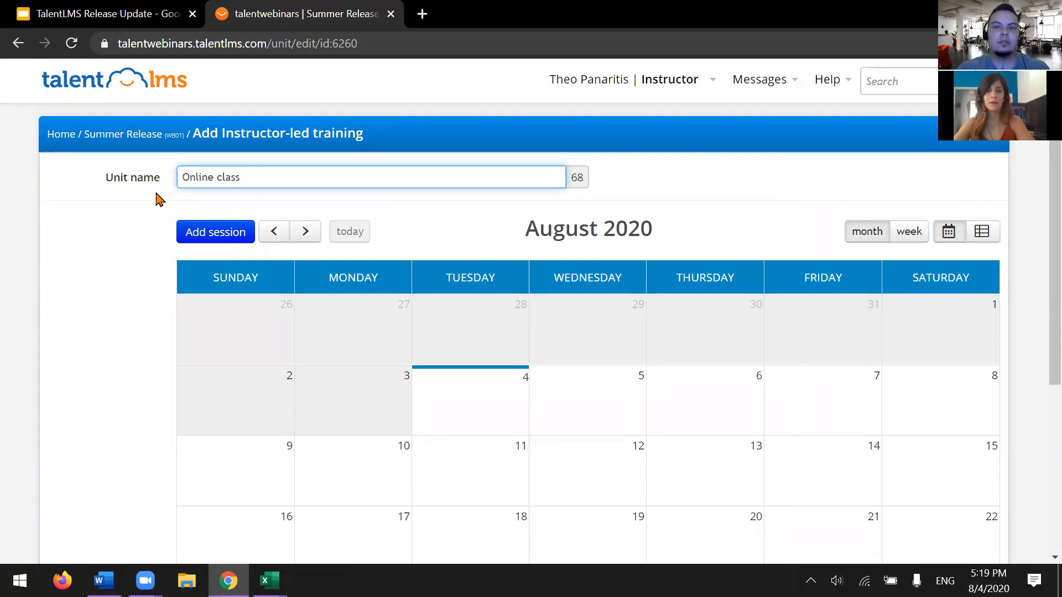
Start a new session on 08/12/2020 in the unit's calendar, named "Morning session", with a start time of 10:30
scroll(131, 271, down, 1)
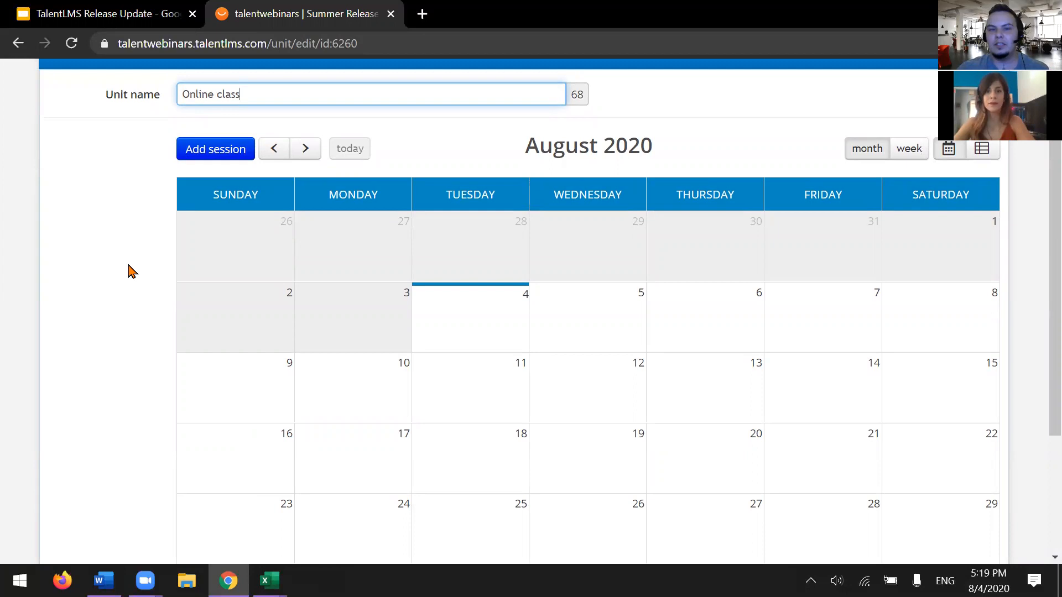
scroll(129, 271, down, 2)
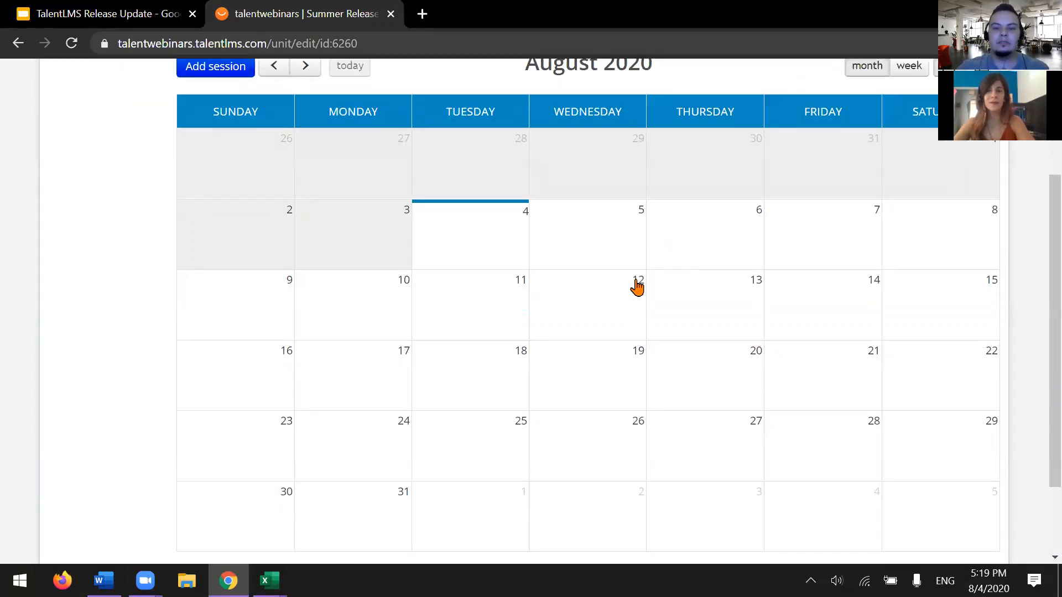
click(618, 297)
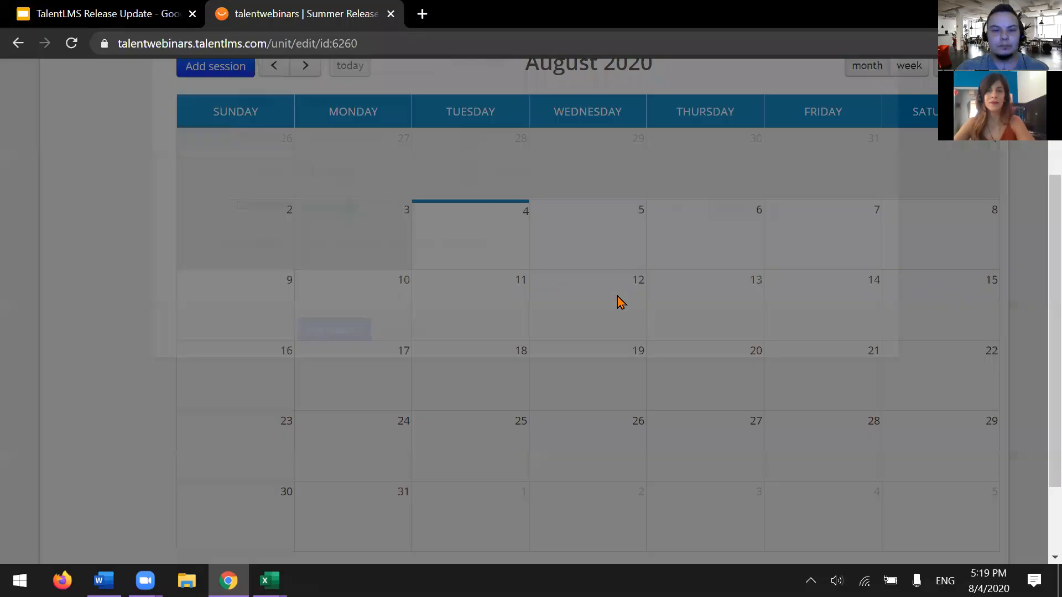
text(Morning session)
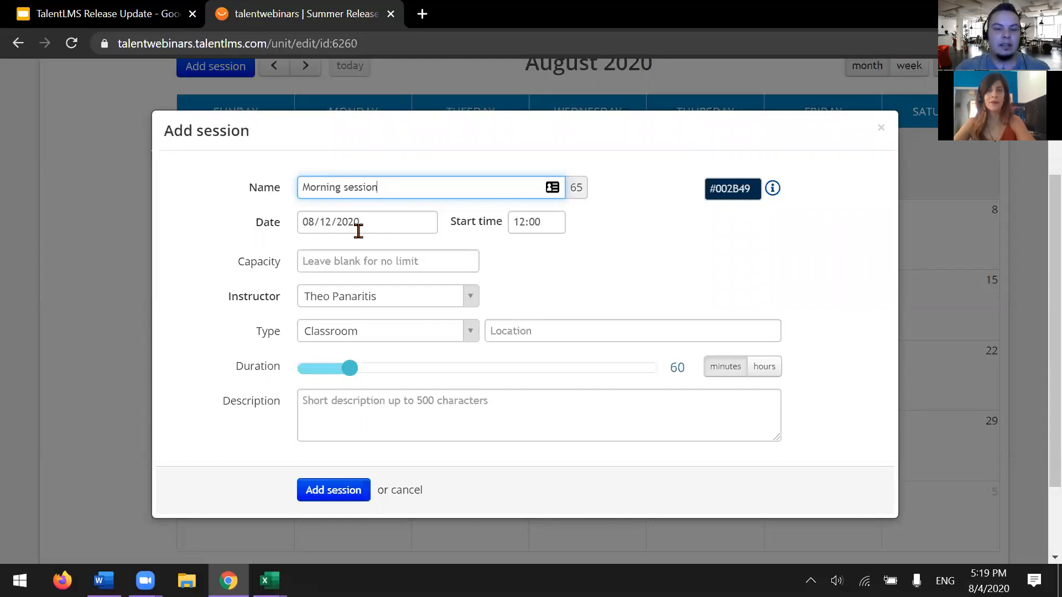
click(548, 227)
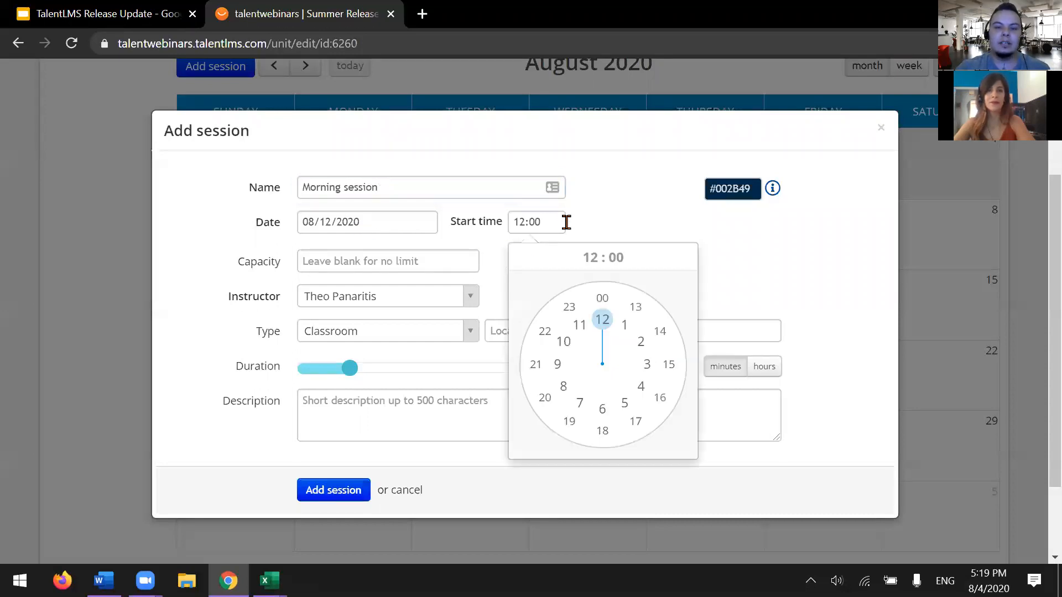
click(562, 356)
click(603, 434)
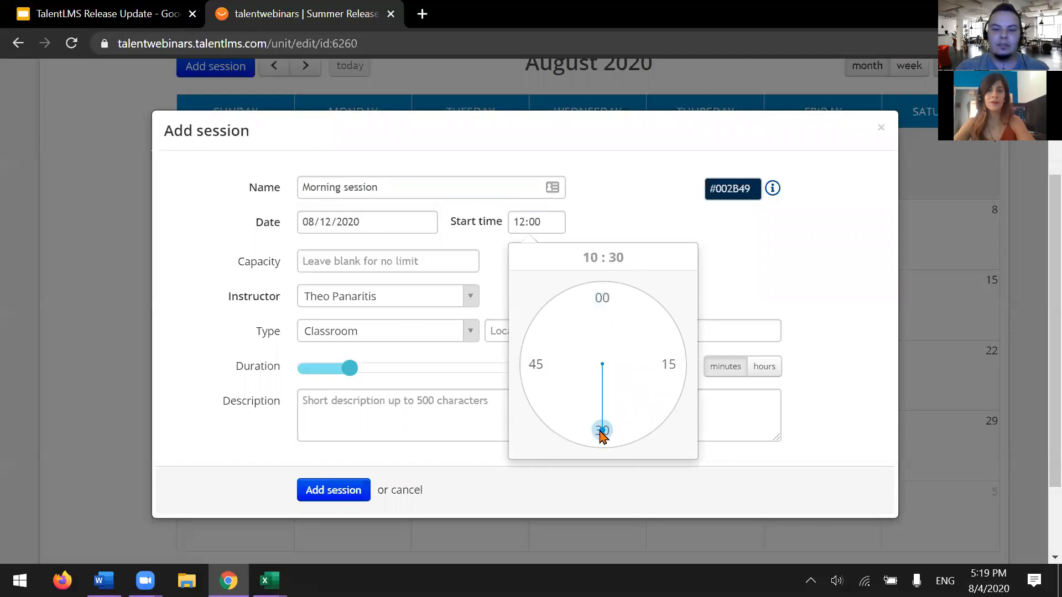
Examine the session's instructor choices and the Classroom type with its location setting
click(437, 302)
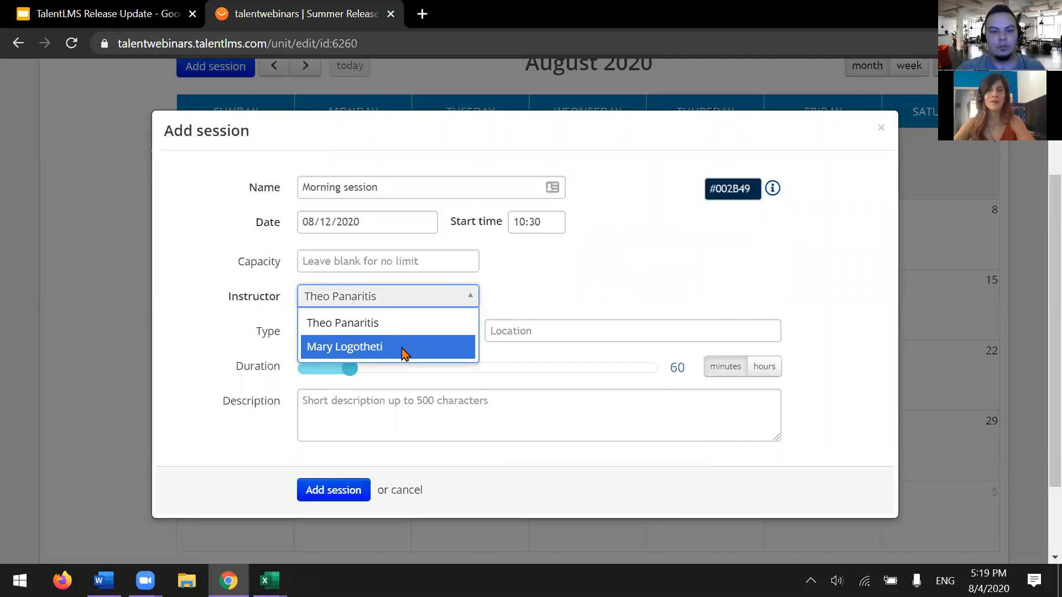
click(406, 325)
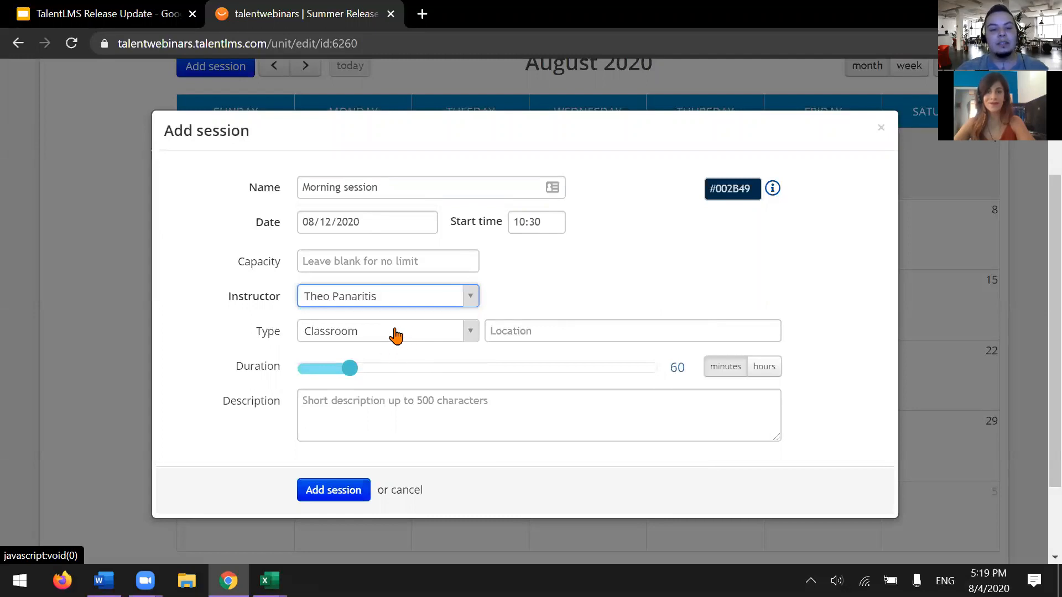
click(396, 335)
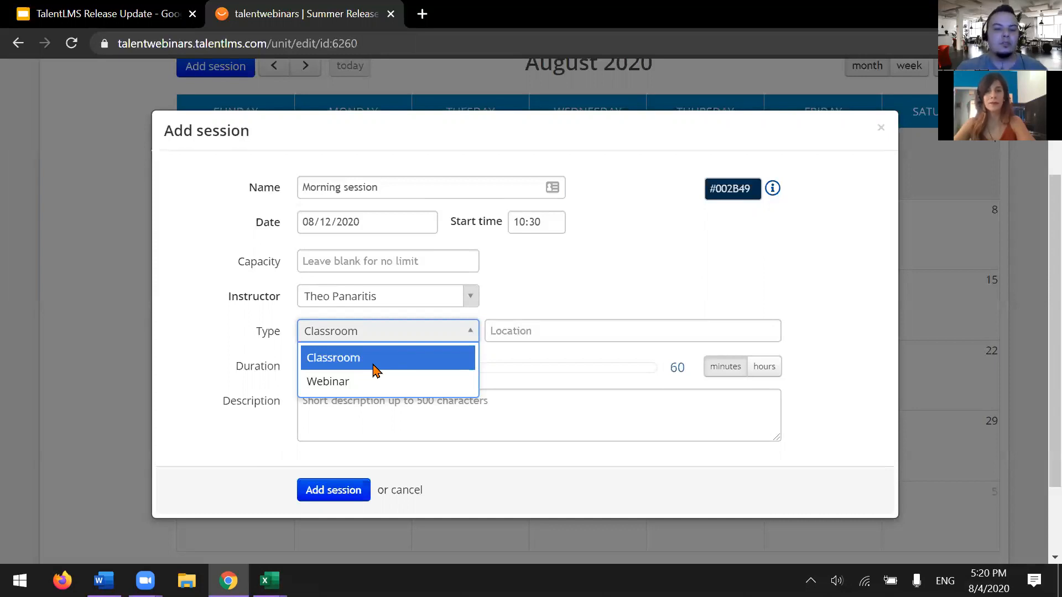
click(373, 366)
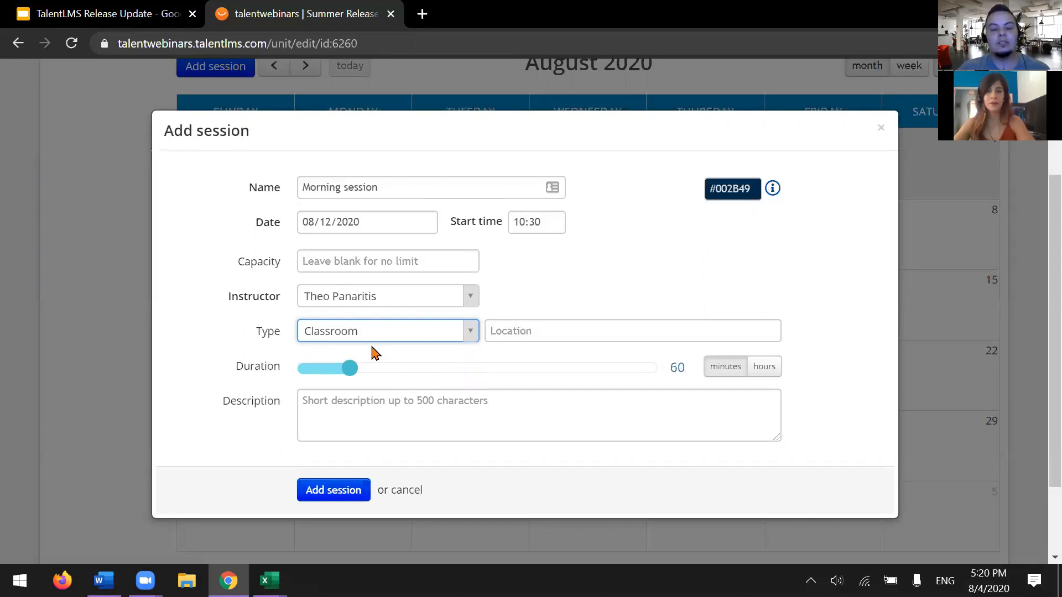
click(567, 334)
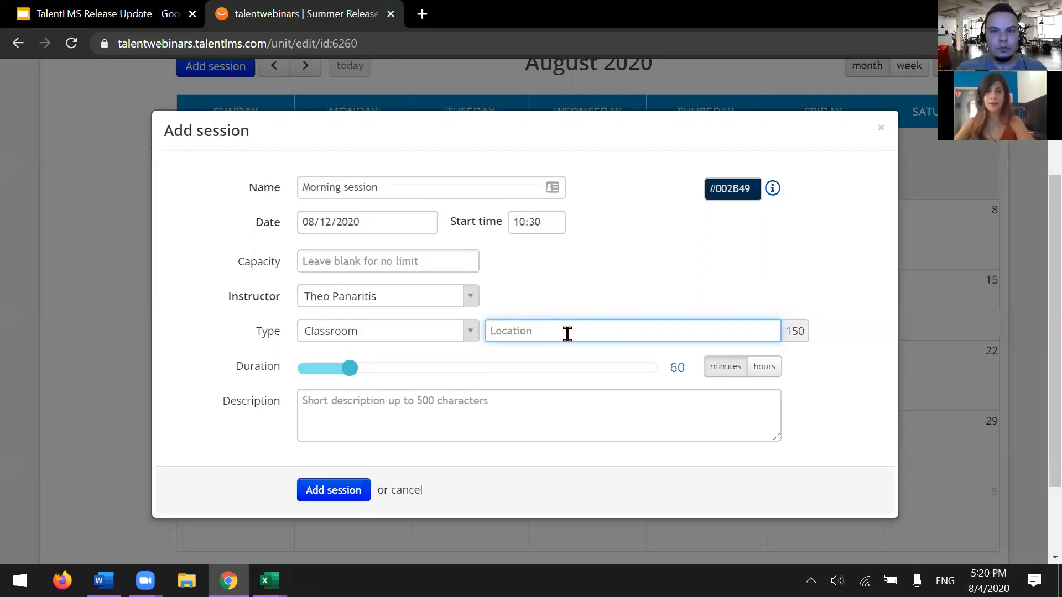
Set the session type to Webinar and enable the creation of a new webinar
click(439, 336)
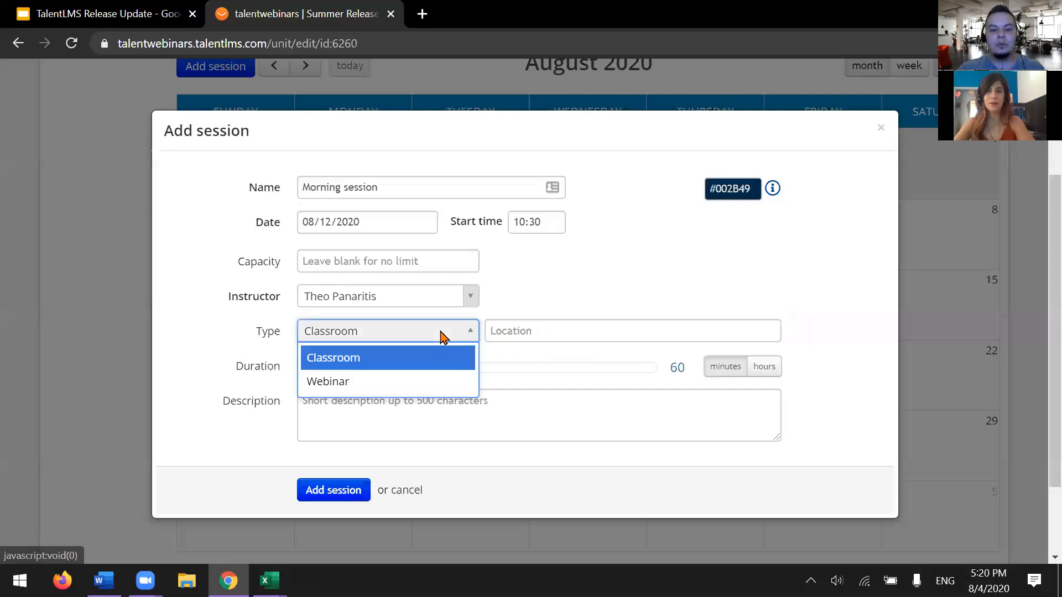
click(363, 385)
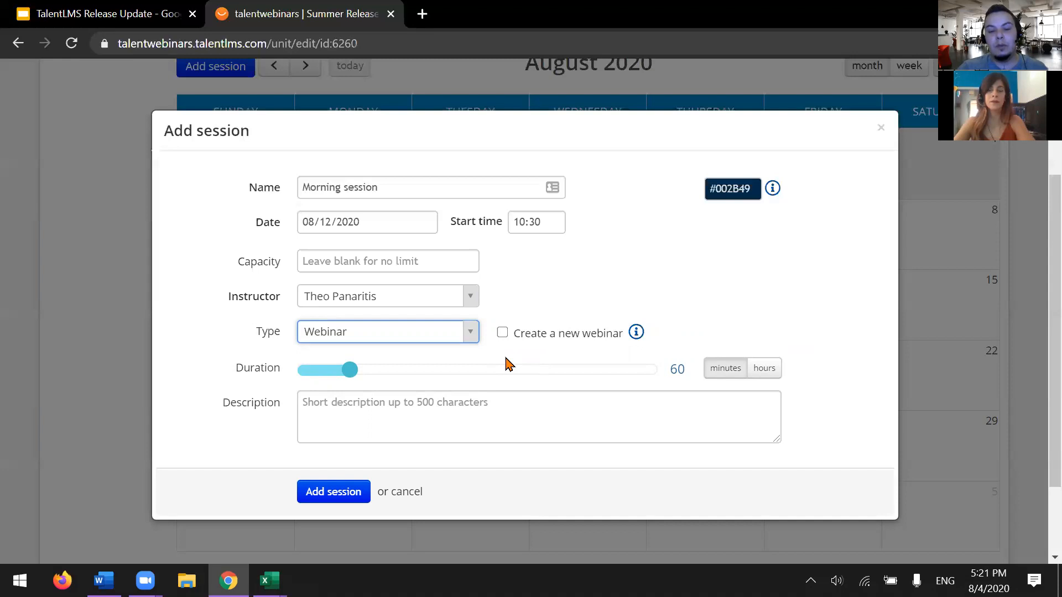
click(502, 332)
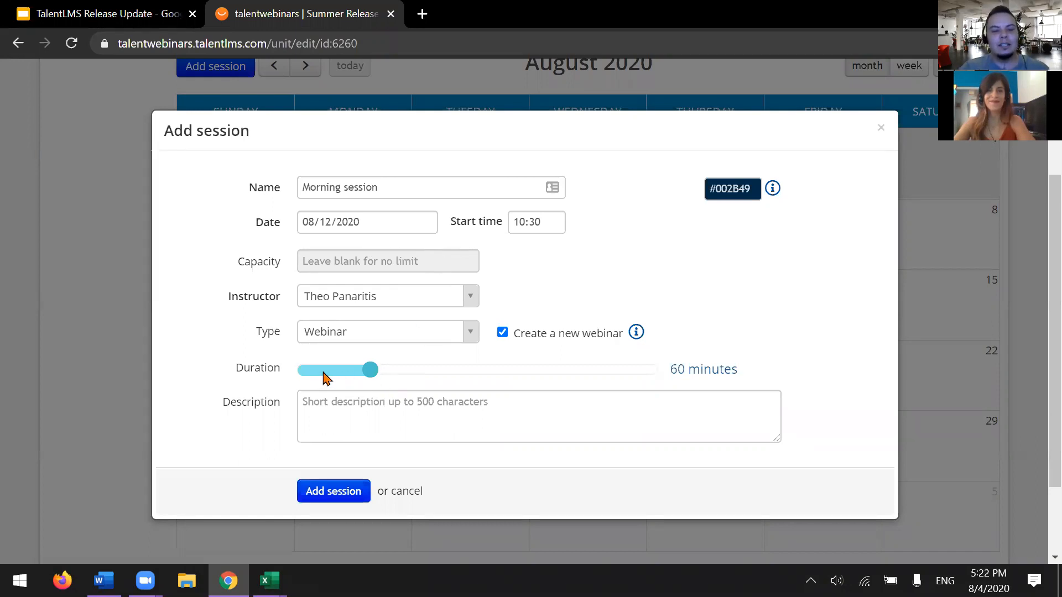
Try a 75-minute duration for the session and return it to 60 minutes
drag(370, 375, 393, 375)
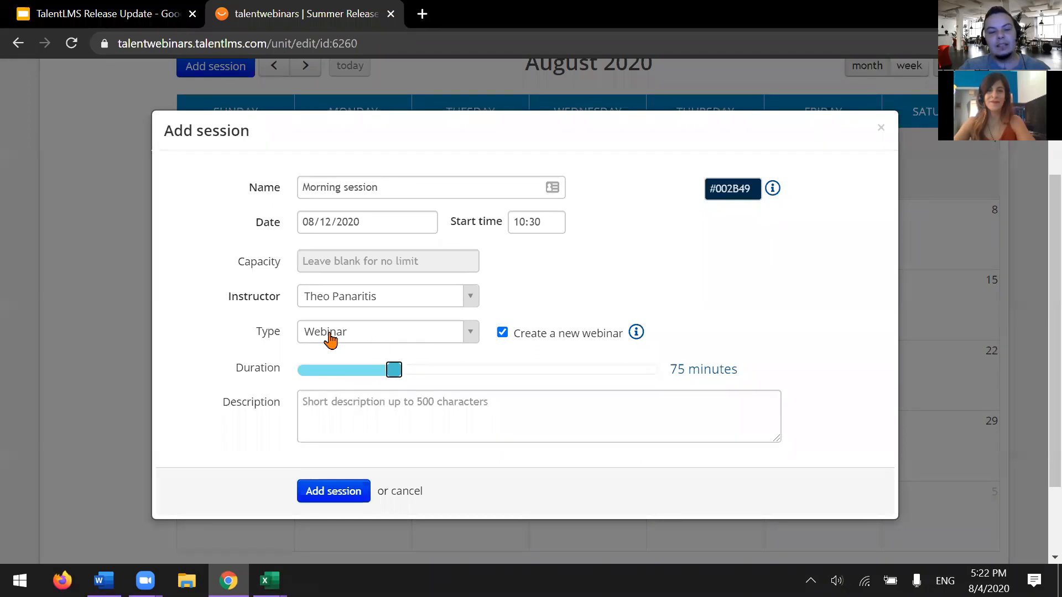
click(460, 376)
click(324, 372)
click(390, 374)
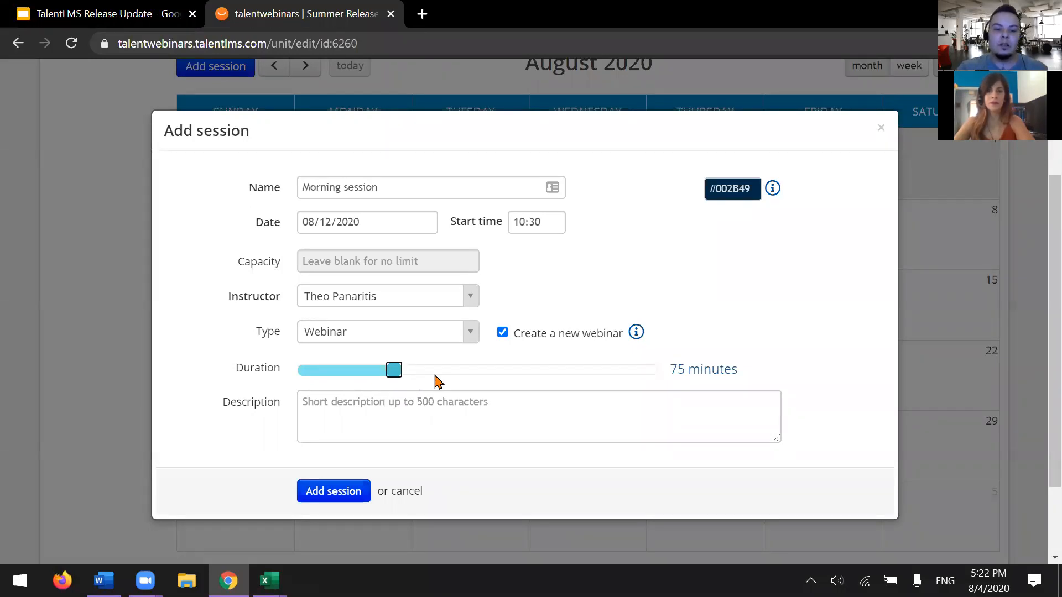
click(439, 371)
click(396, 367)
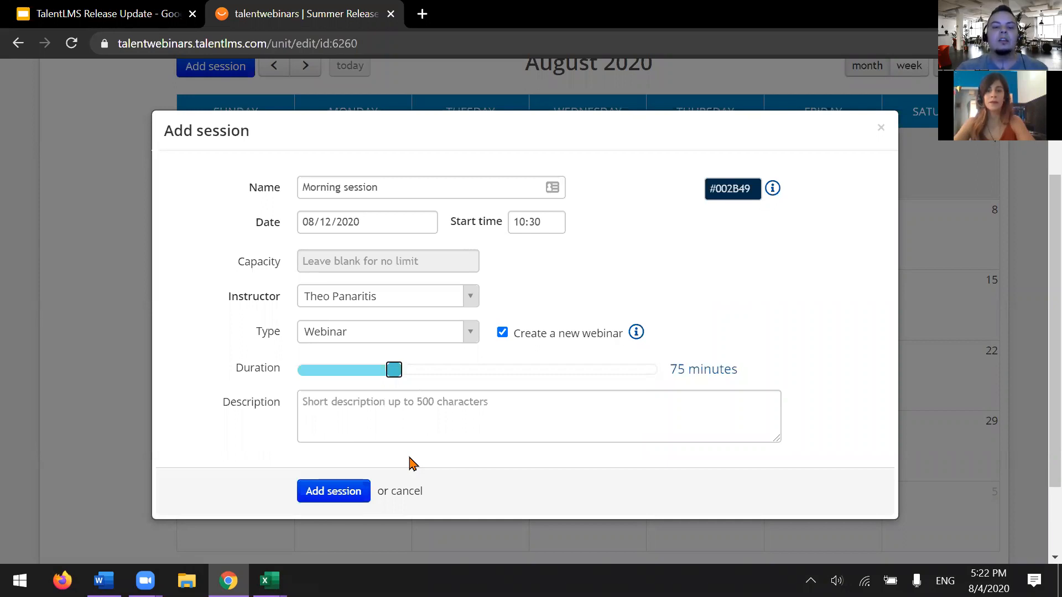
click(372, 370)
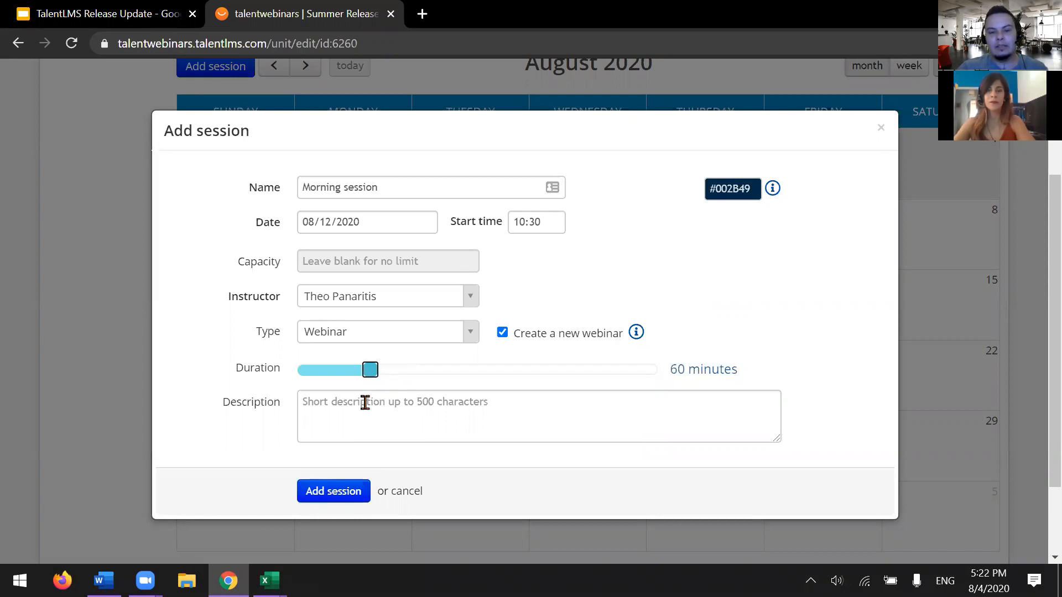
Add the Morning session to the calendar, and save and view the Online class unit
click(328, 494)
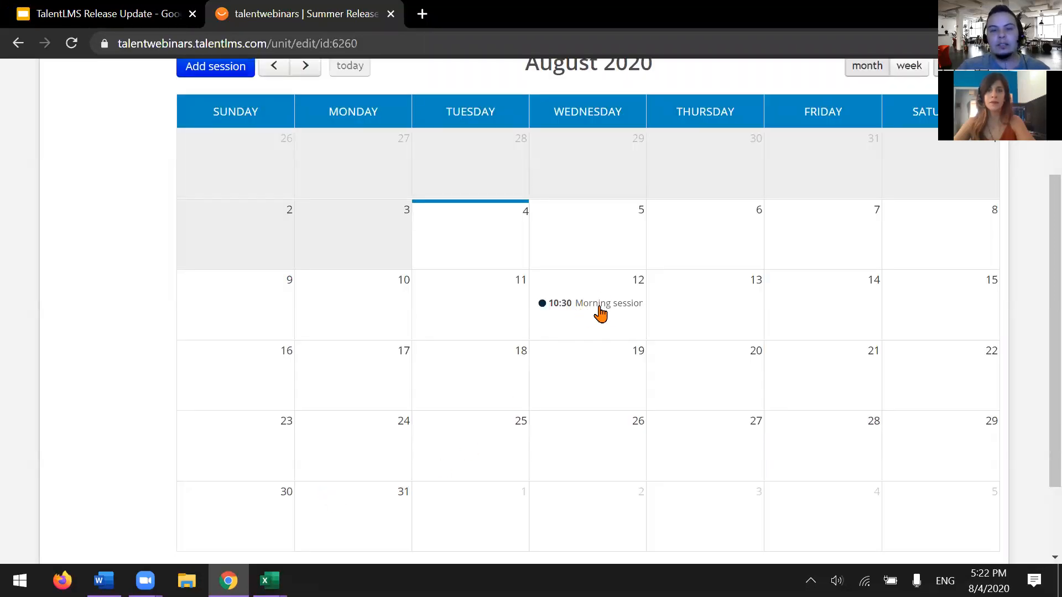
scroll(590, 347, down, 3)
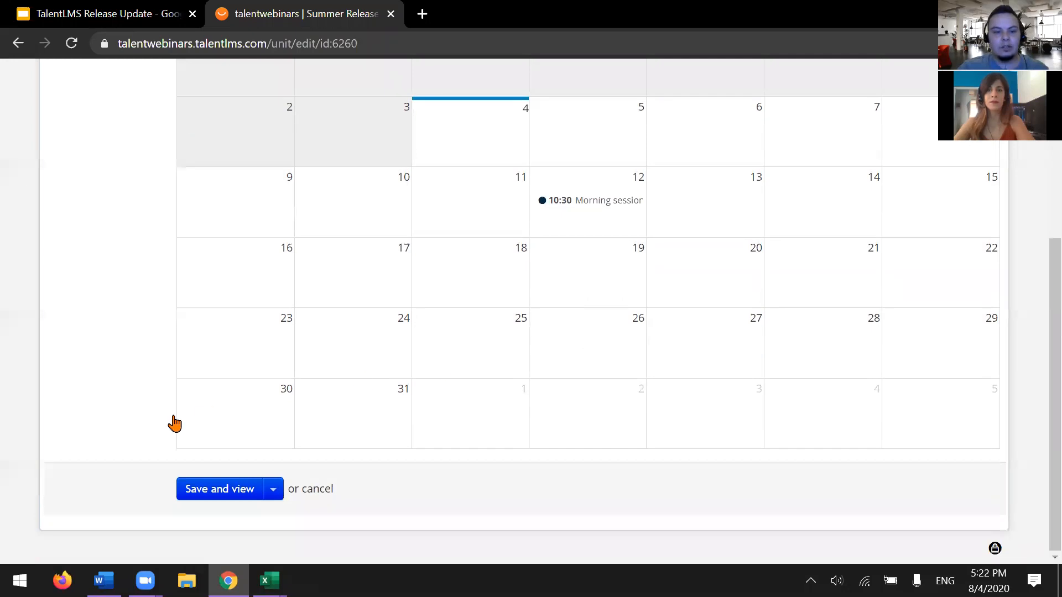
click(209, 489)
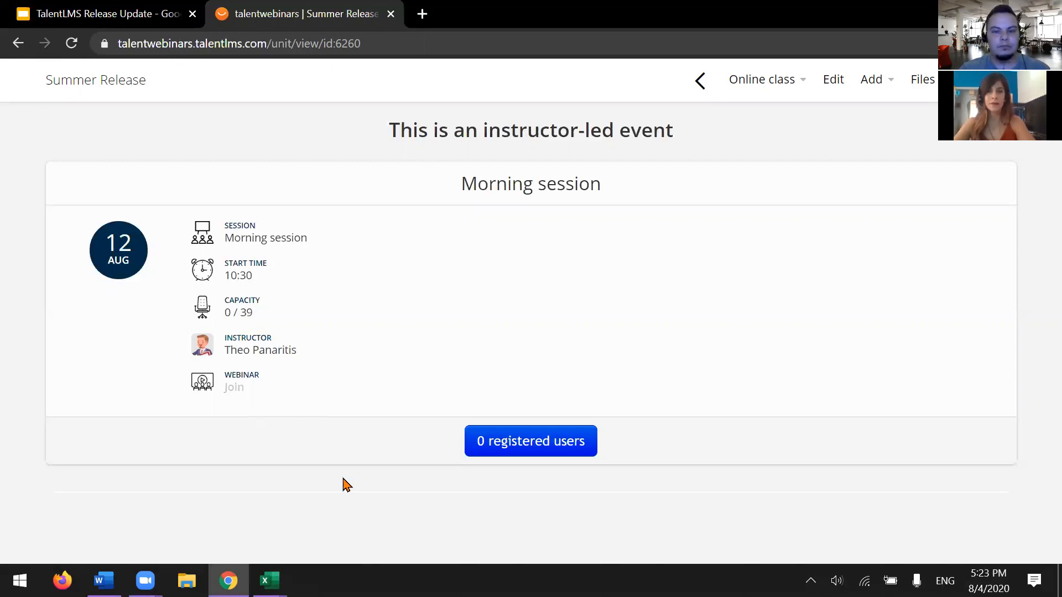
Assign the first three users in the full user list to the Morning session and display the session's users
click(526, 451)
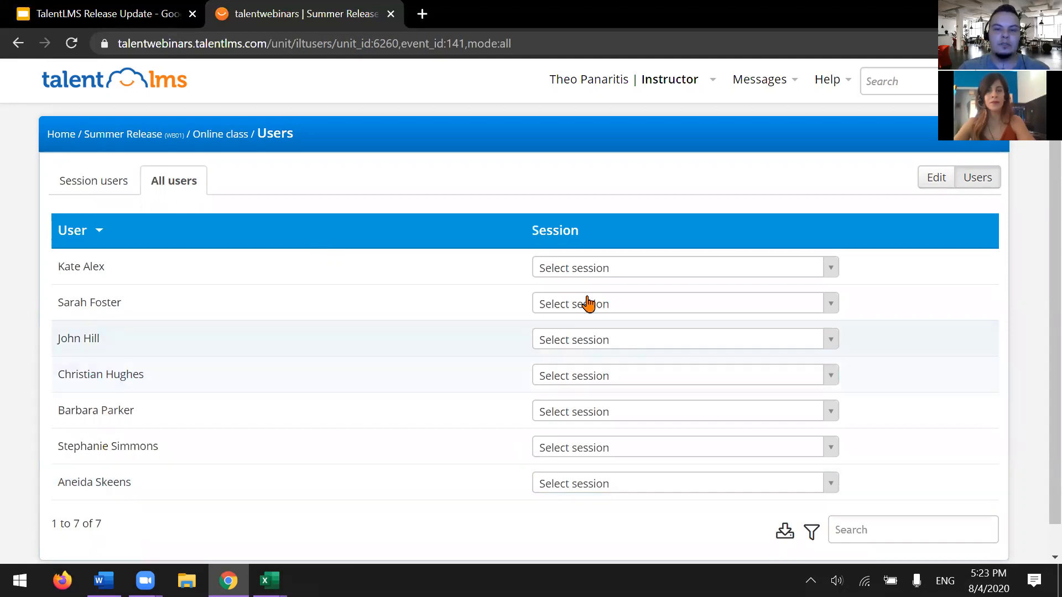
click(615, 280)
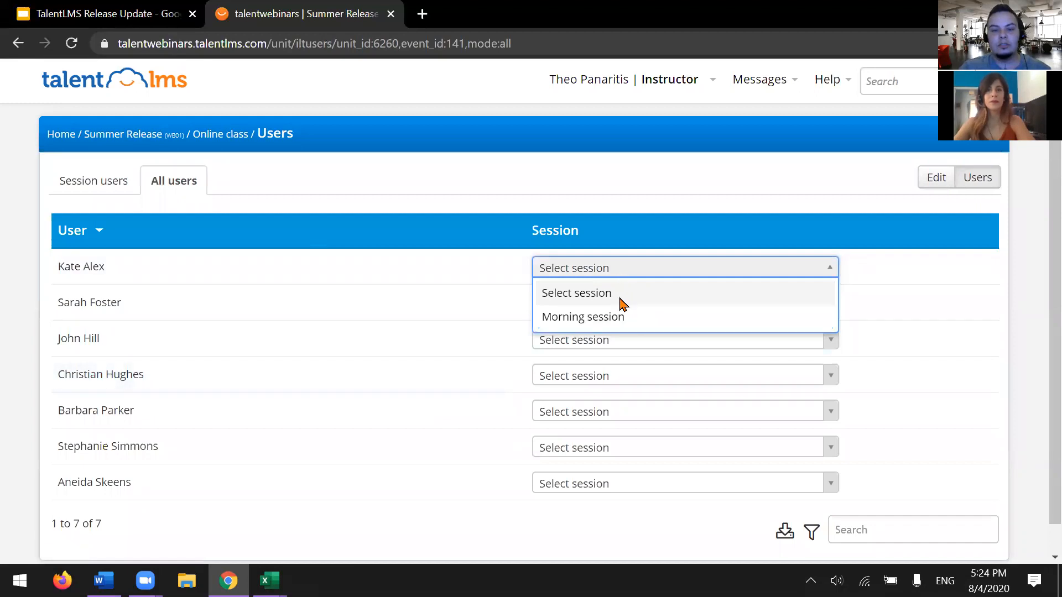
click(619, 316)
click(616, 304)
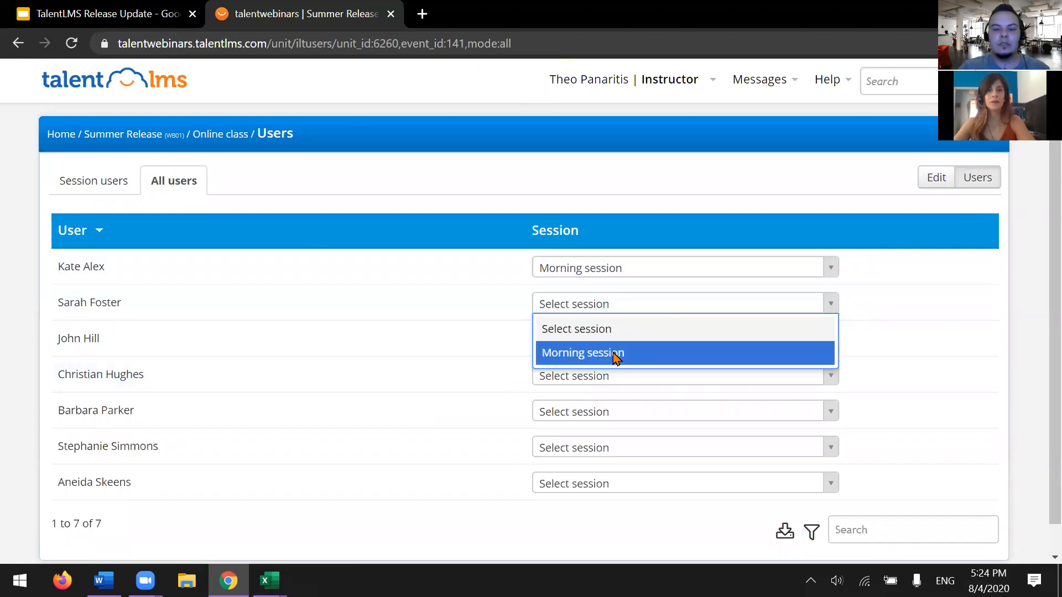
click(616, 358)
click(612, 308)
click(611, 354)
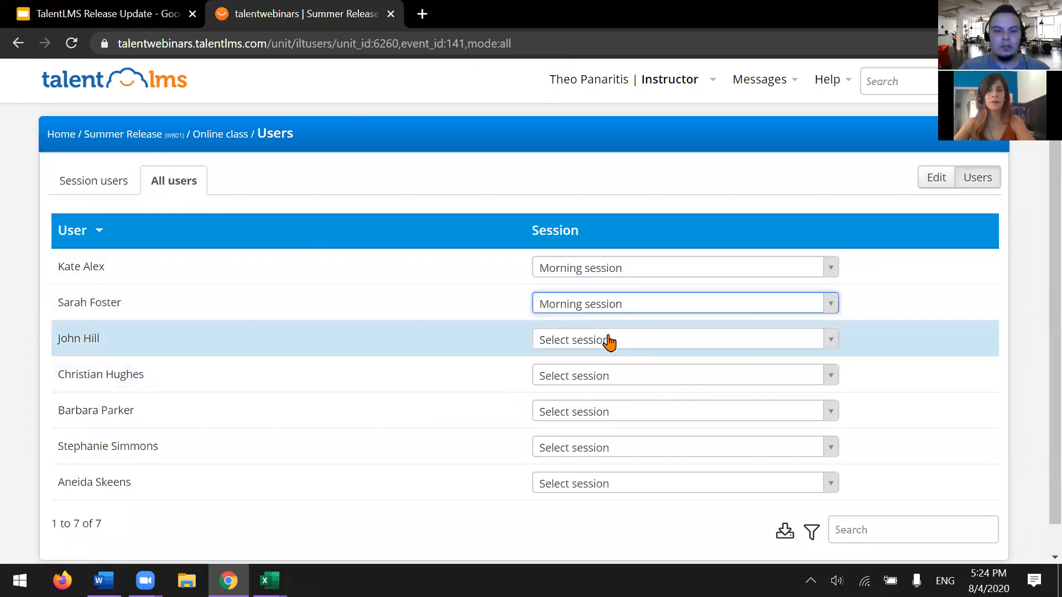
click(610, 345)
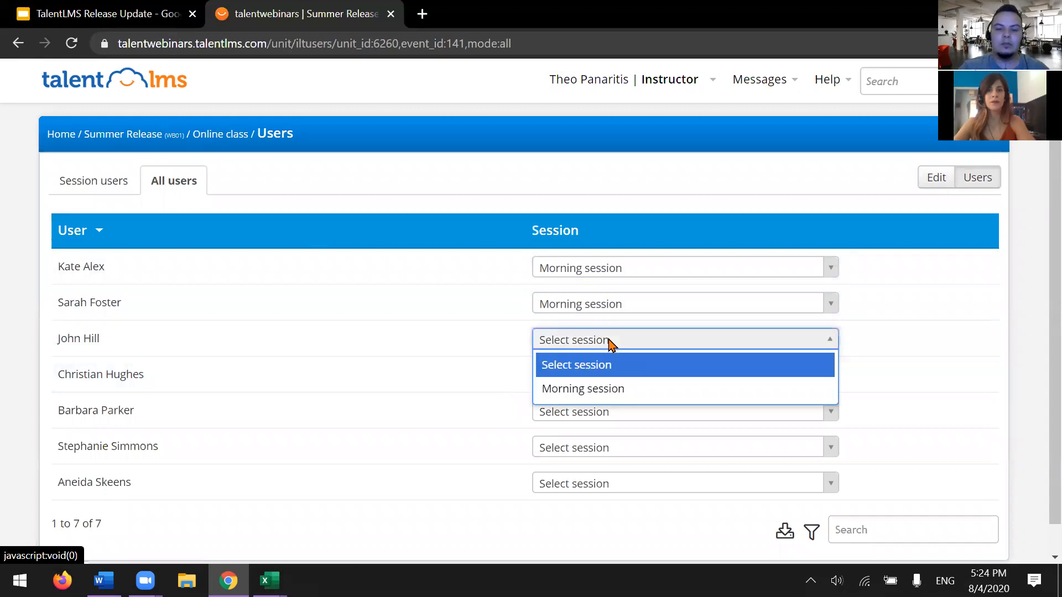
click(575, 390)
click(101, 194)
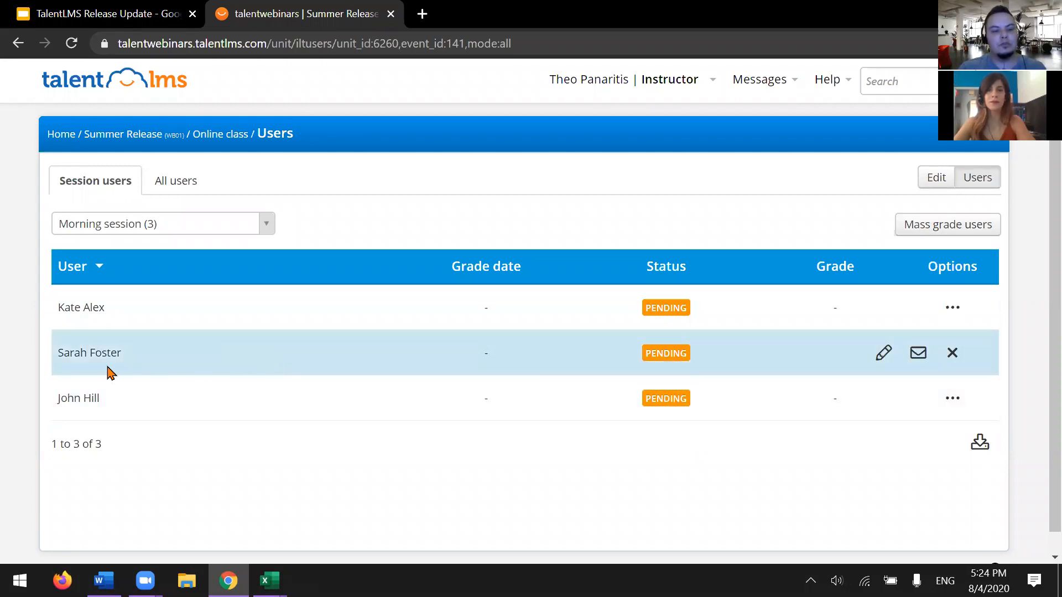
Examine the status and grade options for the second session user, leaving them unchanged
click(674, 360)
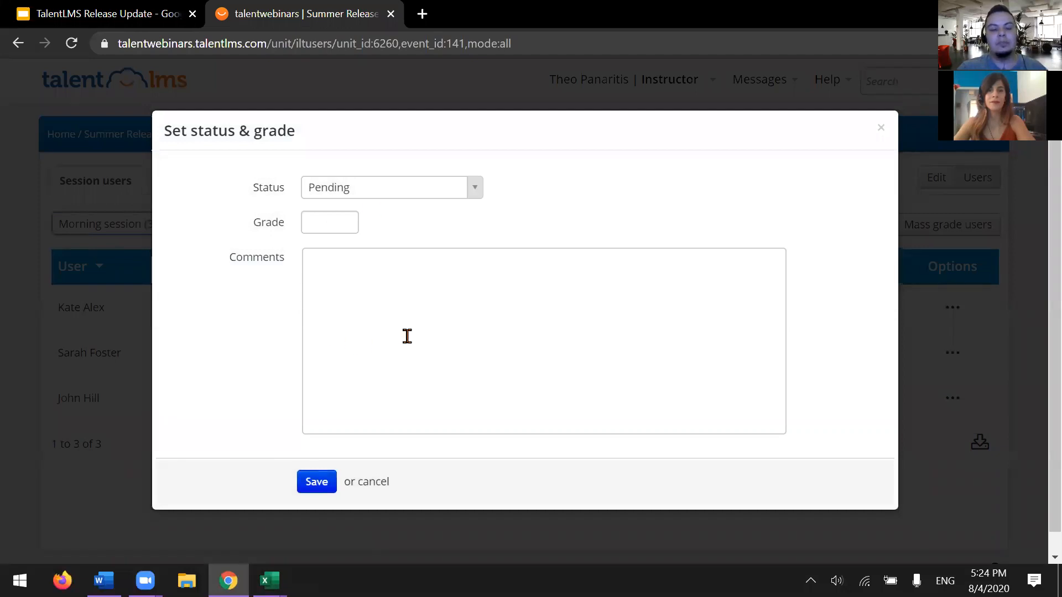
click(381, 203)
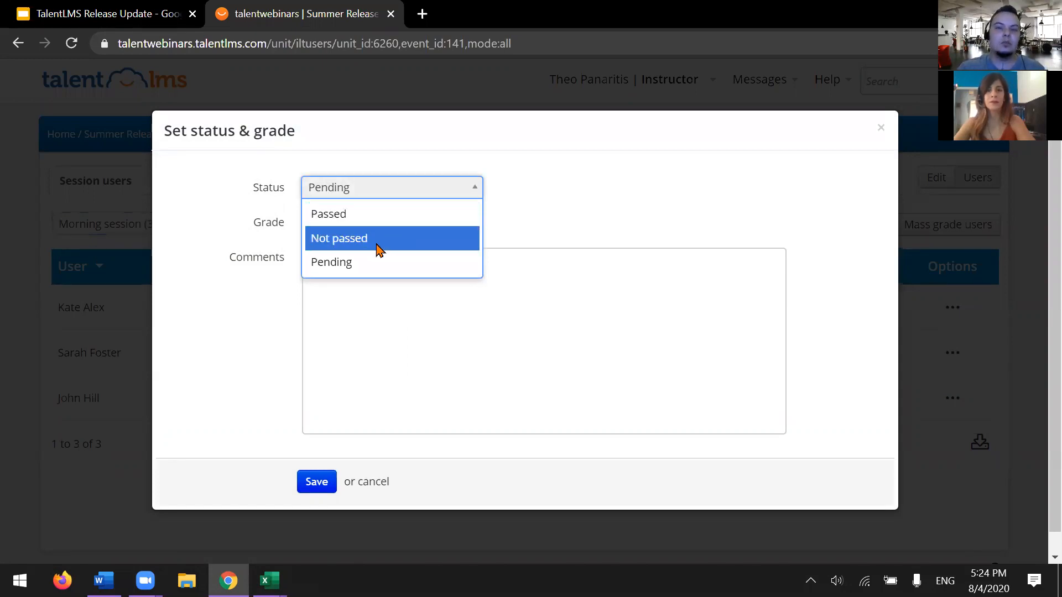
click(41, 398)
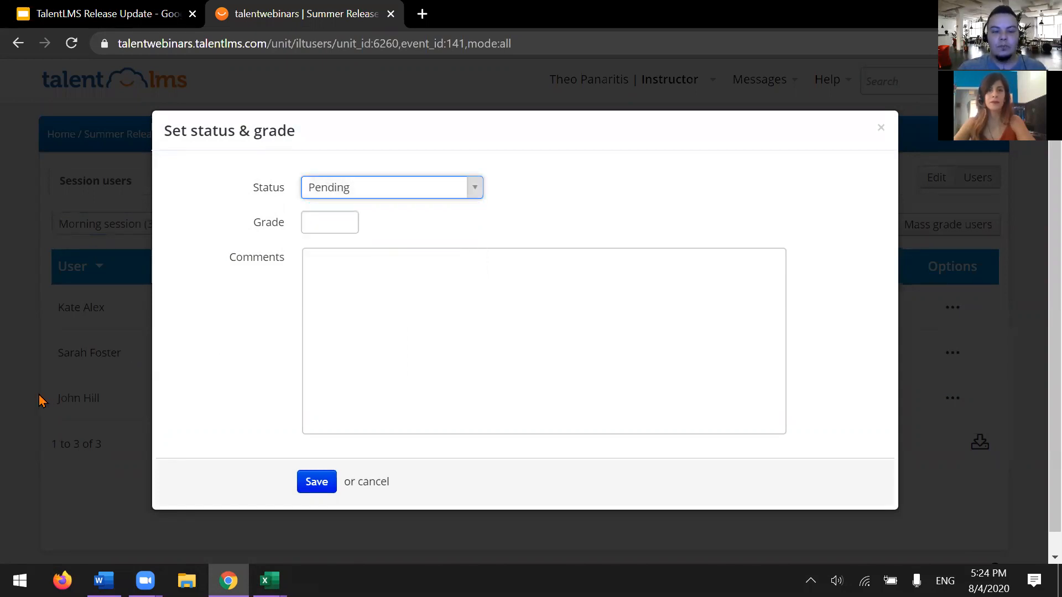
click(30, 402)
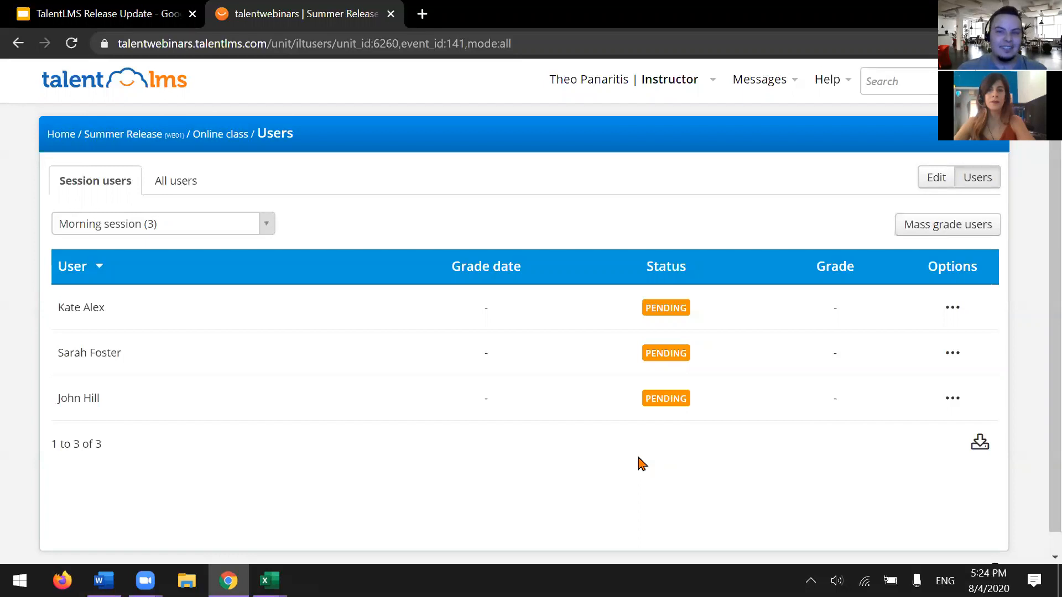
Mass grade the session's pending users with status Passed, grade 80 and the comment "Nice job!"
click(929, 238)
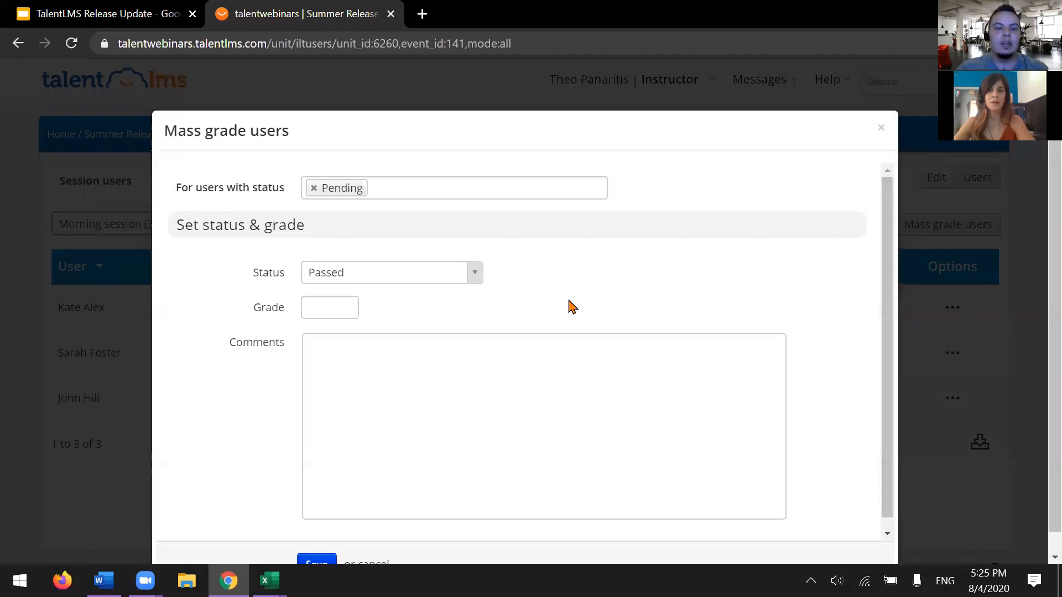
click(389, 274)
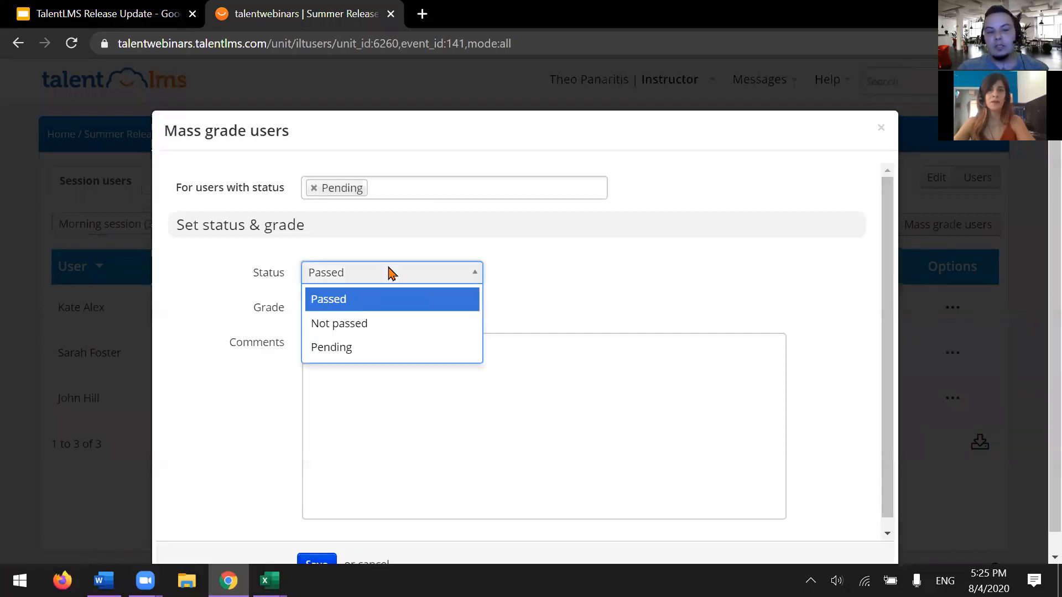
click(374, 303)
click(331, 306)
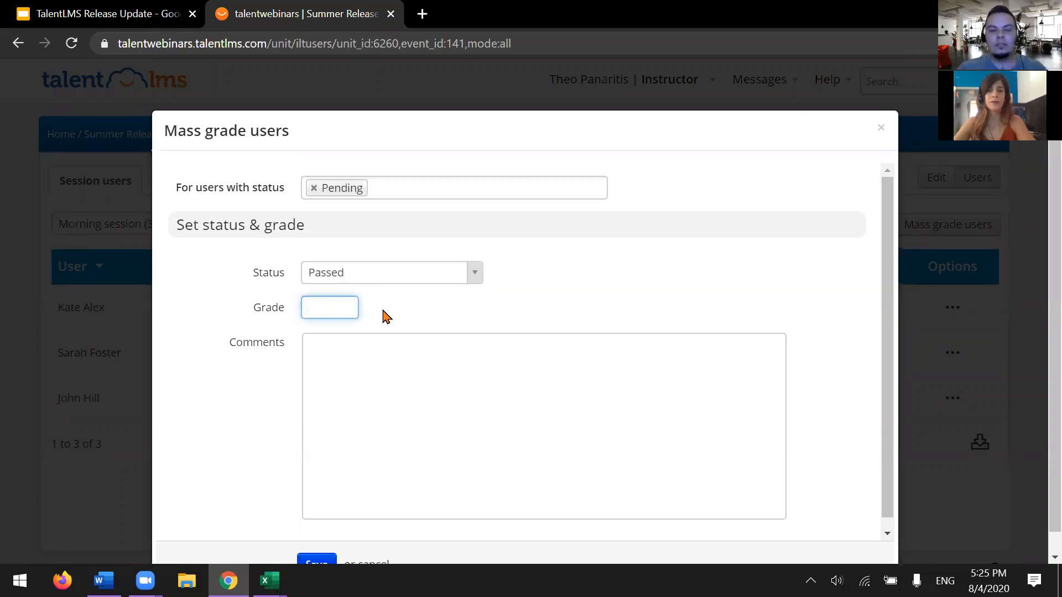
text(80)
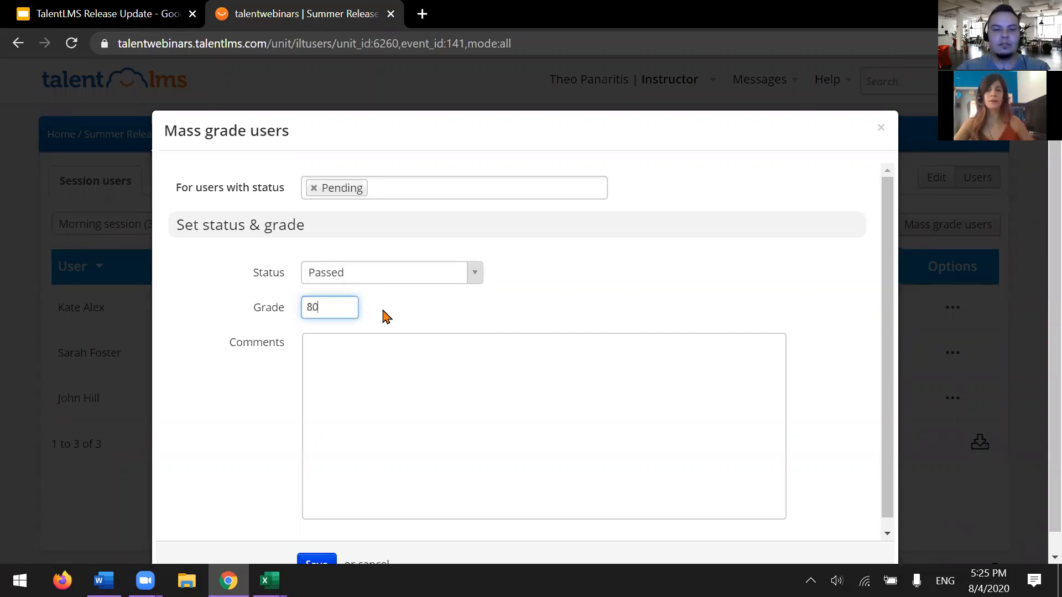
click(365, 367)
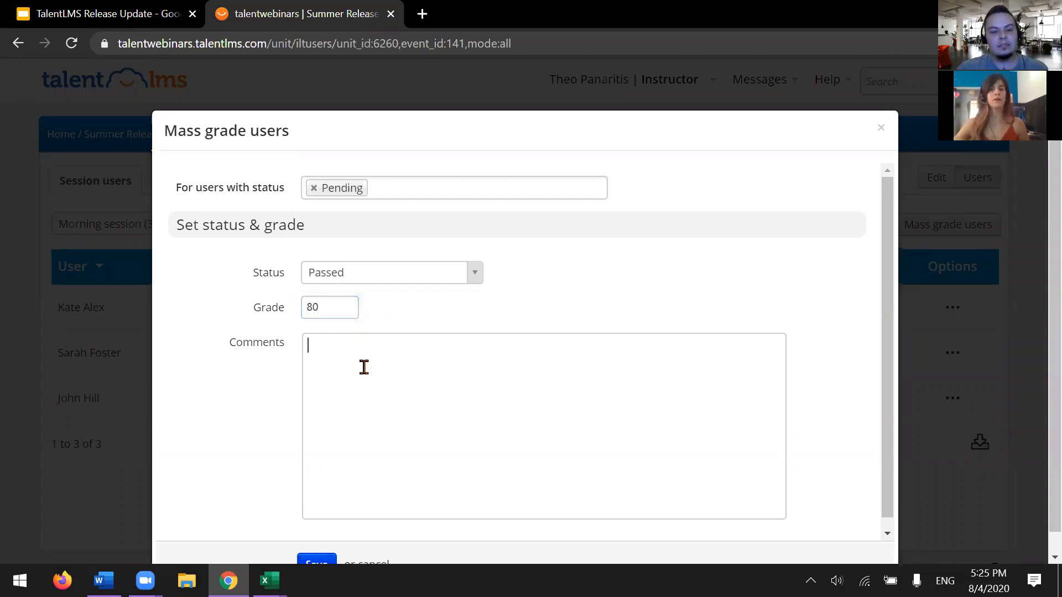
text(Nice job!)
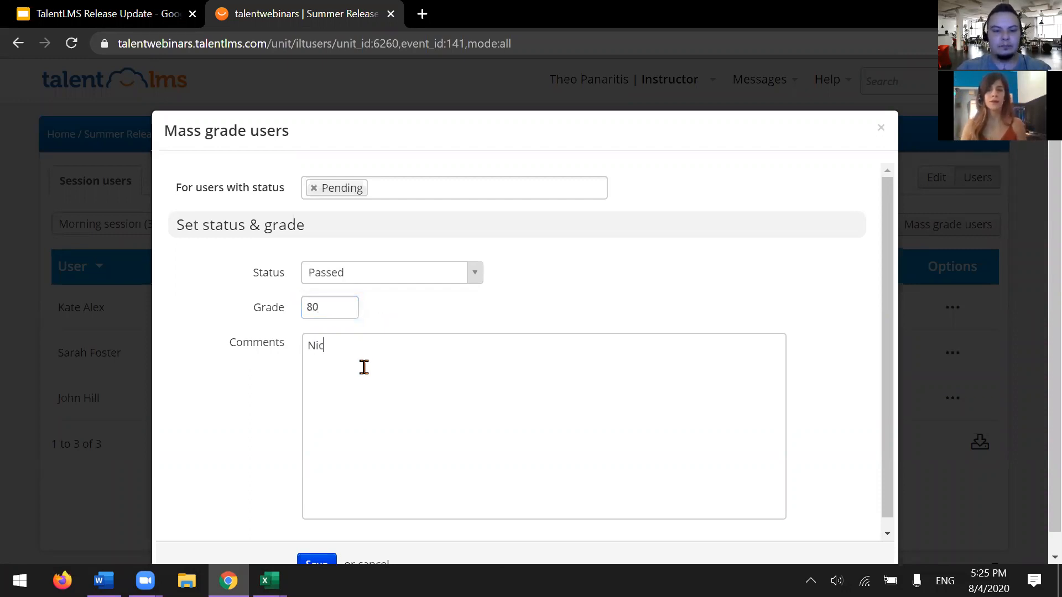
click(313, 561)
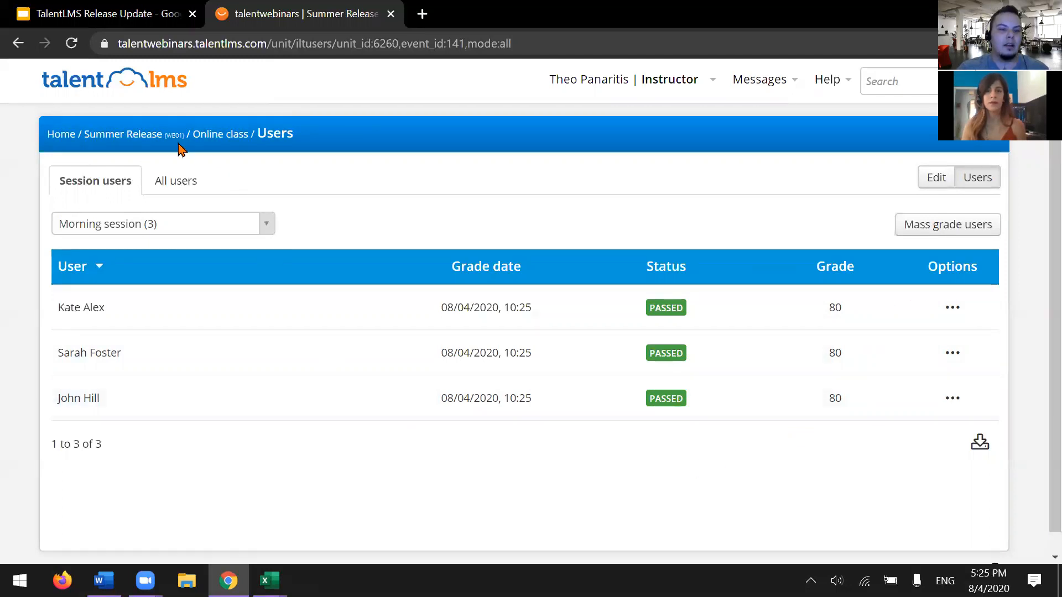
Return to the Summer Release course and add a test unit named "Quiz"
click(162, 141)
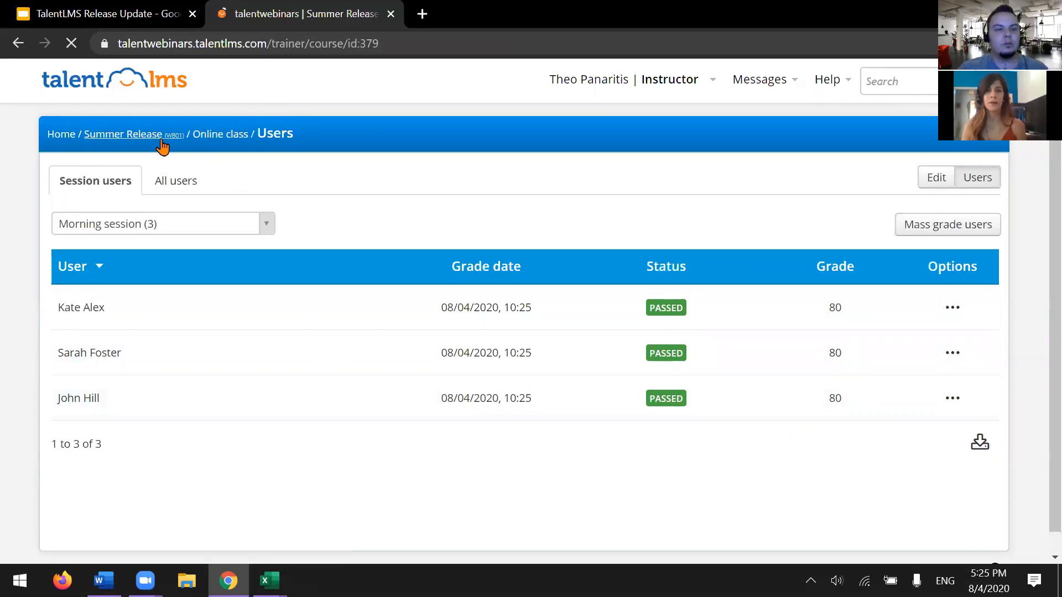
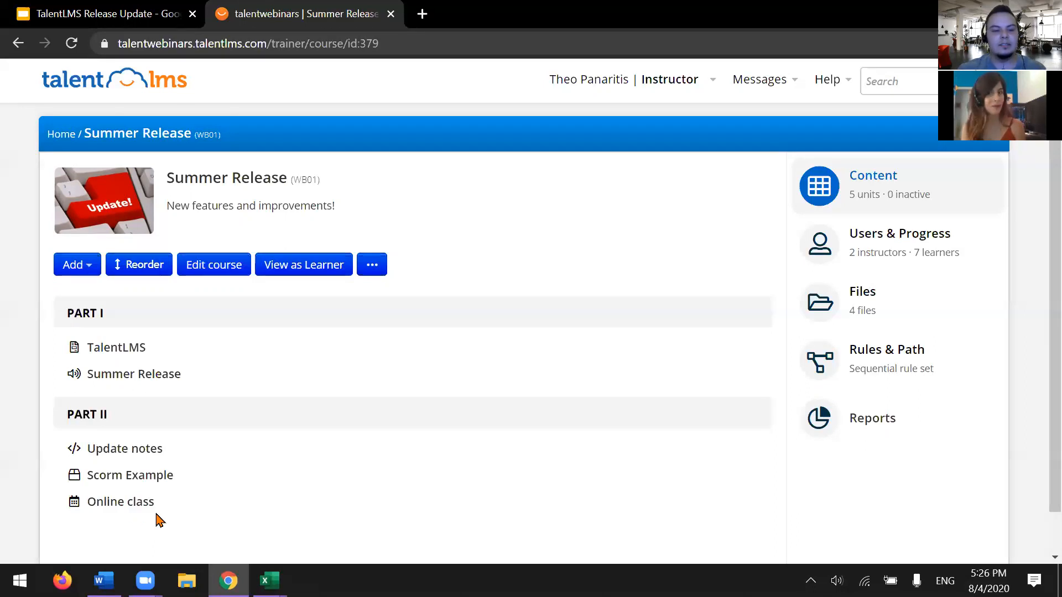
mouse_move(132, 511)
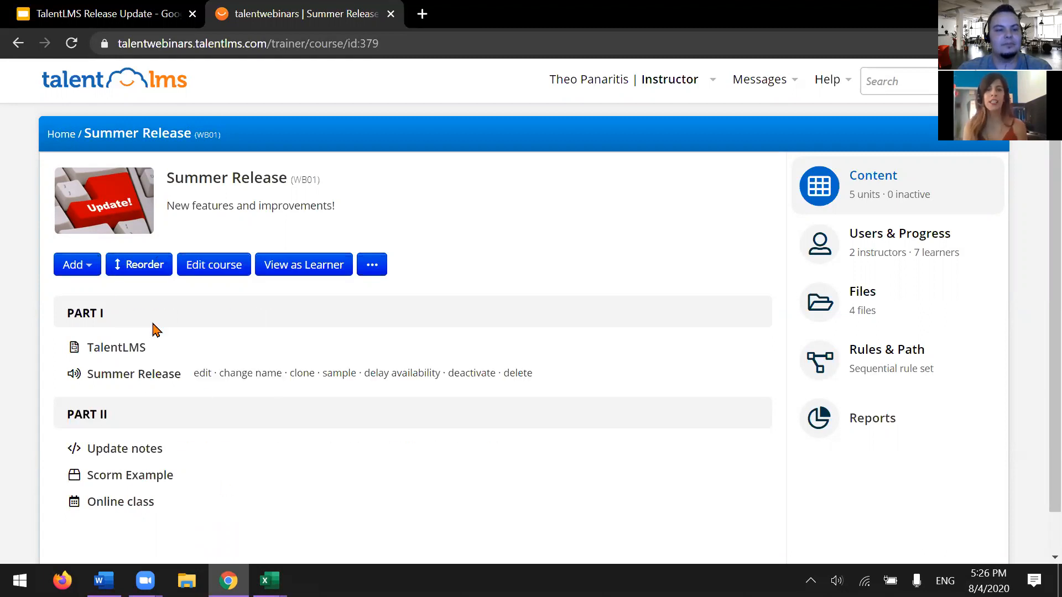
click(84, 269)
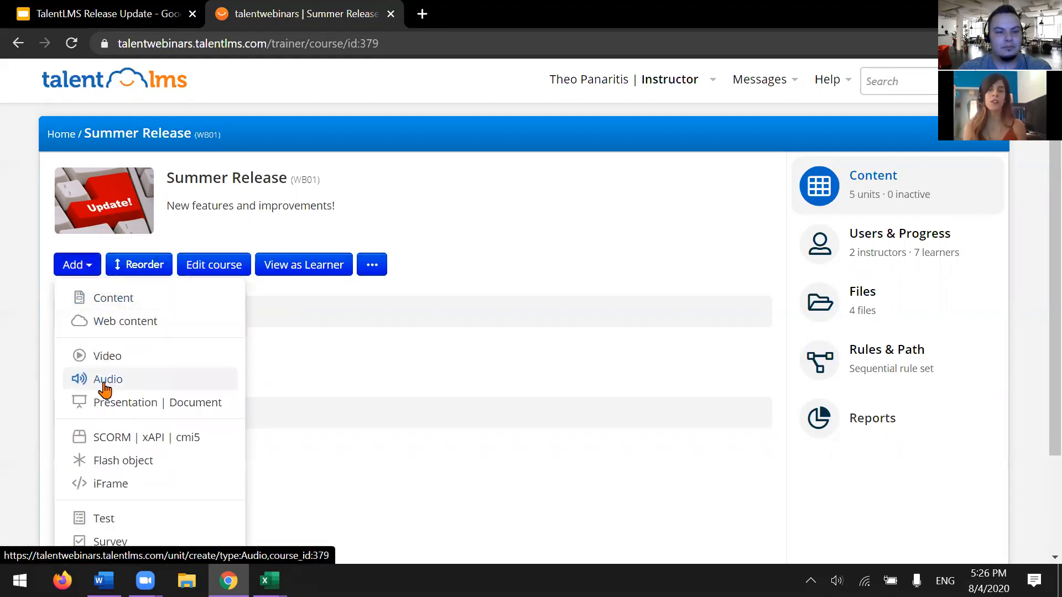
scroll(110, 420, down, 1)
click(123, 440)
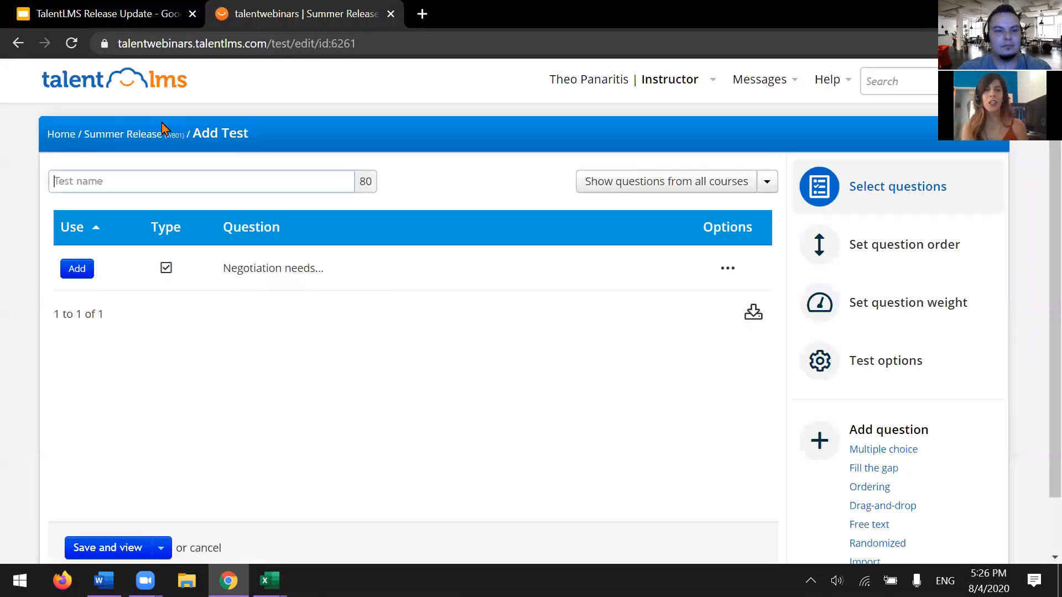
click(165, 177)
text(Quiz)
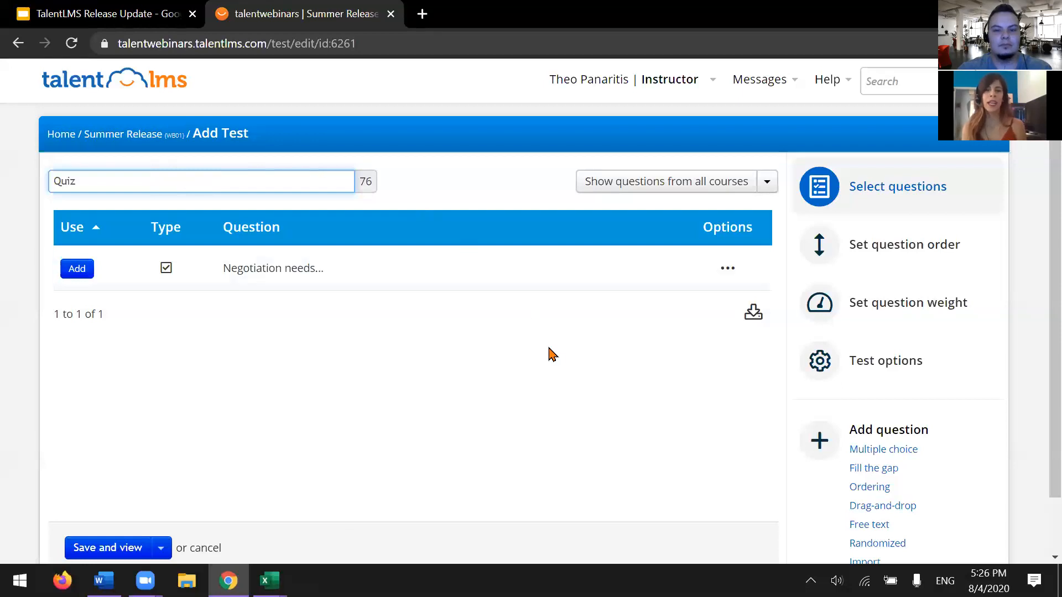
click(559, 362)
Start a multiple-choice question with the first-name variable followed by "what is the best practice for webinars?"
scroll(806, 447, down, 1)
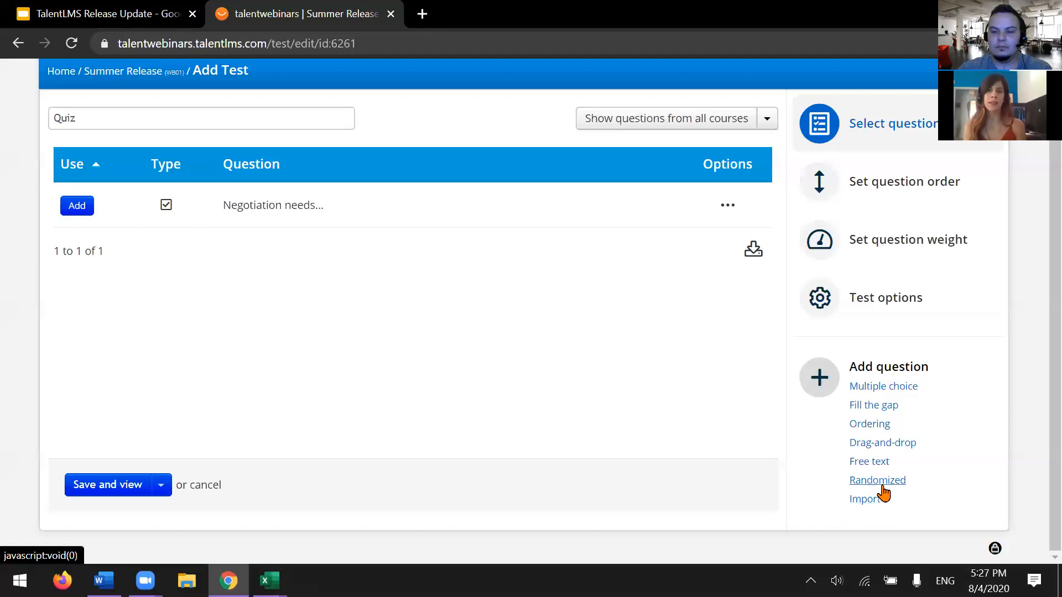
click(900, 390)
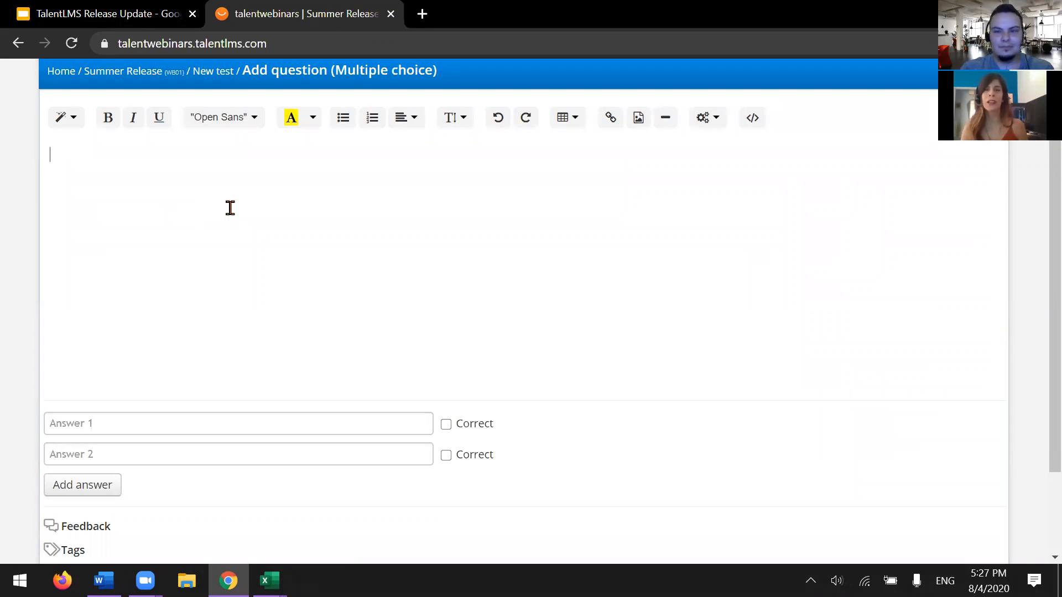
click(719, 126)
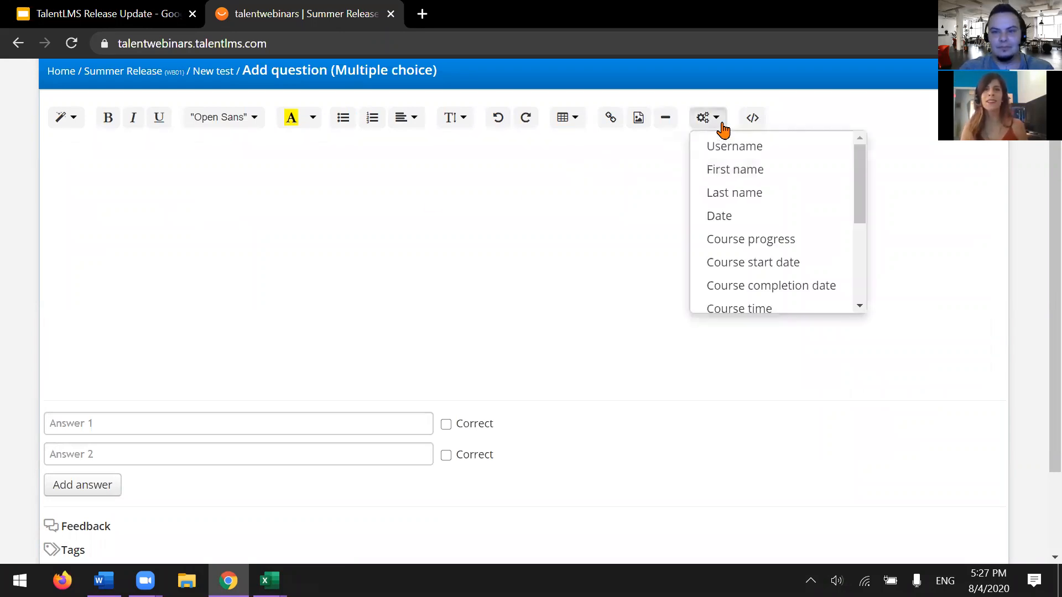
click(763, 171)
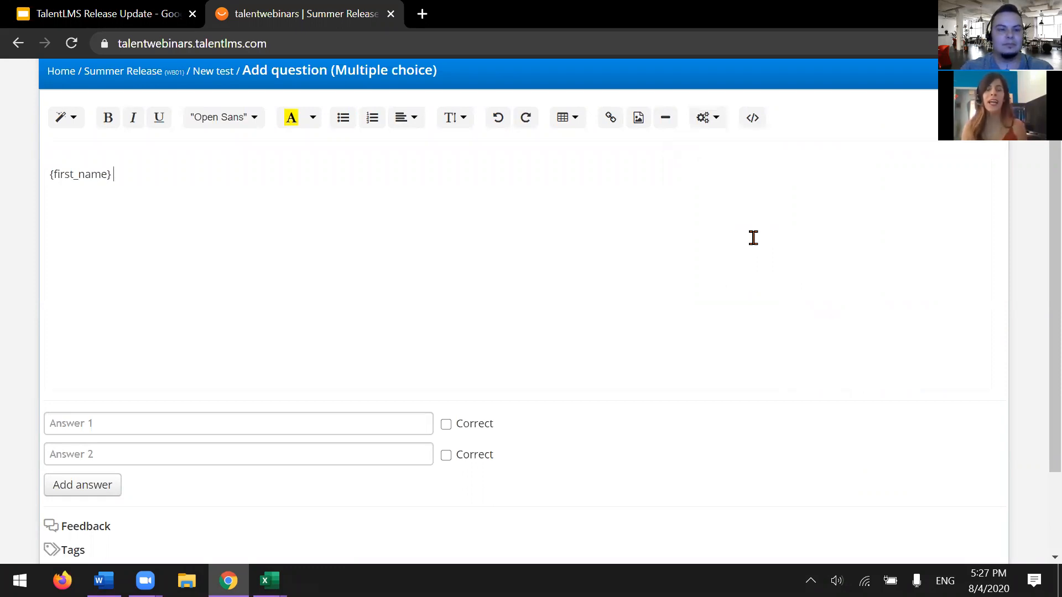
text(what is the best practice for webinars?)
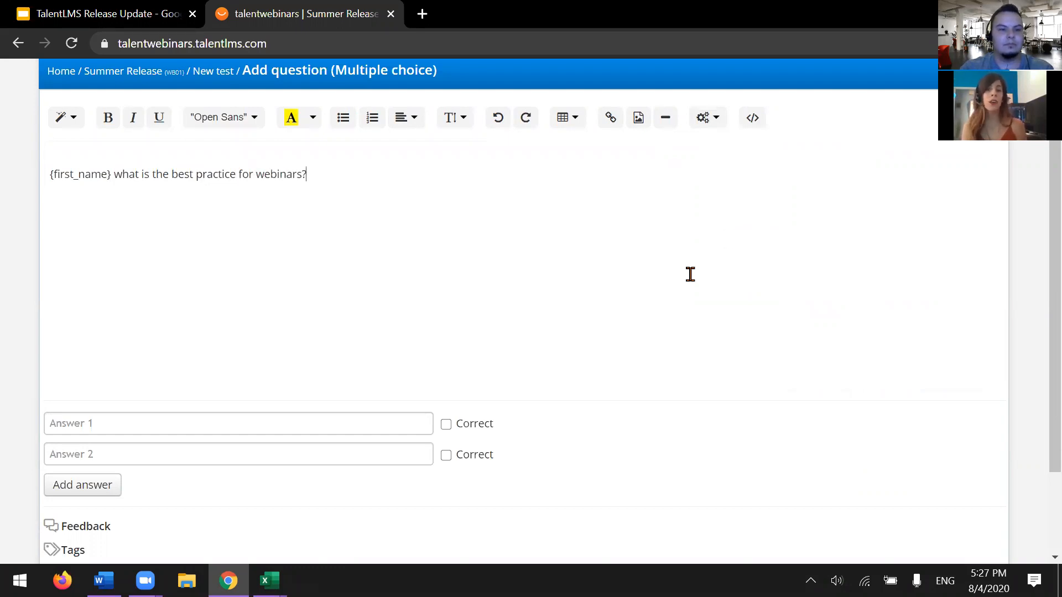
Enter the answers "Example" and "Example 1" for the webinar question and mark "Example" as correct
scroll(690, 275, down, 2)
click(250, 349)
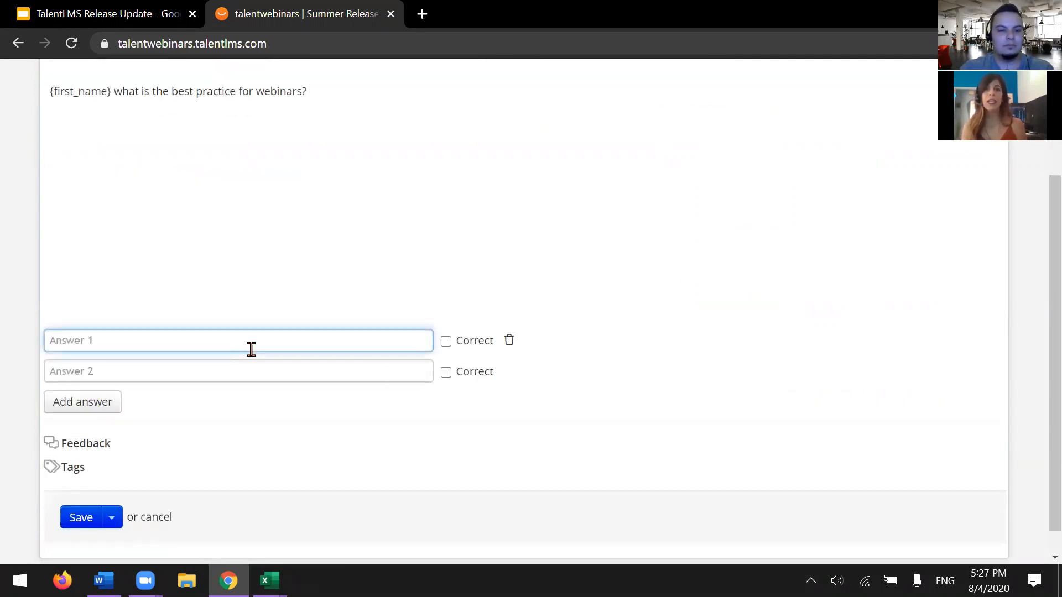
text(Example)
click(258, 375)
text(Example 1)
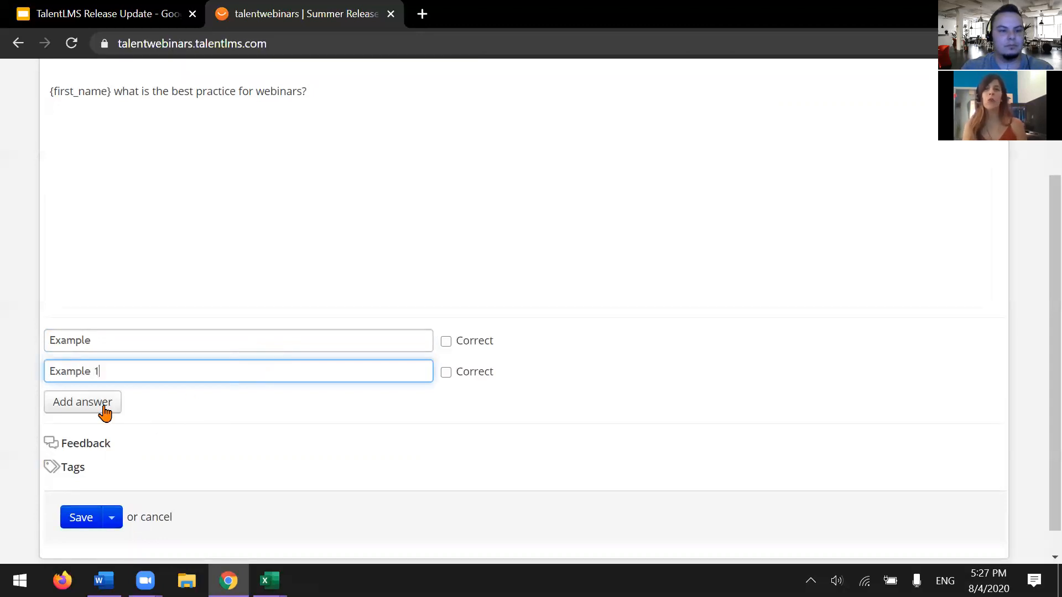
click(472, 347)
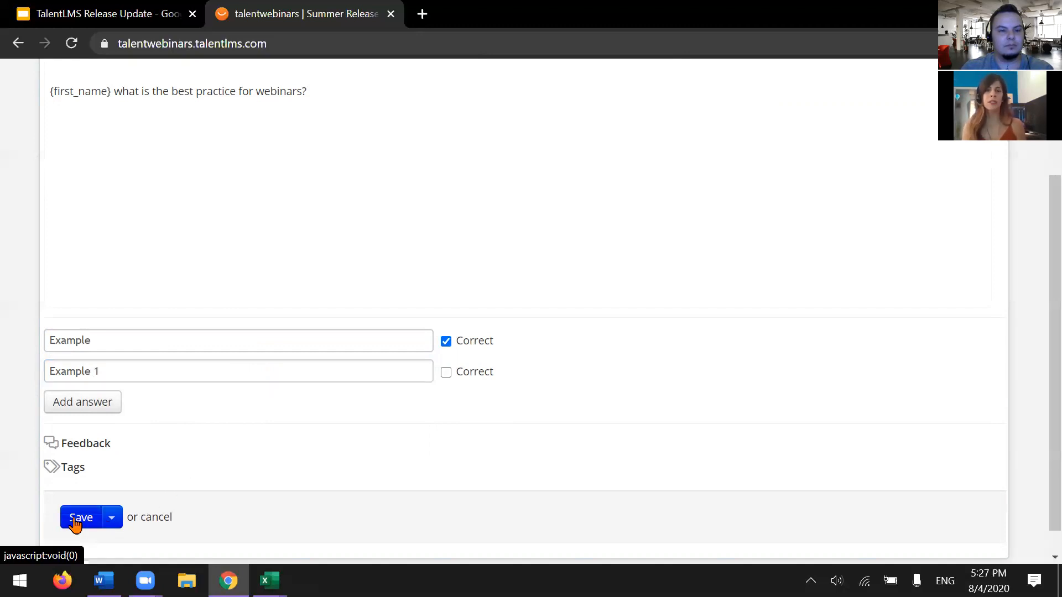
Tag the question with a new "webinars" tag and save it
click(78, 468)
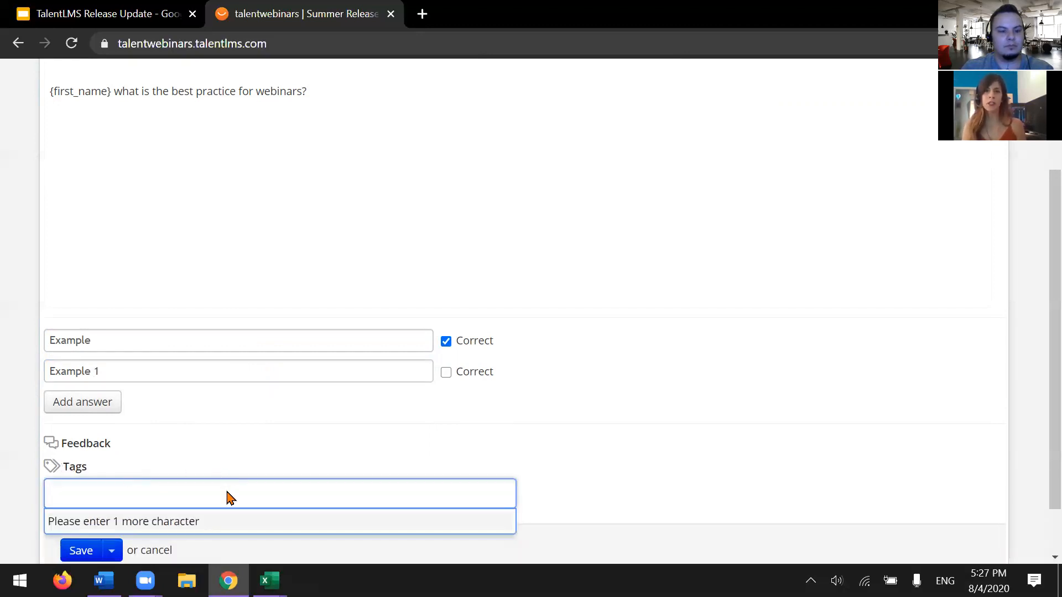
text(webinars)
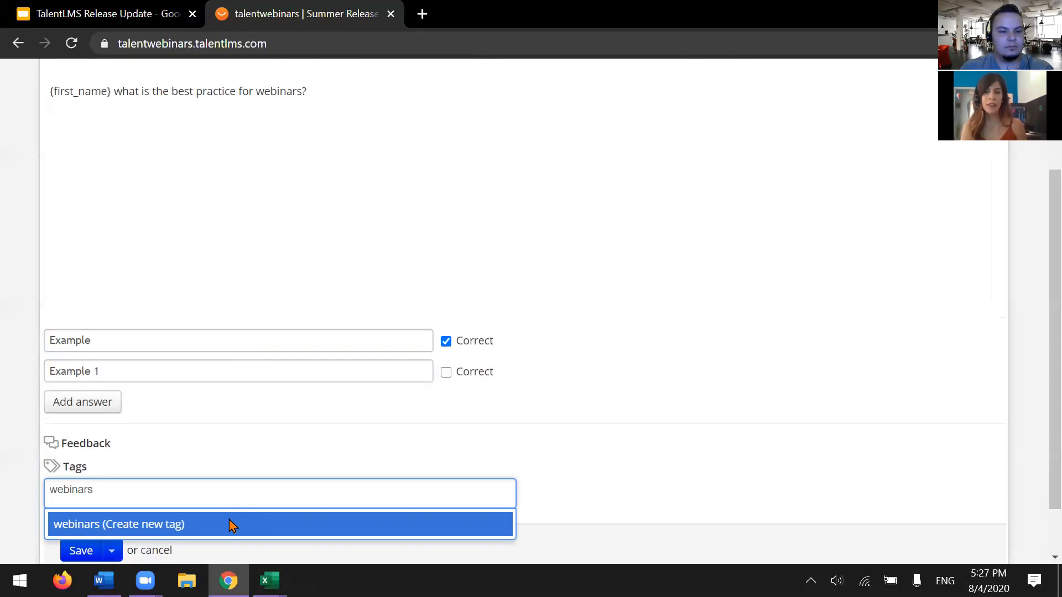
click(231, 524)
click(80, 550)
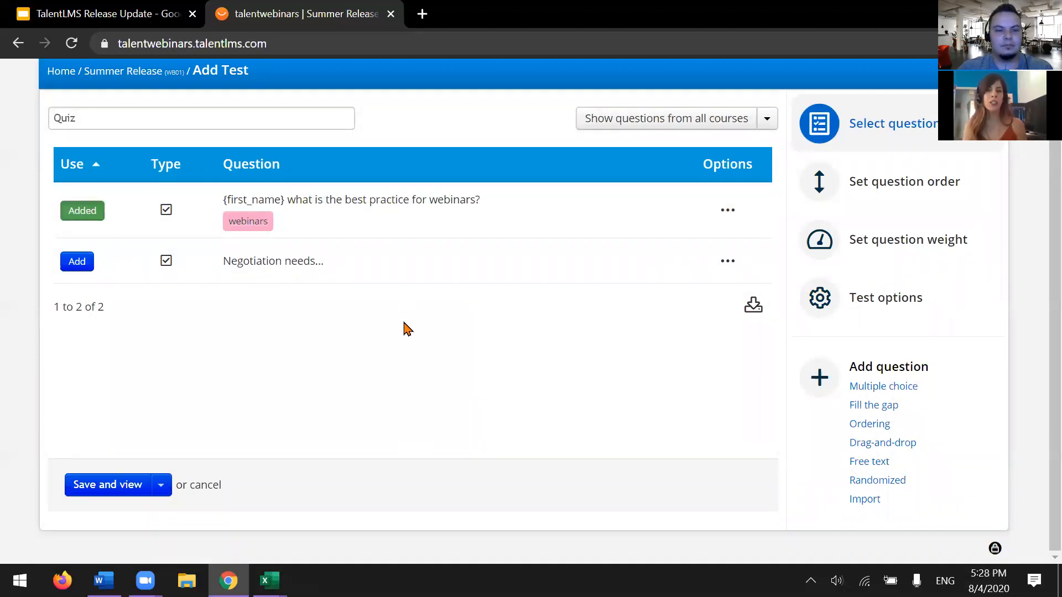
Show questions from all courses and add "Match the correct pairs" and "Negotiation needs..." to the test
click(615, 127)
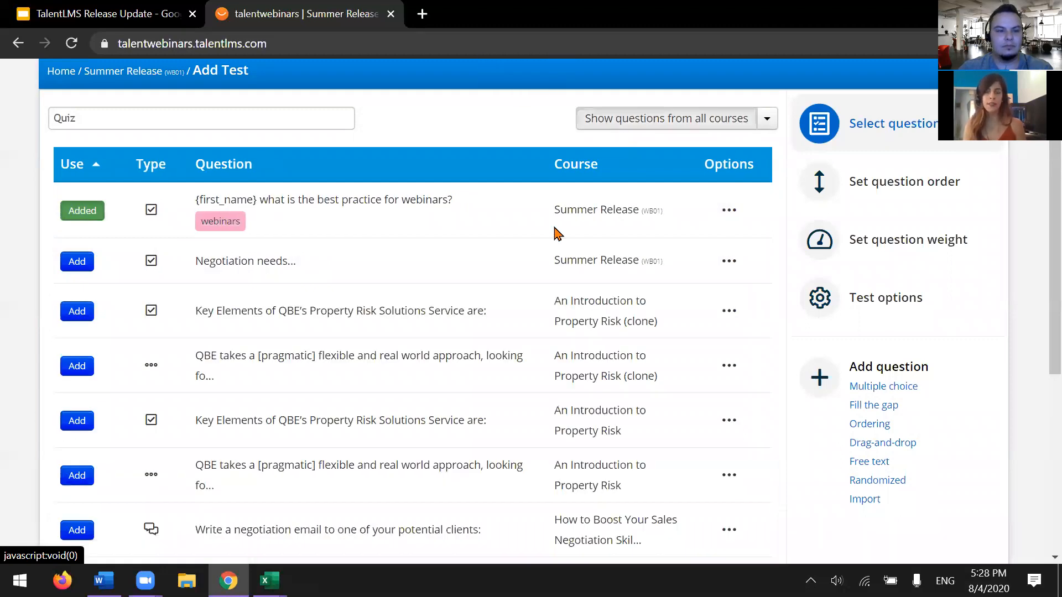
scroll(164, 372, down, 1)
scroll(164, 372, down, 3)
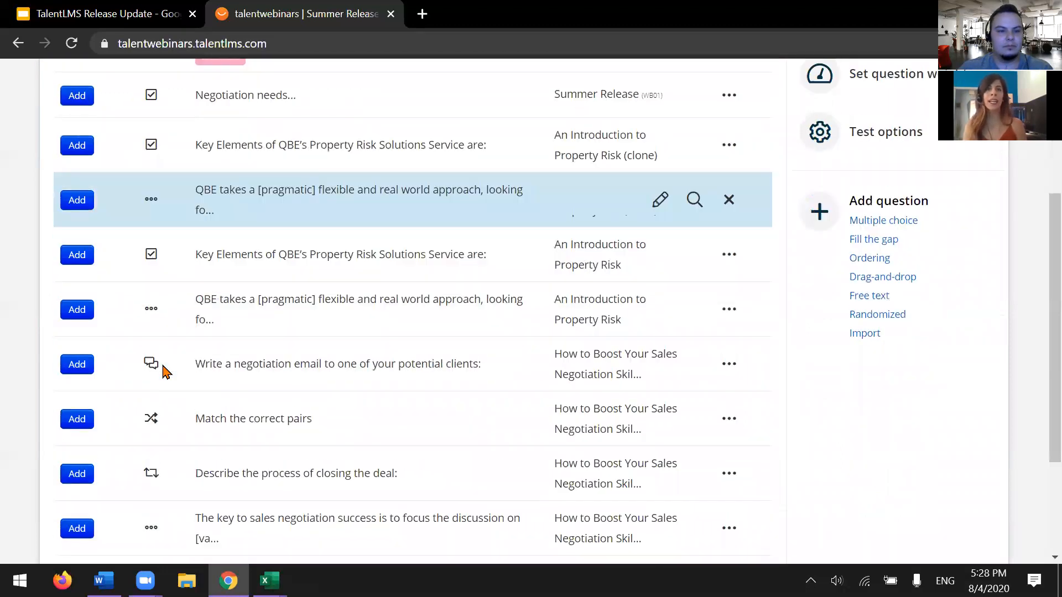
click(75, 419)
scroll(253, 394, up, 2)
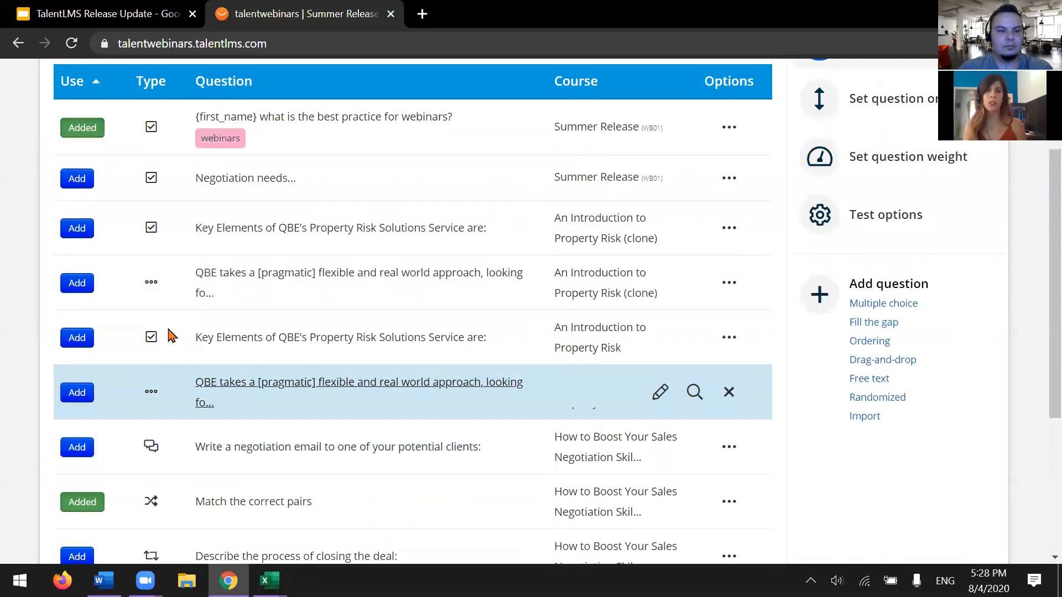
click(75, 178)
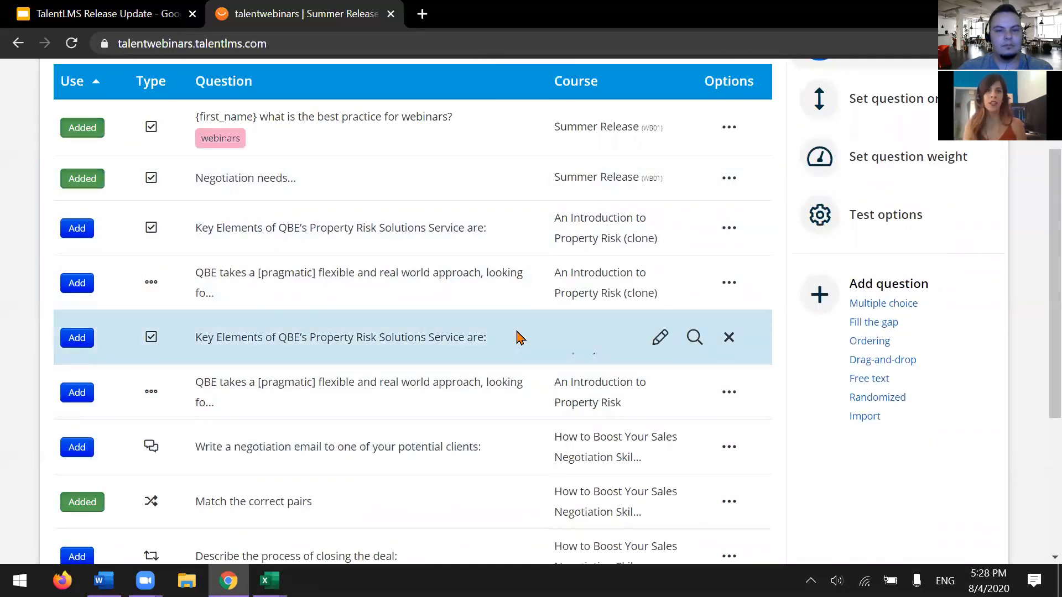
scroll(520, 337, up, 2)
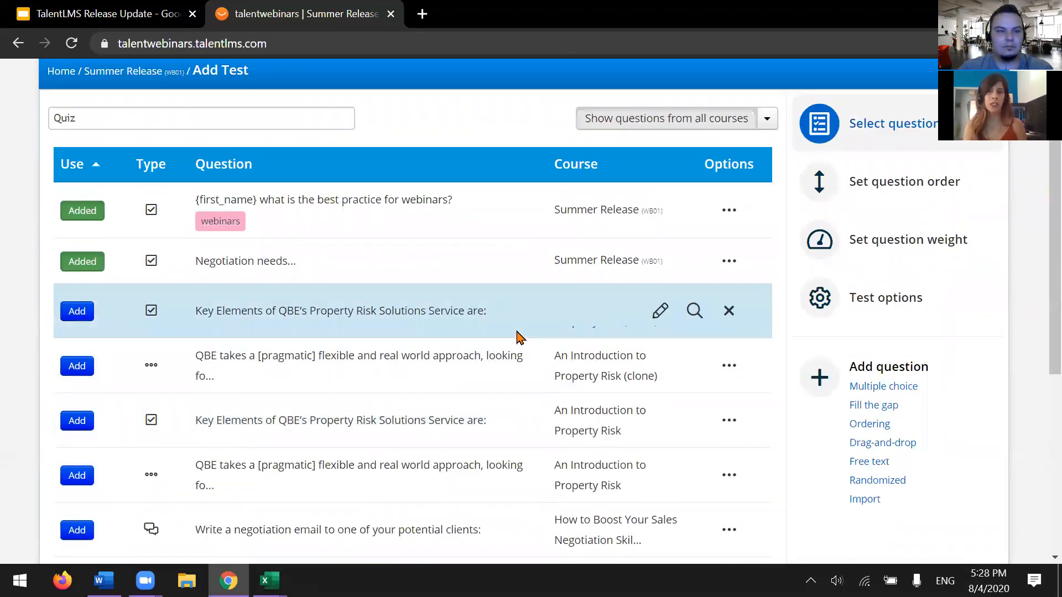
Set the test duration to 10 minutes and pass score to 60%, and shuffle both questions and possible answers
click(820, 310)
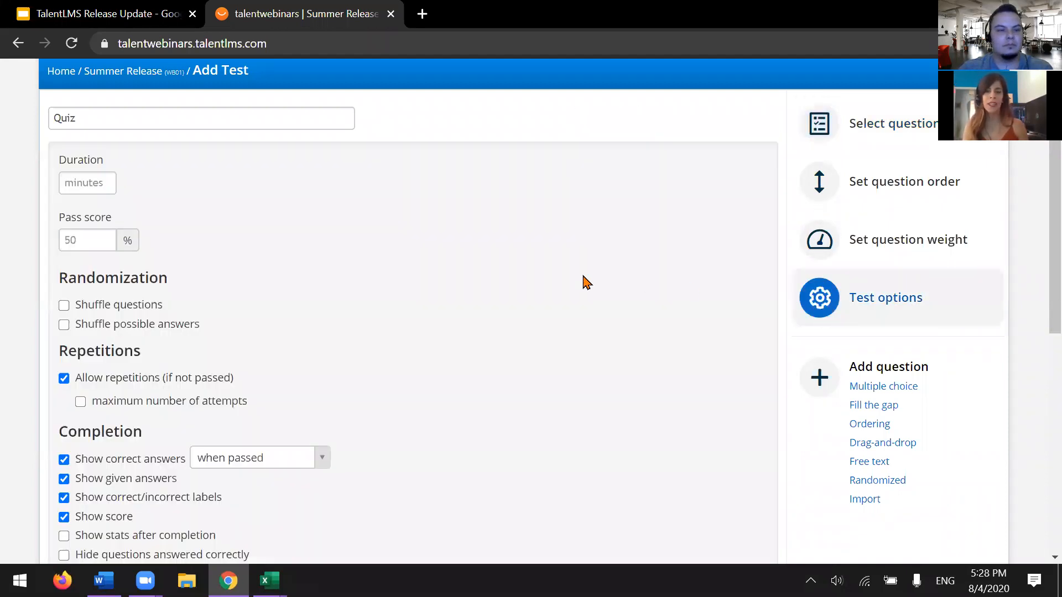
click(94, 178)
text(10)
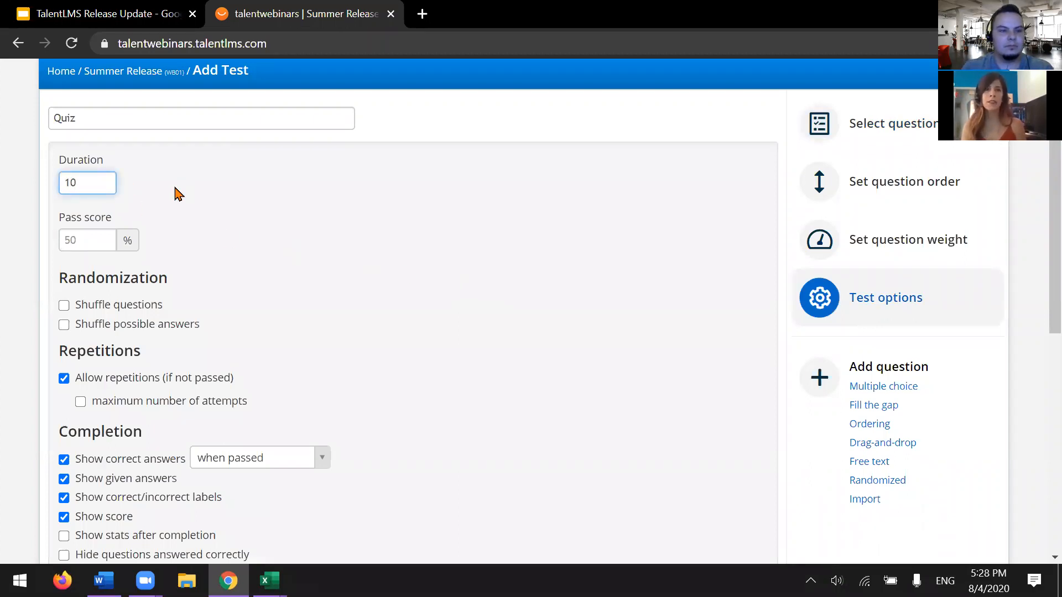
click(93, 233)
text(60)
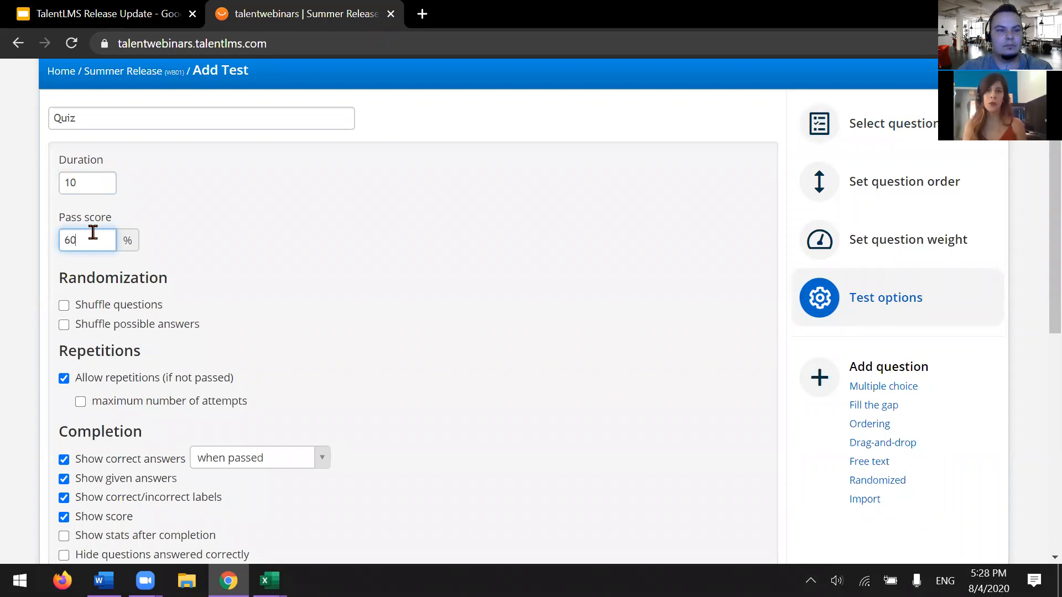
click(148, 326)
click(150, 307)
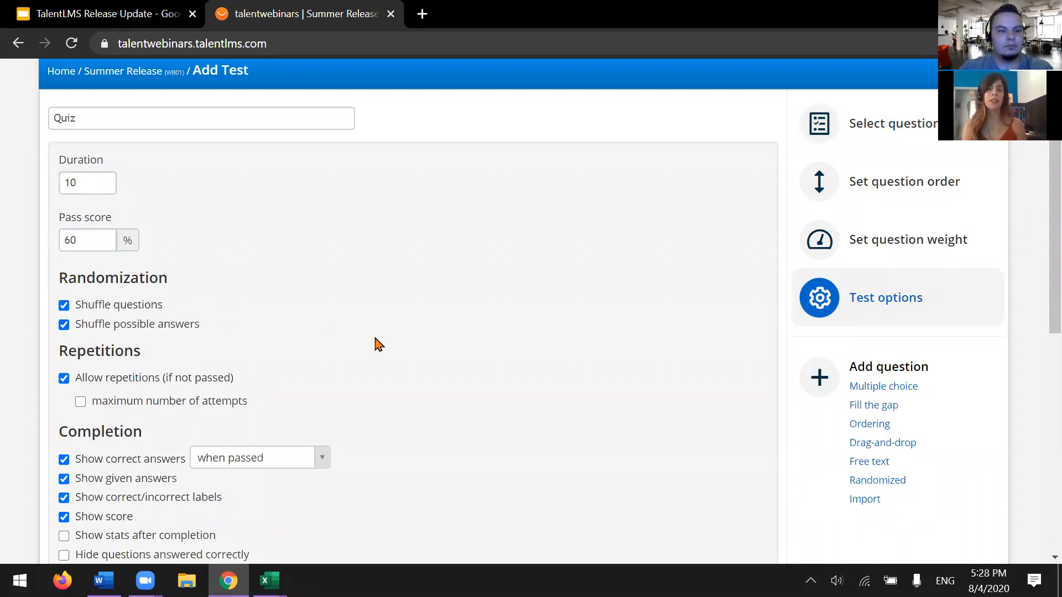
Limit the test to a maximum of 3 attempts, with a delay of 2 between each pair of attempts
scroll(375, 344, down, 3)
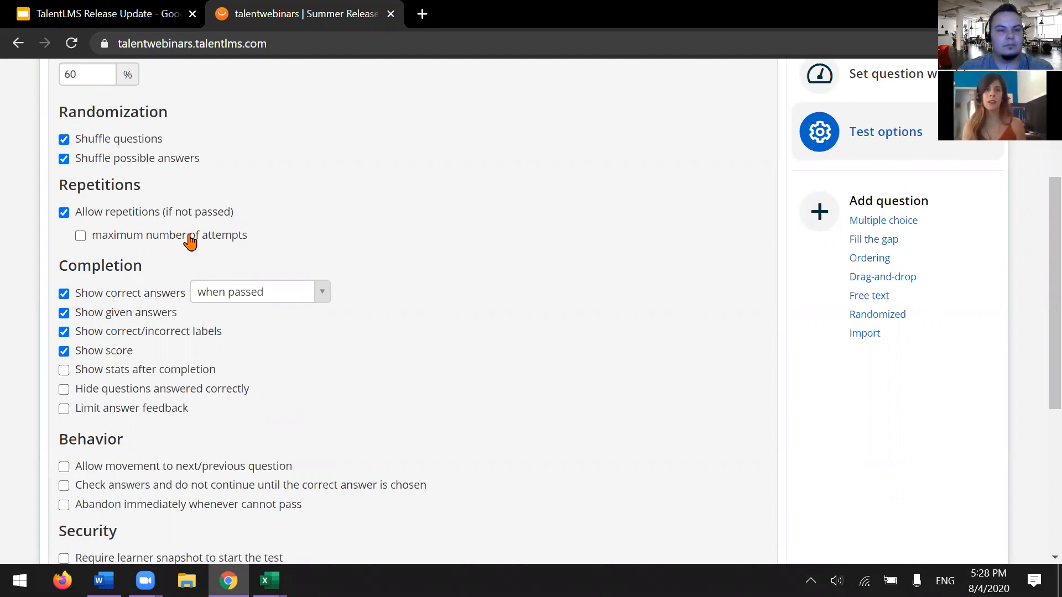
click(181, 247)
click(279, 235)
text(3)
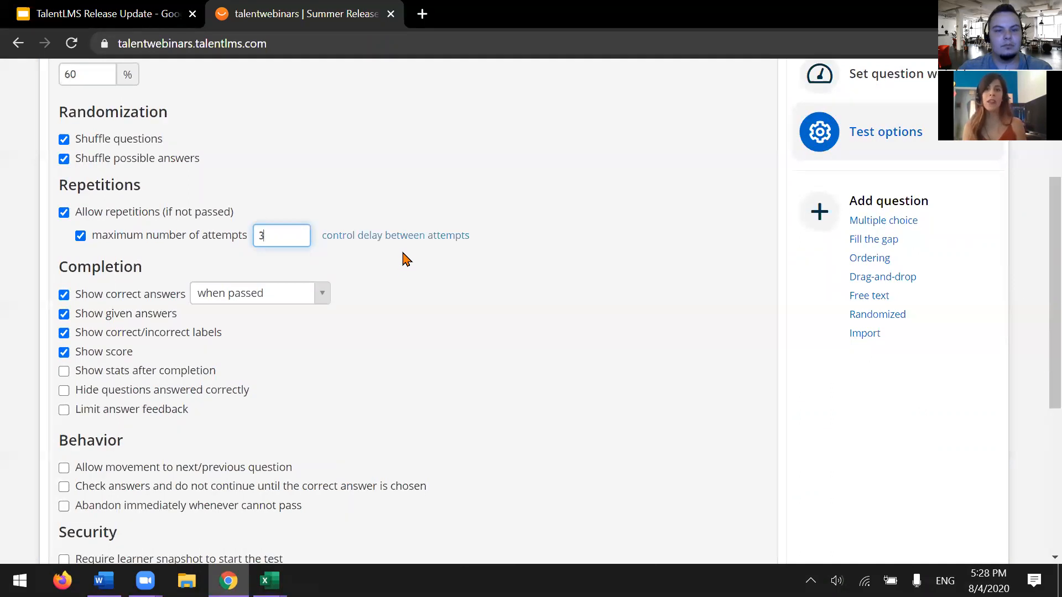
click(402, 238)
click(299, 263)
text(2)
click(305, 288)
text(2)
Limit answer feedback to "Only show when a test is failed" and allow movement to the next/previous question
scroll(498, 334, down, 2)
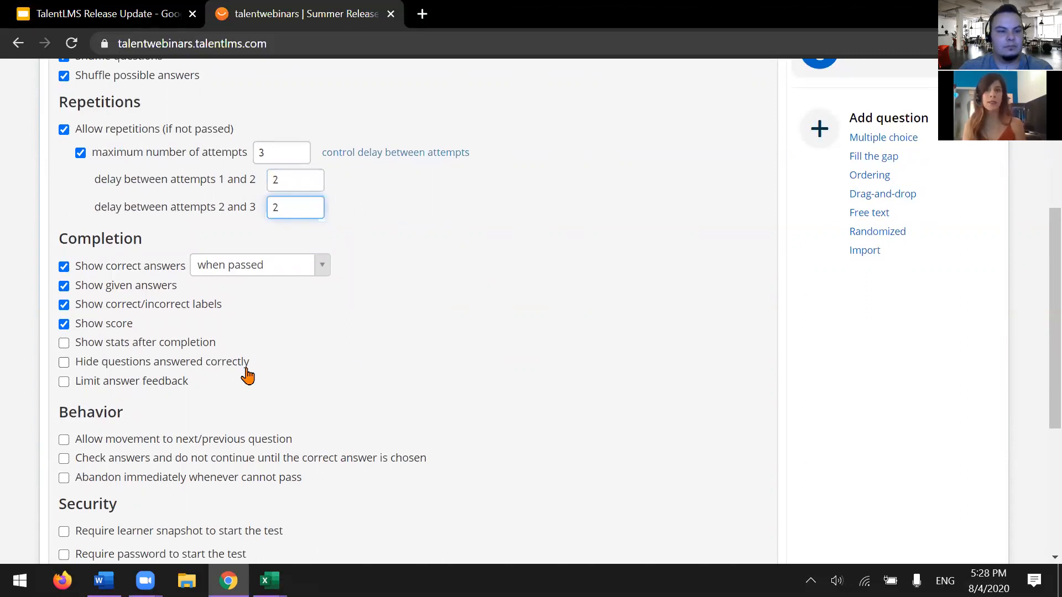
click(279, 271)
click(279, 275)
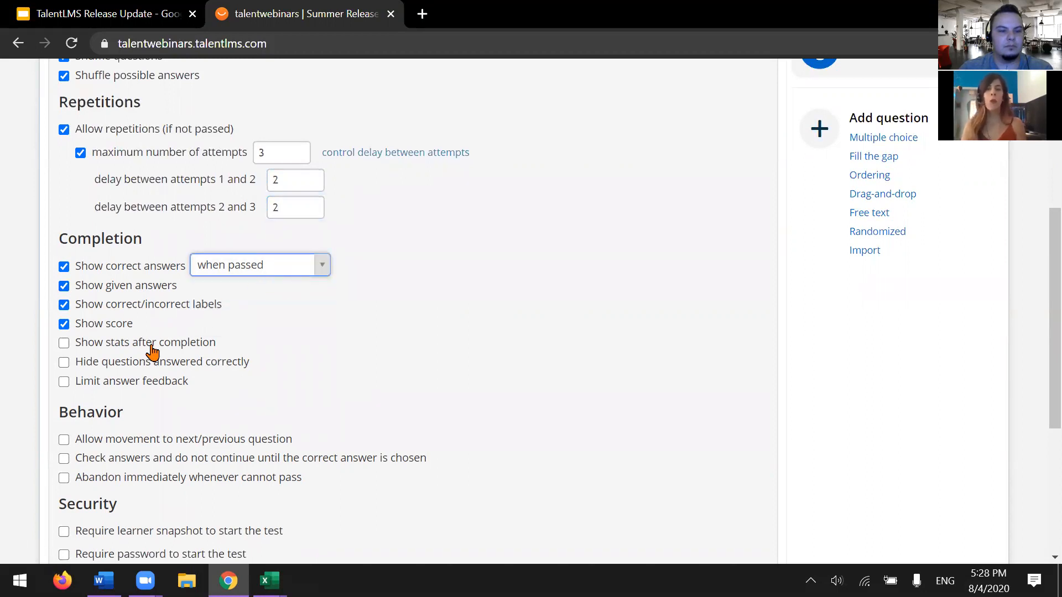
click(126, 392)
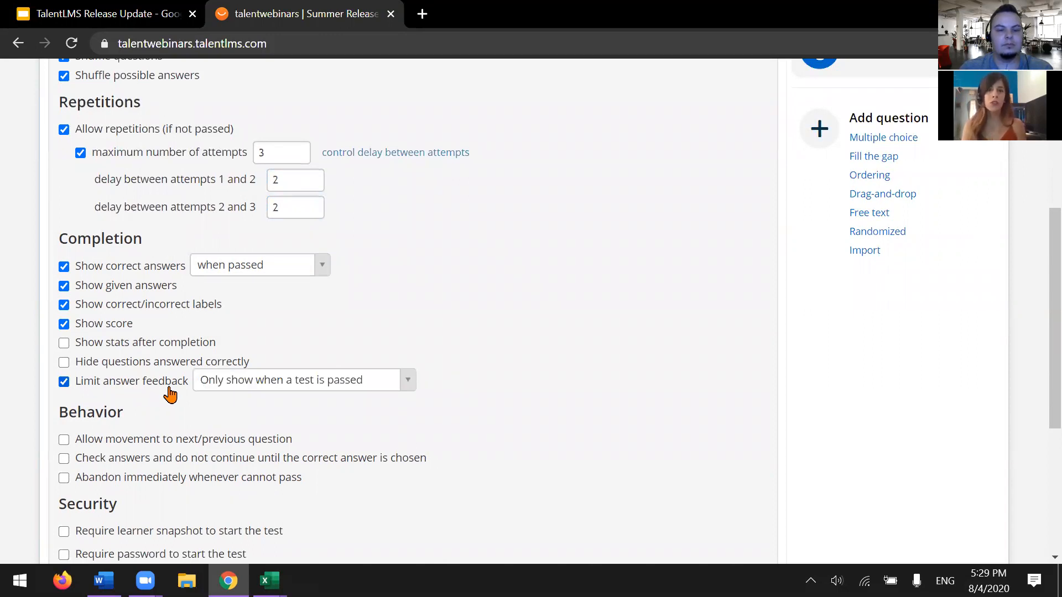
click(375, 390)
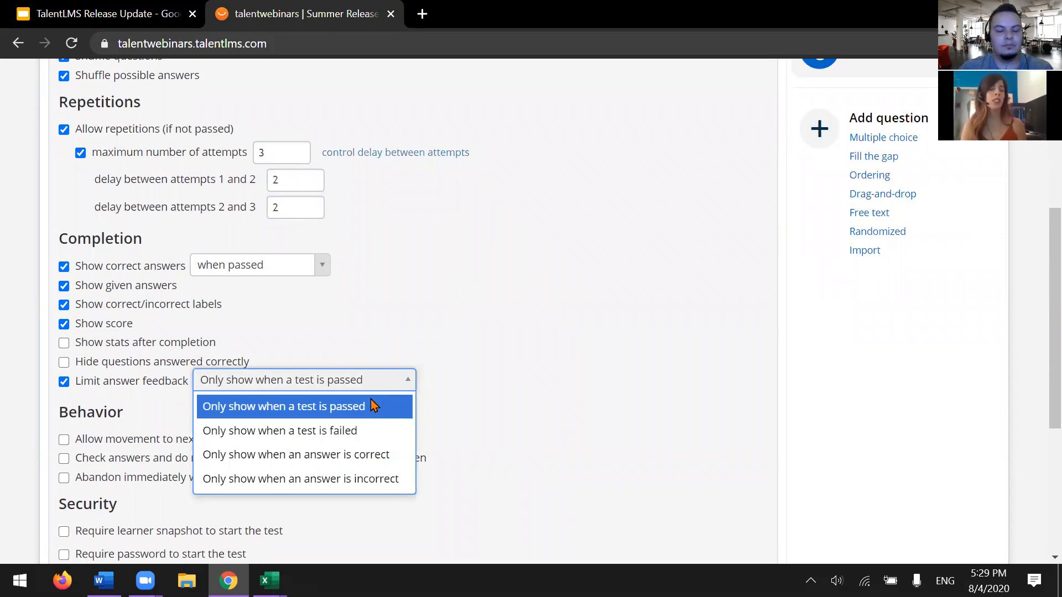
click(380, 439)
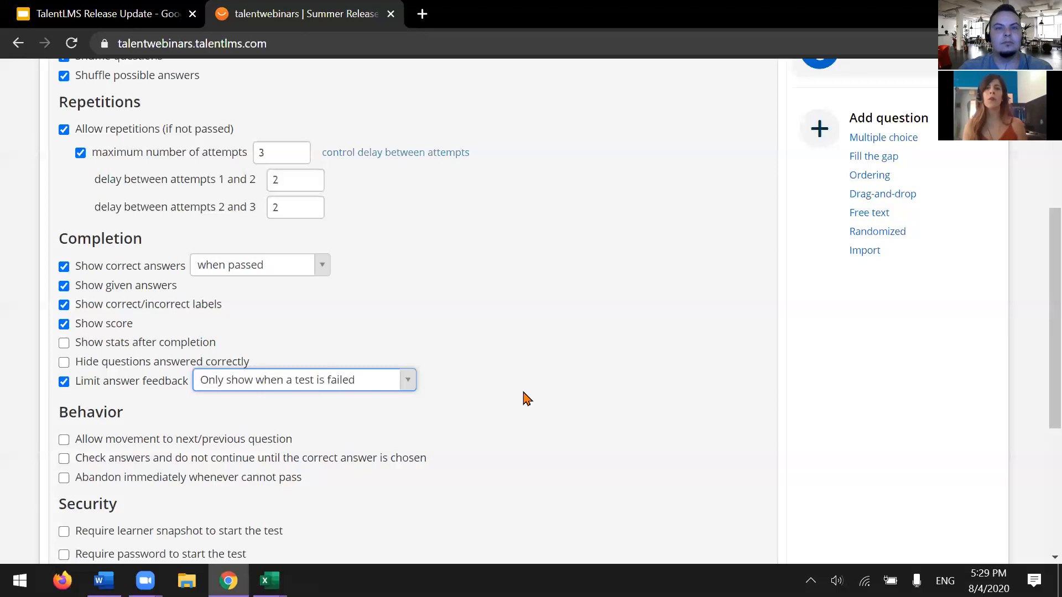
scroll(527, 398, down, 1)
click(275, 362)
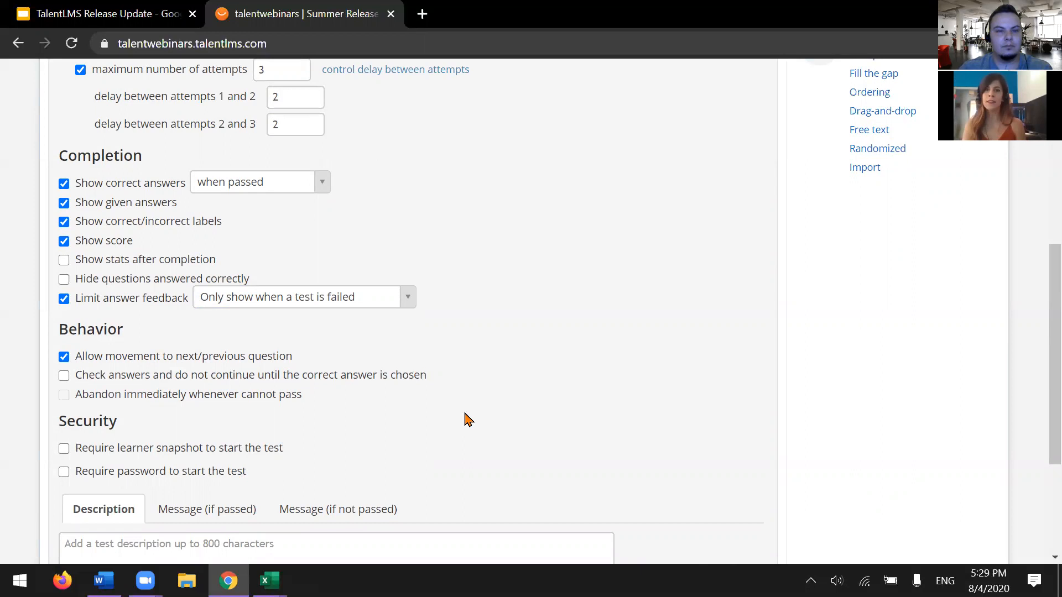
Add the test description "Good luck! :)", then save and view the test
scroll(465, 421, down, 3)
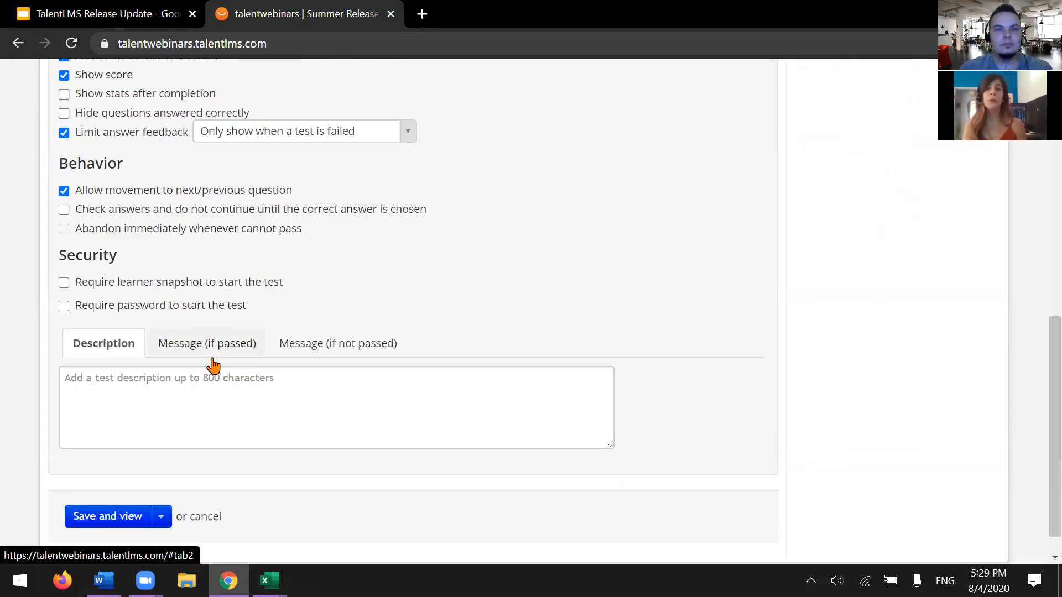
click(210, 393)
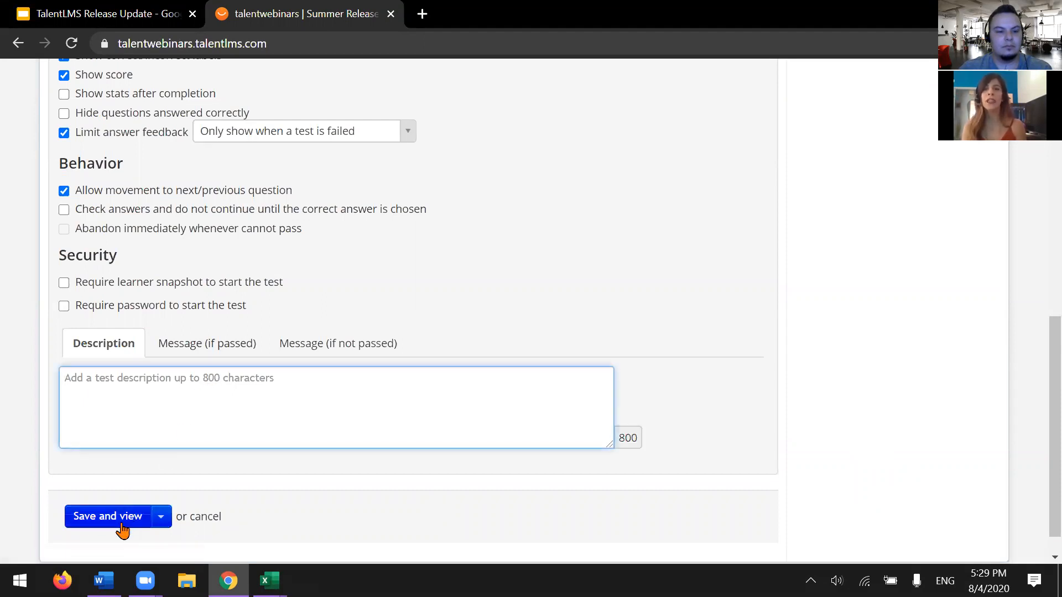
text(Good luck! :))
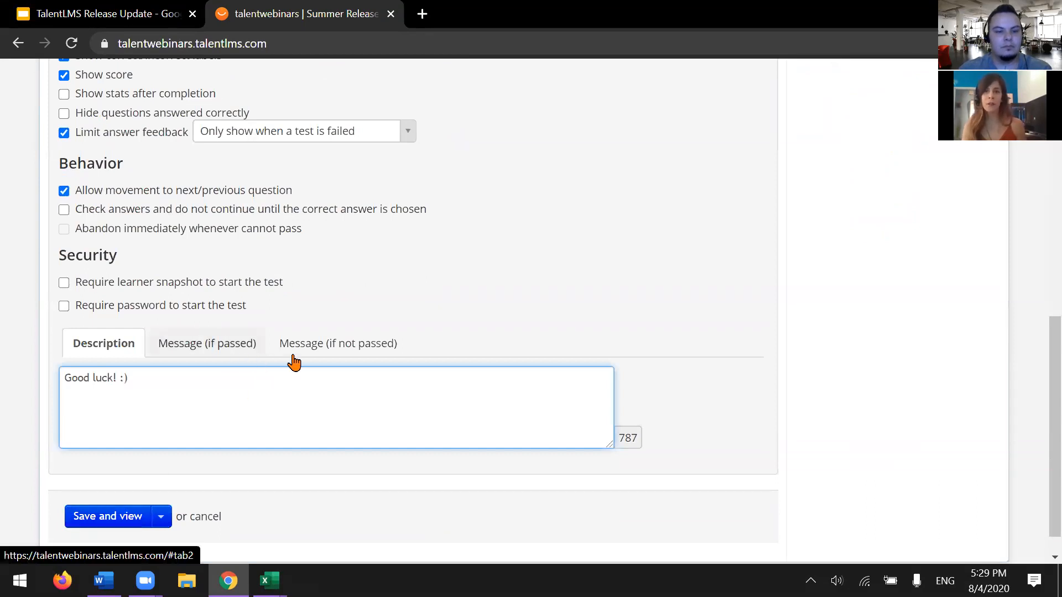
click(111, 526)
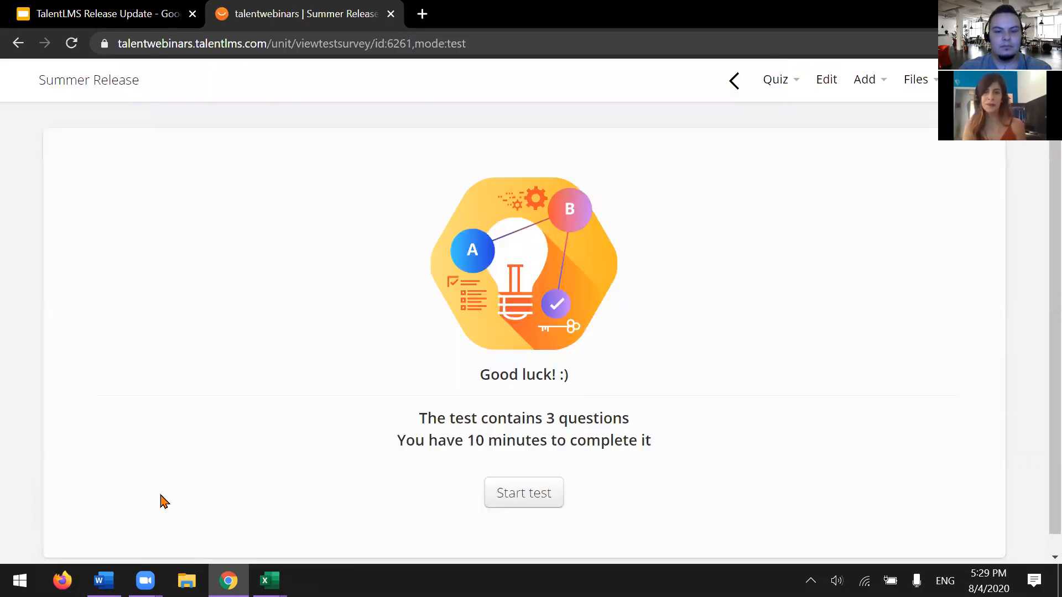
Start the test, submit an answer to the pair-matching question and choose "Example 1" for the webinar question
click(529, 496)
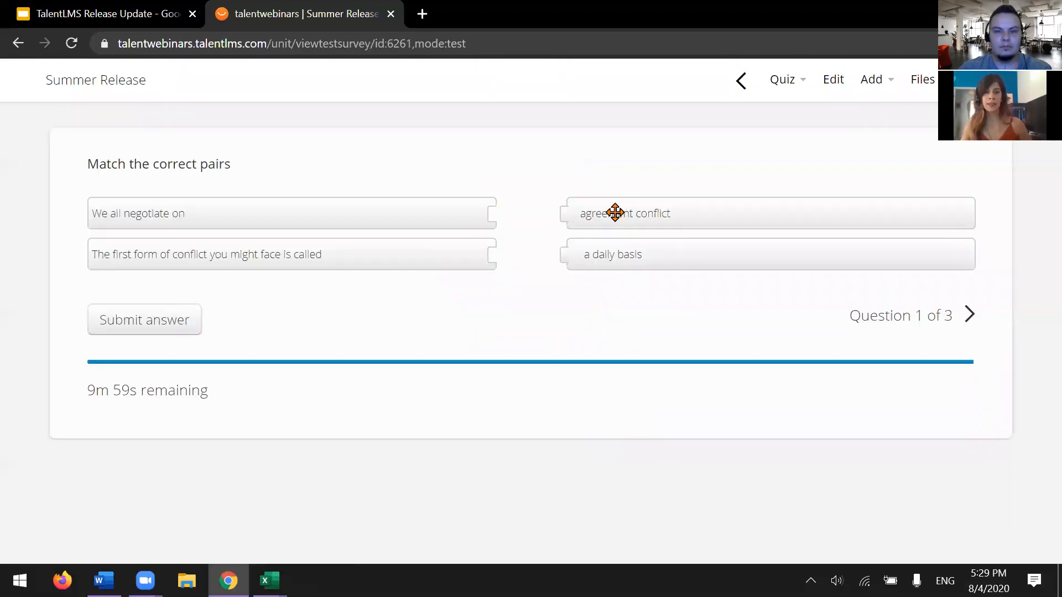
mouse_move(615, 212)
mouse_down()
mouse_move(504, 267)
mouse_move(619, 261)
mouse_move(562, 225)
mouse_move(607, 222)
mouse_up()
drag(607, 260, 515, 258)
click(148, 327)
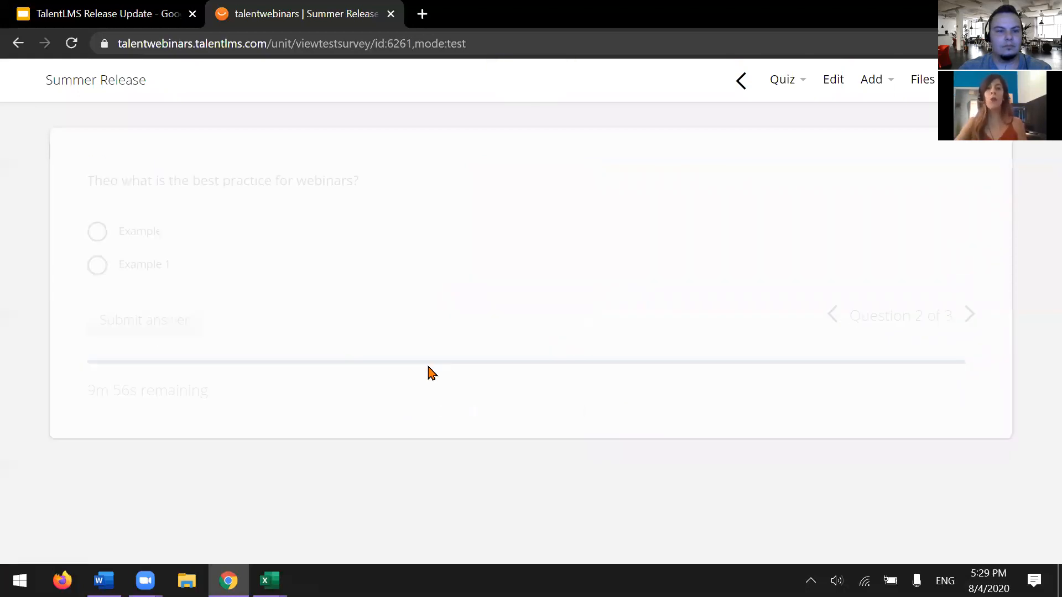
click(151, 266)
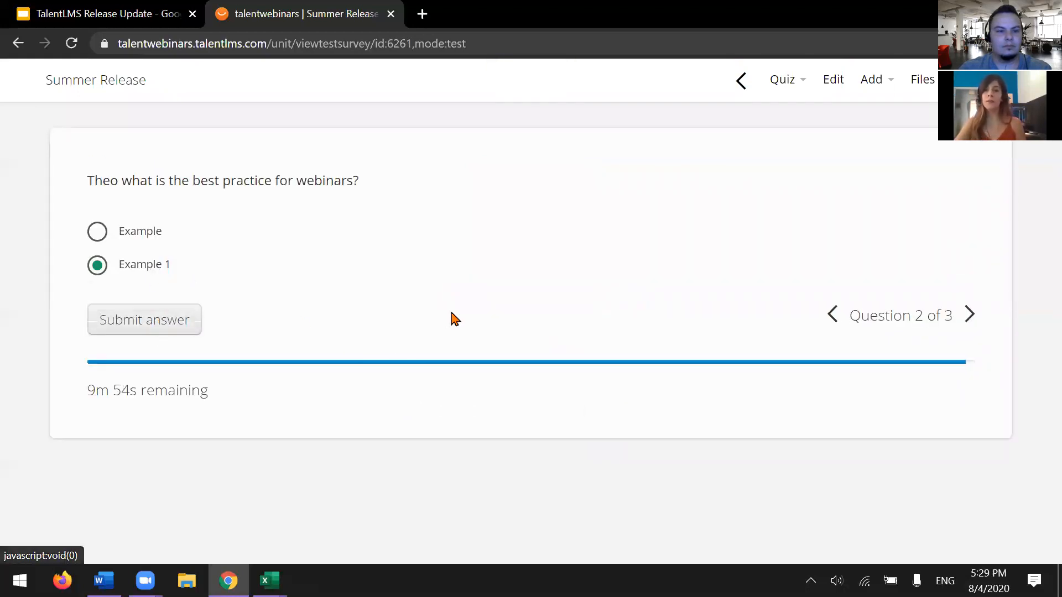
Return to the Summer Release course and set its rules to show units in any order
click(120, 86)
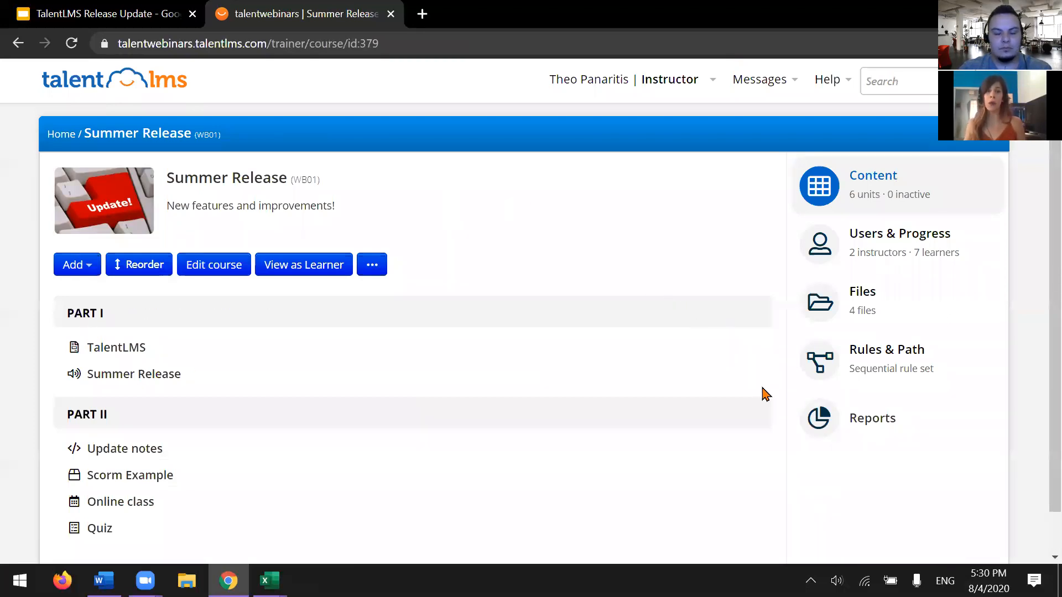
click(814, 374)
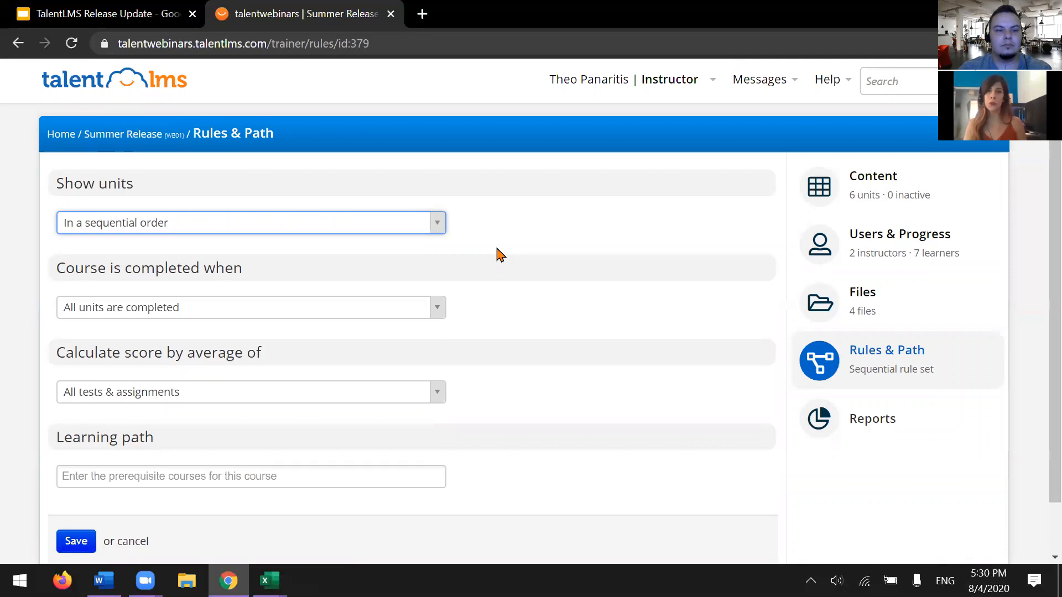
click(438, 224)
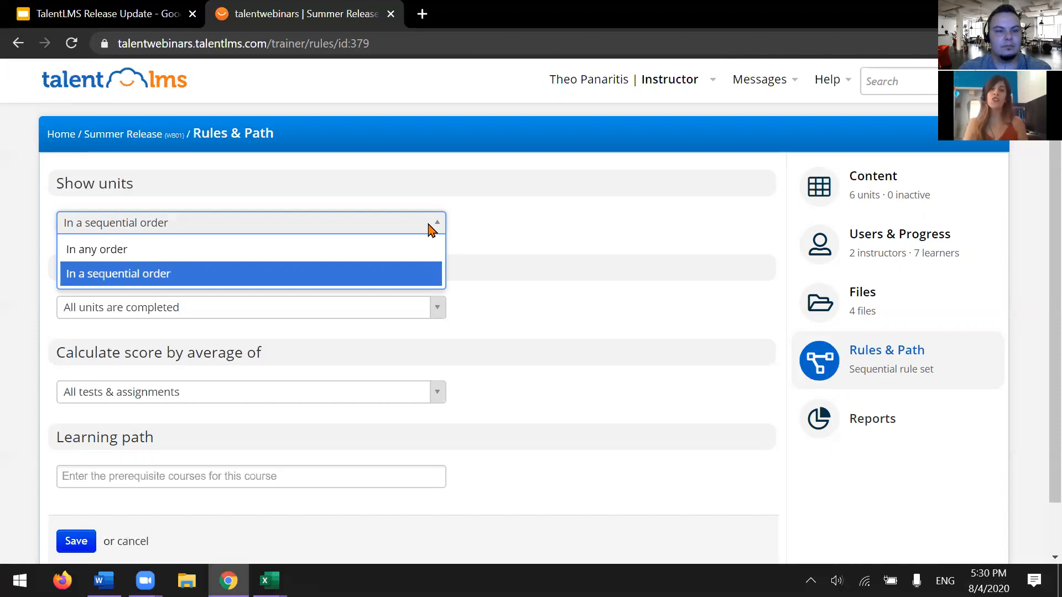
click(373, 255)
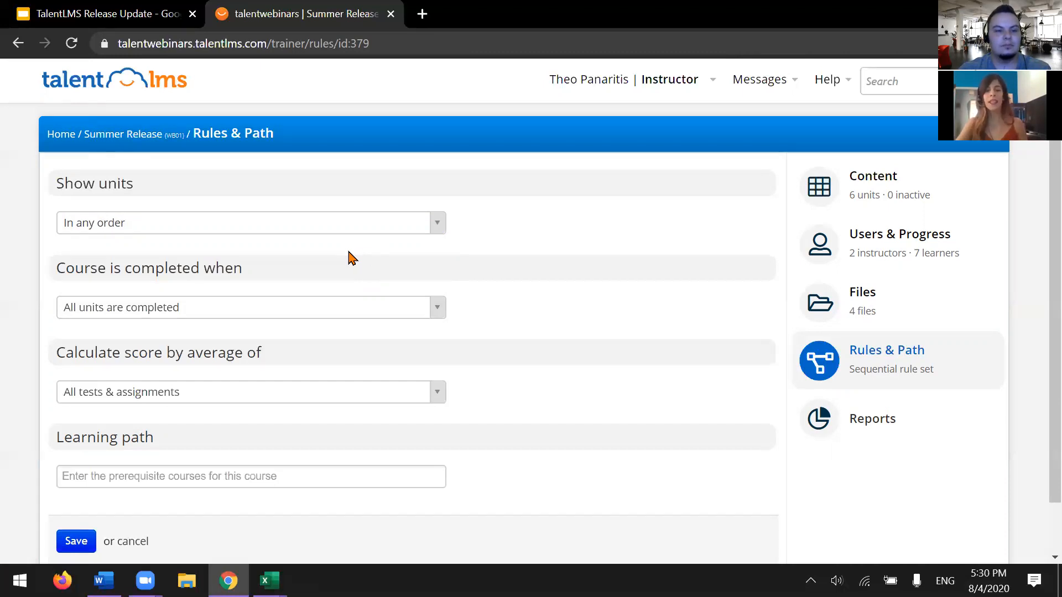
Review the course completion rule options, then return to the Summer Release course content
click(343, 315)
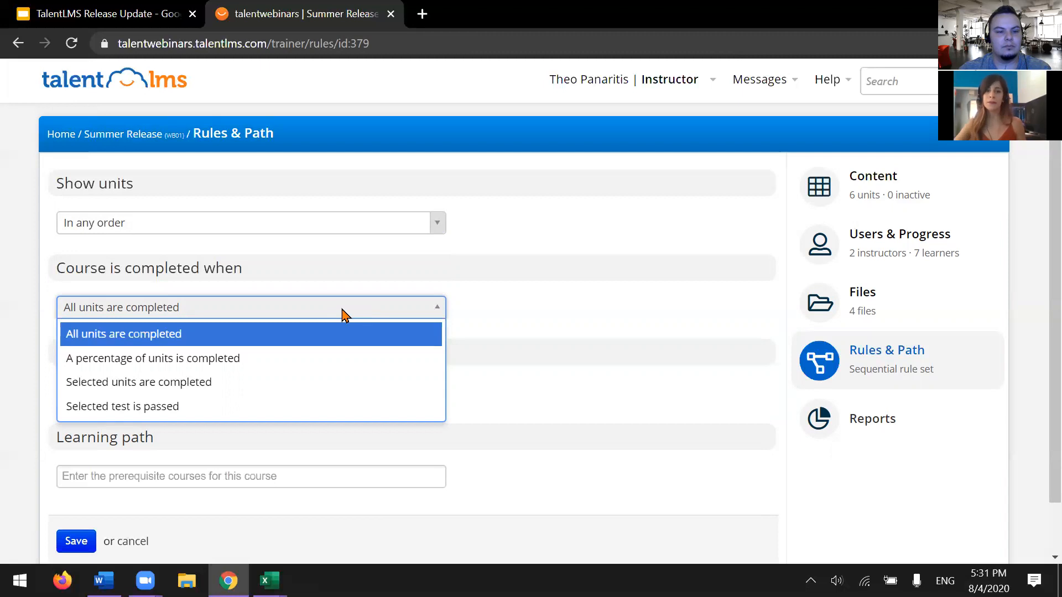
click(343, 314)
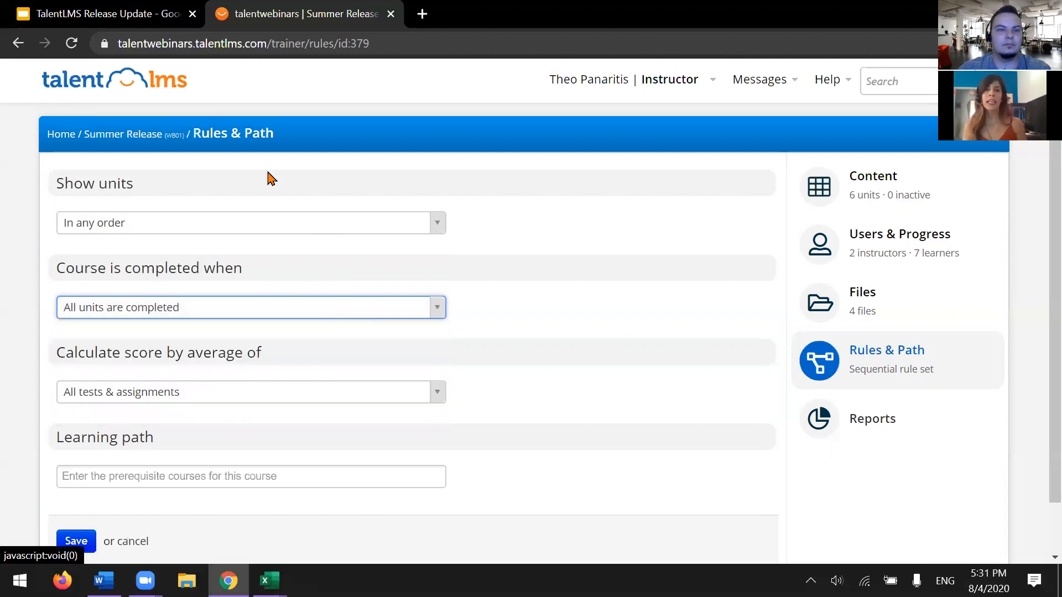
click(117, 137)
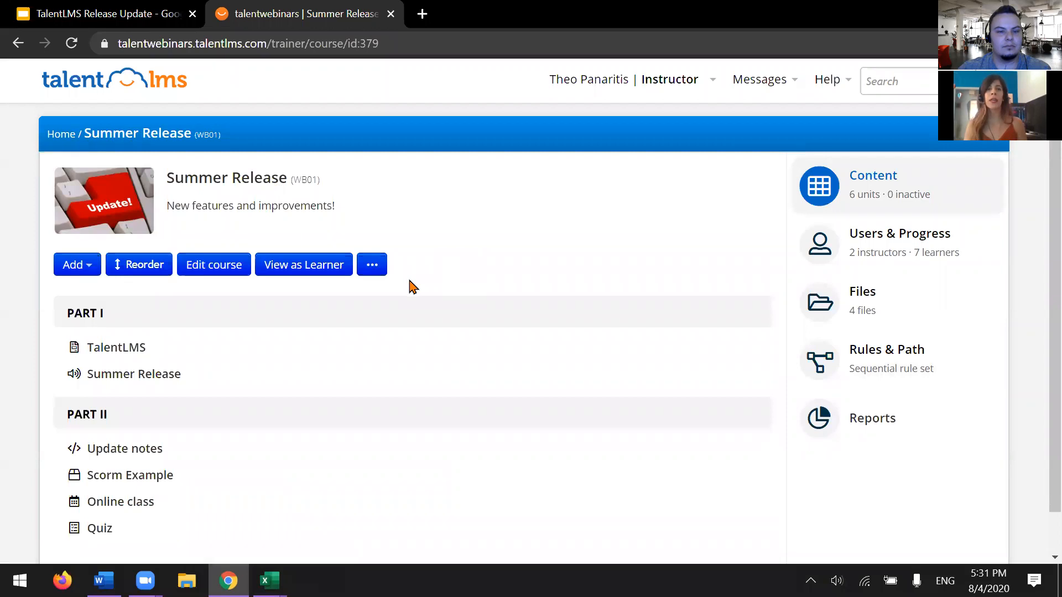
Set the Scorm Example, Summer Release and TalentLMS units to render as web pages in the course's mobile app compatibility settings
scroll(412, 287, down, 1)
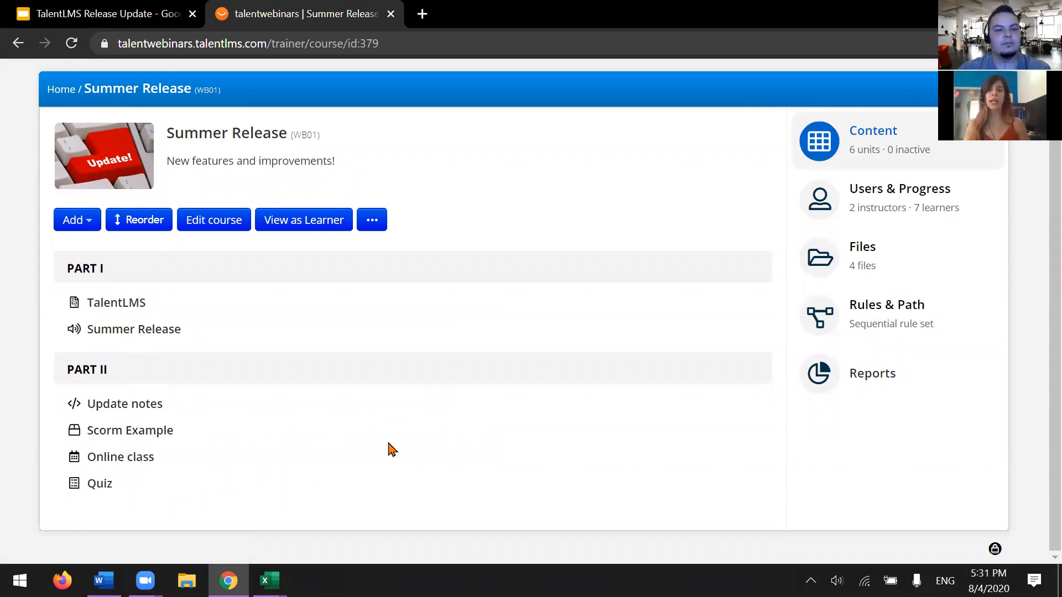
scroll(390, 449, up, 1)
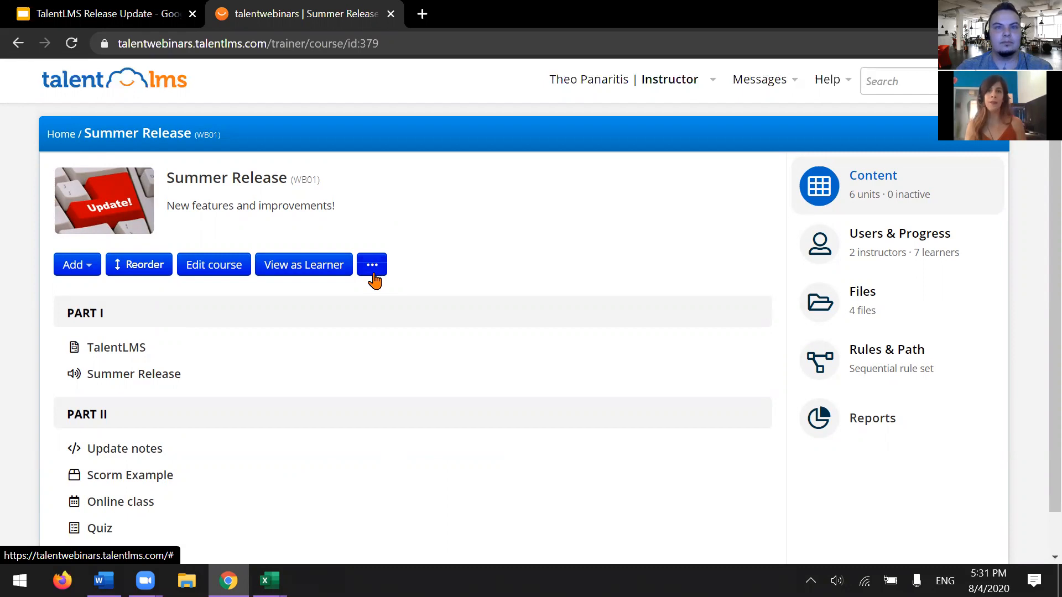
click(372, 265)
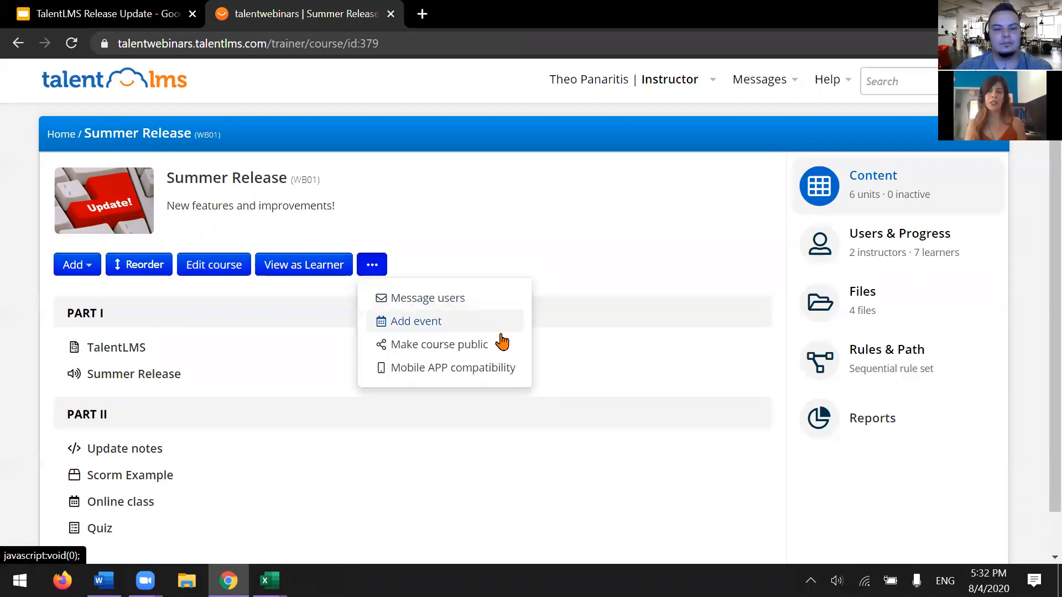
click(498, 380)
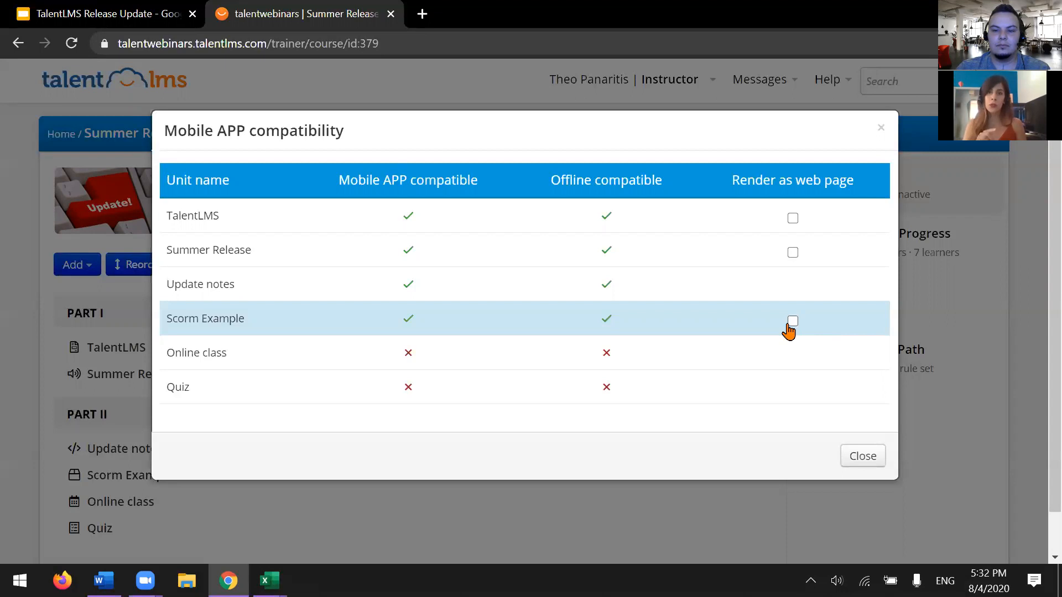
click(792, 322)
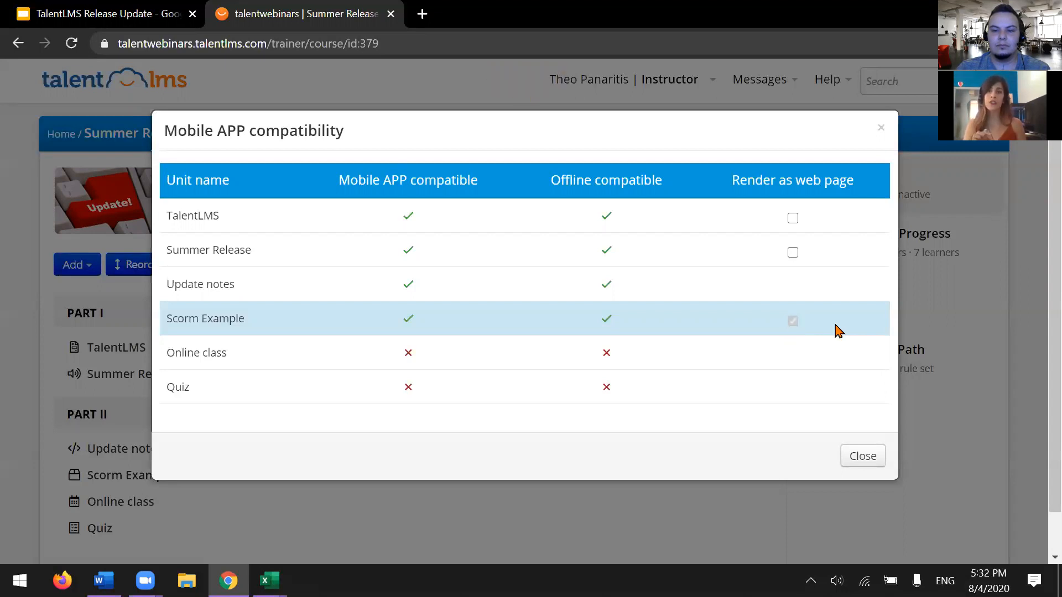
click(792, 252)
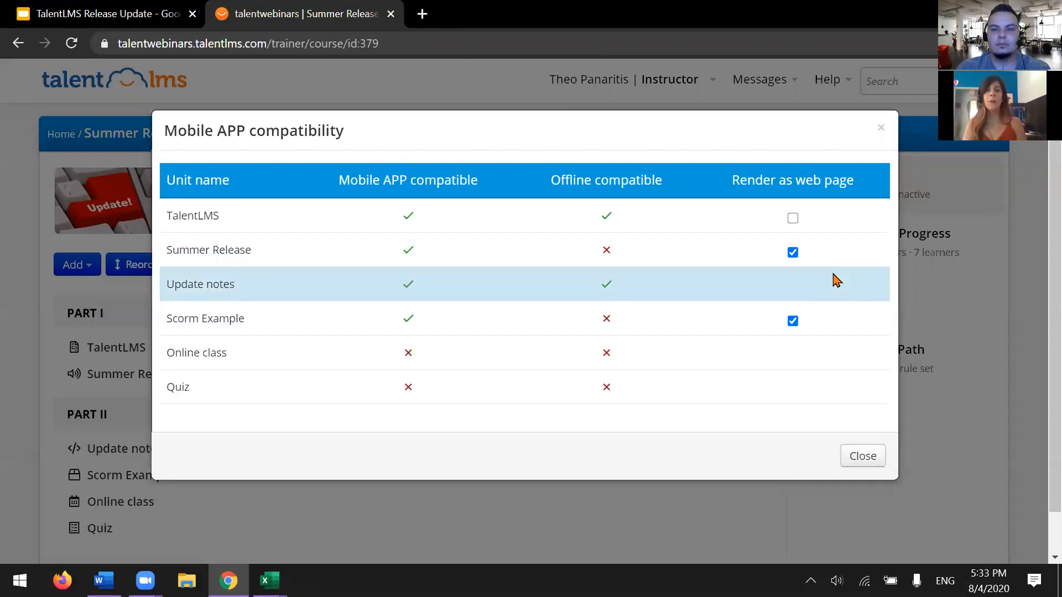
click(793, 218)
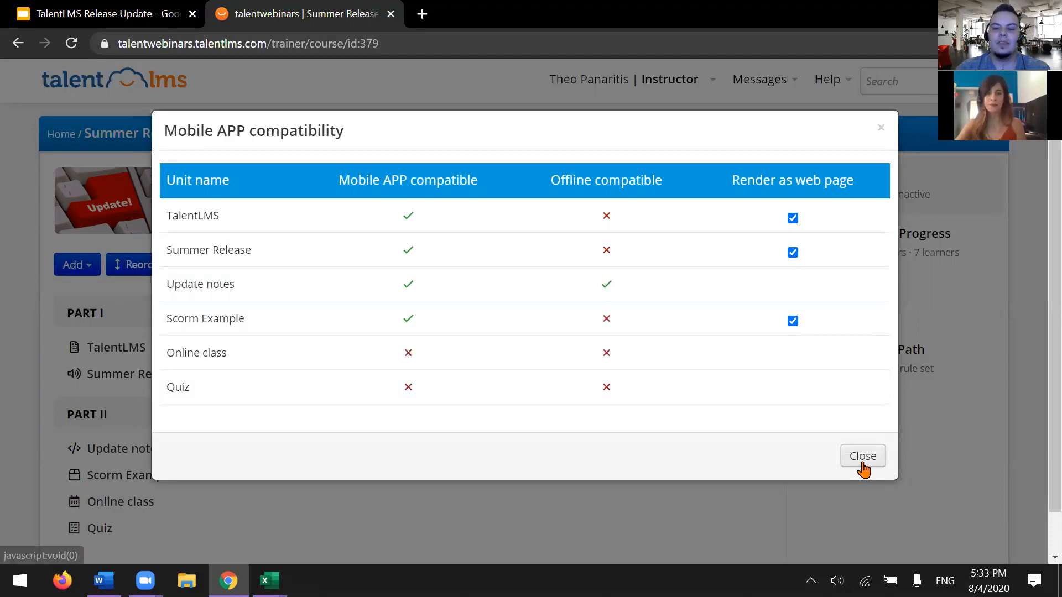
click(863, 464)
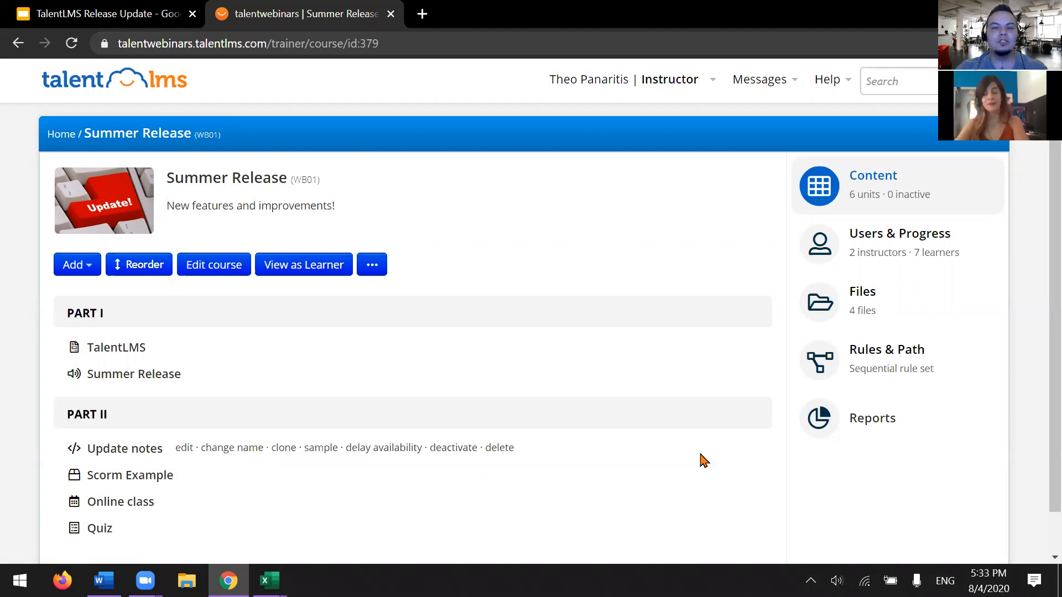
Edit the Summer Release course to use the Certificate of Achievement certification with a duration of 1 year
click(210, 276)
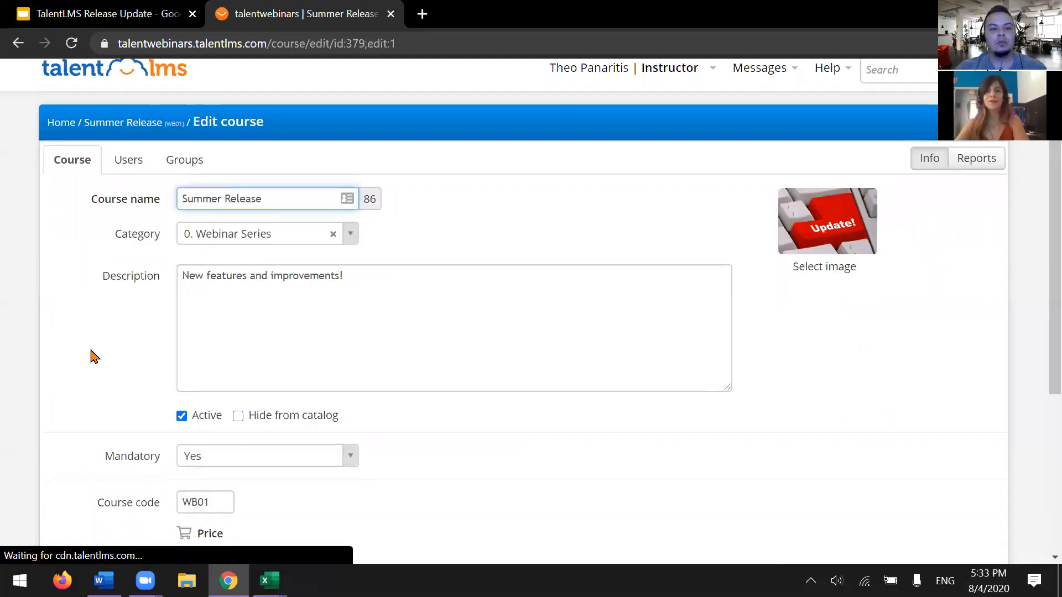
scroll(91, 357, down, 5)
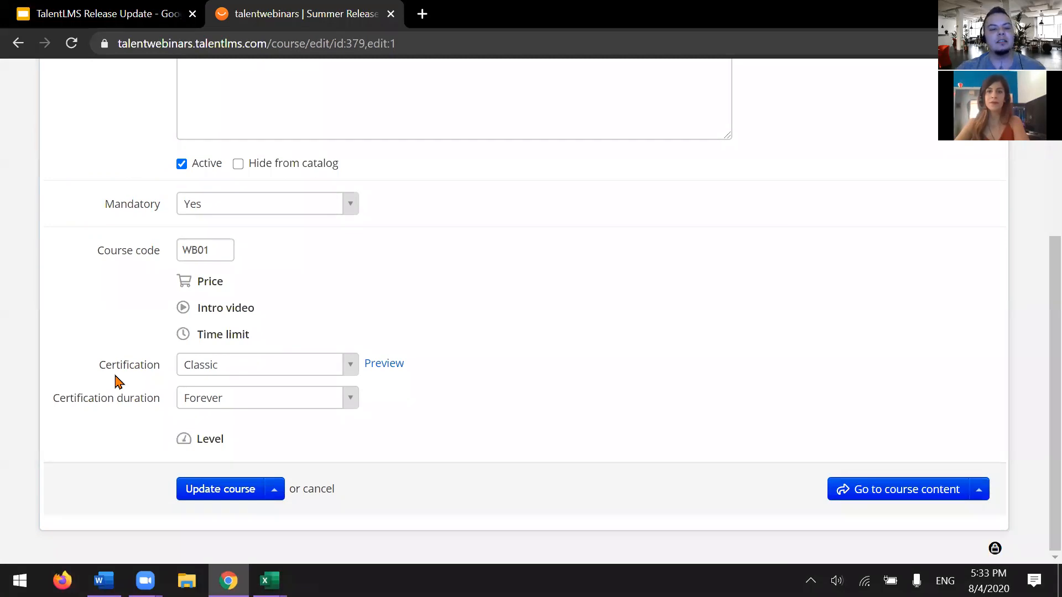
click(233, 369)
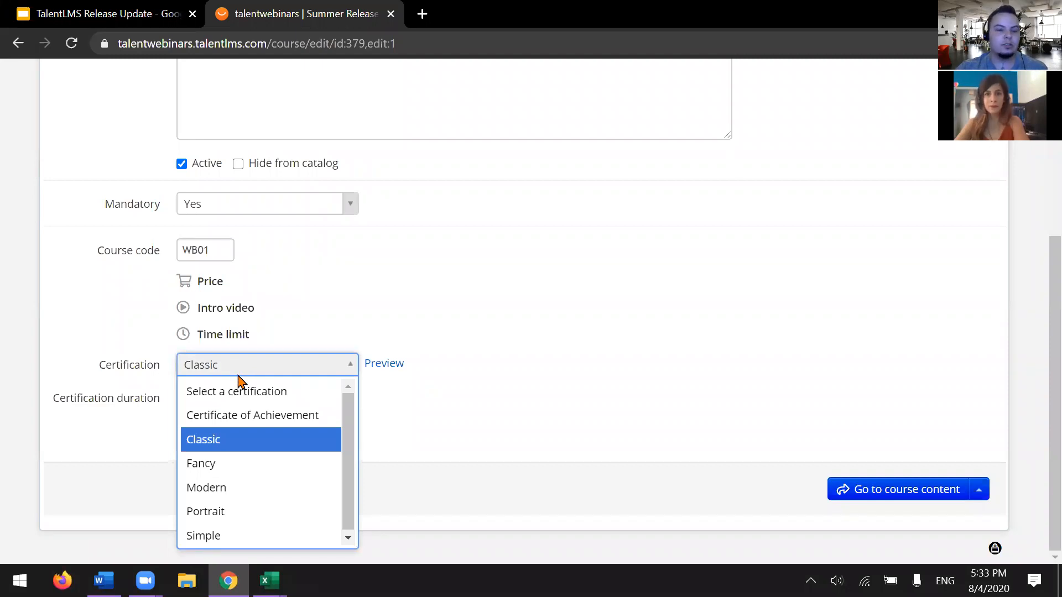
click(329, 425)
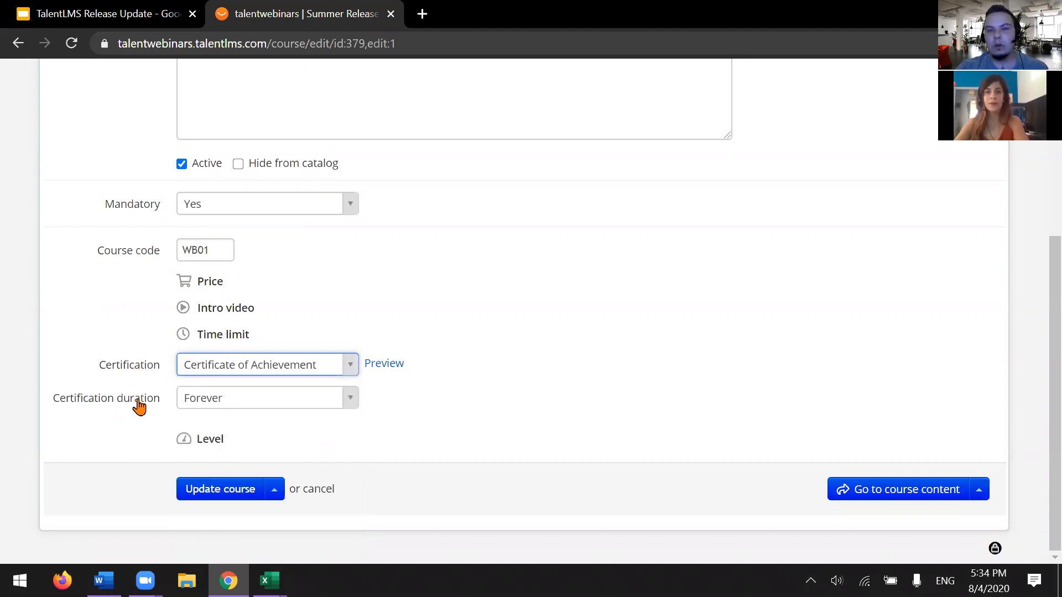
click(240, 406)
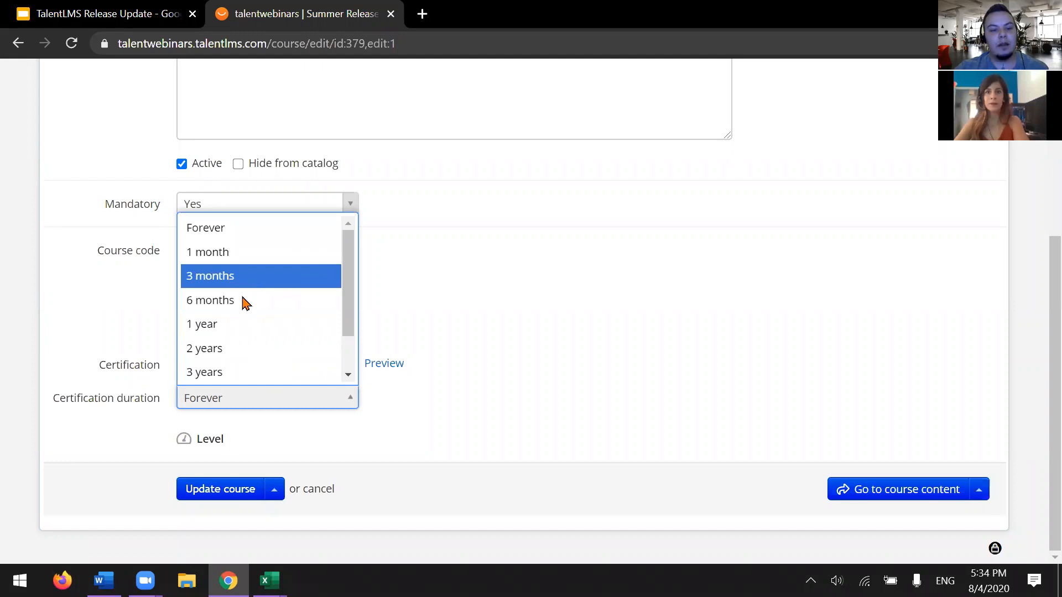
scroll(249, 347, down, 1)
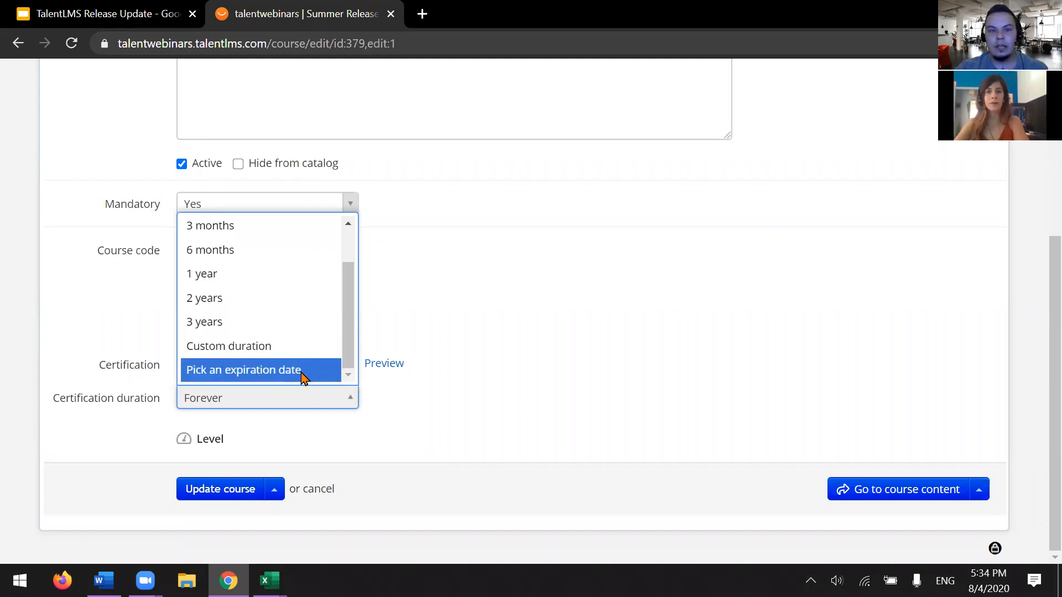
scroll(302, 376, up, 1)
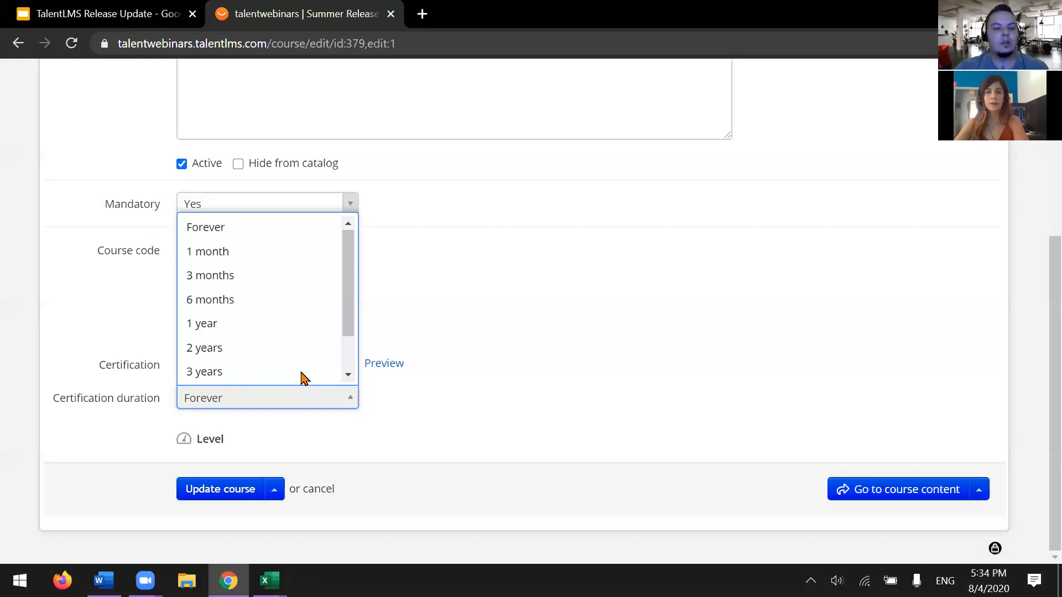
click(253, 332)
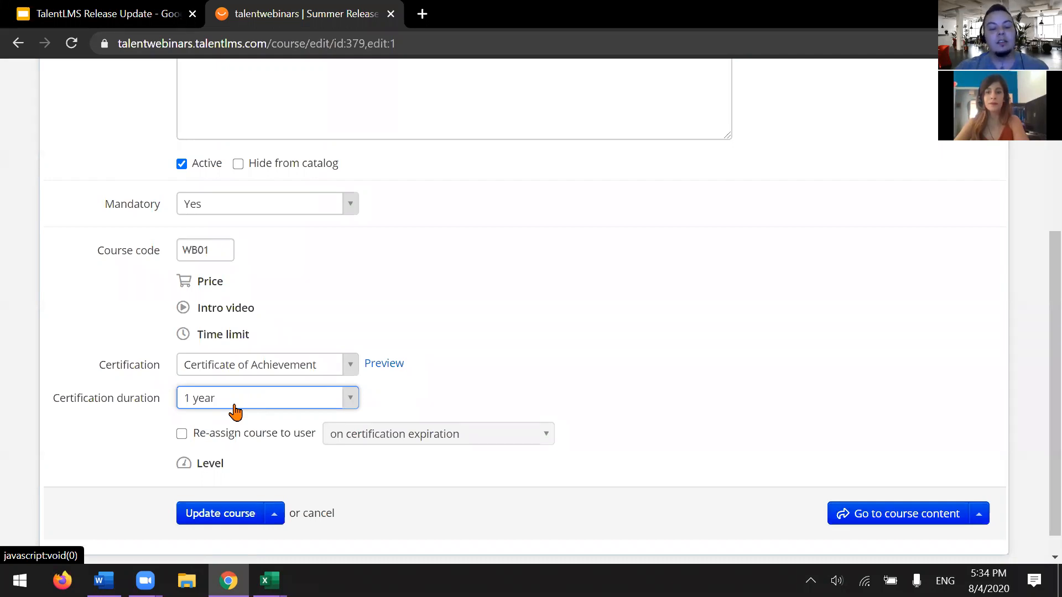
Enable re-assigning the course to users 30 days before certification expiration and update the course
click(197, 435)
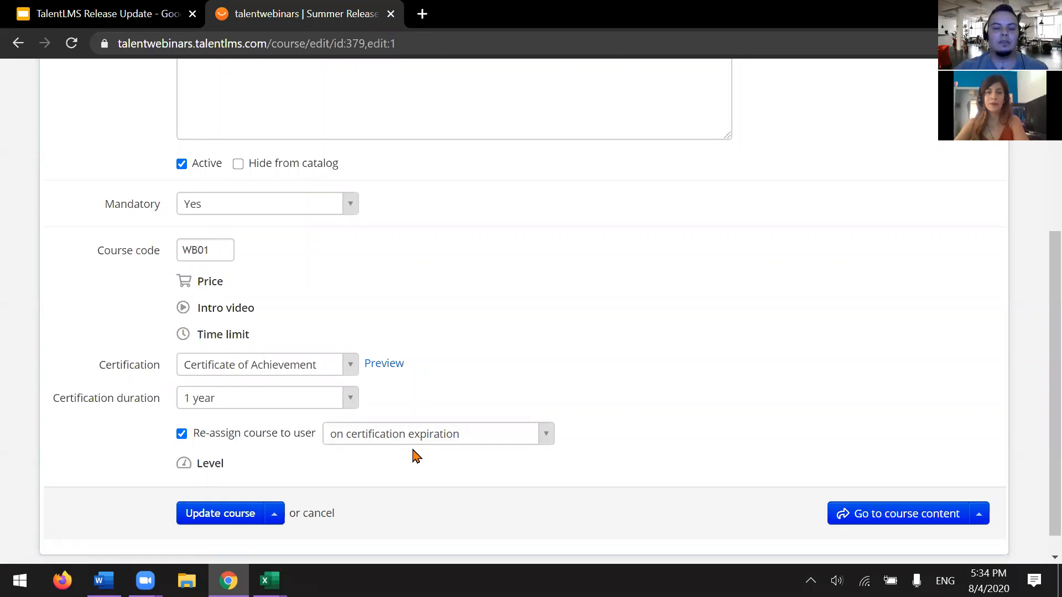
click(515, 443)
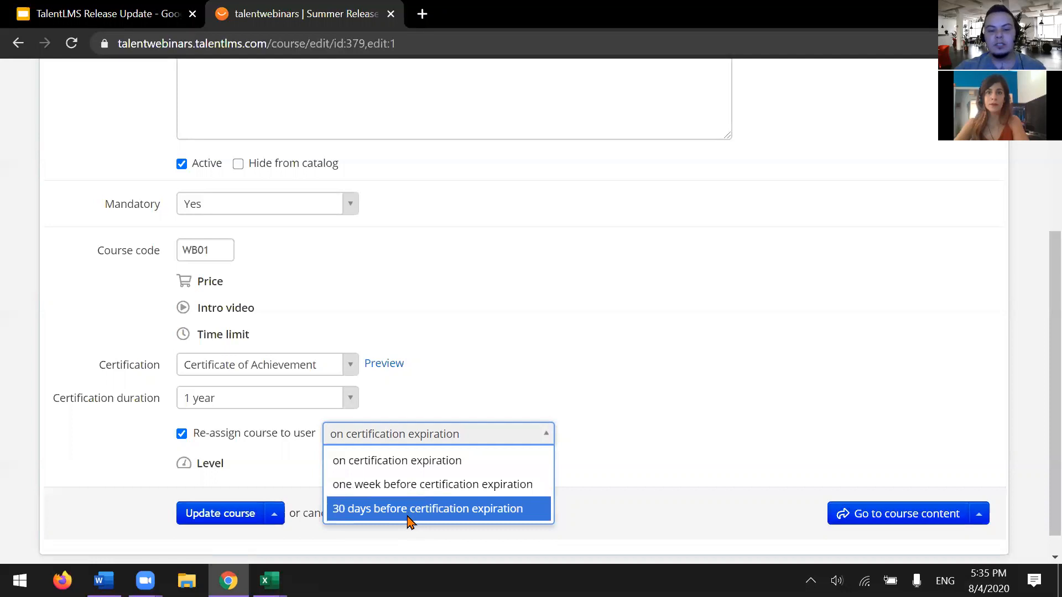
click(451, 520)
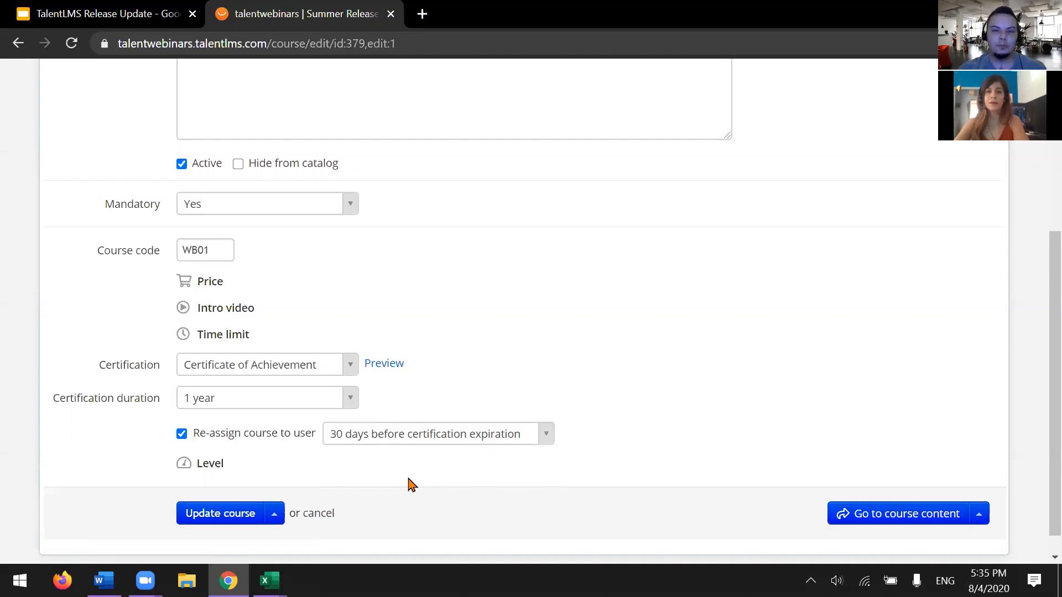
scroll(408, 485, up, 5)
scroll(408, 484, down, 5)
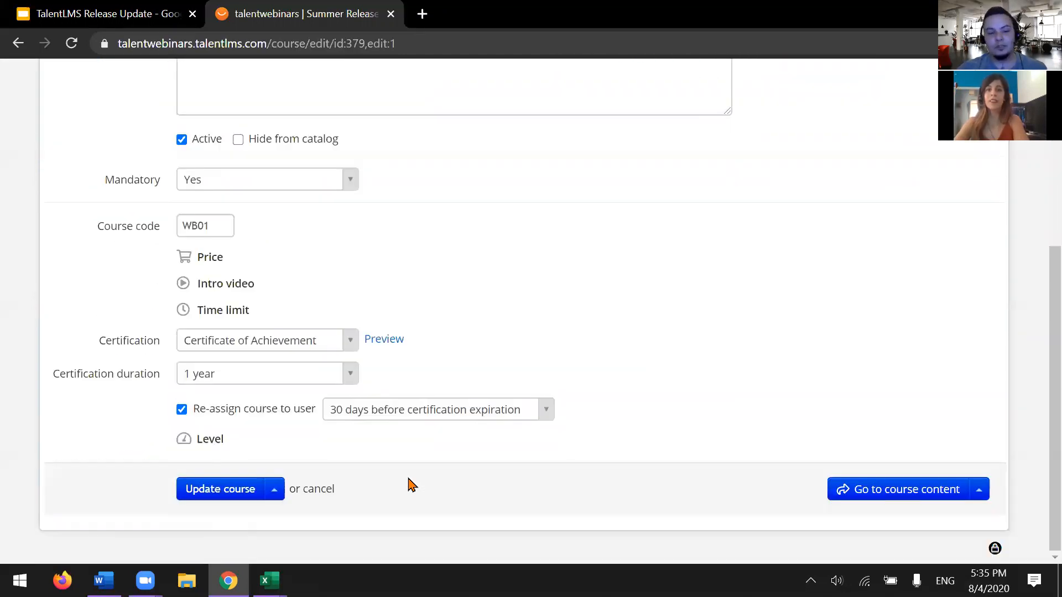
click(232, 497)
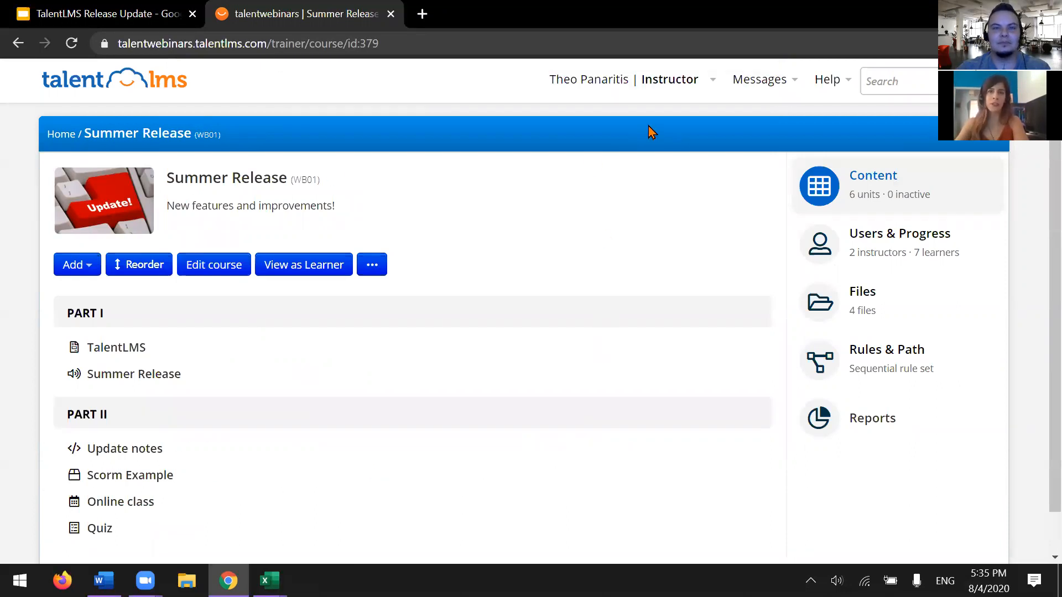
Switch to the Learner role, then show the "New look for Gamification UX!" slide in the TalentLMS Release Update presentation
click(654, 88)
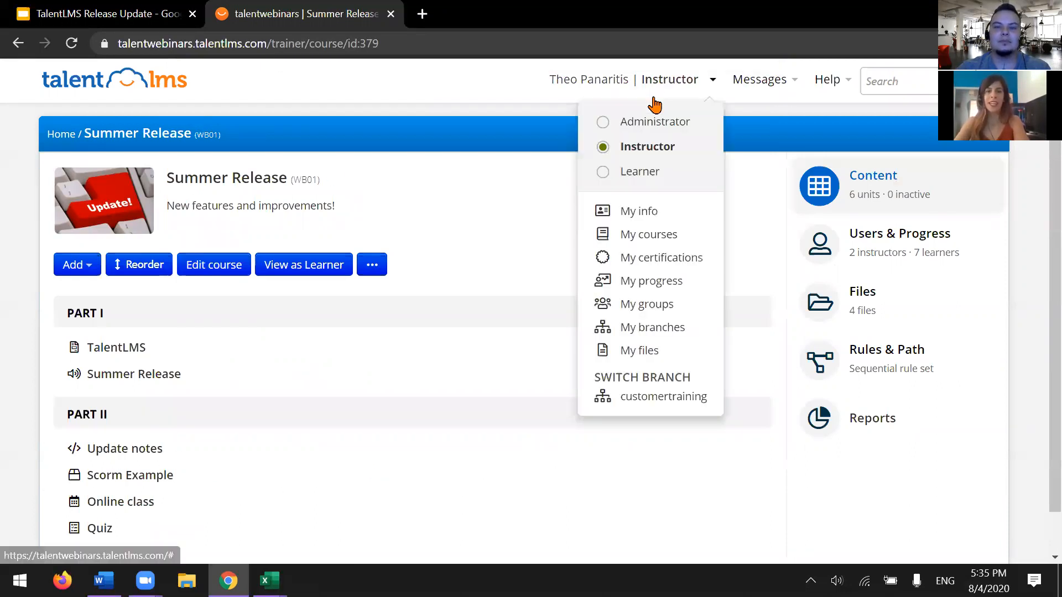
click(641, 172)
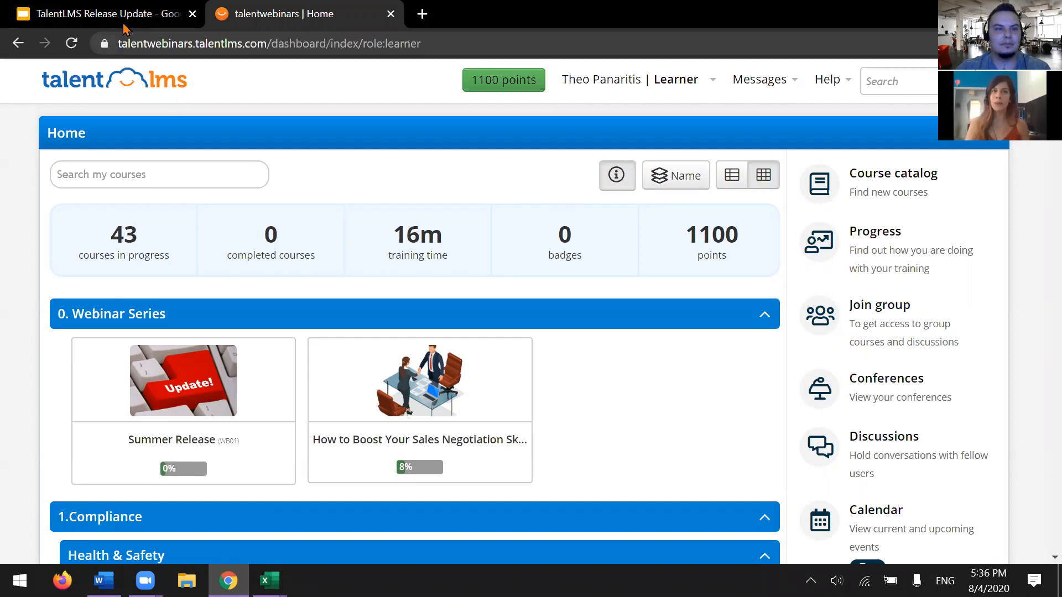
key(ctrl+shift+Tab)
click(317, 216)
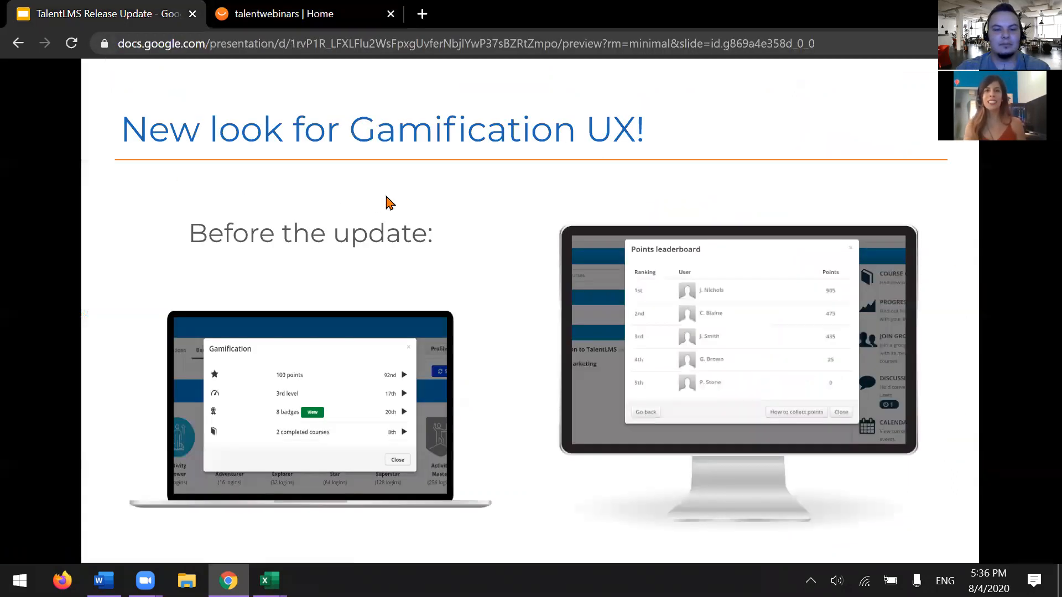
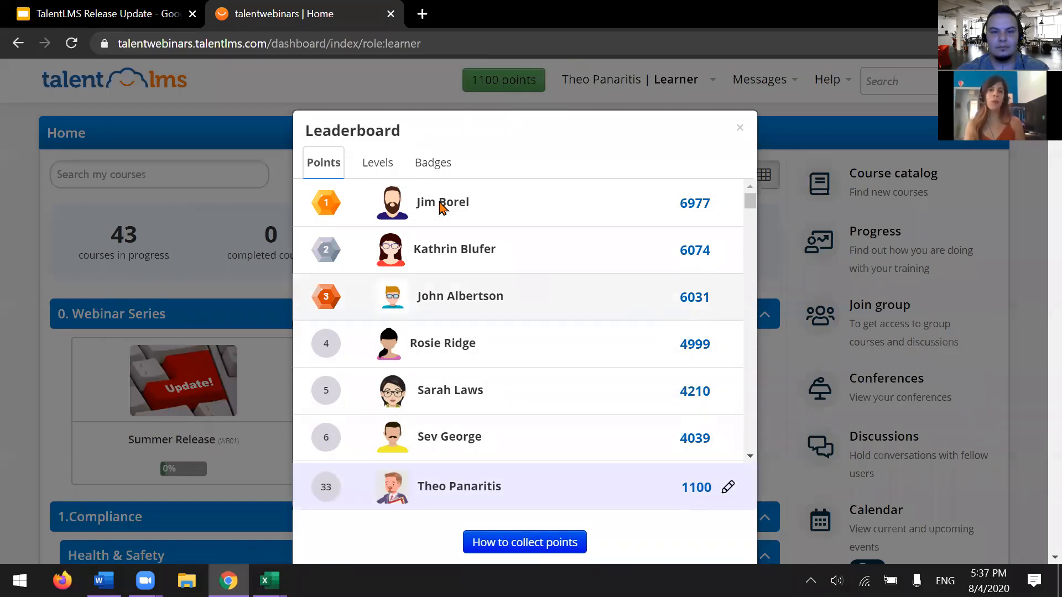
Examine the leaderboard's Levels, Badges and Points rankings and the rules for collecting points, then close the leaderboard
click(377, 178)
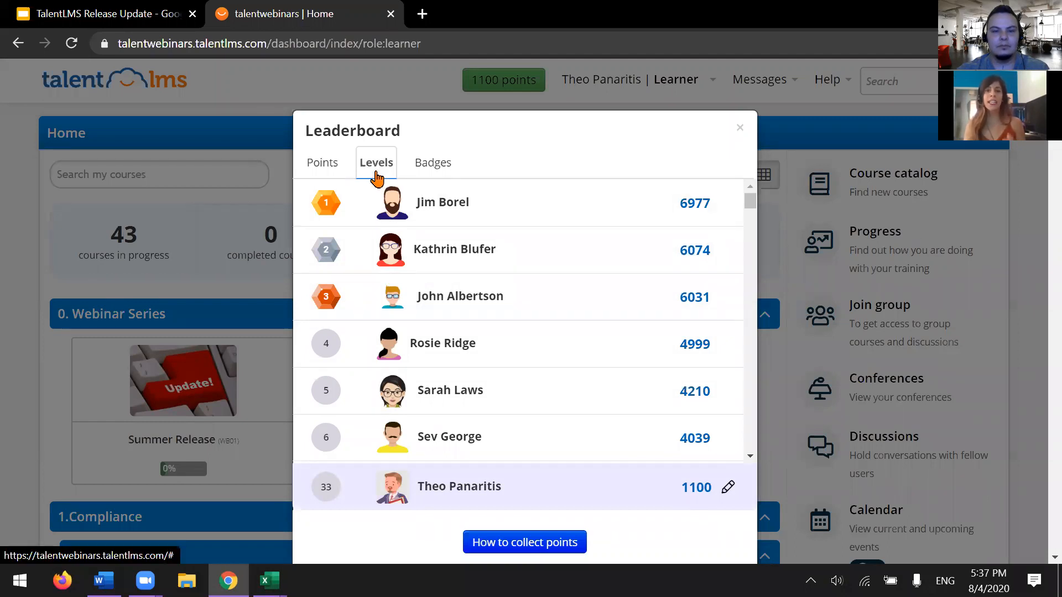
click(426, 171)
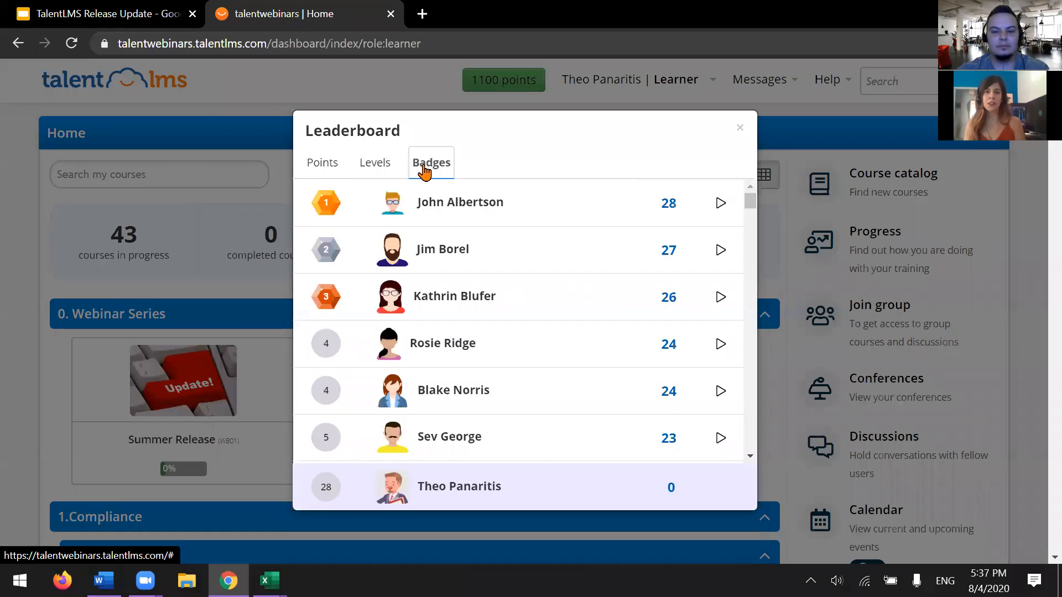
click(333, 166)
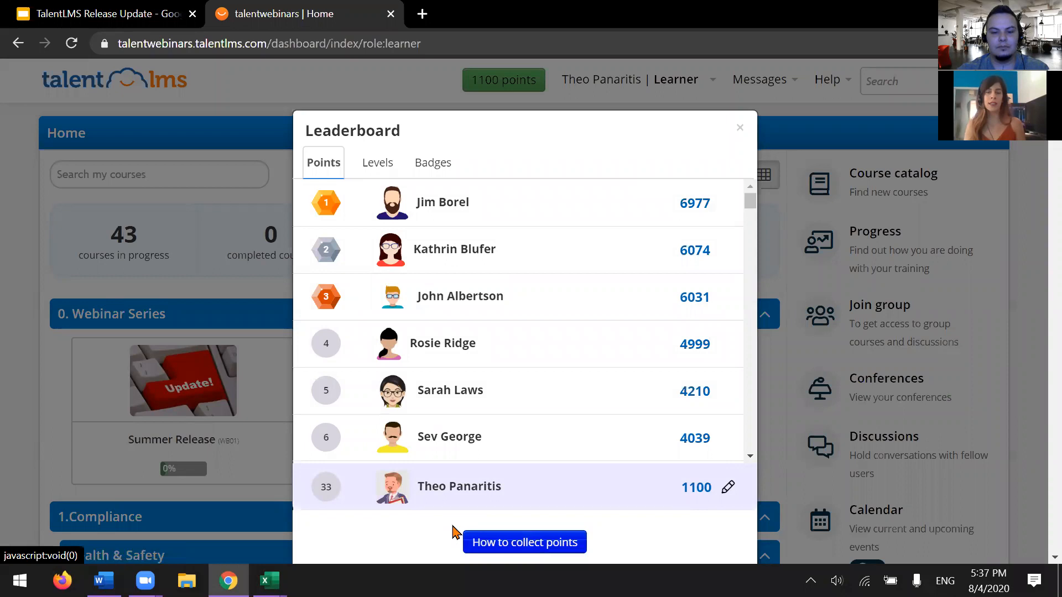
click(473, 535)
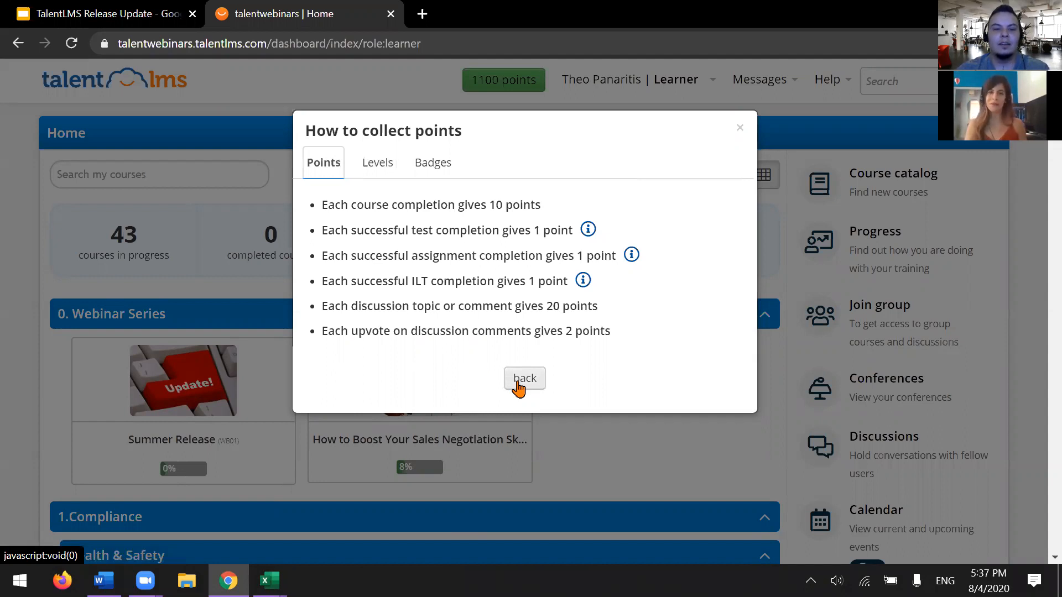
click(324, 169)
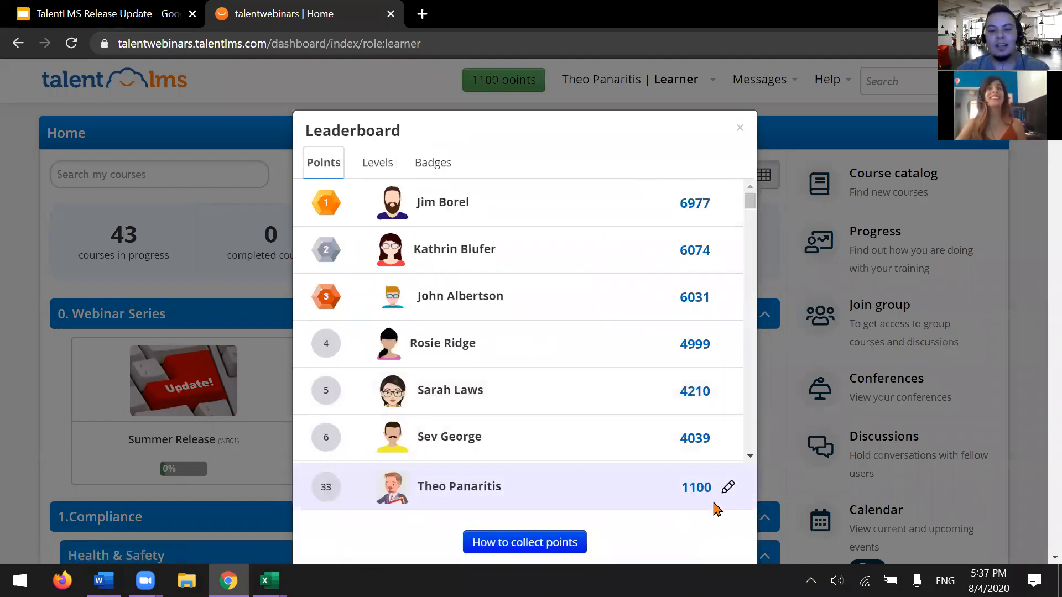
click(740, 128)
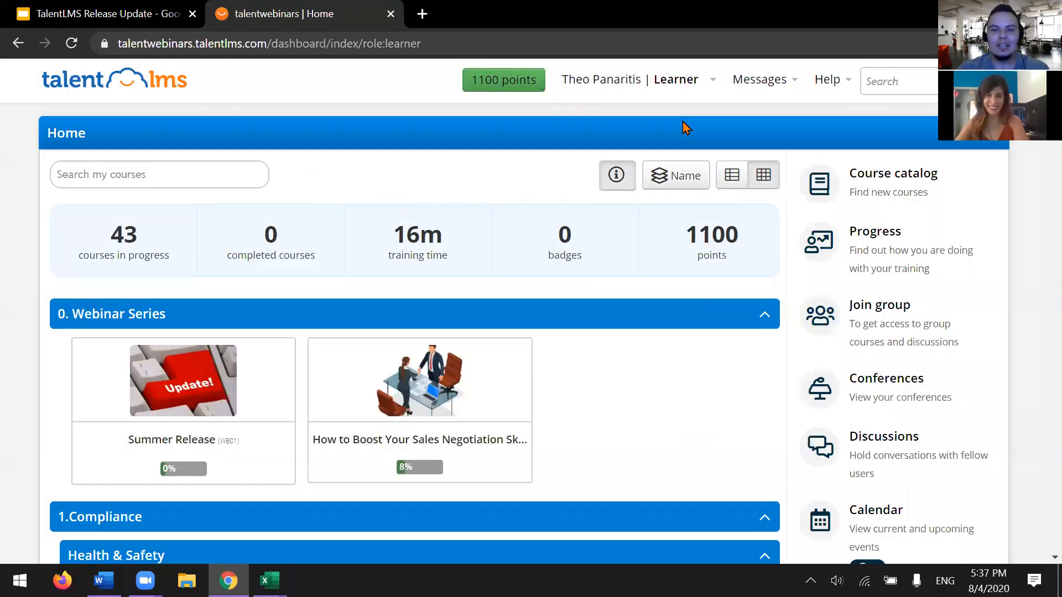
Switch to the Administrator role and review the Points and Badges sections of the gamification settings
click(666, 86)
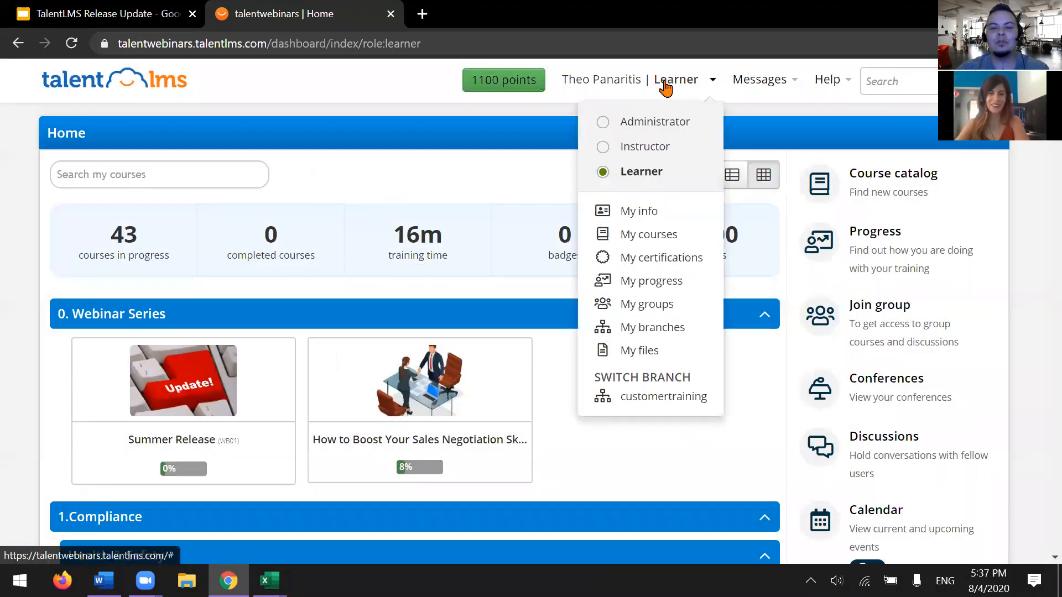
click(677, 133)
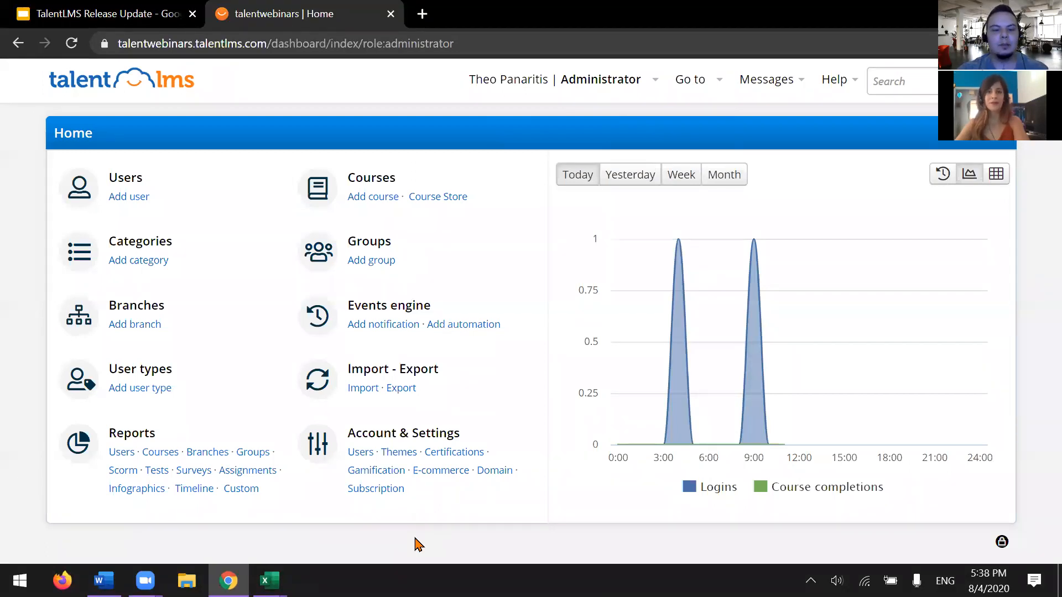
click(369, 474)
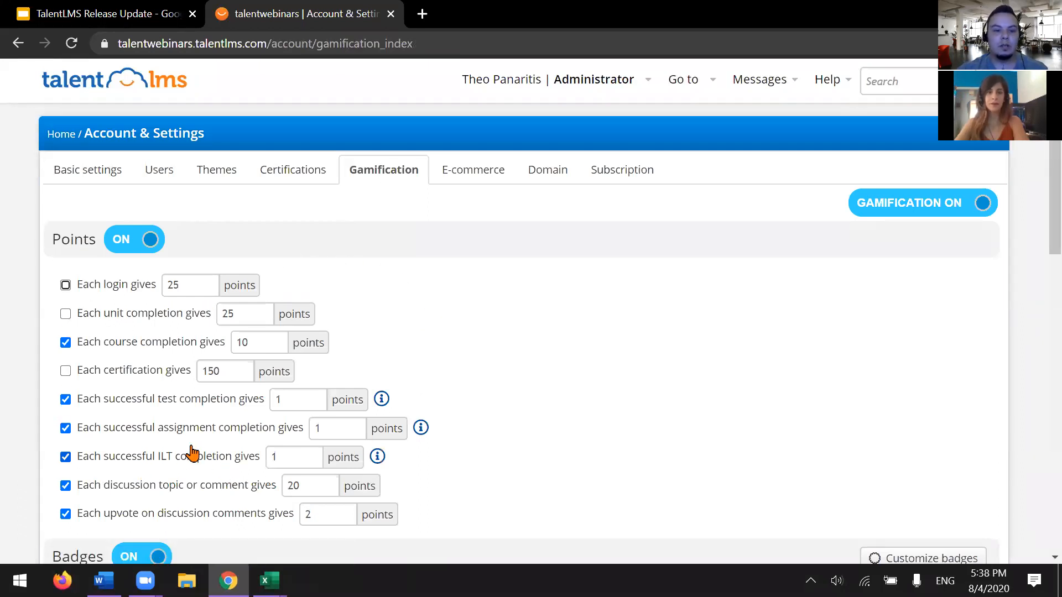
scroll(217, 445, down, 3)
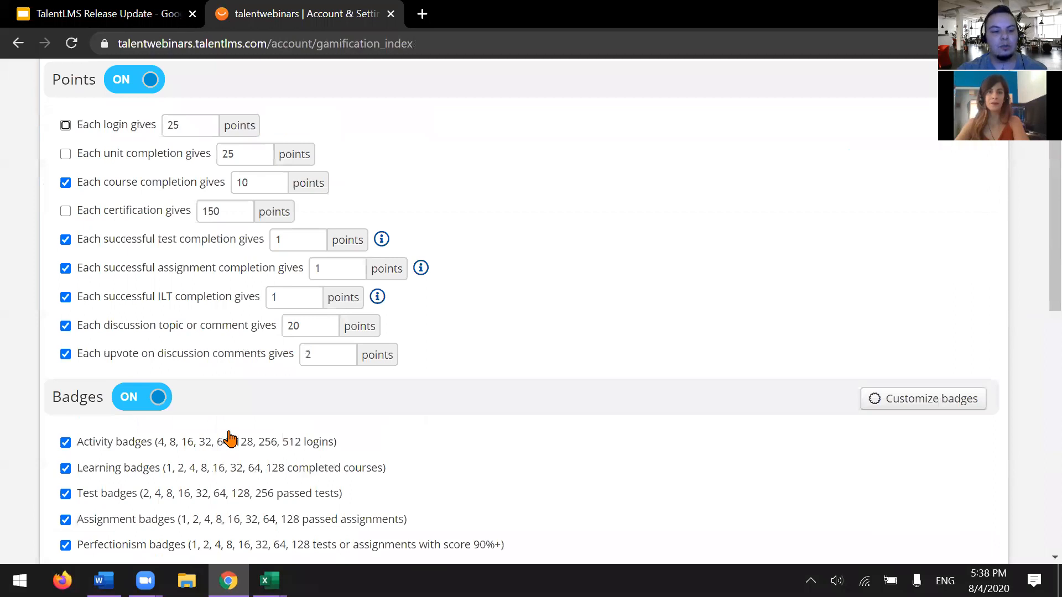
scroll(230, 439, down, 4)
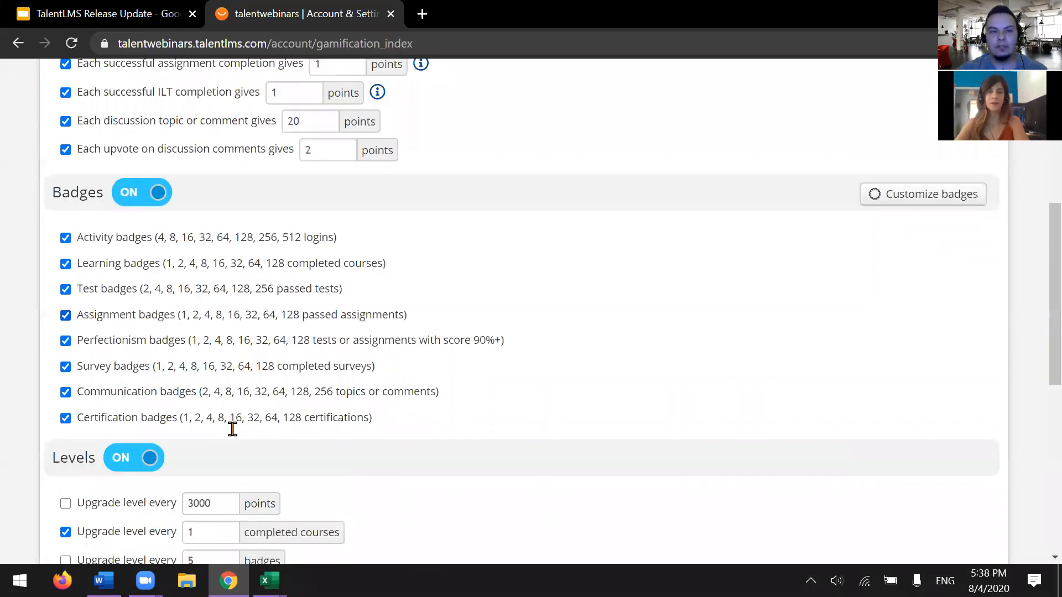
scroll(234, 434, up, 1)
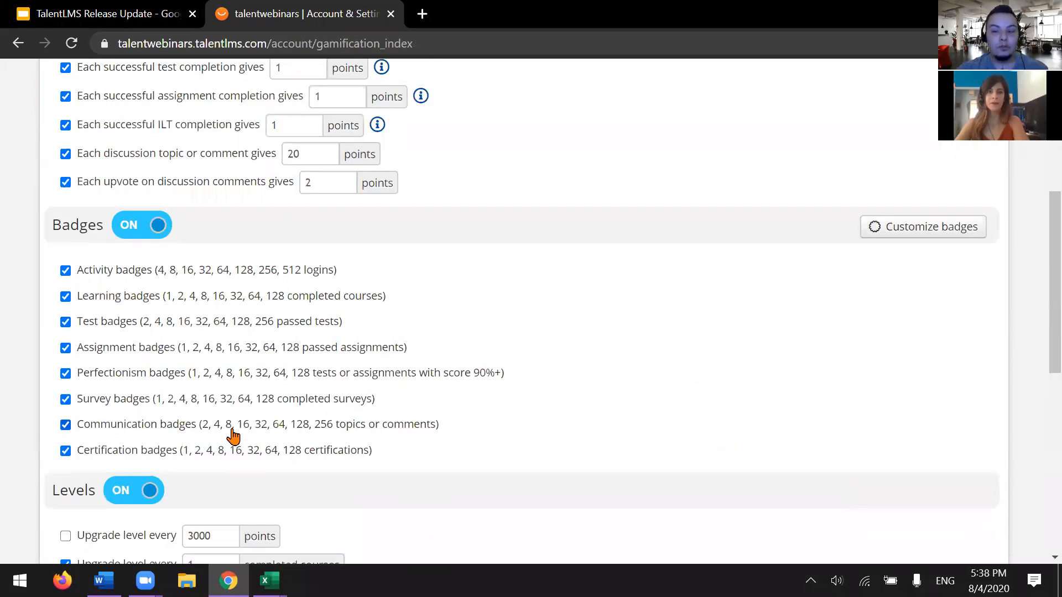
Open badge customization and change the default badge set to Colorful
click(905, 239)
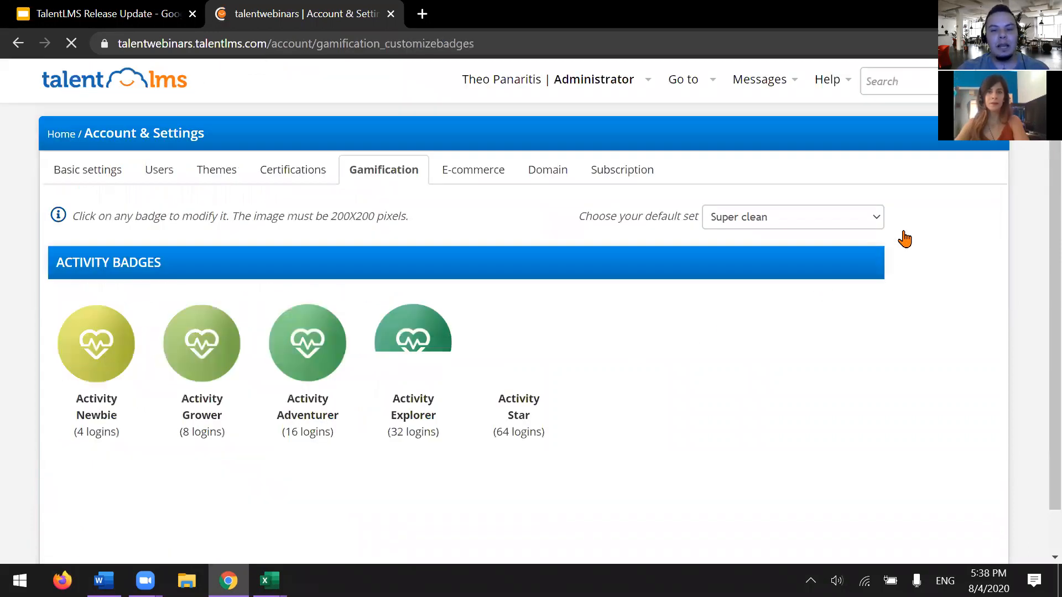
click(901, 224)
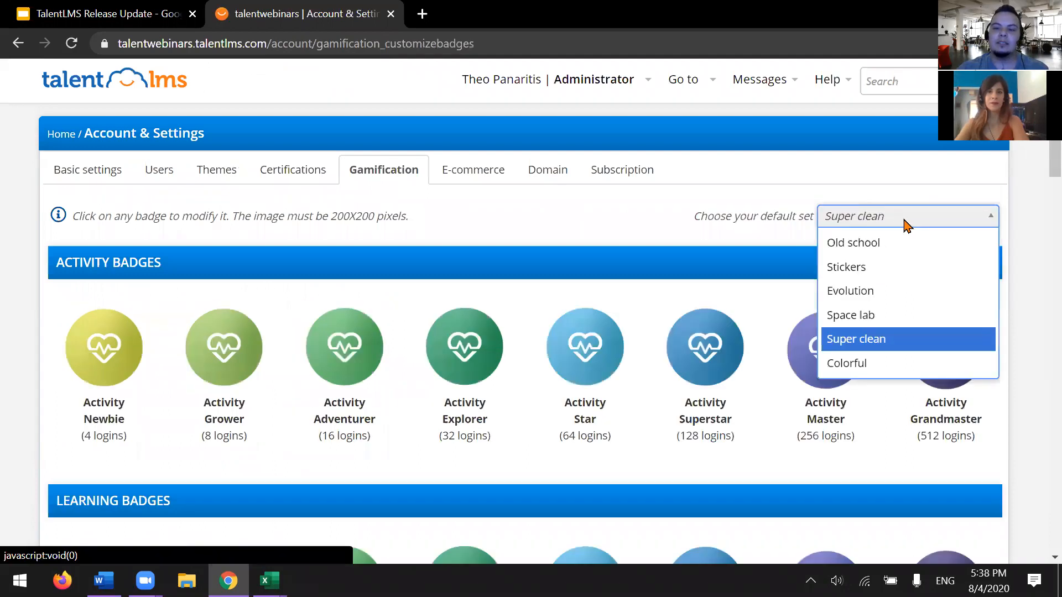
click(882, 367)
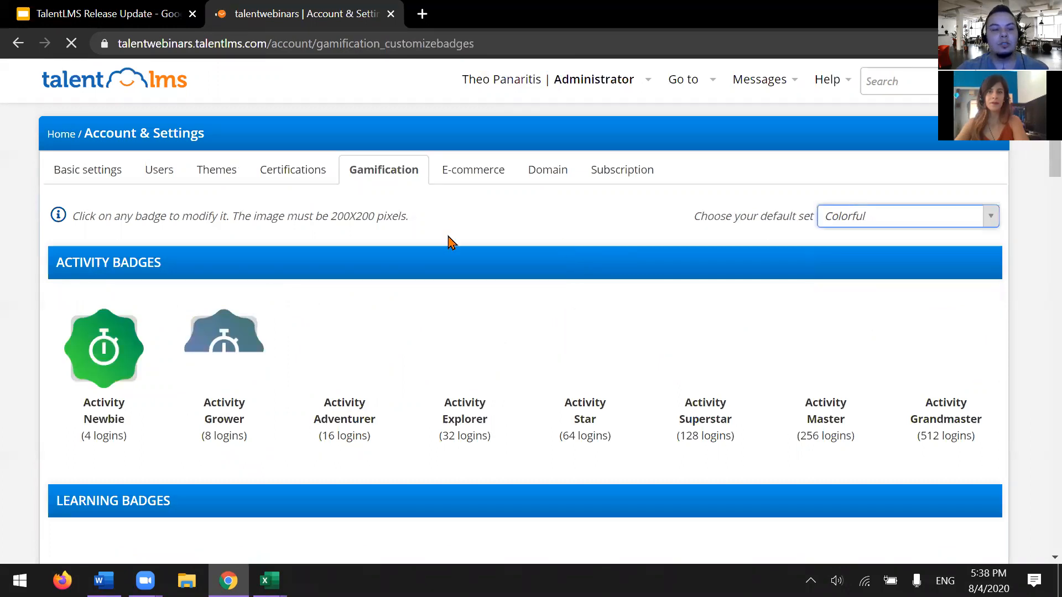
Review the customizable badges, open the Learning Explorer badge's name for editing and cancel, then return to the main gamification settings
scroll(270, 345, down, 1)
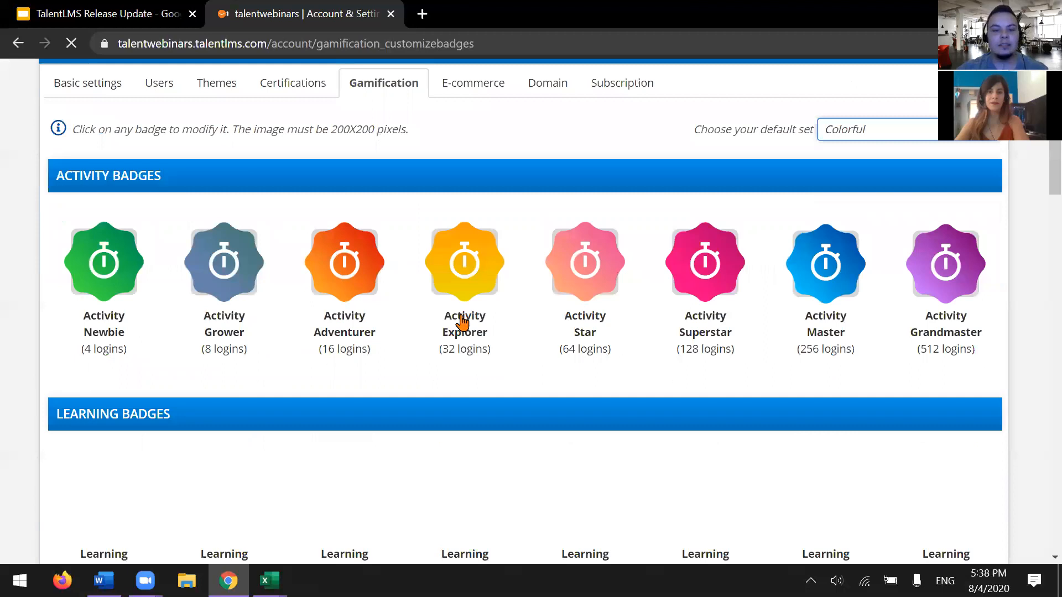
scroll(465, 265, down, 3)
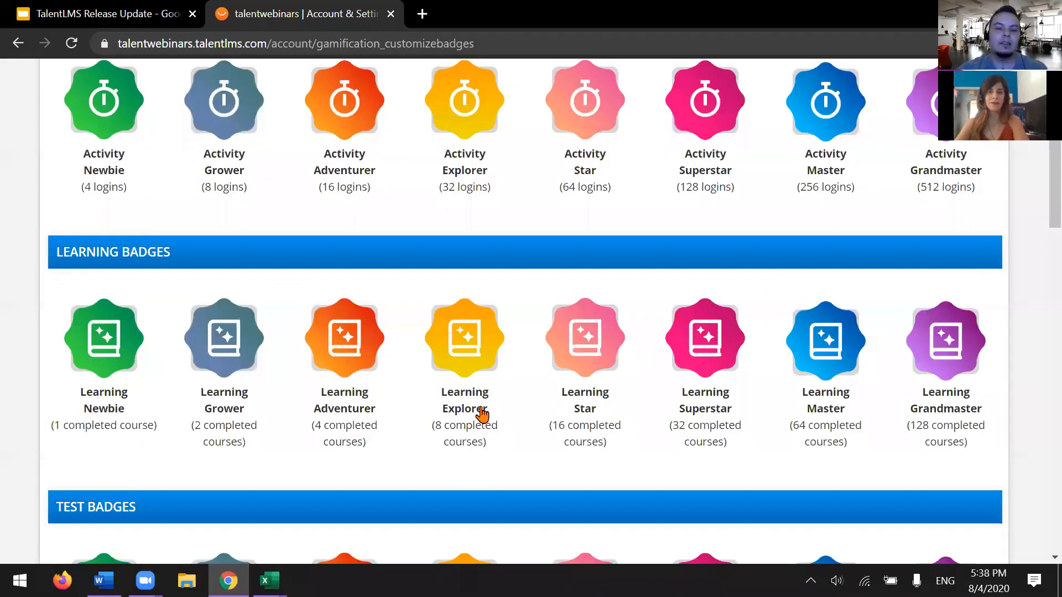
mouse_move(492, 421)
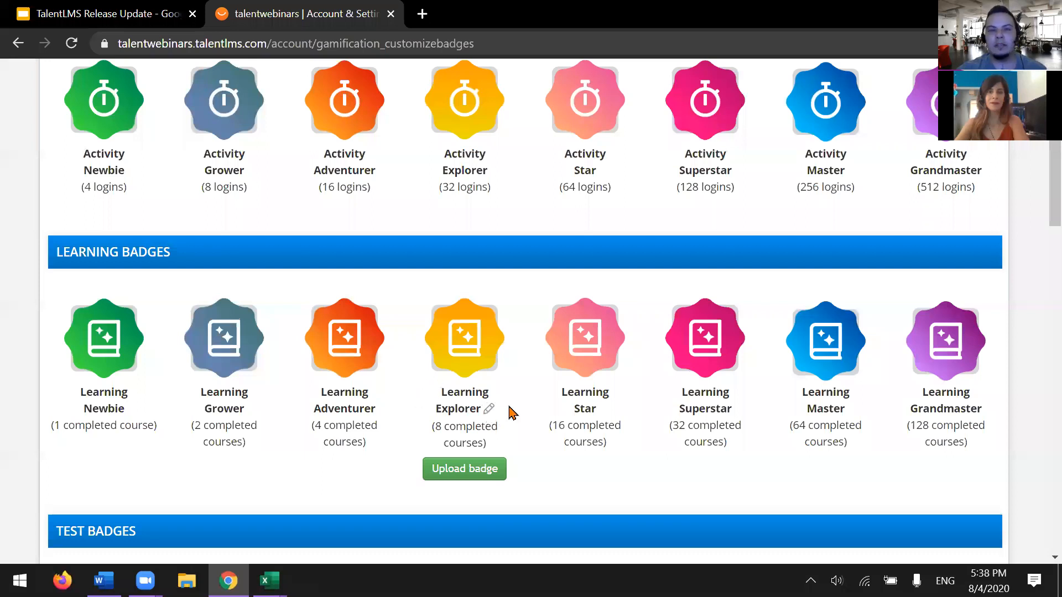
click(489, 409)
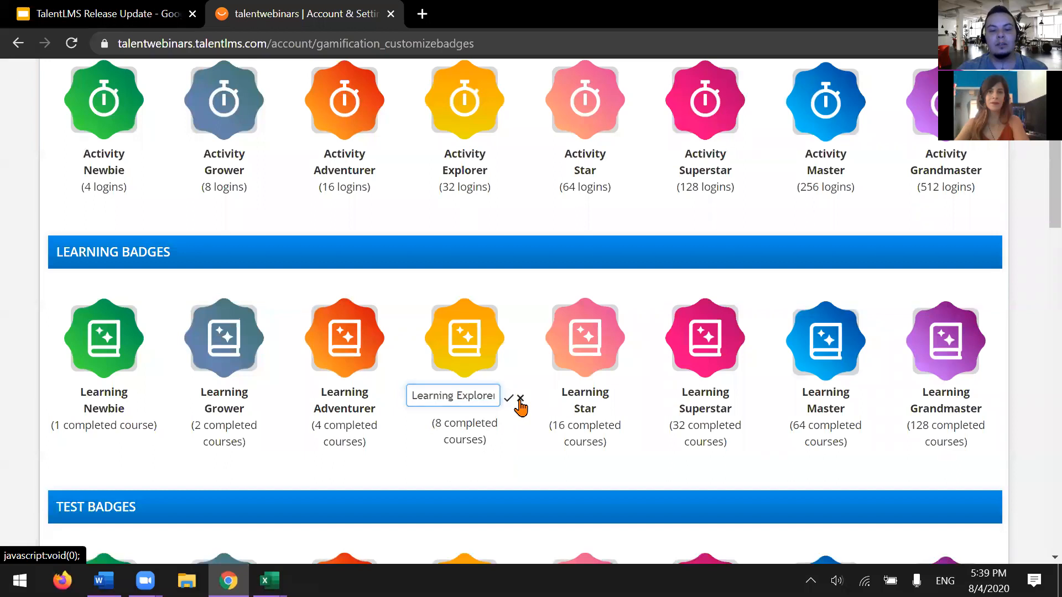
click(519, 399)
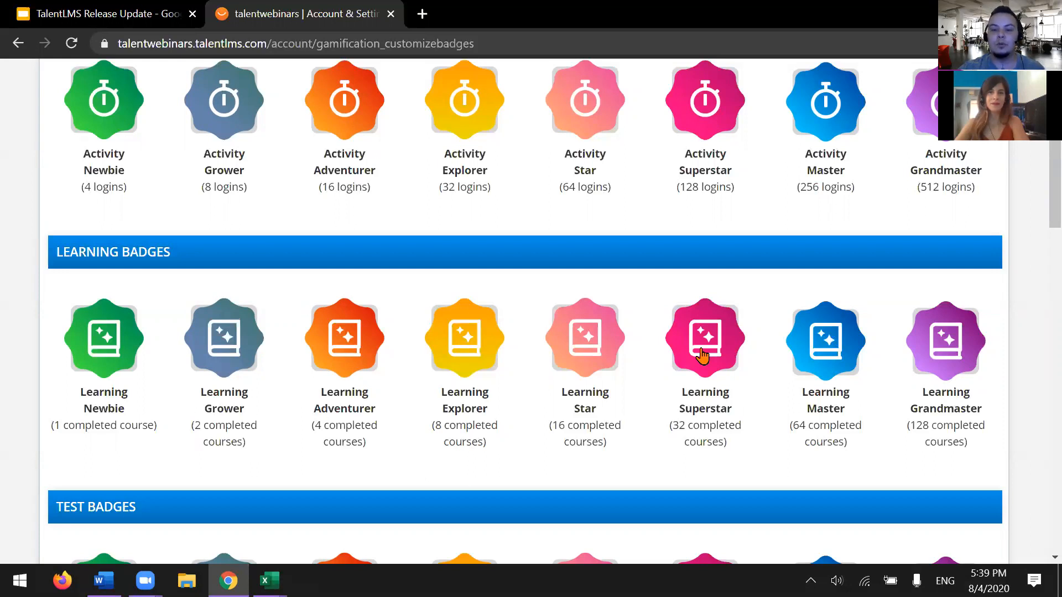
mouse_move(657, 396)
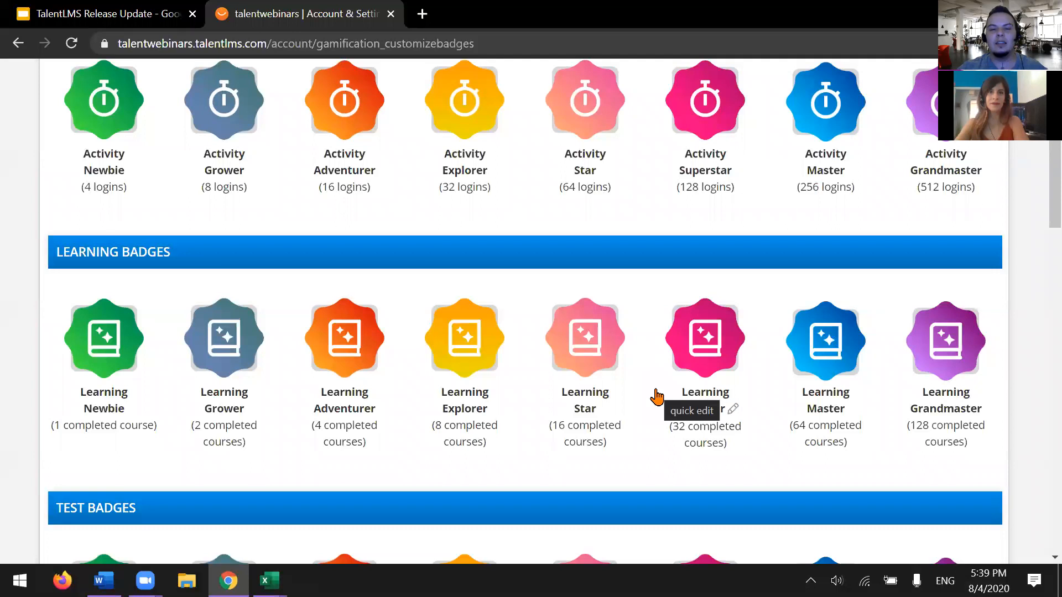
scroll(657, 397, up, 5)
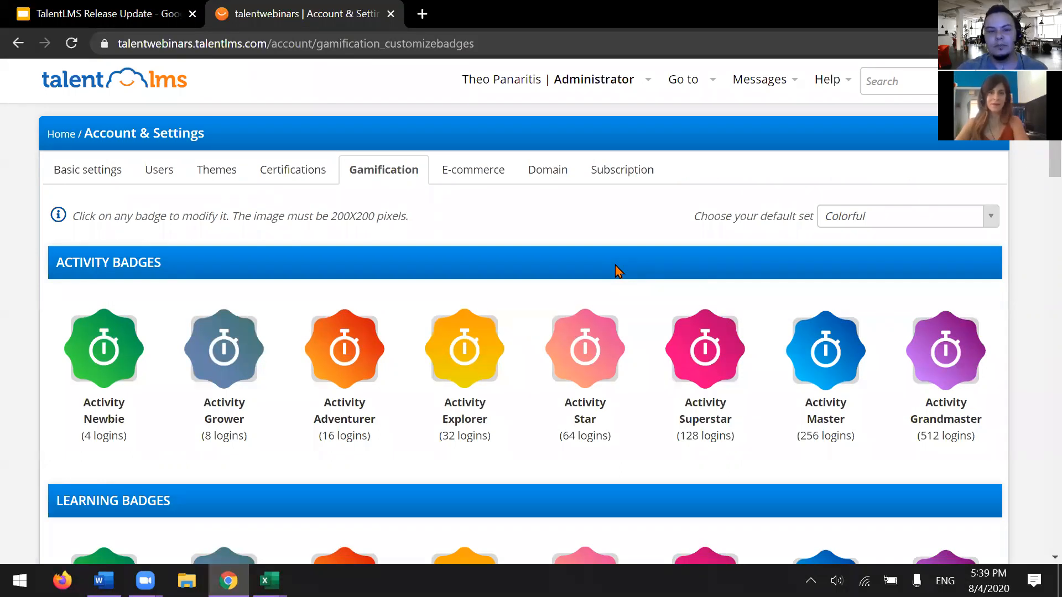
click(378, 179)
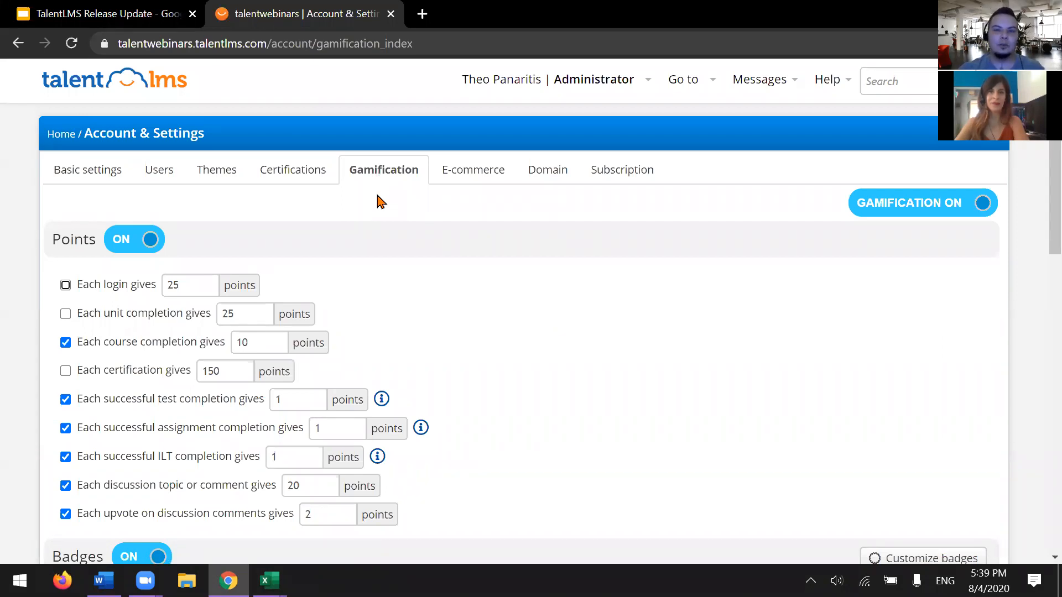
Open the E-commerce account settings from the home page and view the available e-commerce processors without choosing one
click(171, 90)
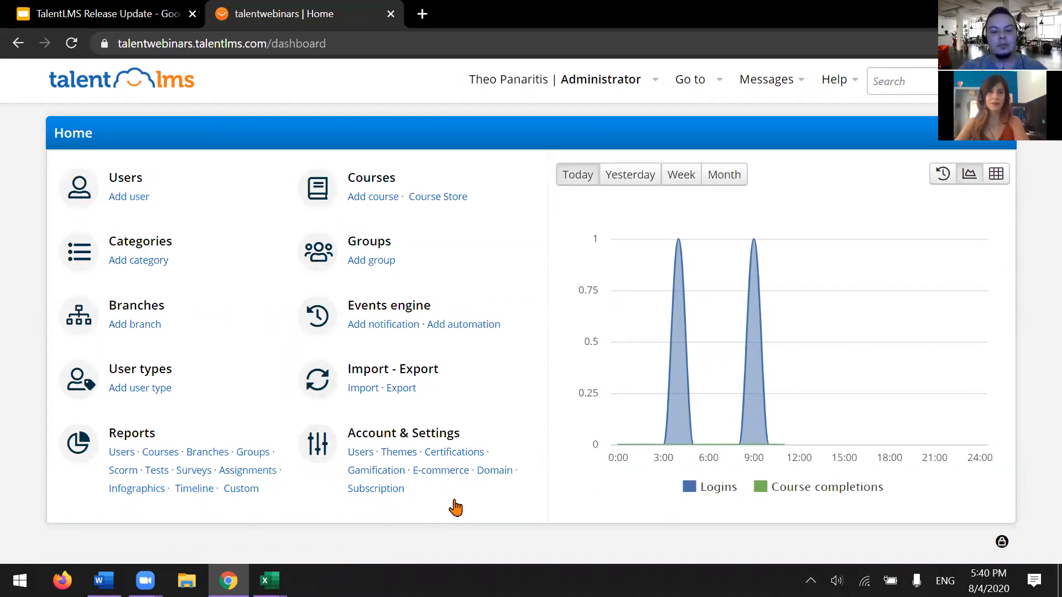
click(453, 478)
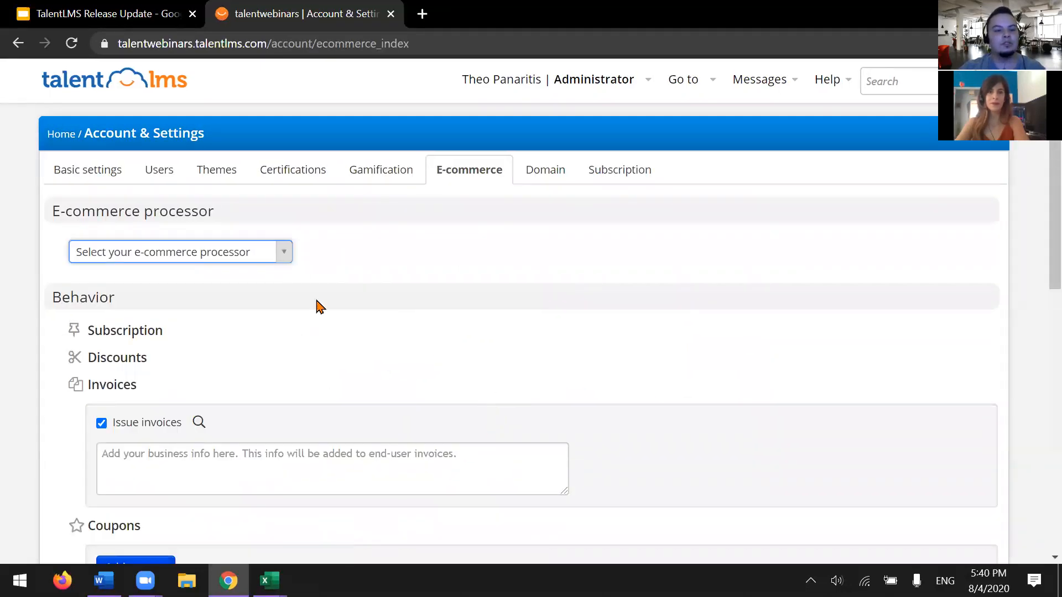
click(282, 259)
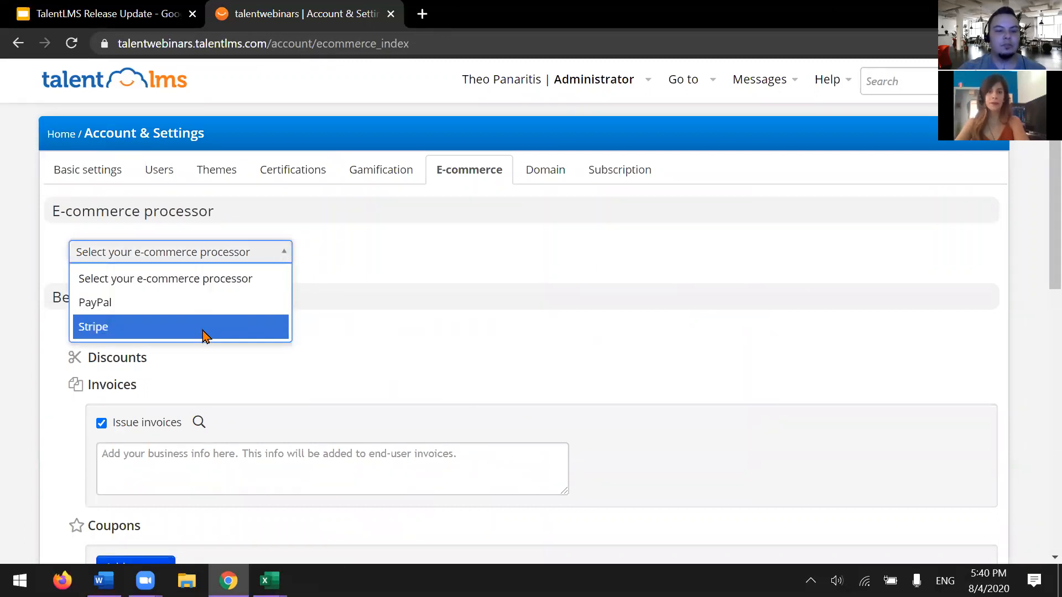
click(321, 305)
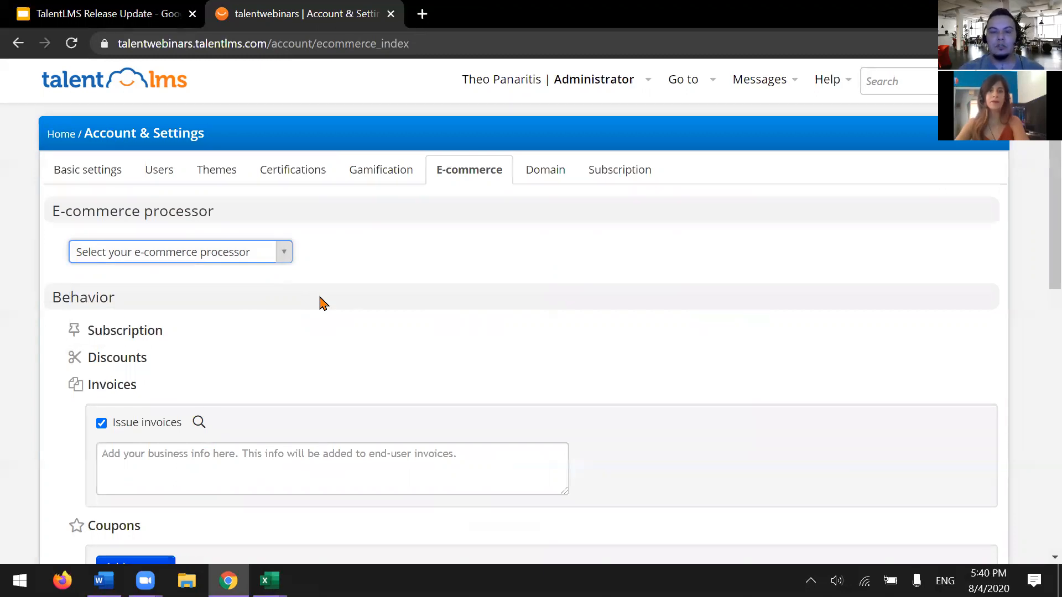
Preview the sample invoice, close it, and activate the business info field for end-user invoices
scroll(321, 302, down, 5)
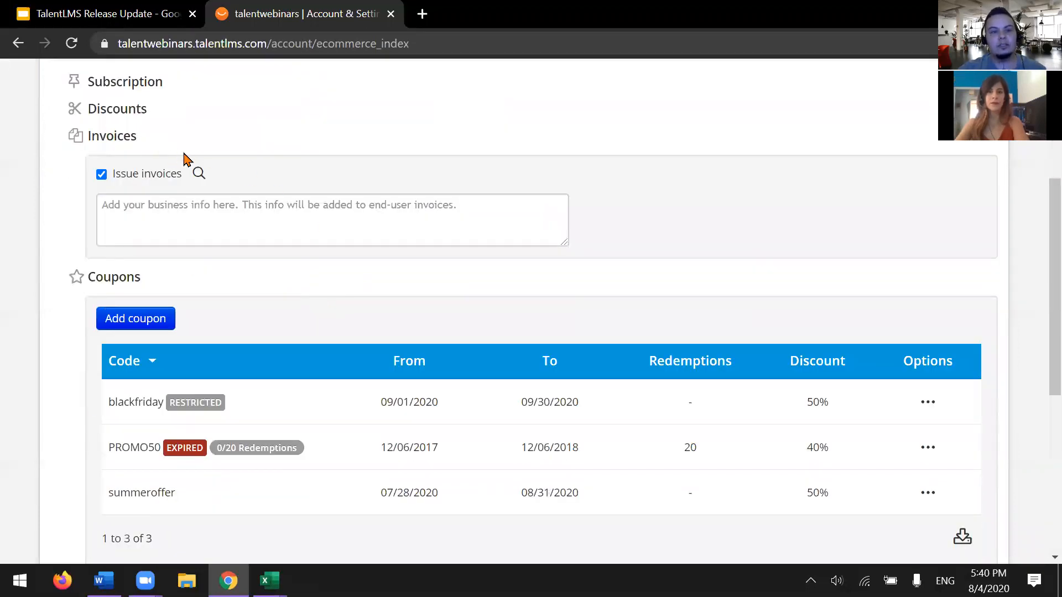
click(200, 176)
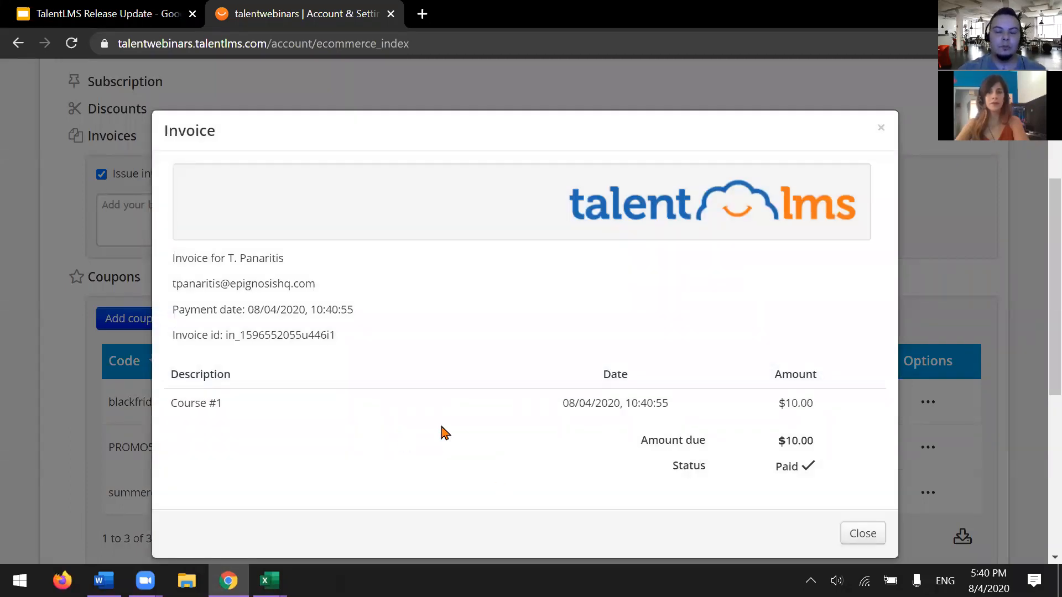
click(21, 229)
click(185, 225)
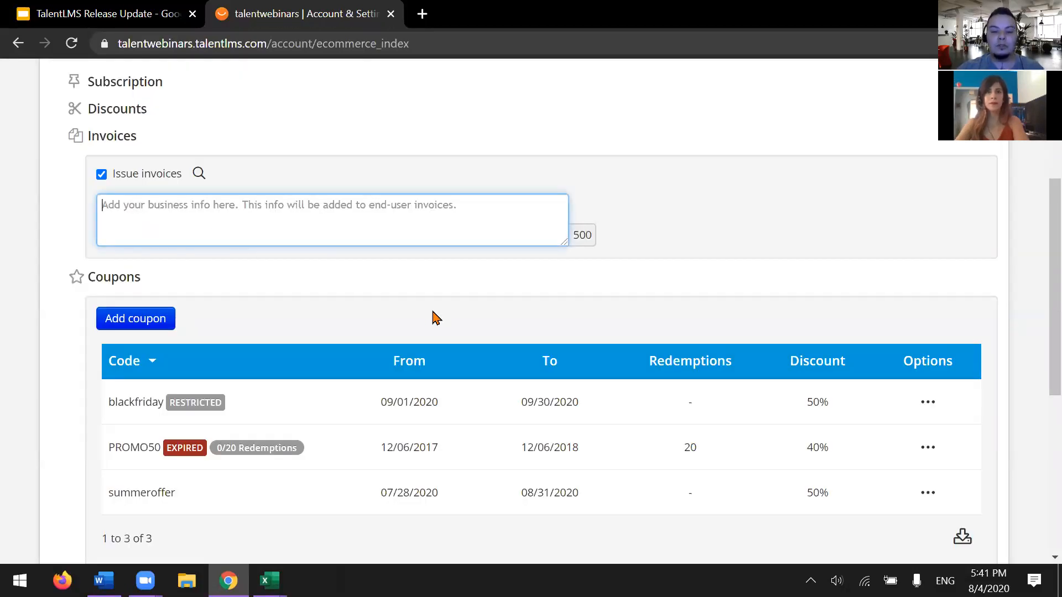
Start a new coupon with the code summerdiscount, valid from 08/04/2020 to 08/31/2020
scroll(433, 316, down, 1)
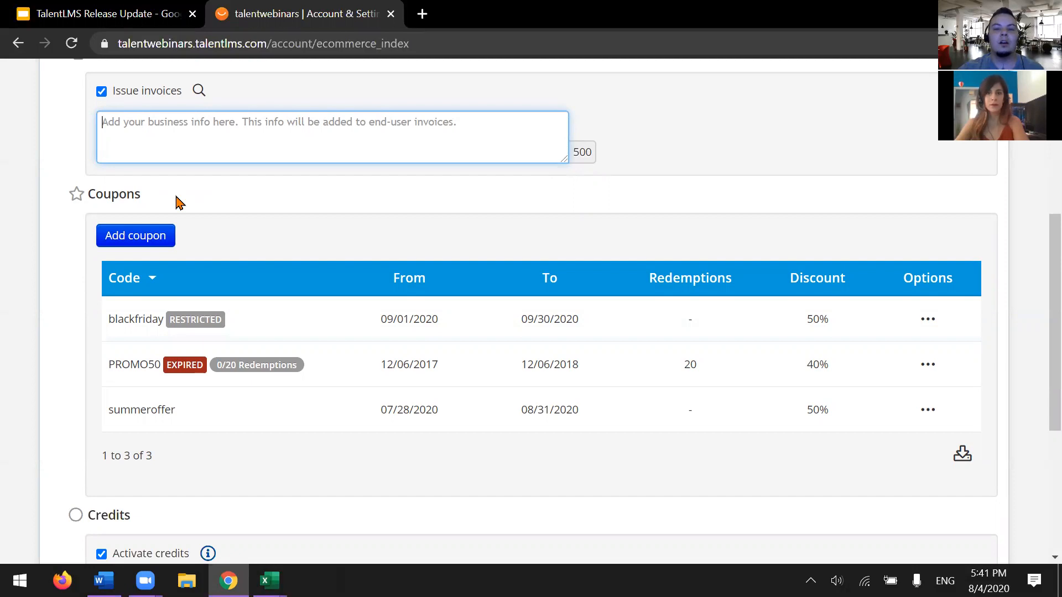
mouse_move(176, 335)
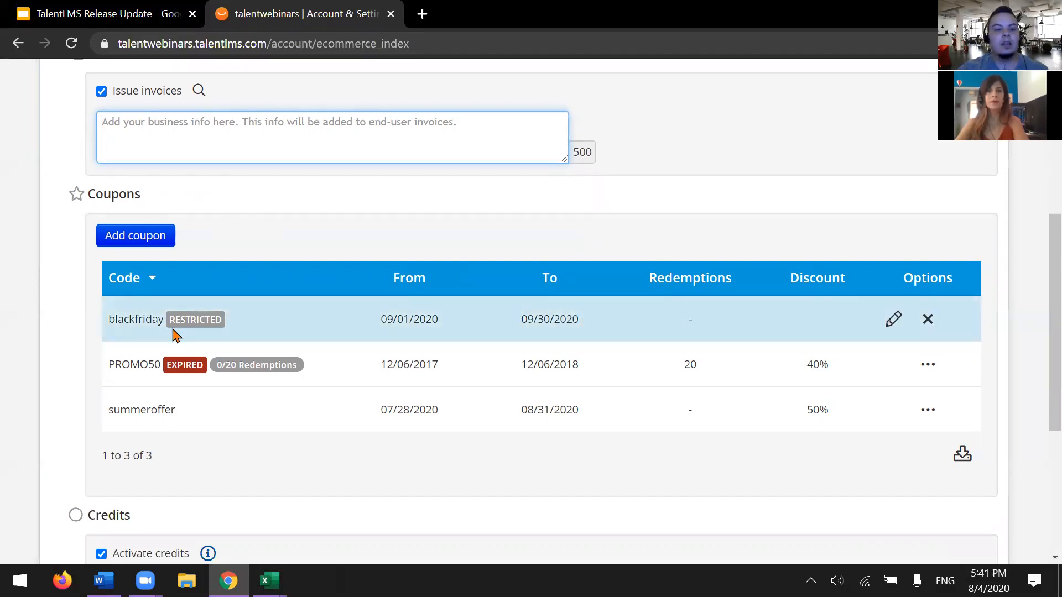
click(150, 241)
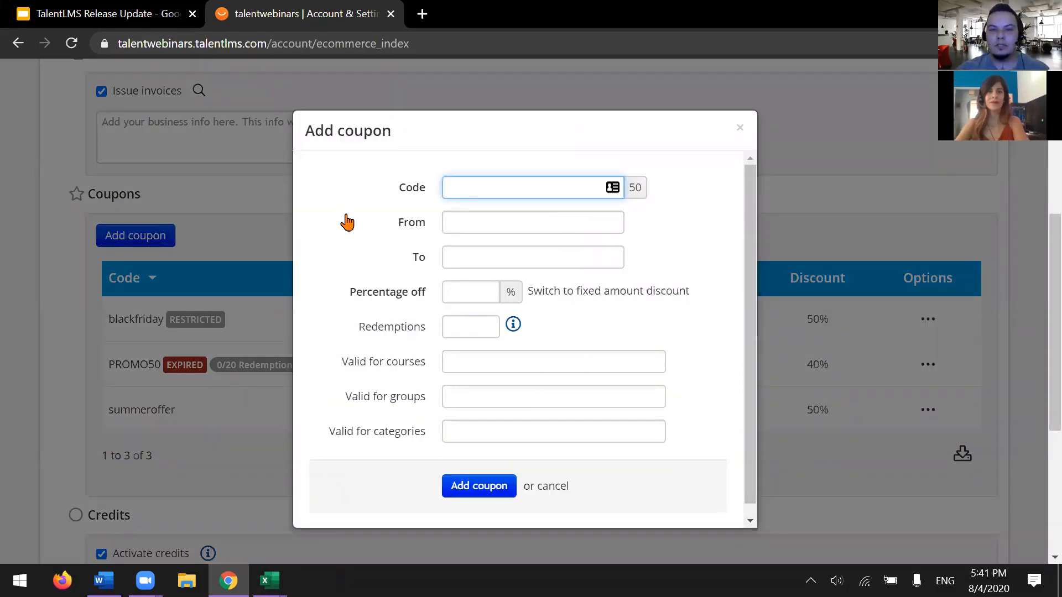
text(summer)
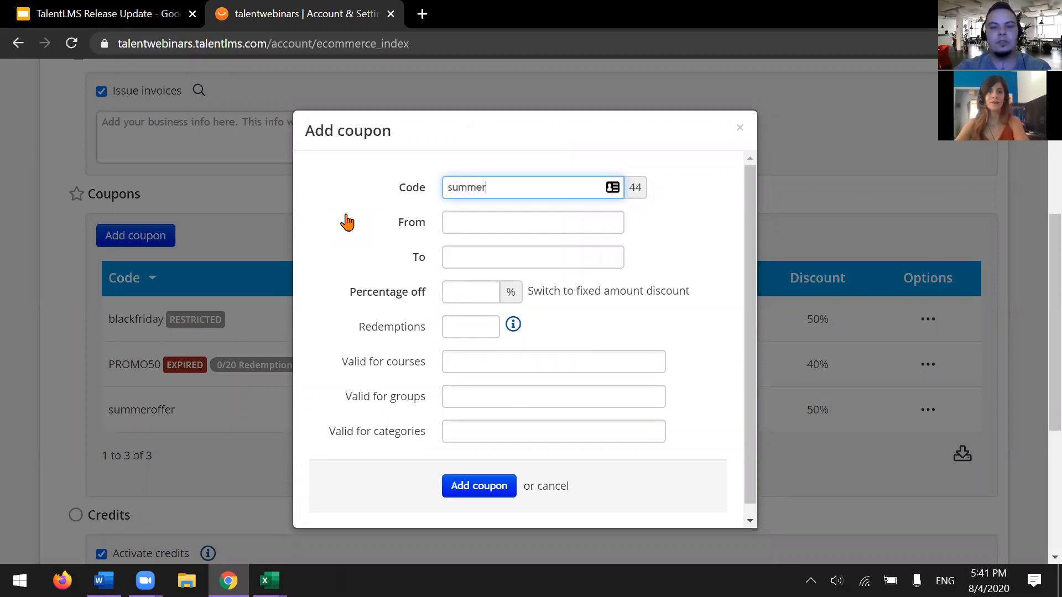
text(discount)
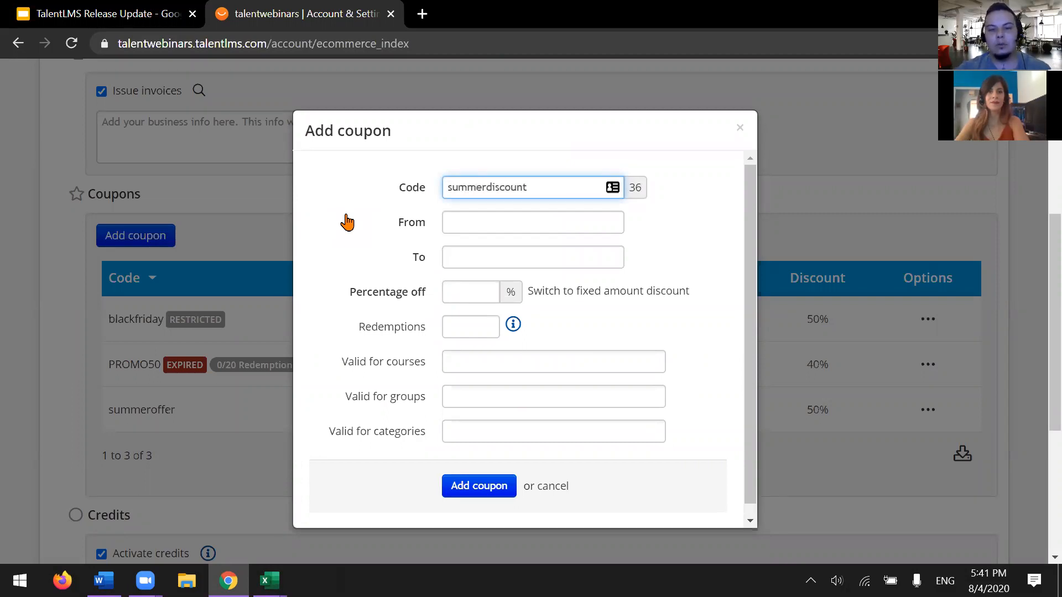
click(500, 222)
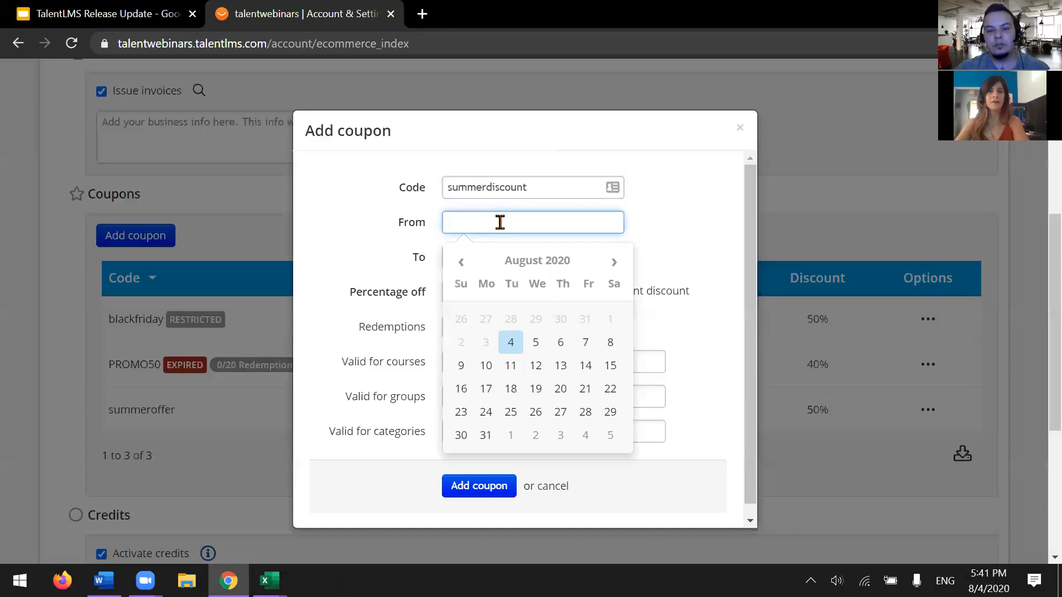
click(510, 348)
click(526, 261)
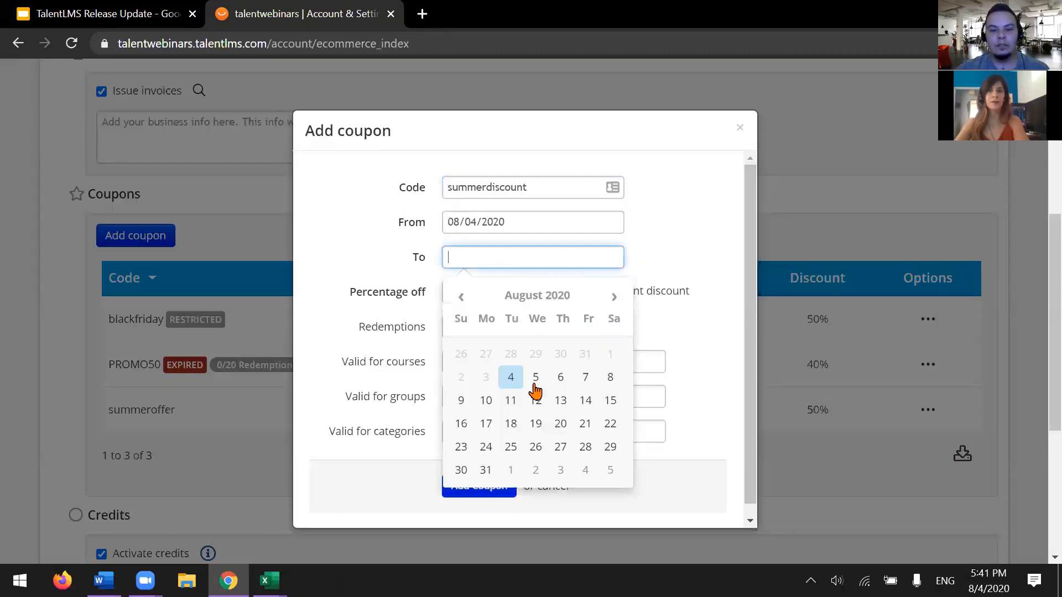
click(485, 470)
Set the new coupon's percentage off to 30 and its redemptions to 100
click(485, 298)
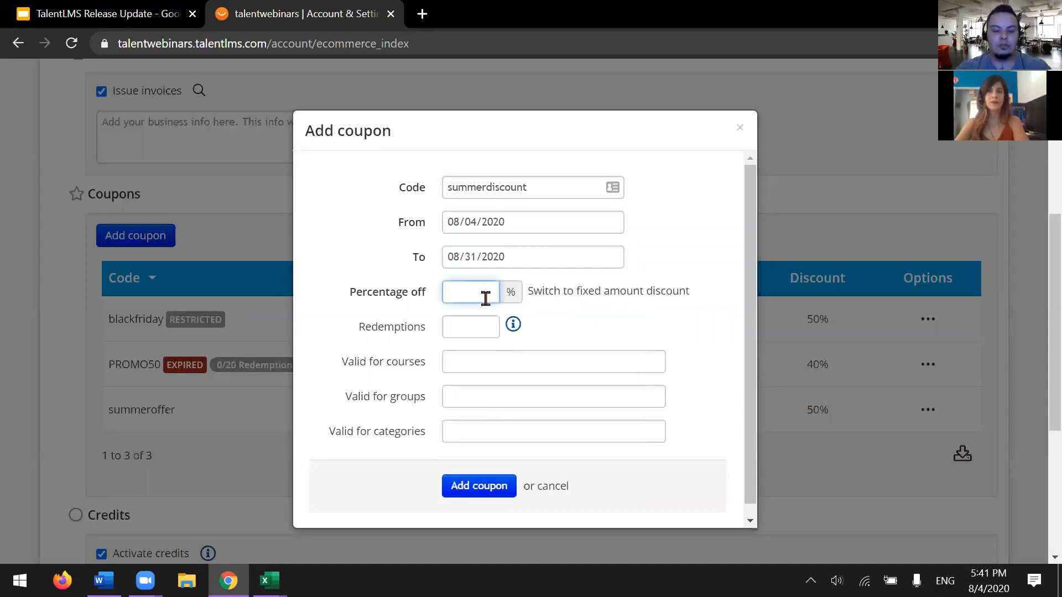
text(30)
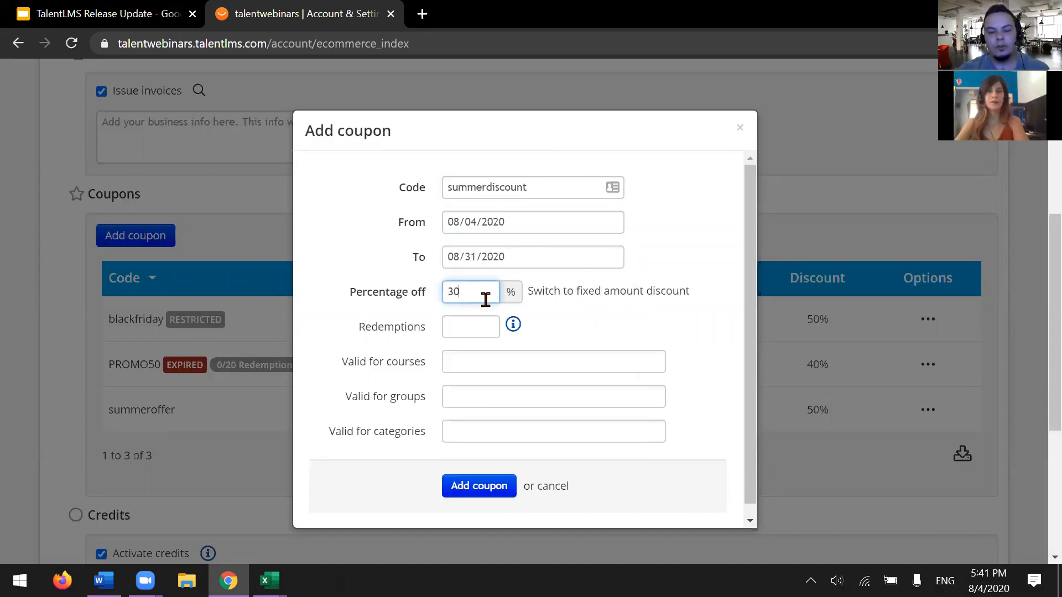
click(470, 332)
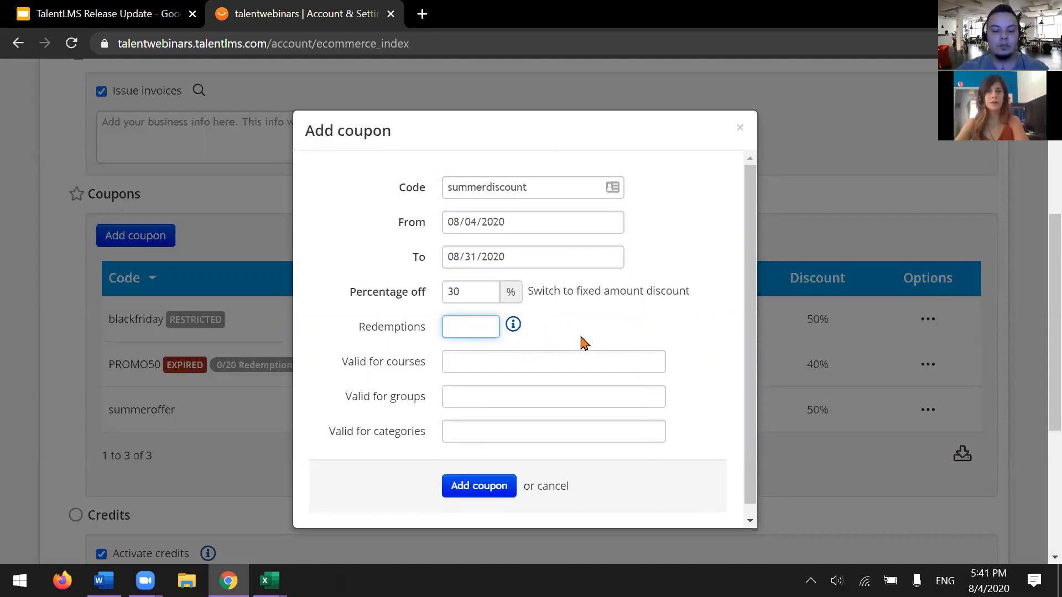
text(100)
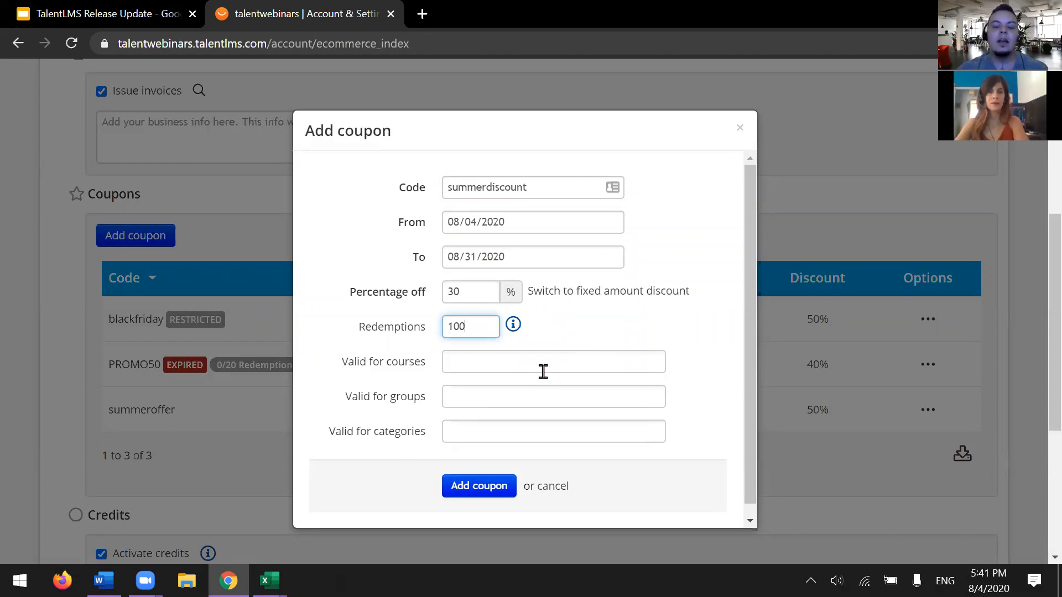
Restrict the new coupon to the courses An Introduction to Property Risk and Property Risk Management, and add the coupon
click(578, 455)
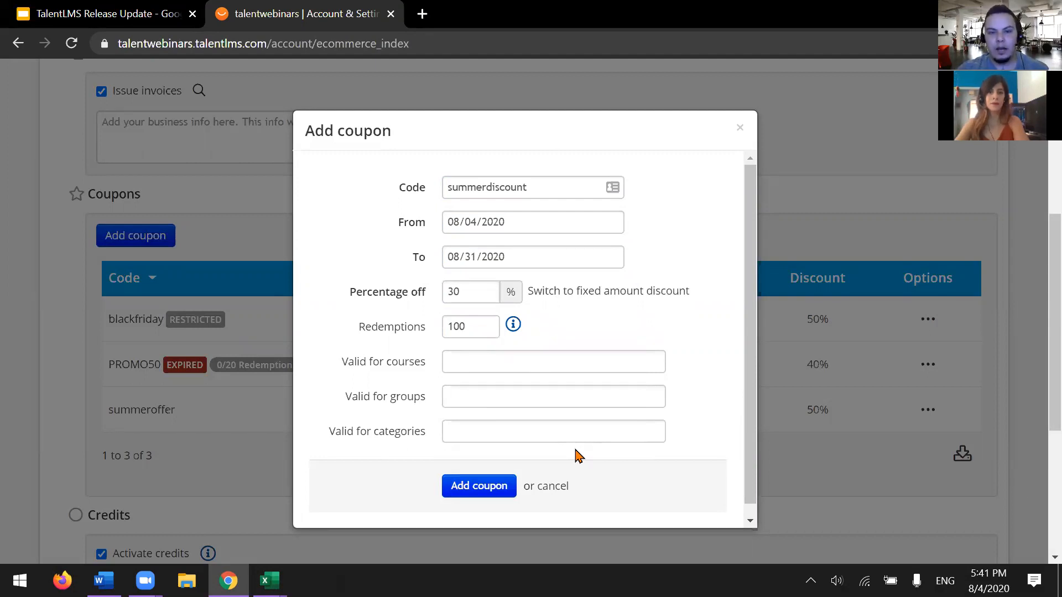
click(582, 363)
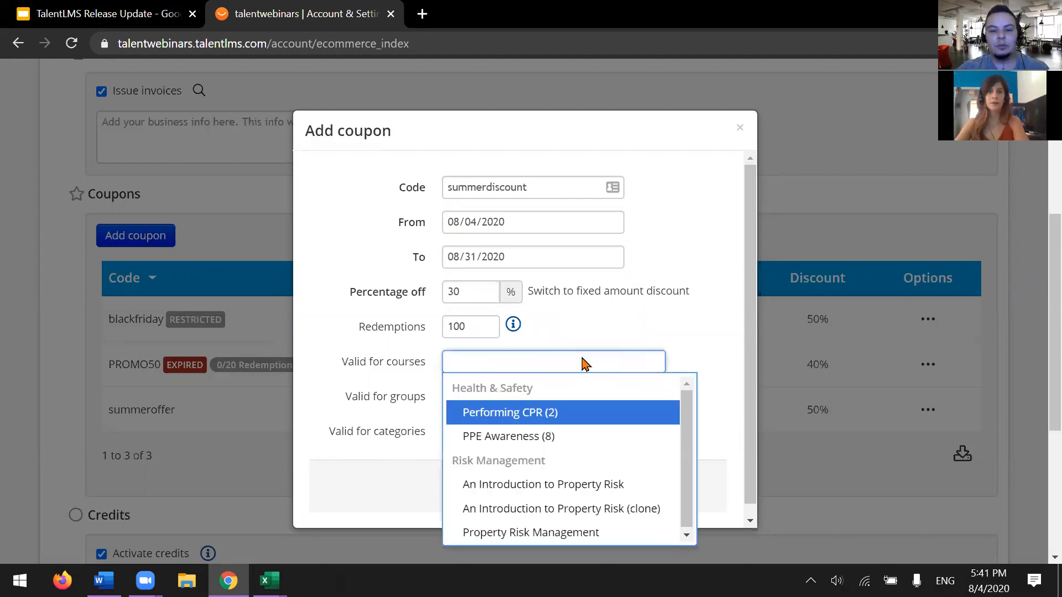
click(586, 483)
click(637, 369)
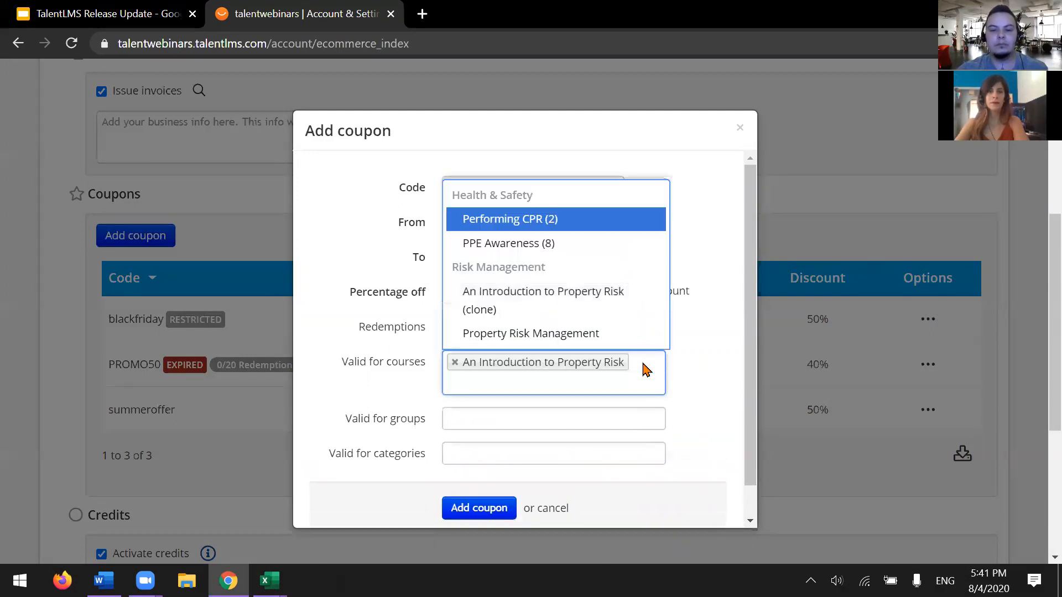
click(586, 333)
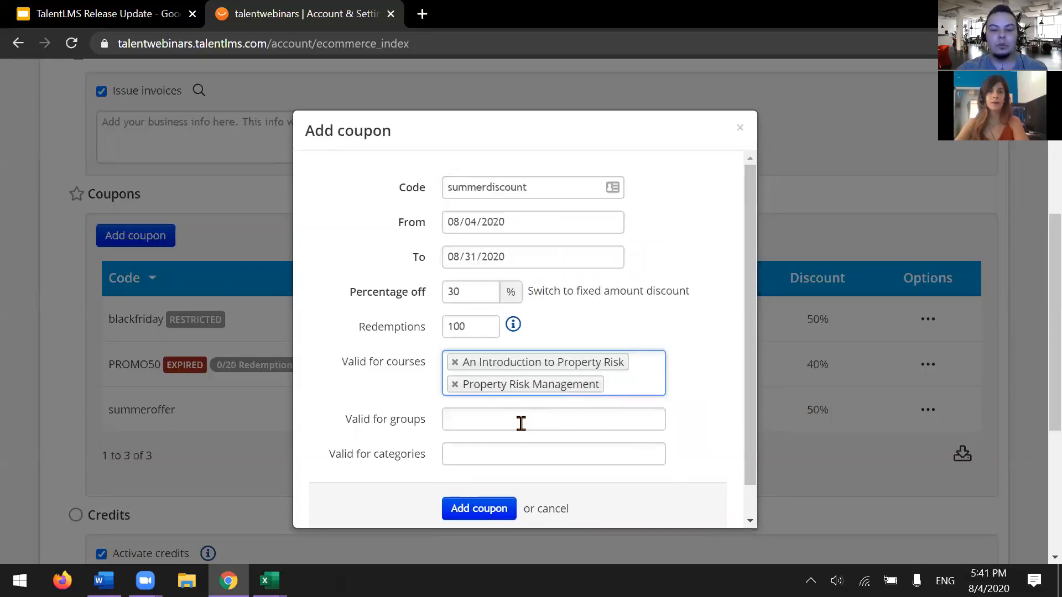
click(480, 517)
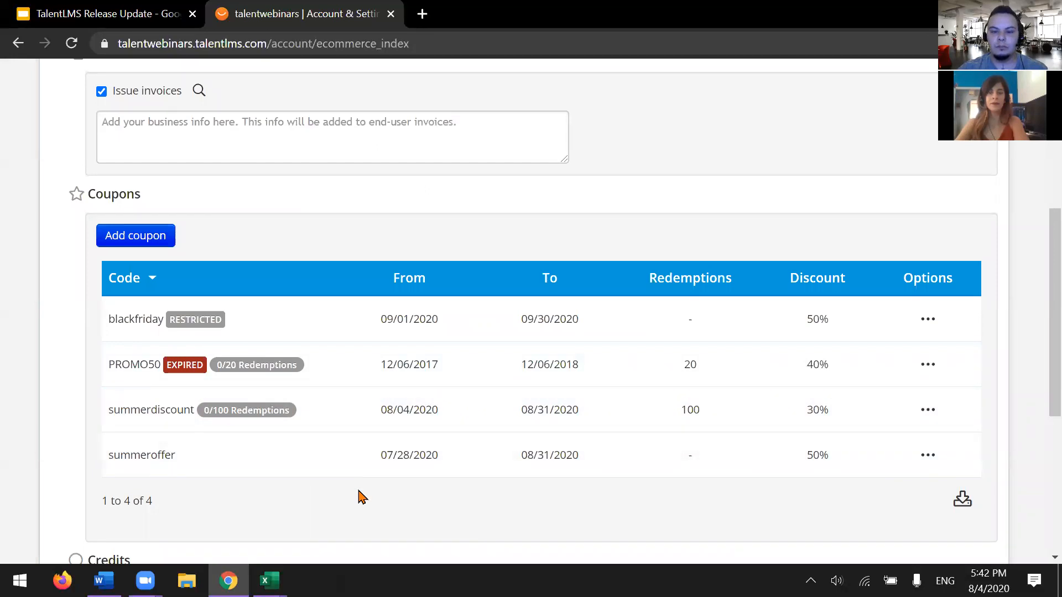
Open the e-commerce timeline and examine which user payments list a coupon
scroll(363, 497, down, 6)
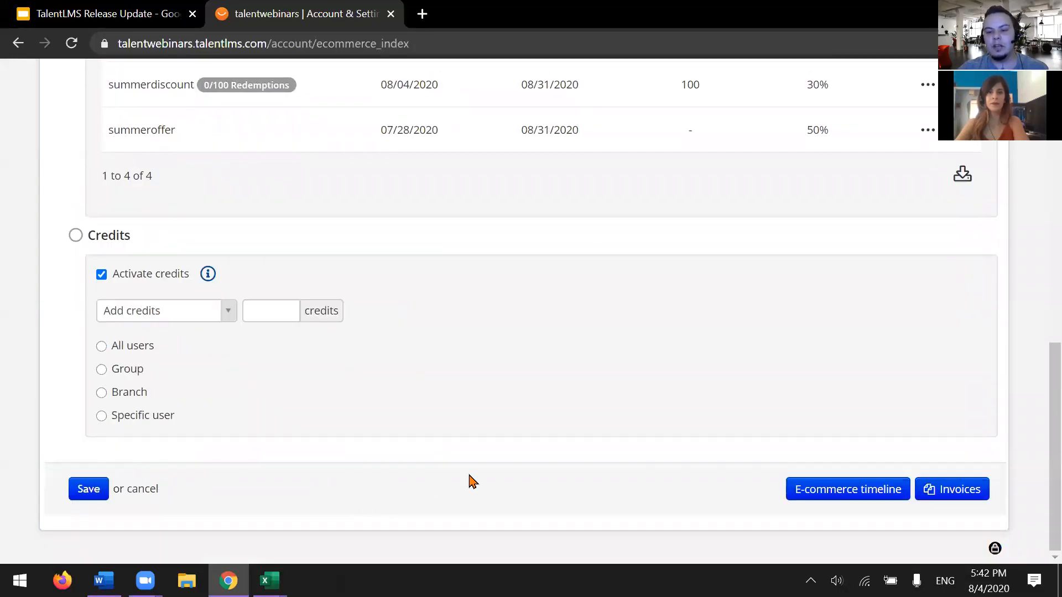
click(831, 496)
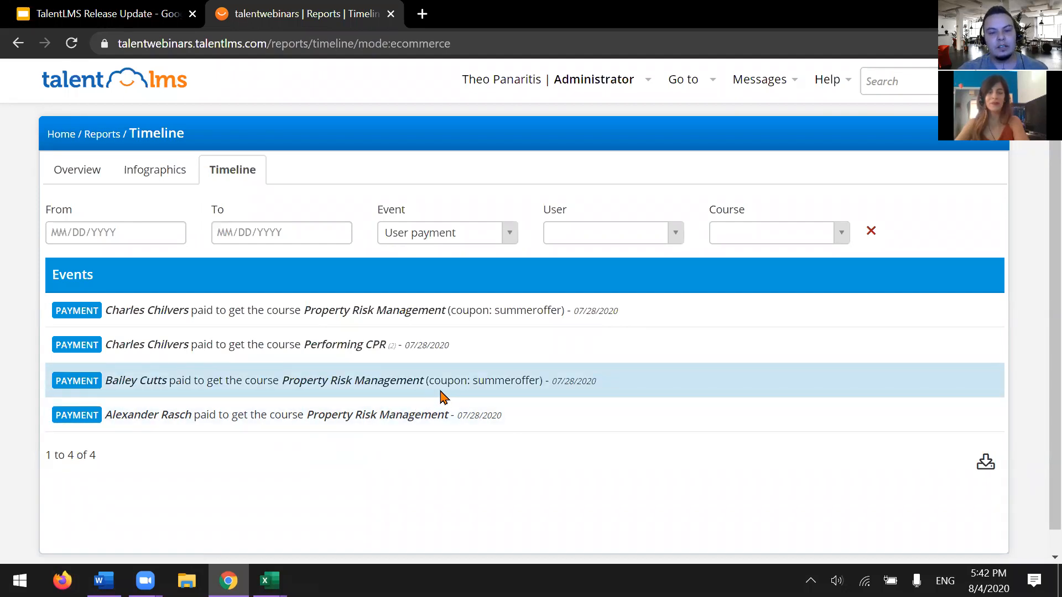
drag(429, 380, 536, 379)
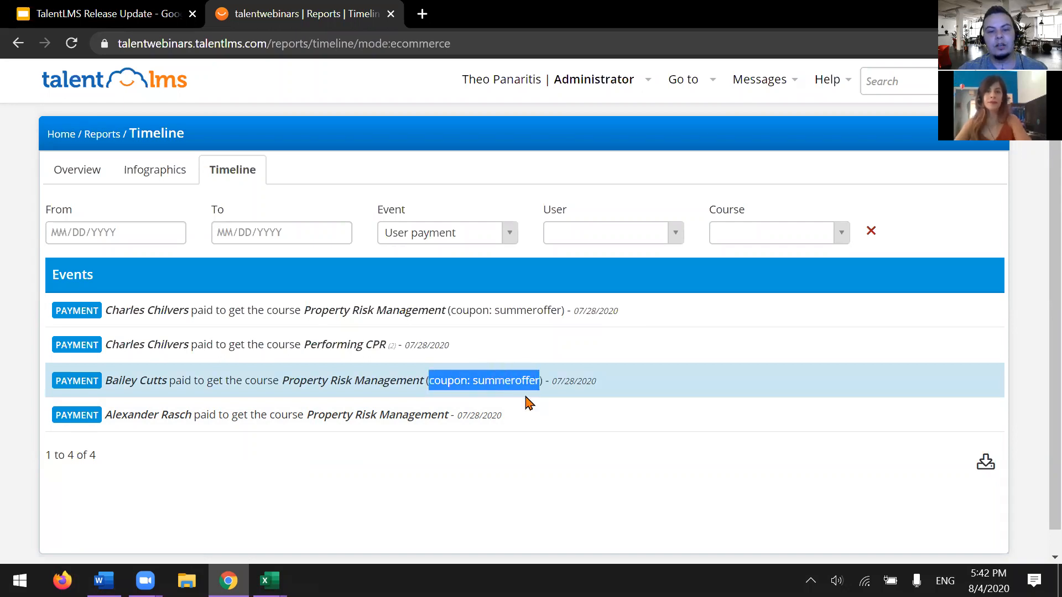
click(518, 397)
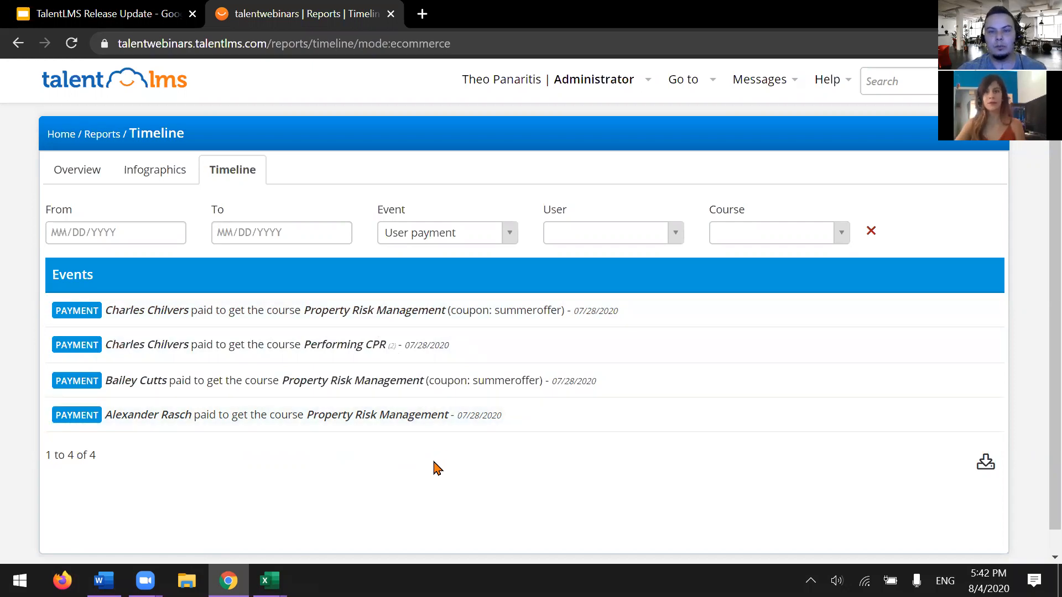
Open the Course Store from the home page and look through the TalentLibrary courses
click(164, 93)
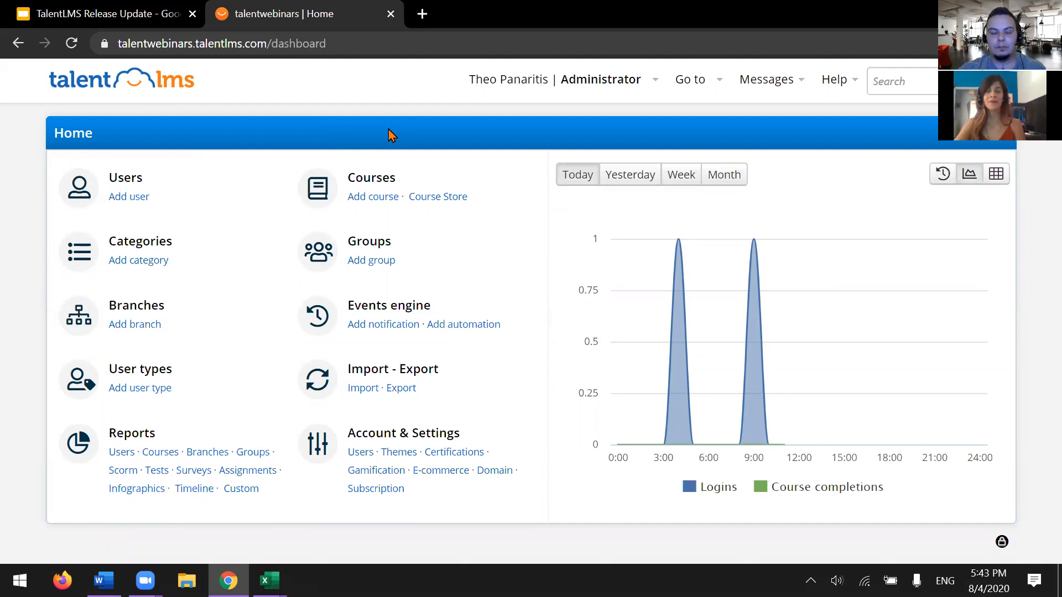
click(436, 204)
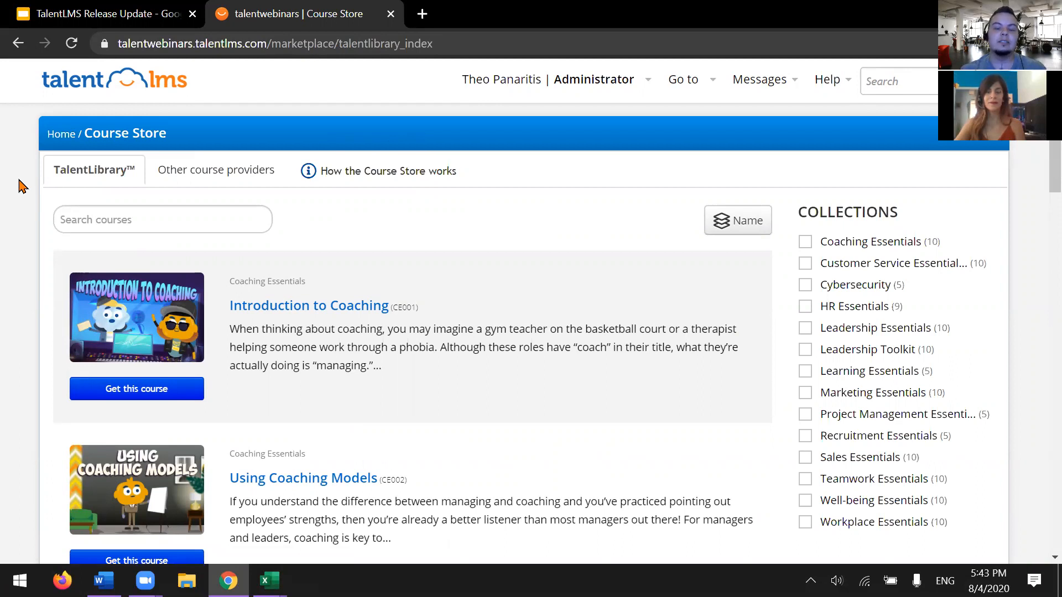
scroll(81, 382, down, 2)
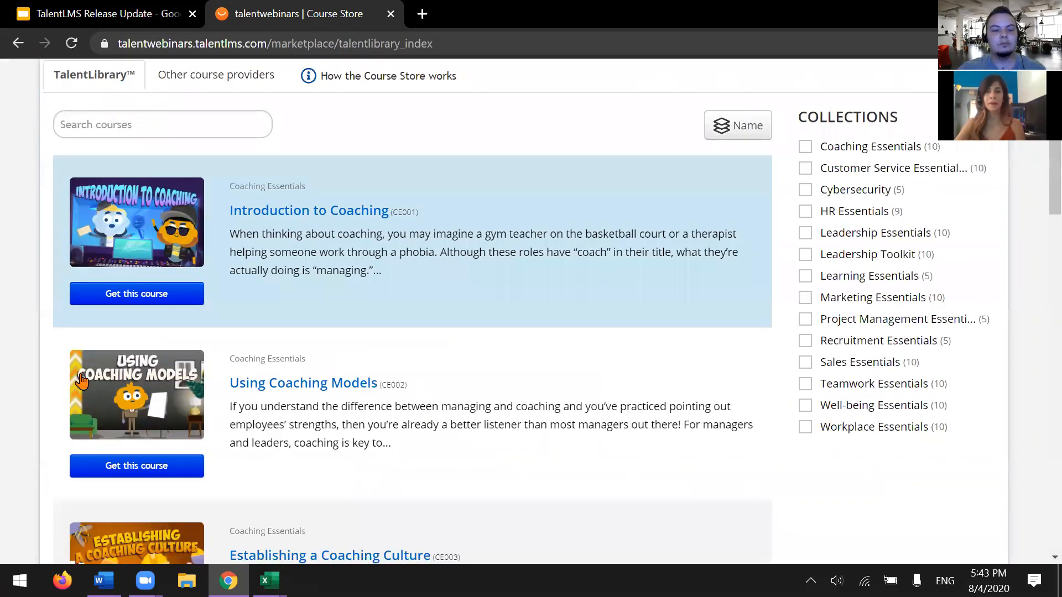
scroll(81, 382, down, 7)
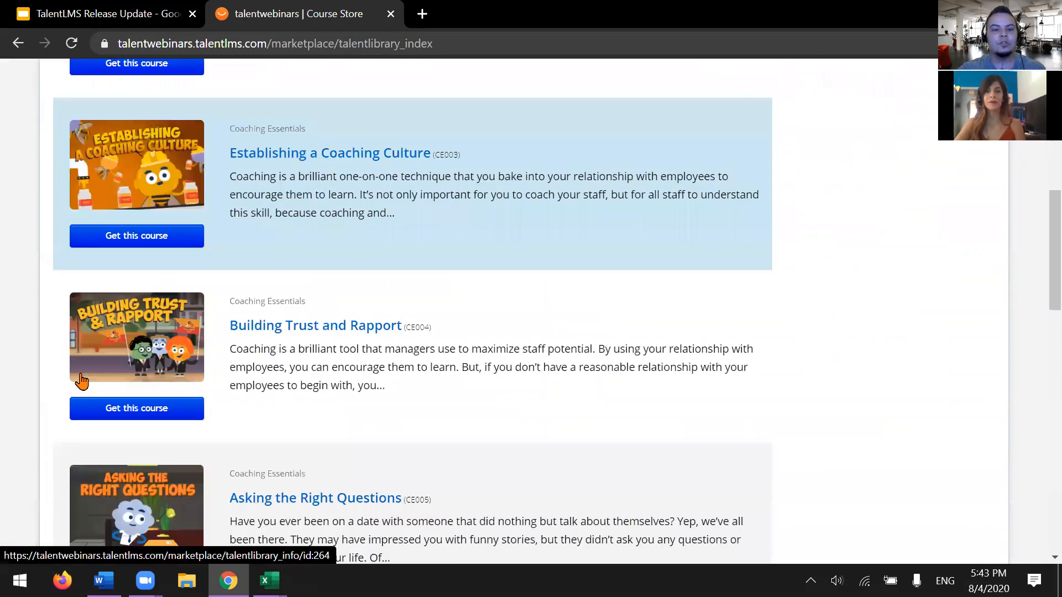
scroll(81, 382, down, 3)
scroll(81, 381, up, 7)
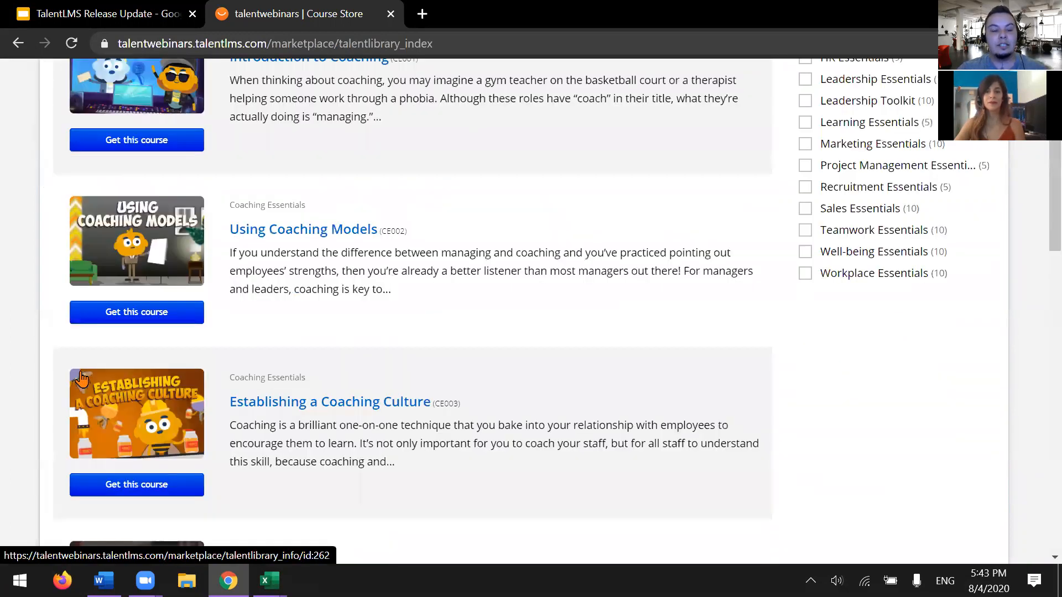
scroll(81, 379, up, 5)
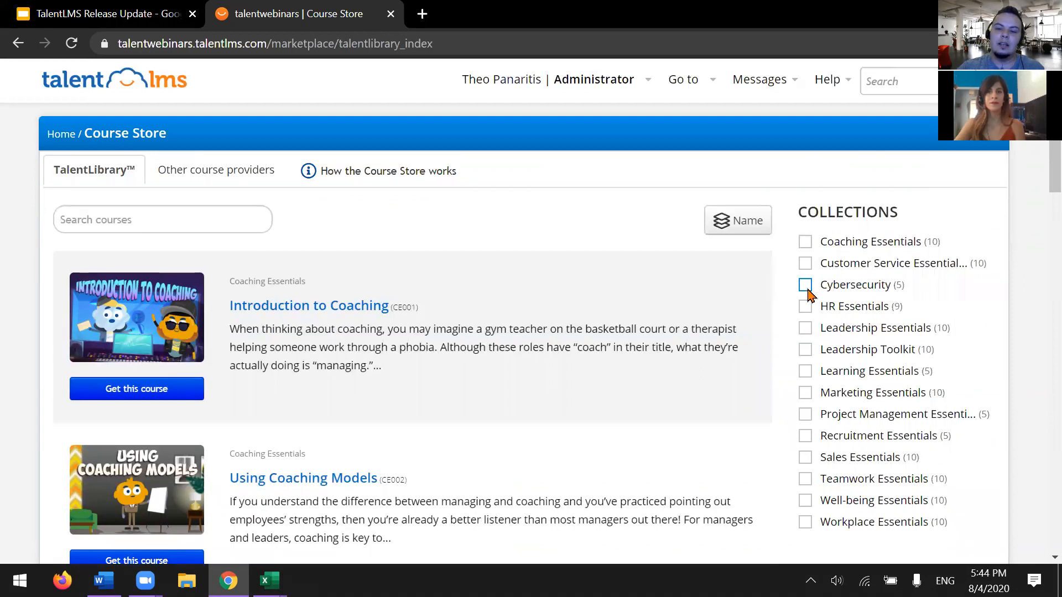
Filter the TalentLibrary by the Cybersecurity and Leadership Essentials collections and add all offered courses to the portal
click(809, 289)
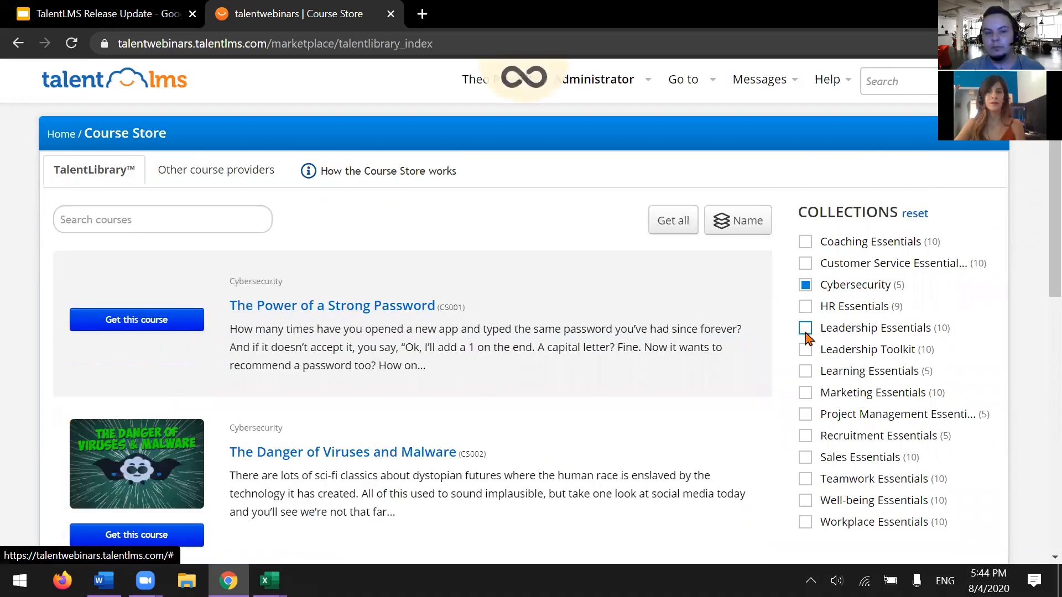
click(805, 329)
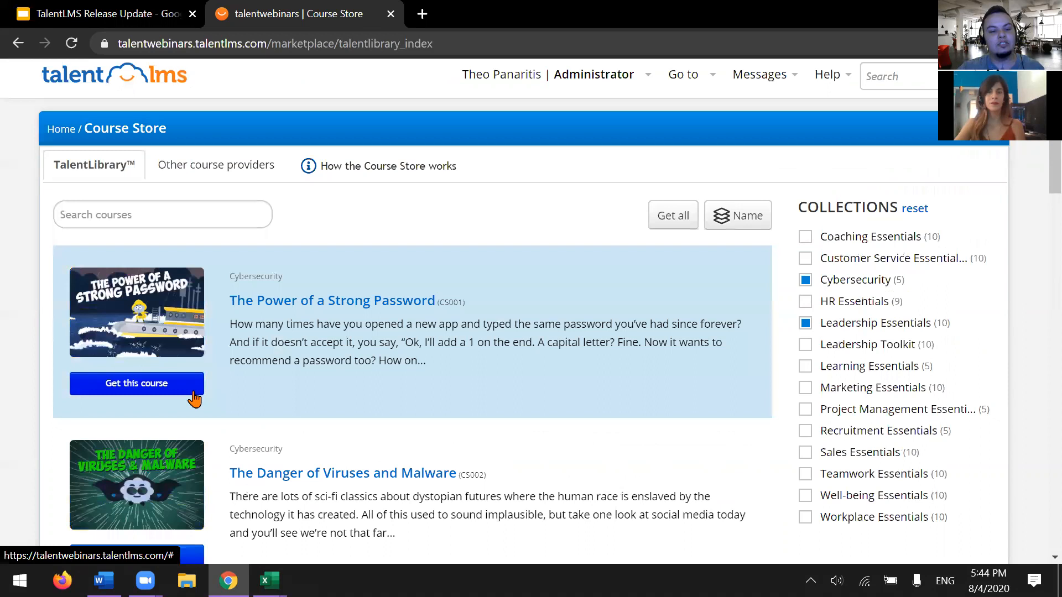
scroll(170, 479, down, 4)
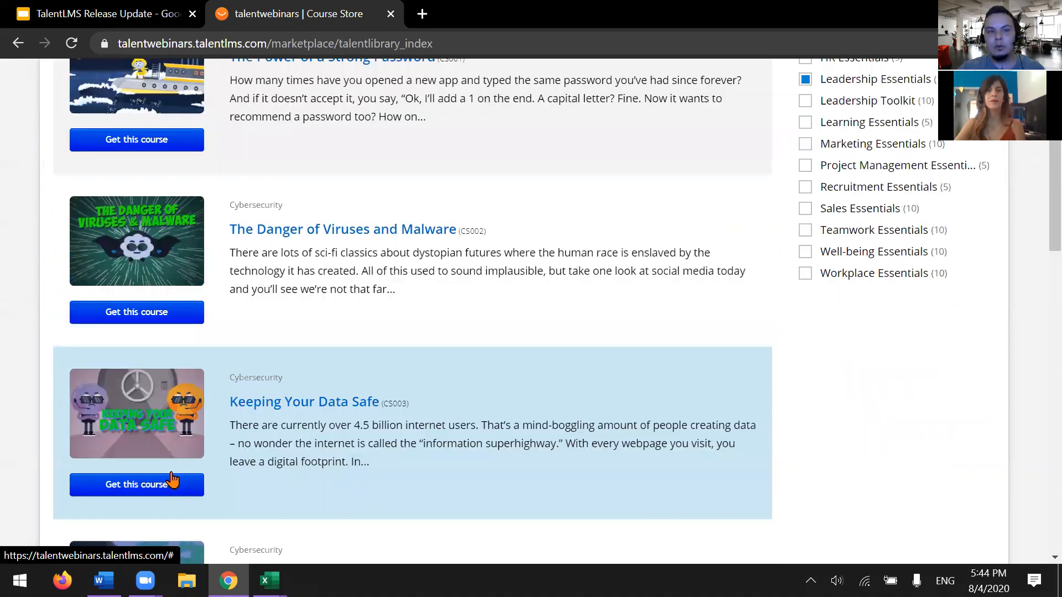
scroll(403, 367, up, 5)
click(666, 237)
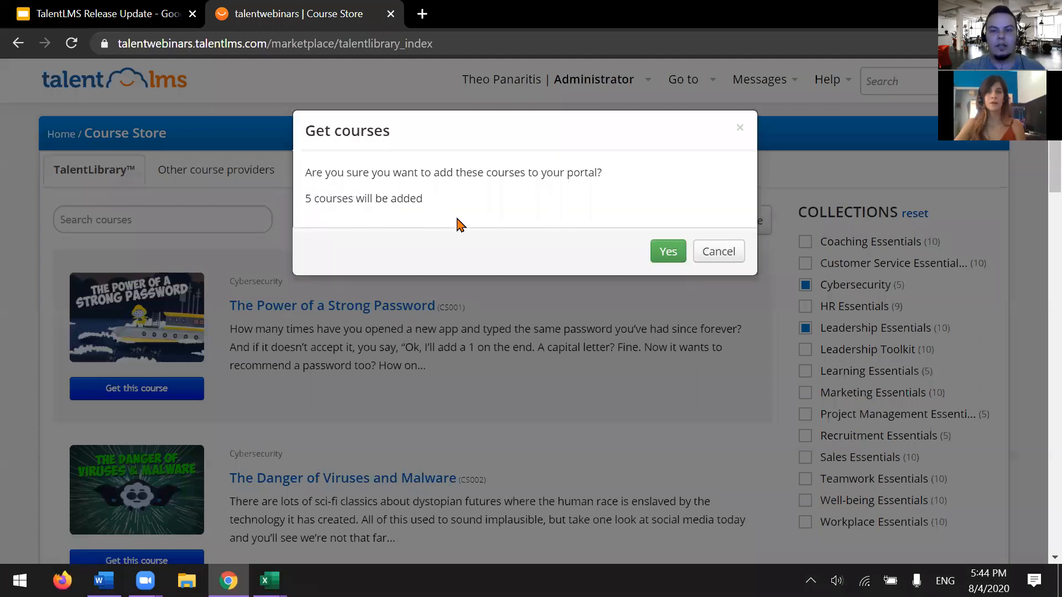
click(667, 251)
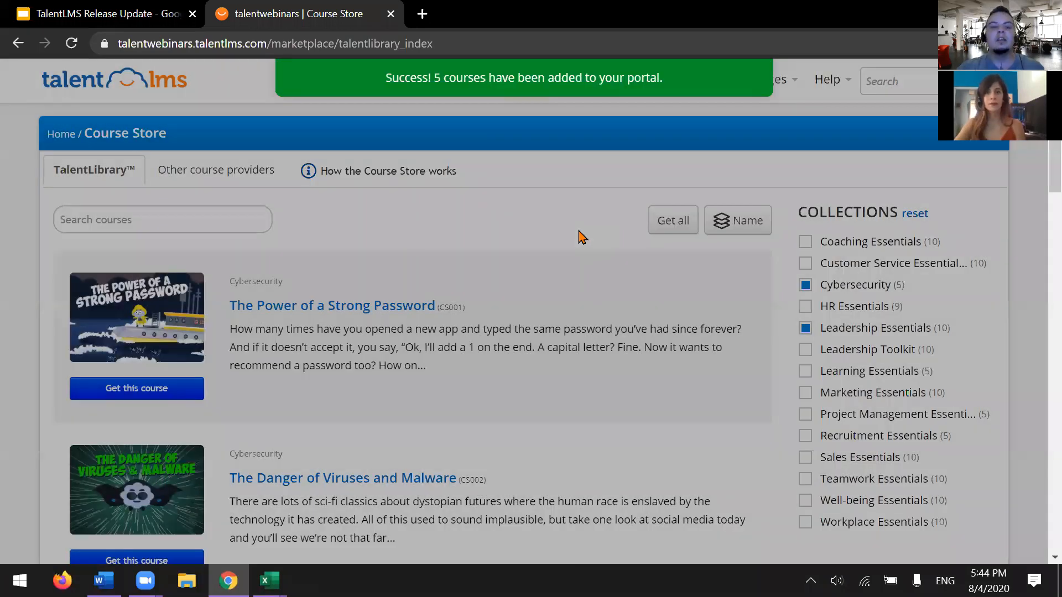
Reset the collection filters and examine the full provider and category lists of the other course providers
click(922, 214)
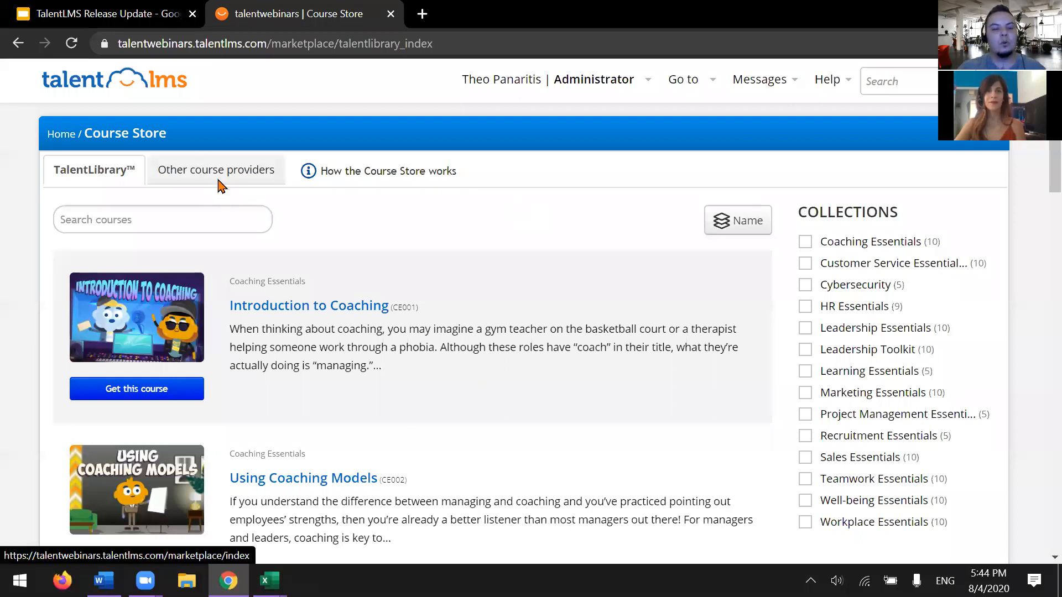
click(218, 181)
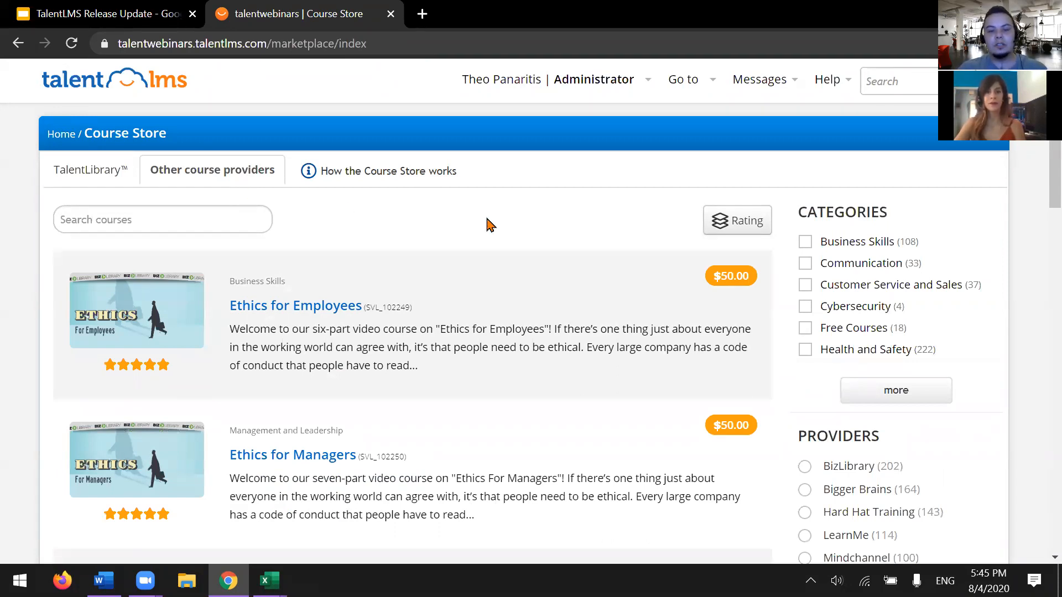
scroll(535, 256, down, 4)
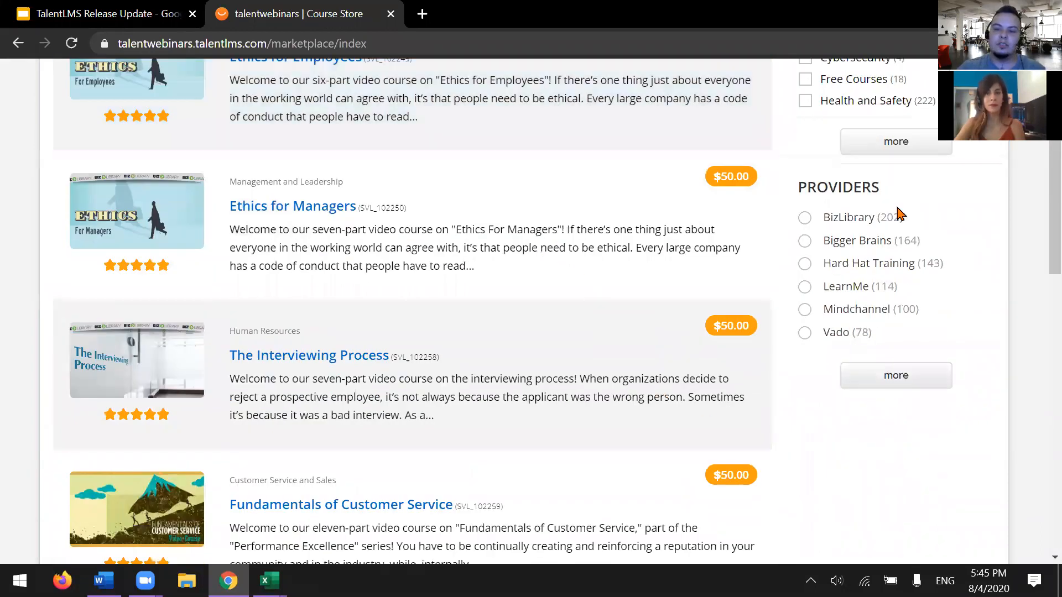
click(931, 380)
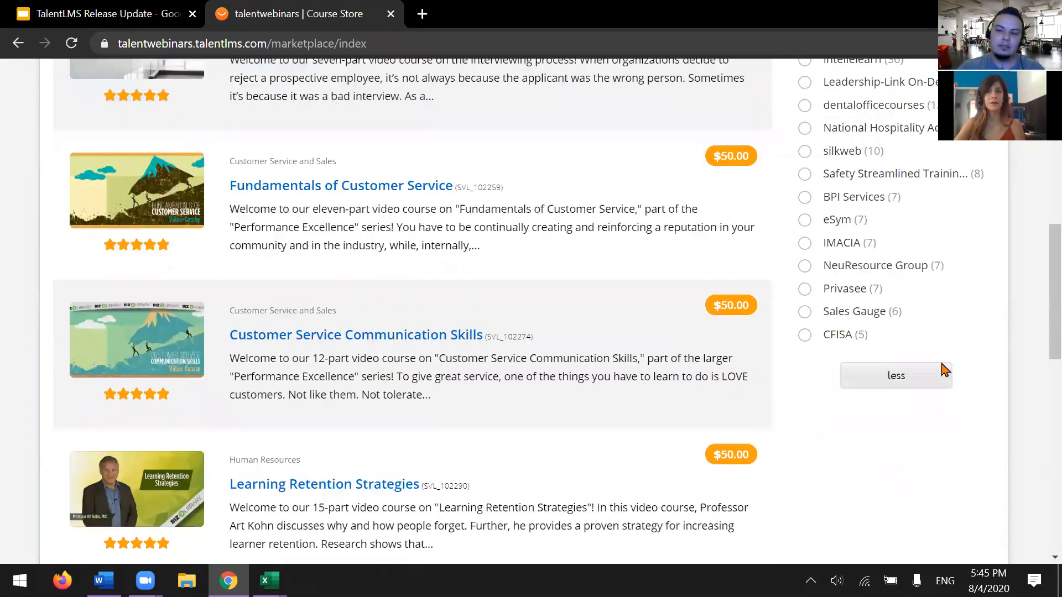
click(947, 376)
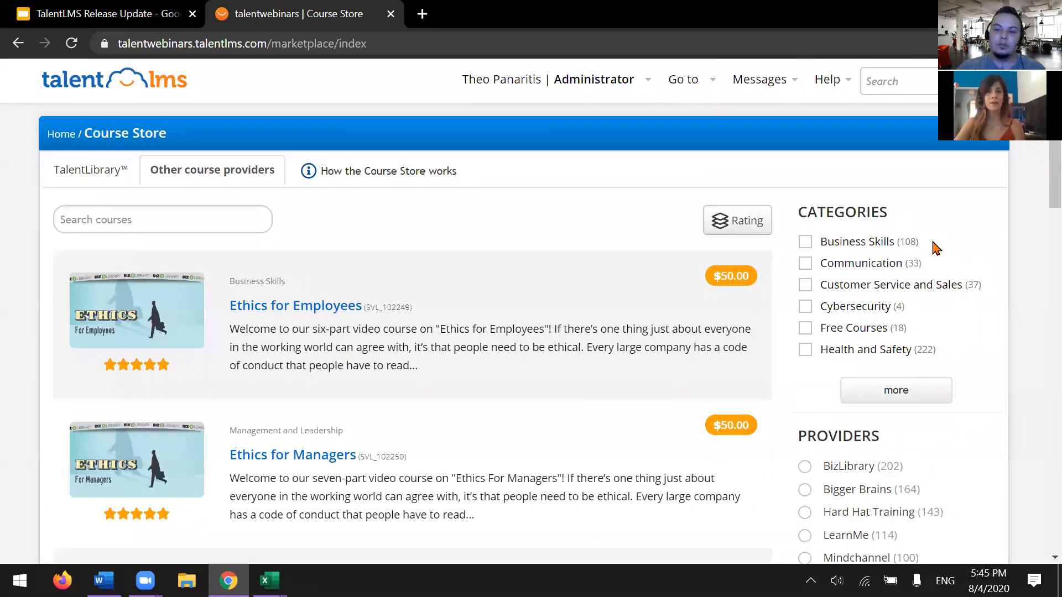
click(907, 385)
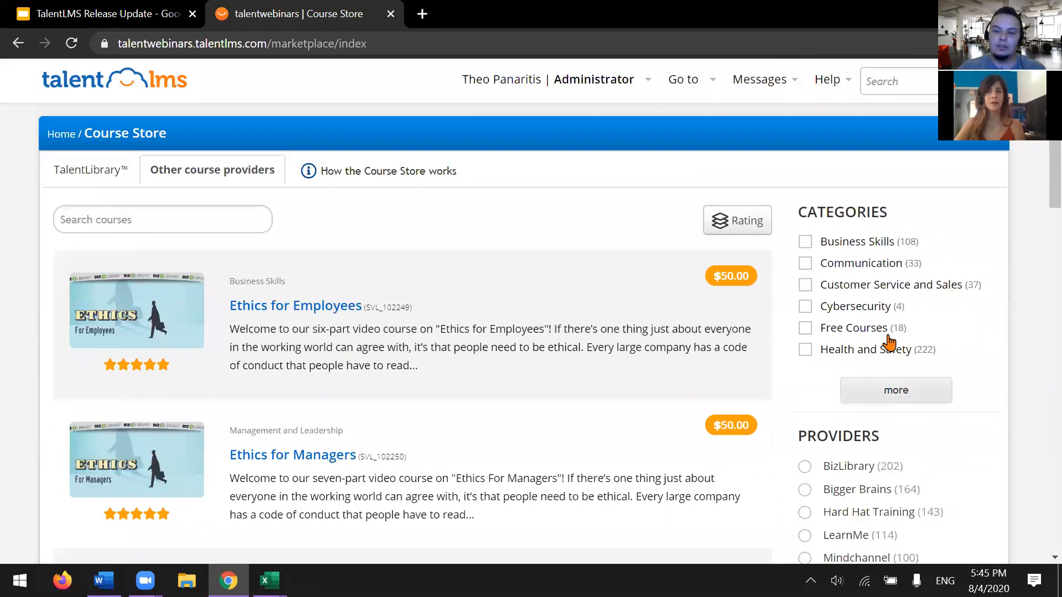
scroll(882, 398, down, 1)
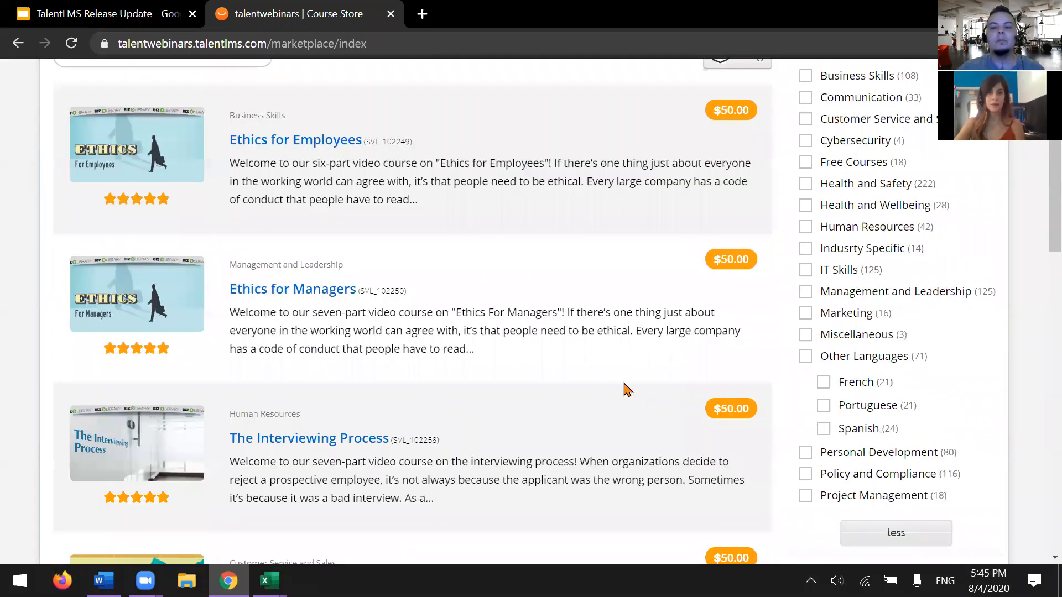
scroll(624, 391, down, 1)
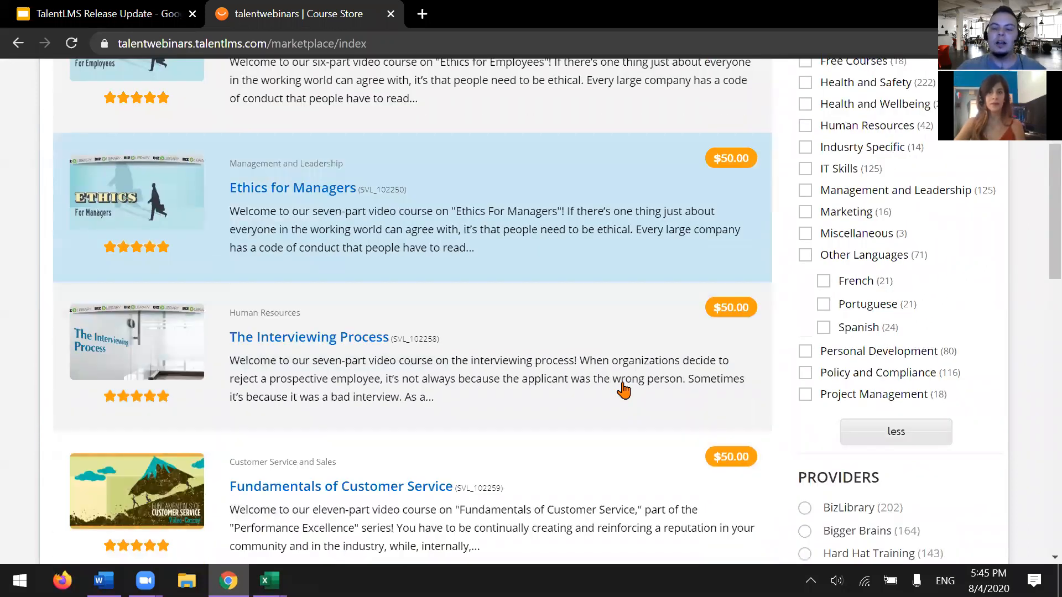
scroll(624, 390, down, 3)
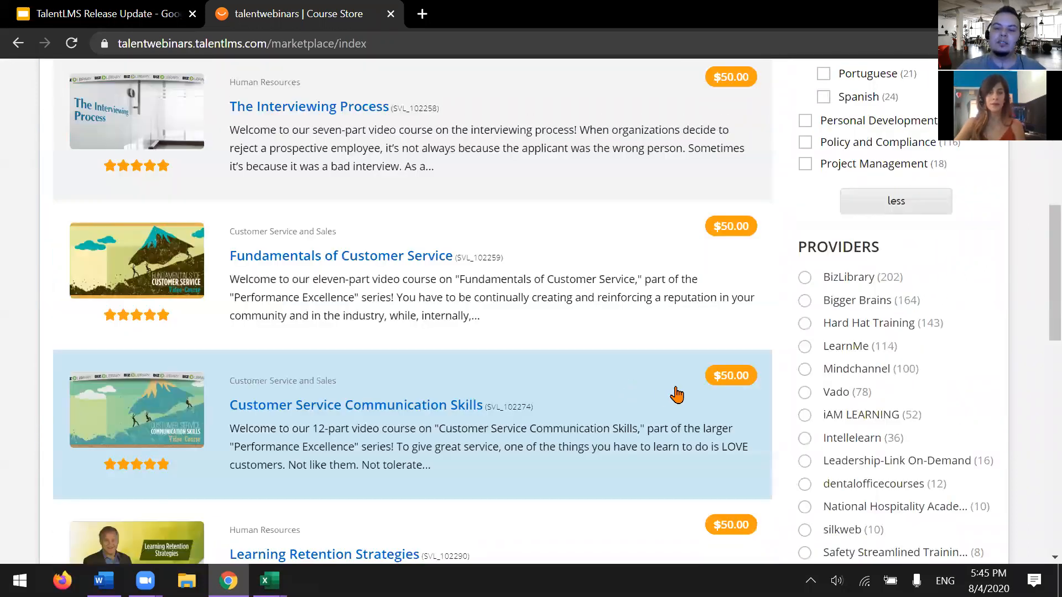
Filter the courses by the provider Bigger Brains and the IT Skills category, and look through the matching courses
click(806, 317)
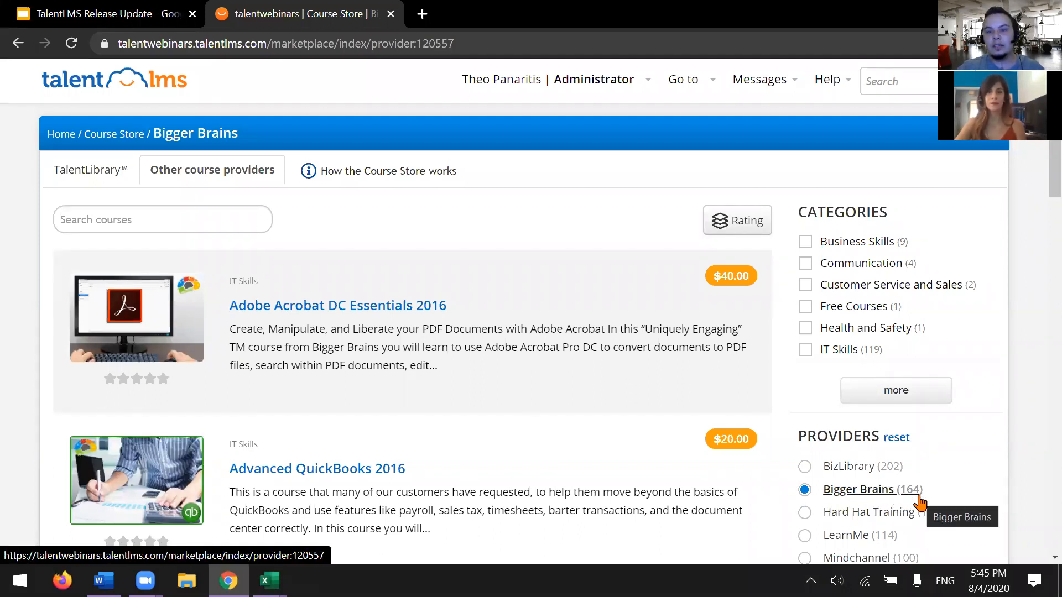
click(896, 394)
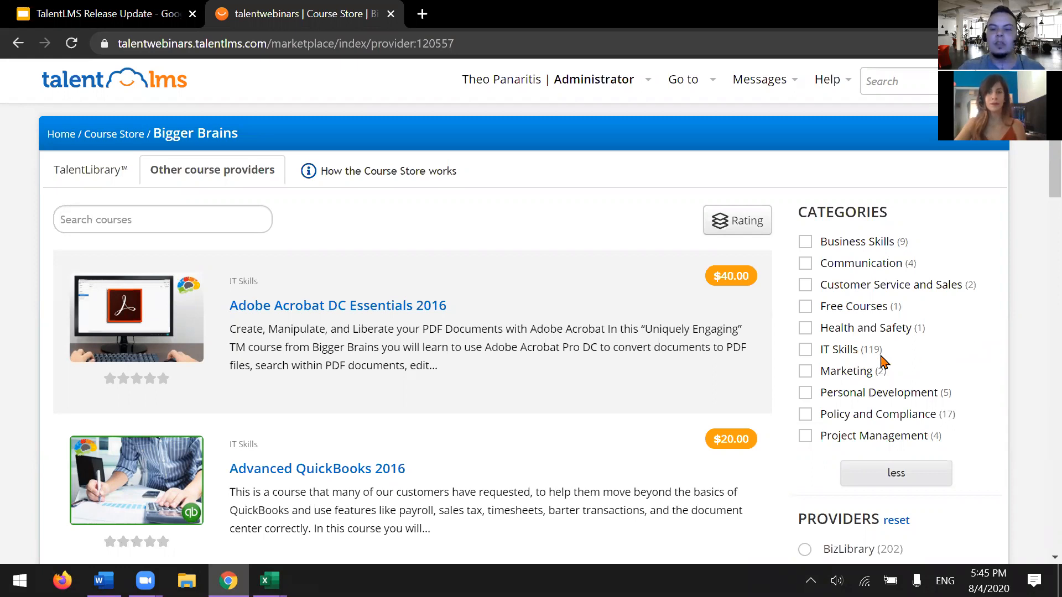
click(806, 350)
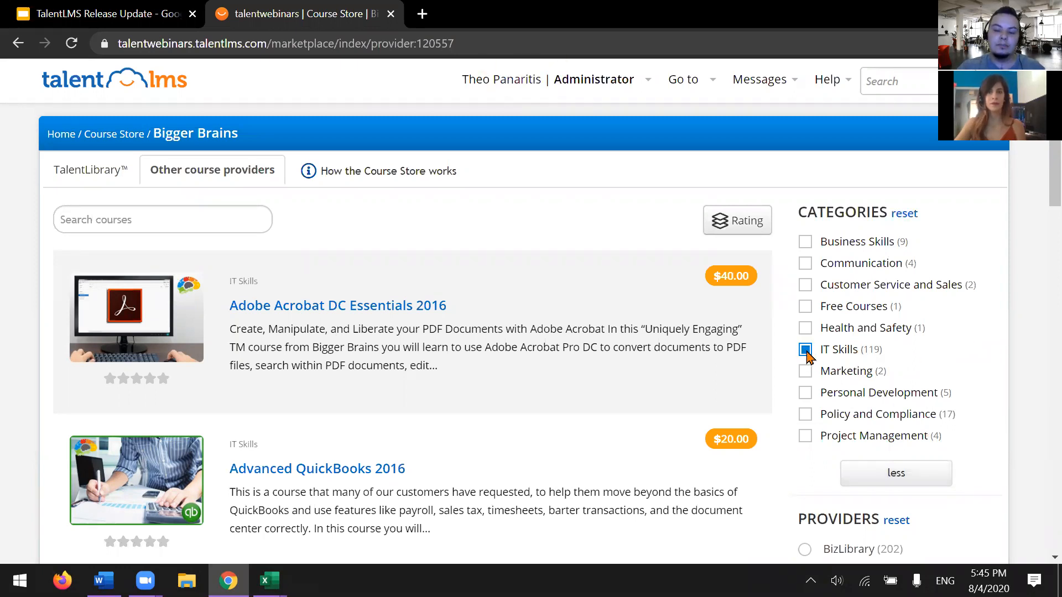
scroll(458, 271, down, 5)
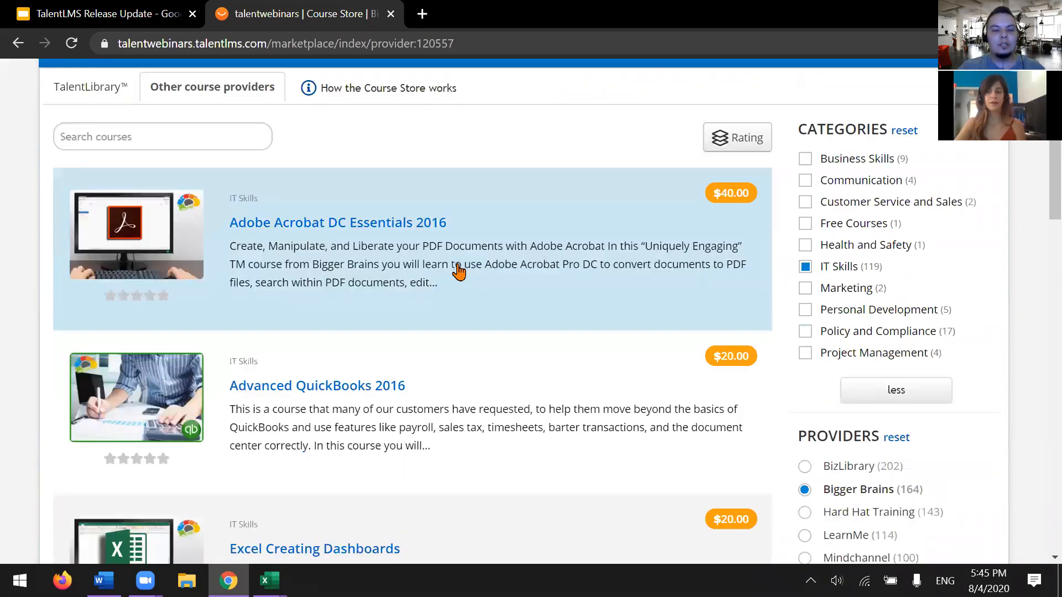
scroll(460, 274, down, 4)
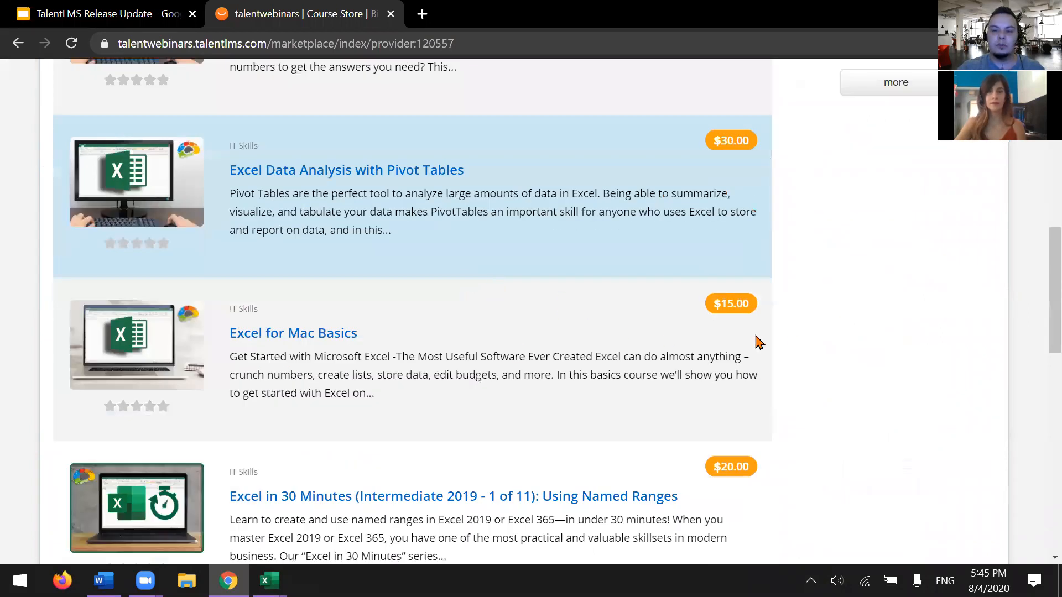
scroll(443, 350, up, 10)
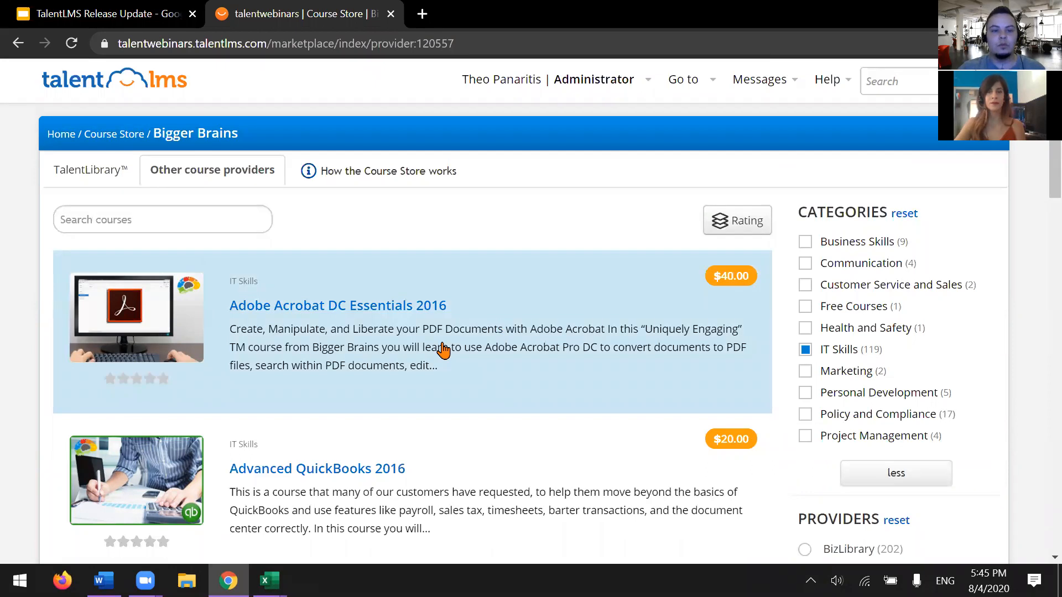
Open the Adobe Acrobat DC Essentials 2016 course, review its description and content, and view its license purchase form without buying
click(494, 340)
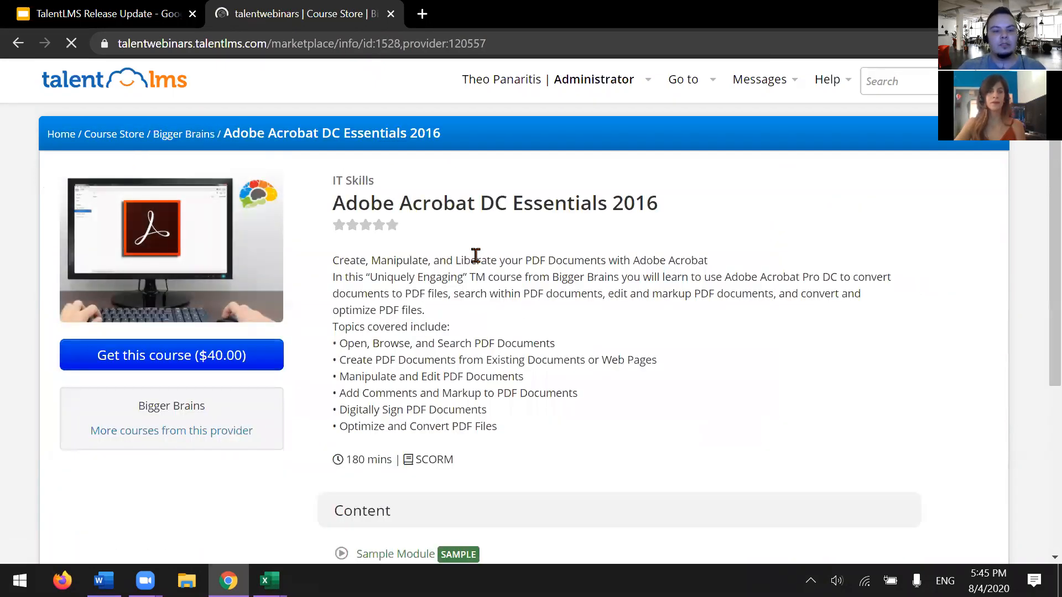
scroll(475, 255, down, 3)
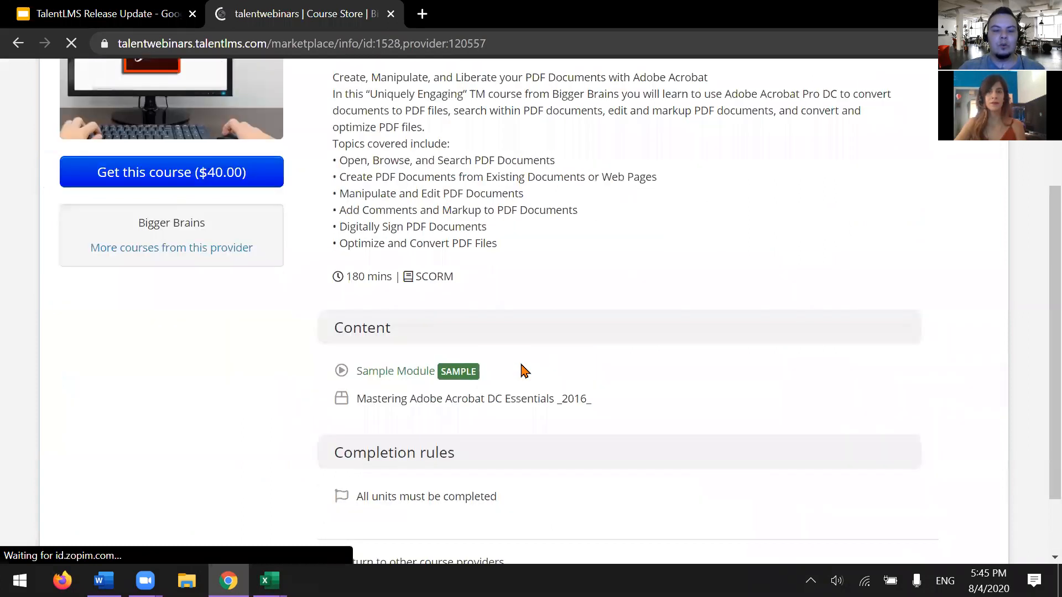
scroll(500, 331, up, 3)
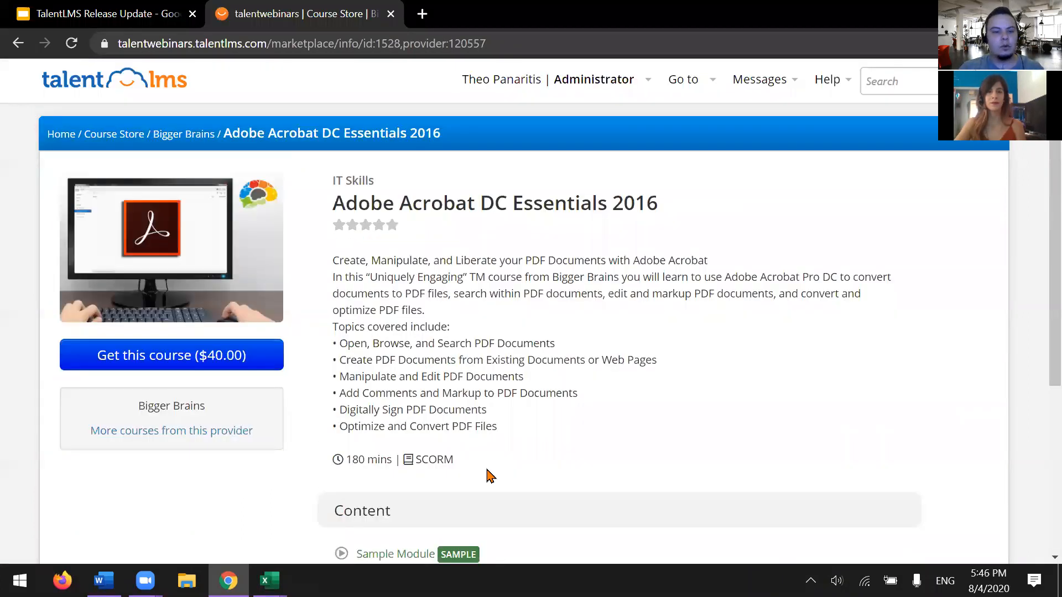
click(154, 365)
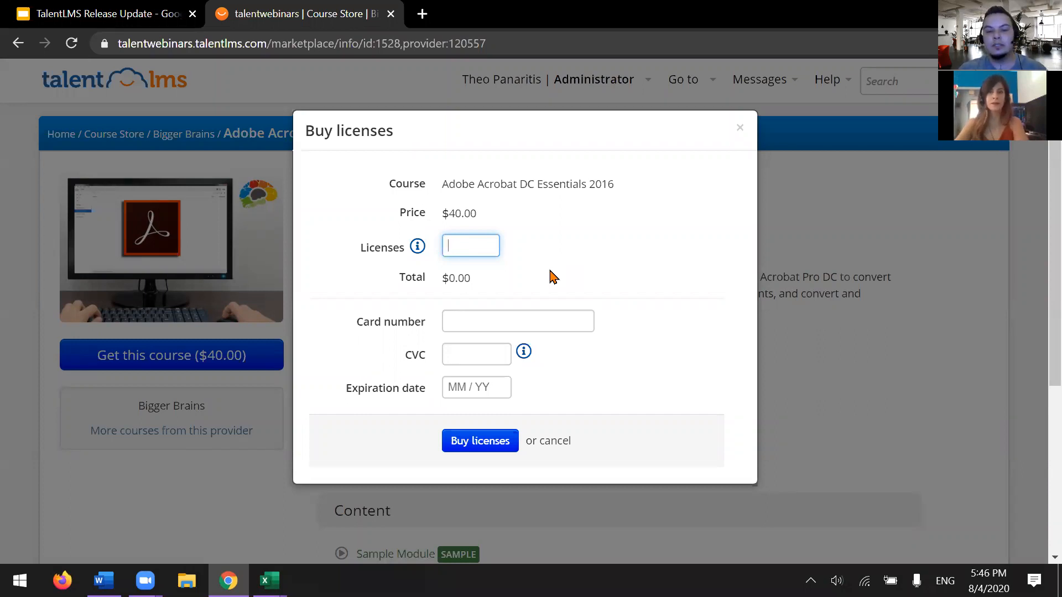
click(19, 363)
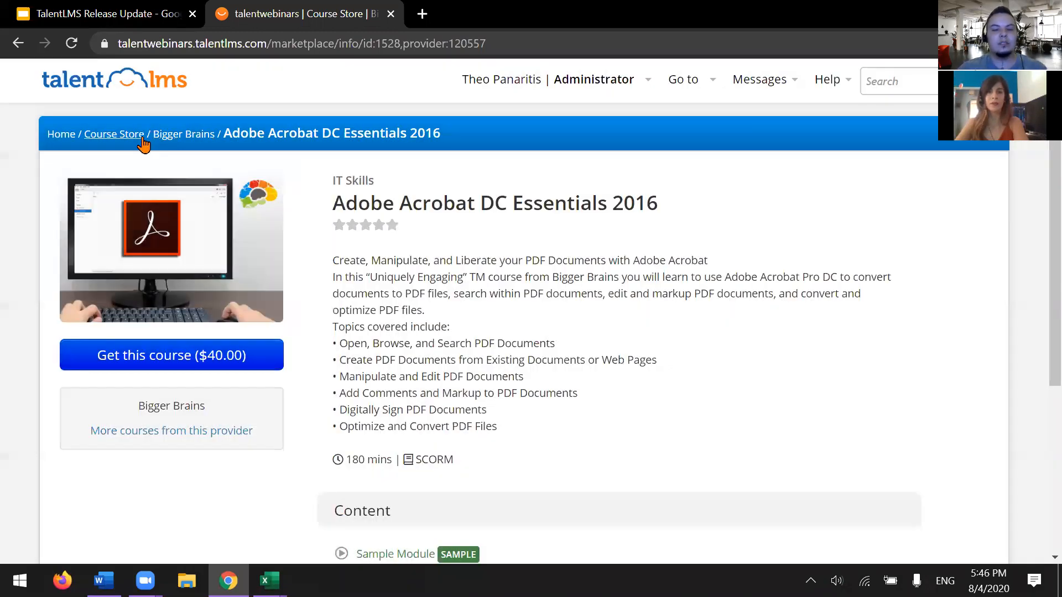
Return to the Course Store and filter the TalentLibrary courses by the Leadership Essentials and Recruitment Essentials collections
click(142, 140)
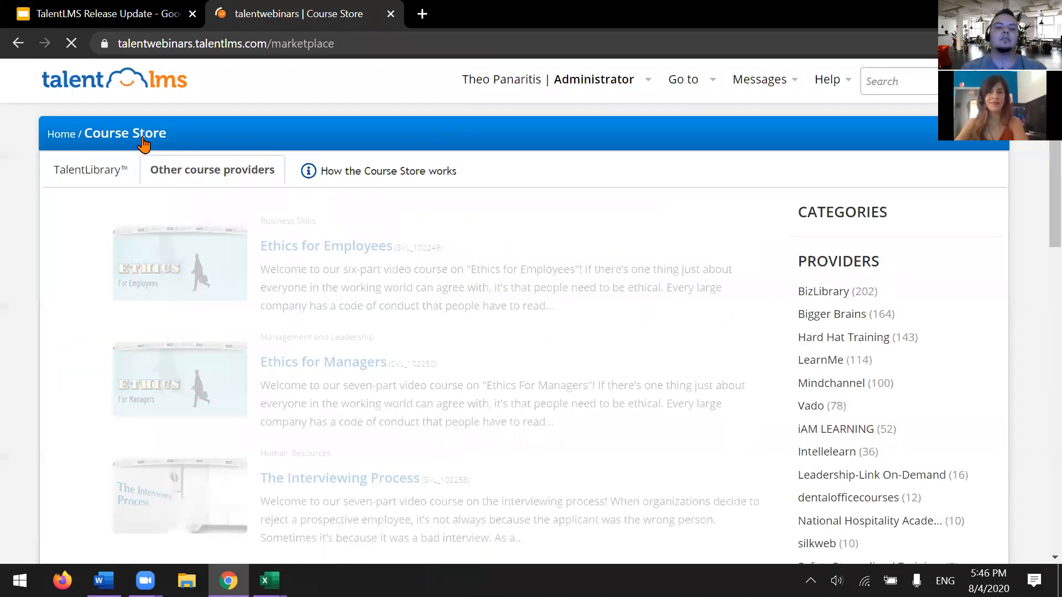
click(88, 185)
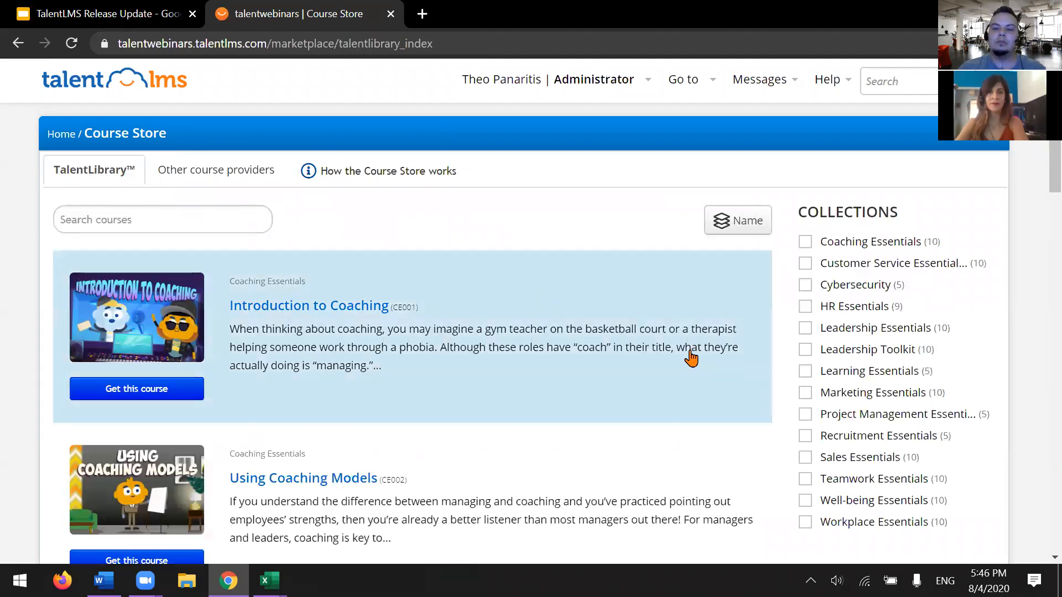
click(805, 328)
click(805, 436)
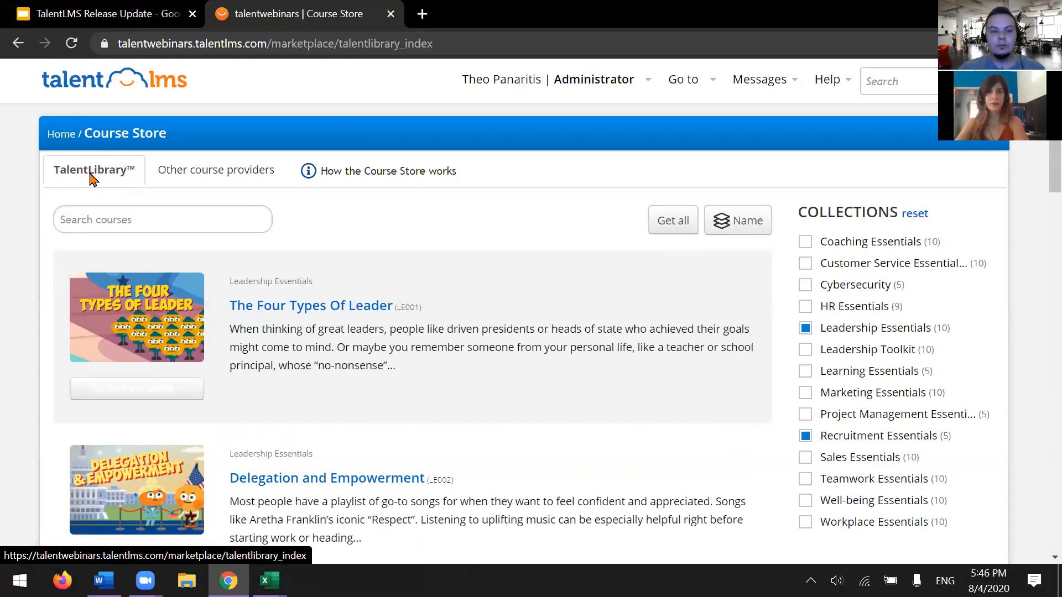
Show the other course providers' courses filtered by the IT Skills category and look through the list
click(196, 175)
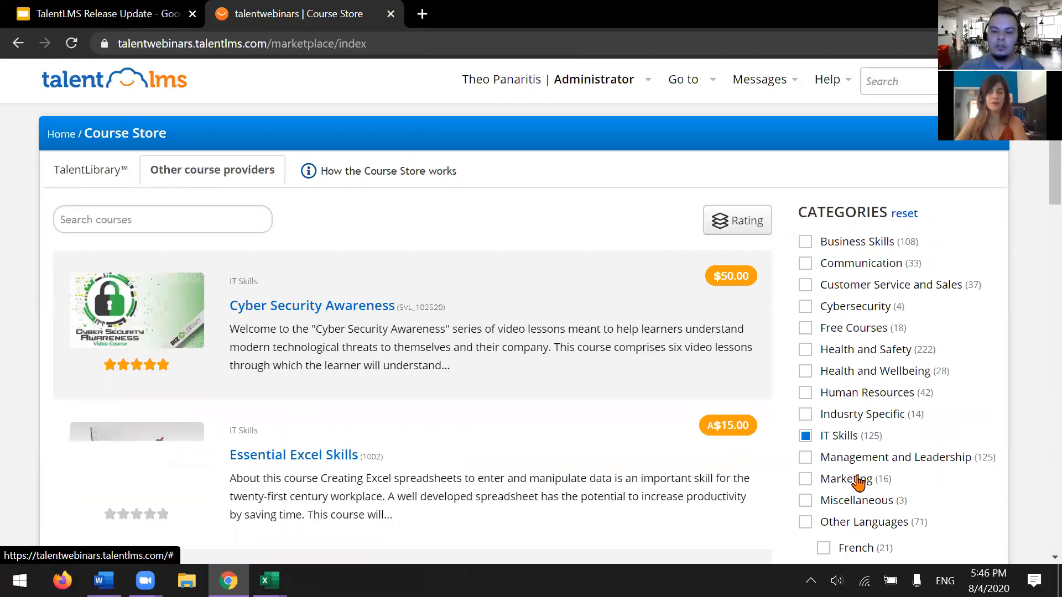
scroll(859, 482, down, 5)
scroll(871, 352, up, 5)
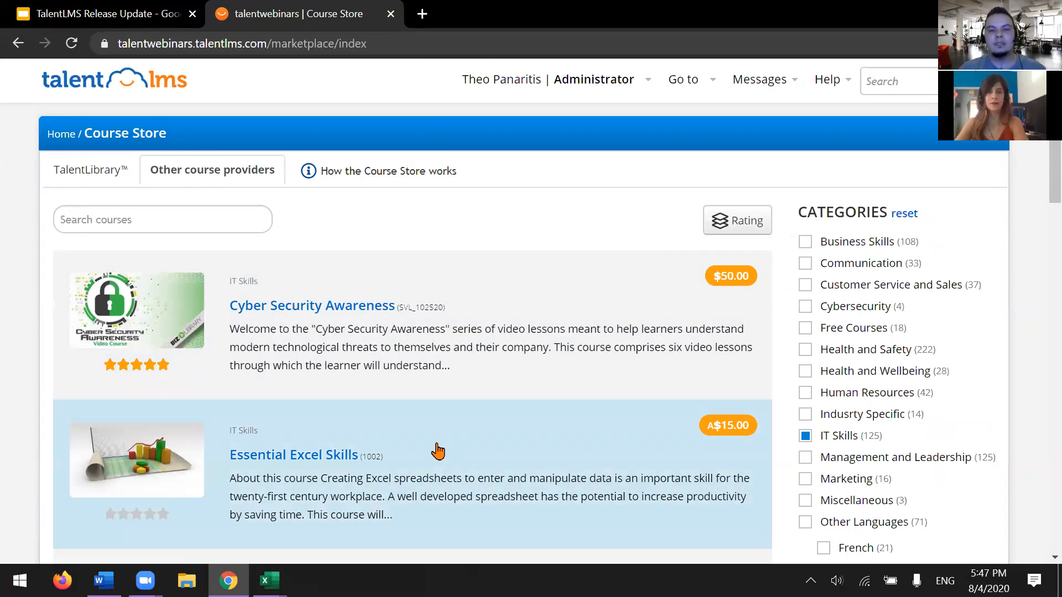
Return to the TalentLMS home page, switch to the Google Slides release update presentation and advance to the closing questions slide
click(60, 137)
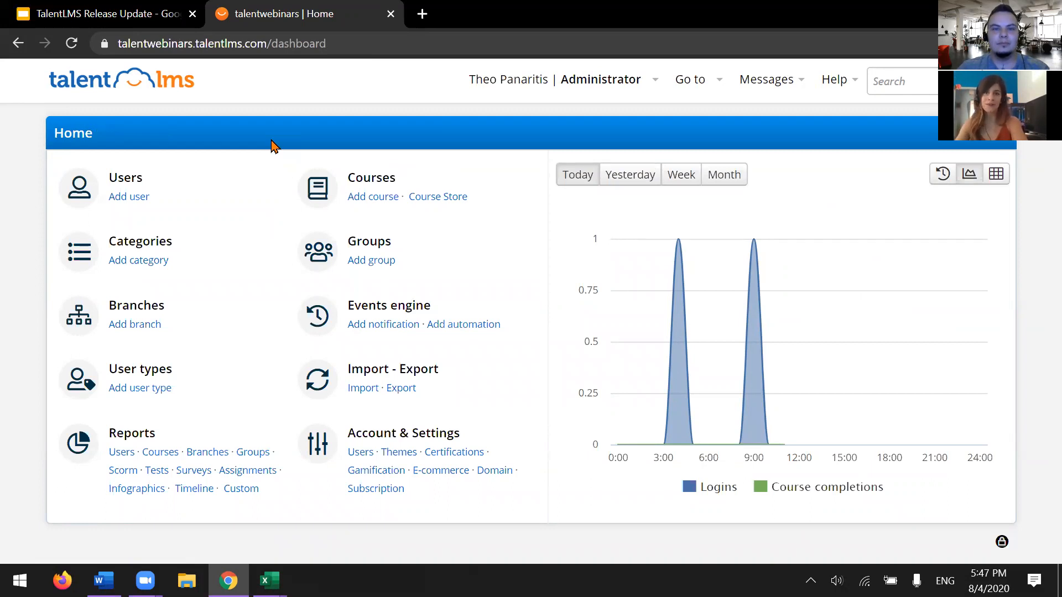
click(117, 17)
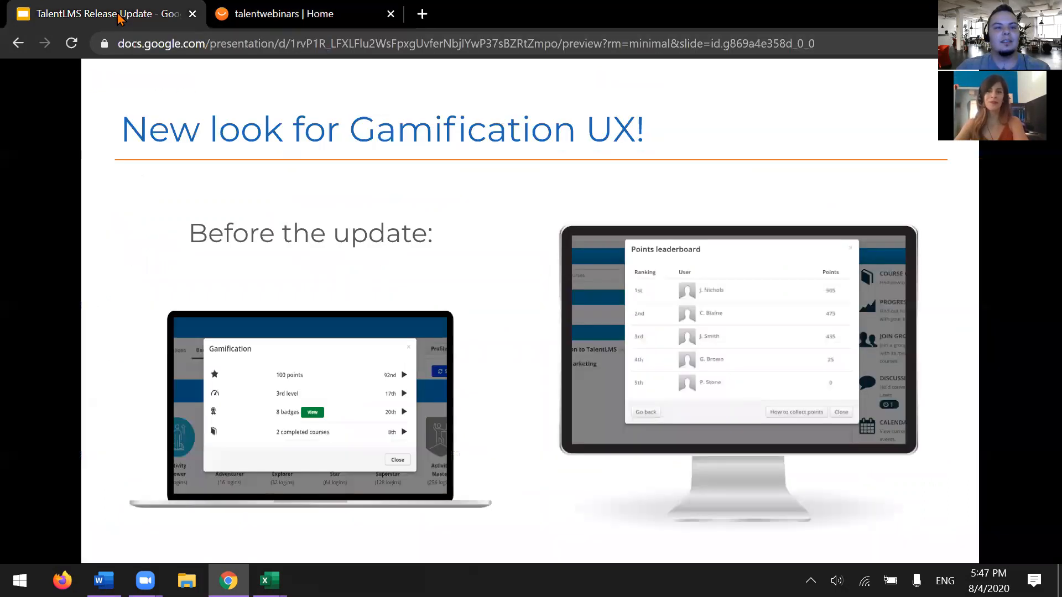
click(404, 185)
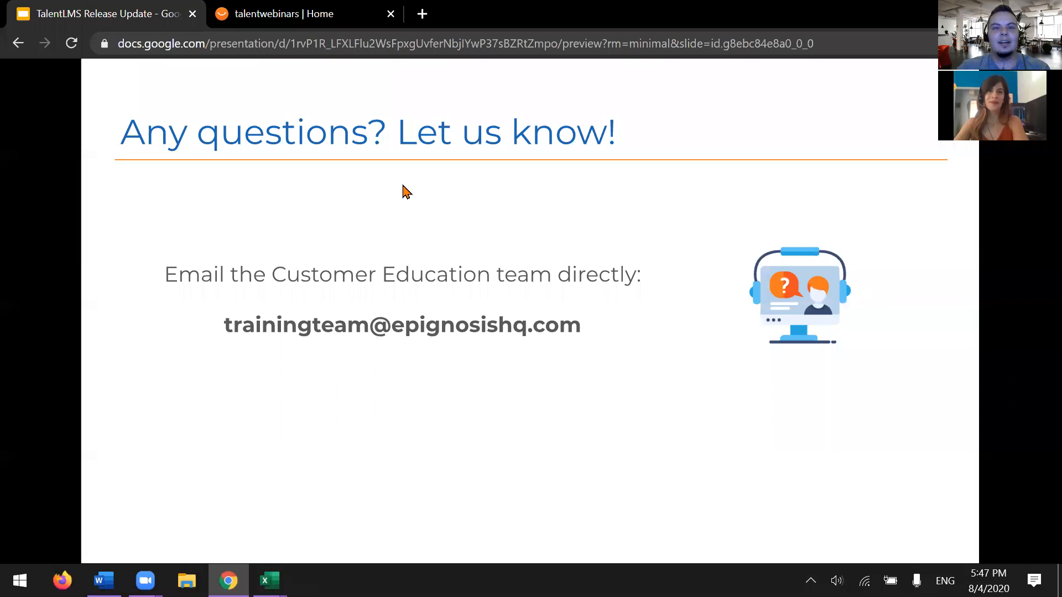